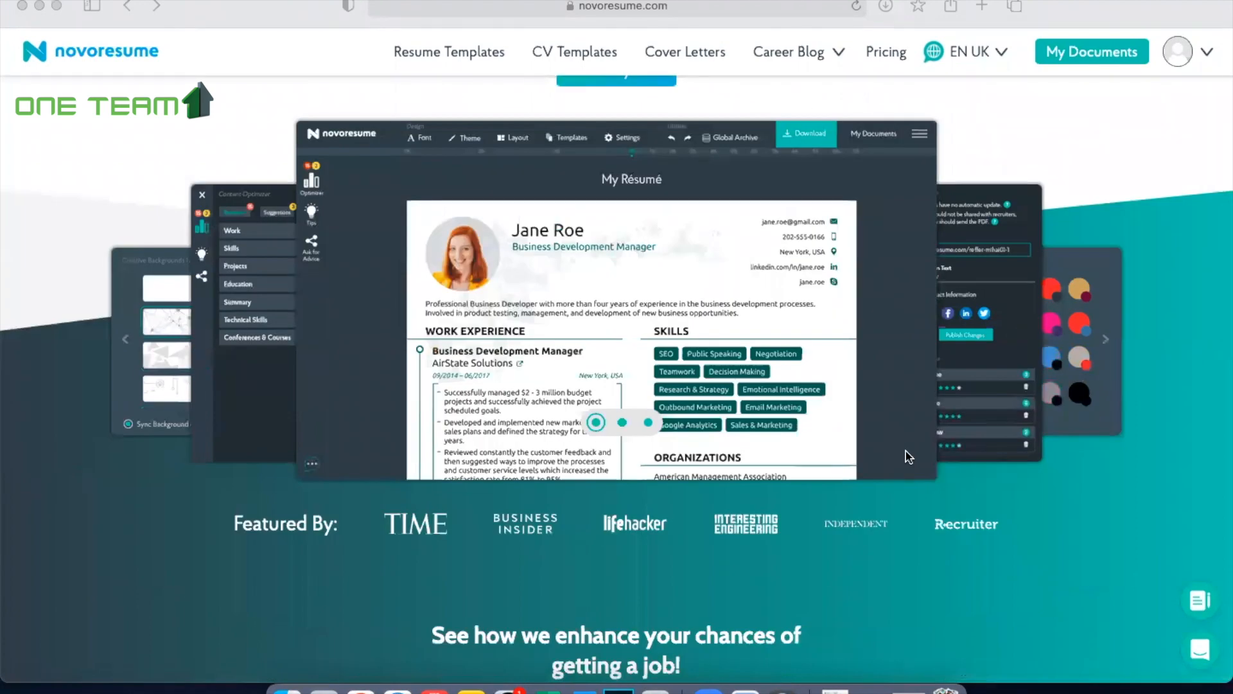
Step: Start building a CV from the home page and create a new Resume for 0-5 years of experience
{"action": "scroll", "coordinate": [906, 451], "scroll_direction": "down", "scroll_amount": 15}
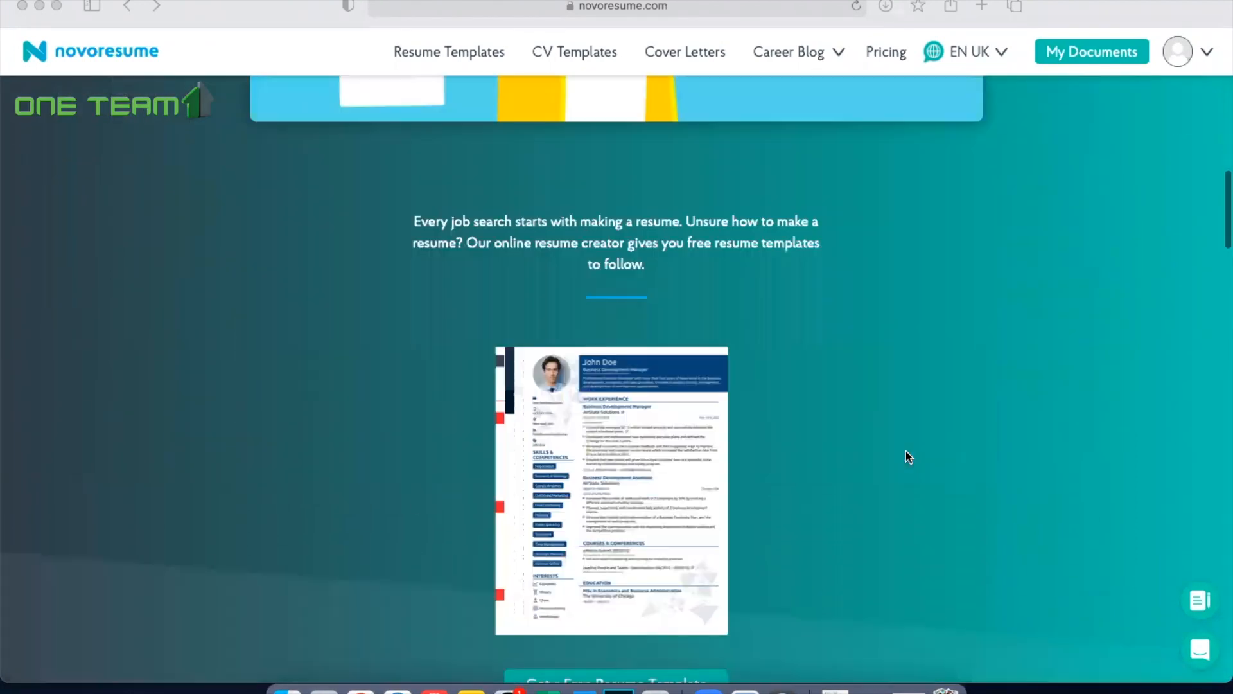
{"action": "scroll", "coordinate": [905, 451], "scroll_direction": "down", "scroll_amount": 6}
{"action": "scroll", "coordinate": [906, 451], "scroll_direction": "up", "scroll_amount": 3}
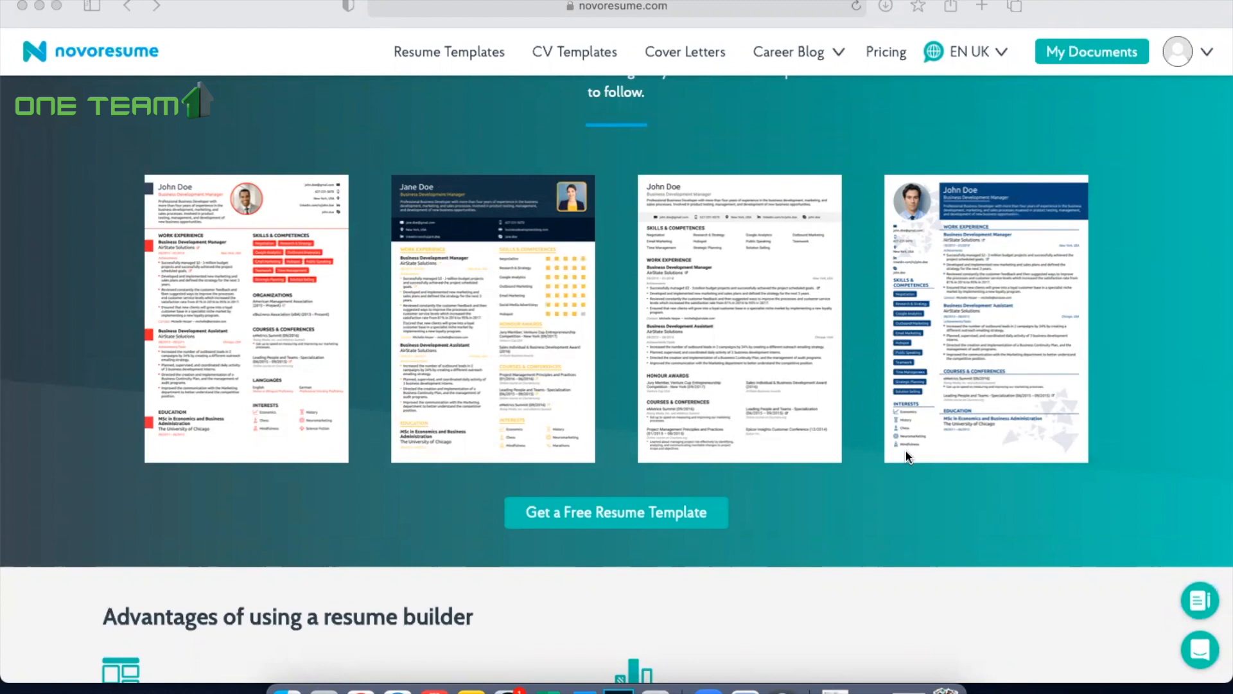
{"action": "scroll", "coordinate": [906, 452], "scroll_direction": "up", "scroll_amount": 10}
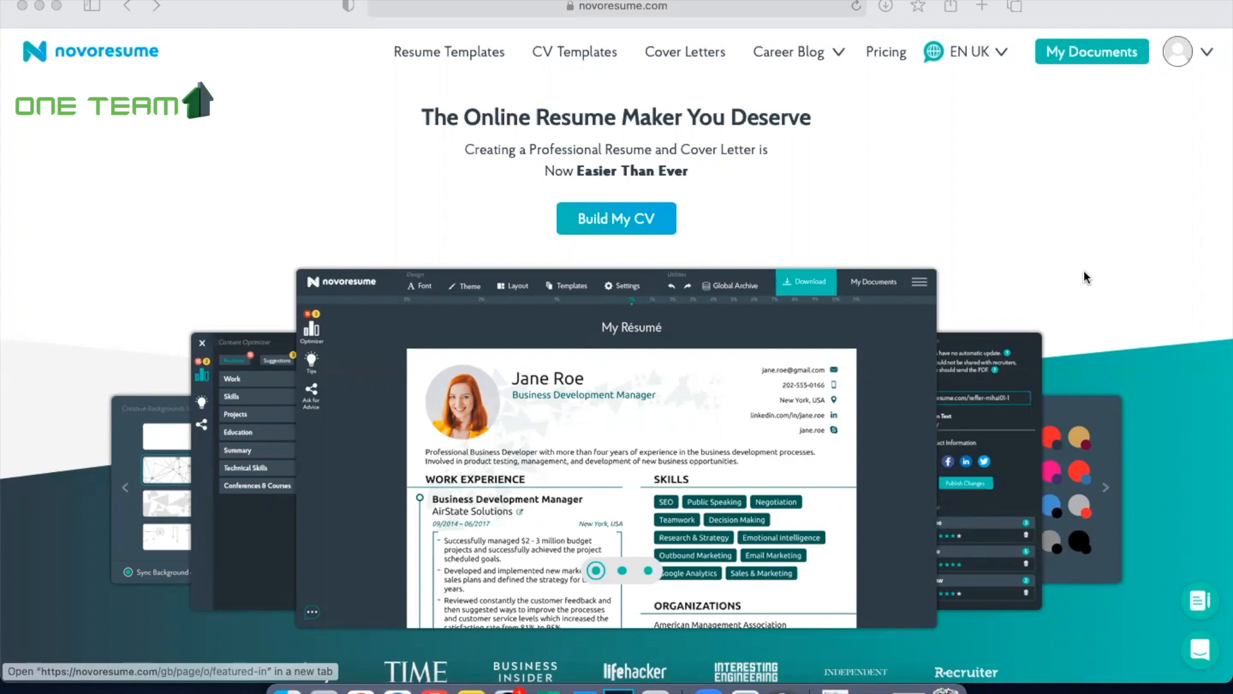
{"action": "scroll", "coordinate": [994, 381], "scroll_direction": "down", "scroll_amount": 8}
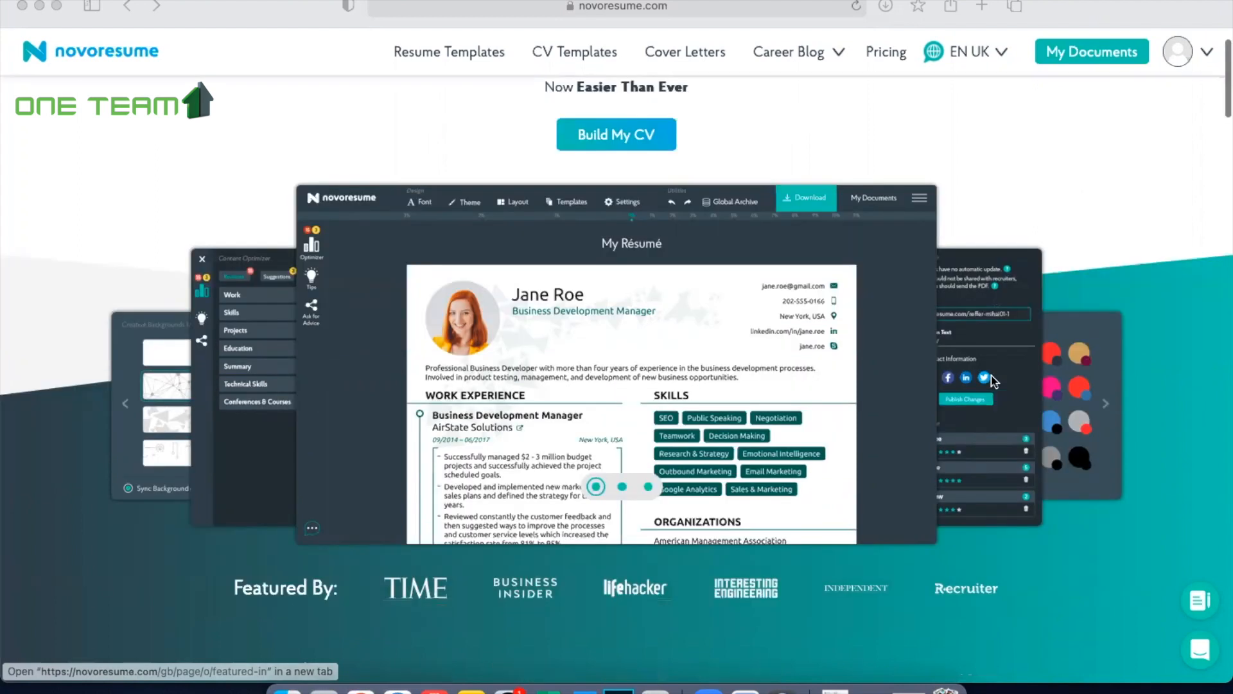
{"action": "scroll", "coordinate": [995, 381], "scroll_direction": "up", "scroll_amount": 8}
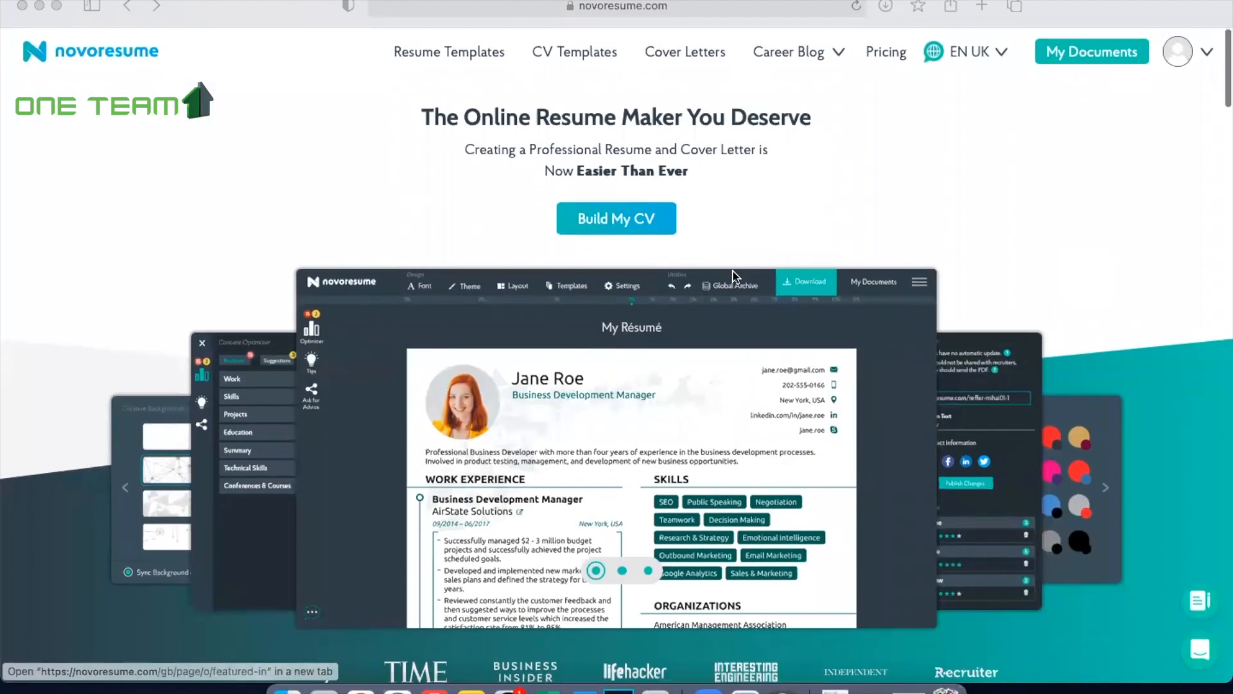
{"action": "left_click", "coordinate": [620, 221]}
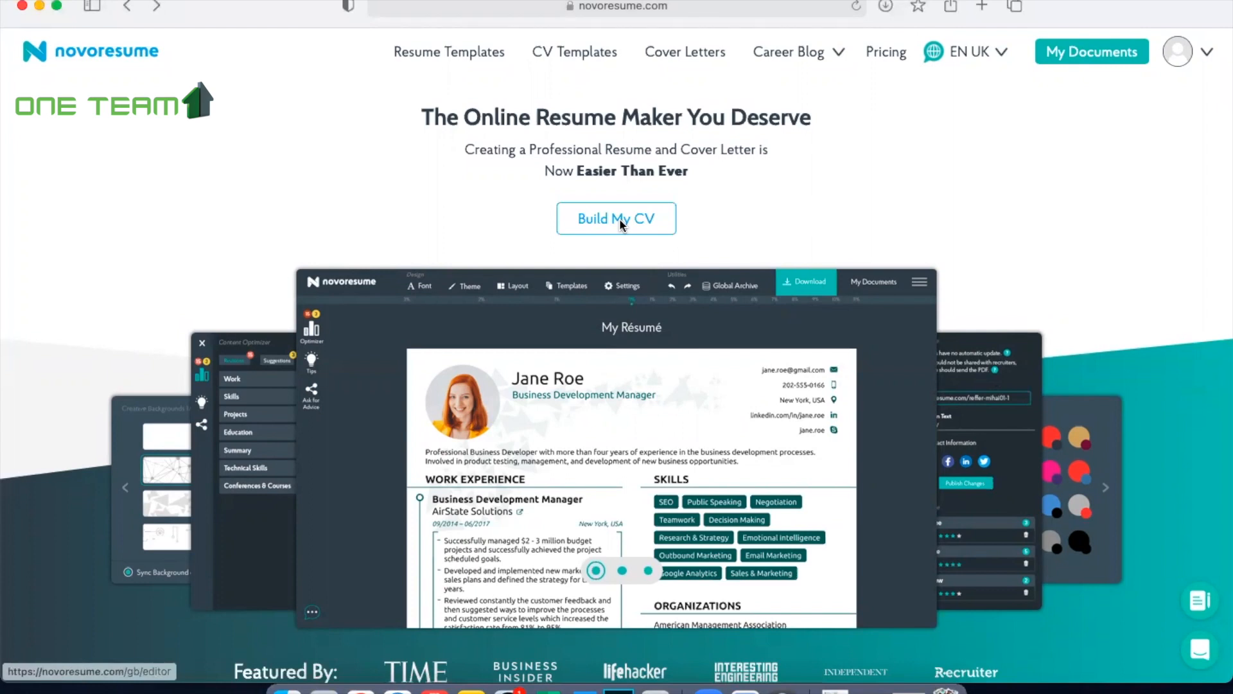
{"action": "left_click", "coordinate": [647, 223]}
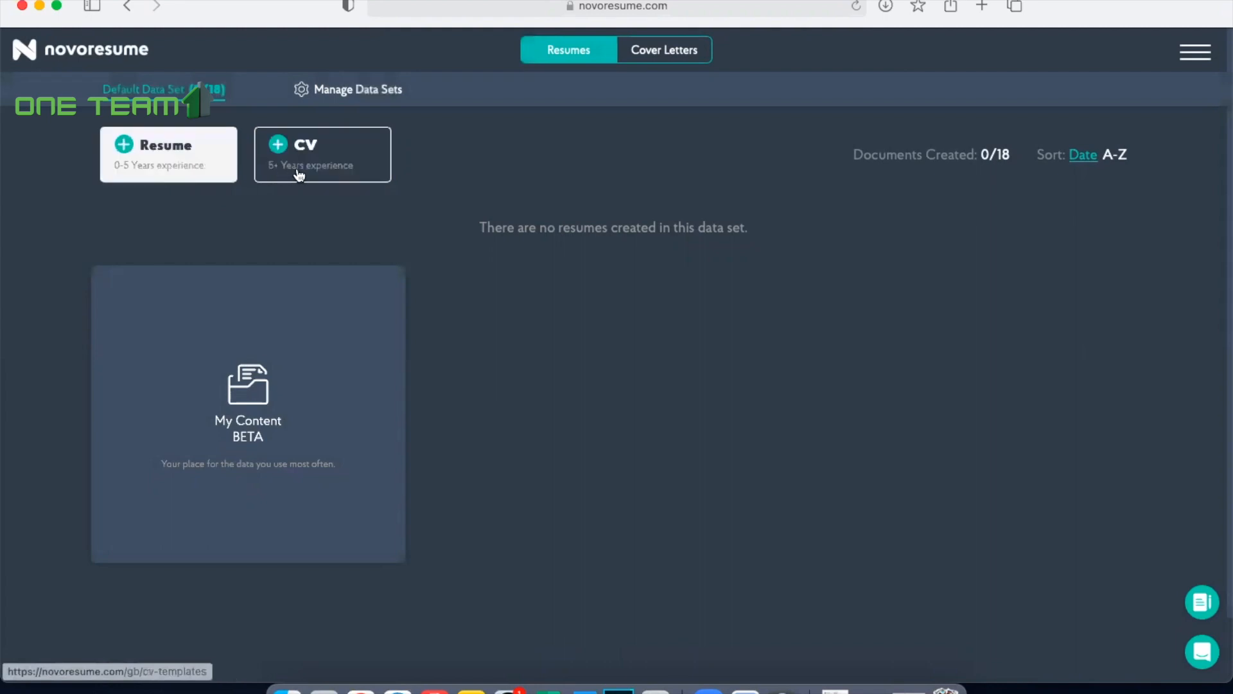
{"action": "left_click", "coordinate": [169, 170]}
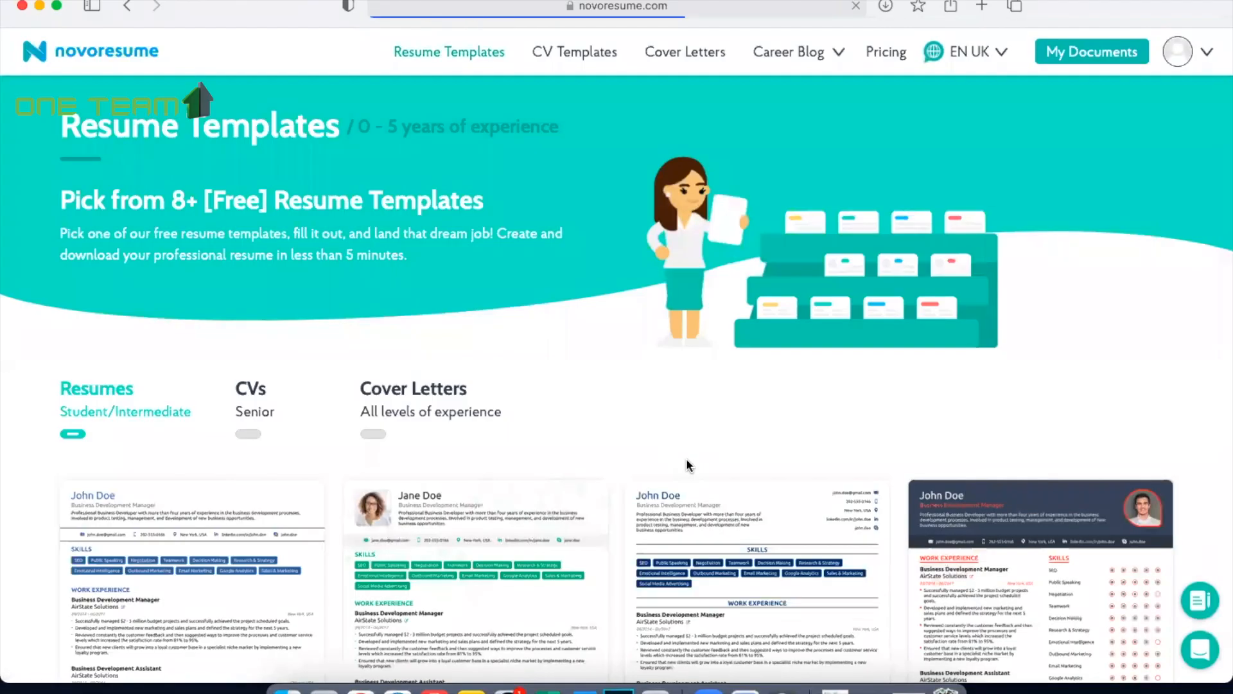
Step: Look through the available student/intermediate resume templates, from Basic to Simple, and compare their designs
{"action": "scroll", "coordinate": [686, 459], "scroll_direction": "down", "scroll_amount": 3}
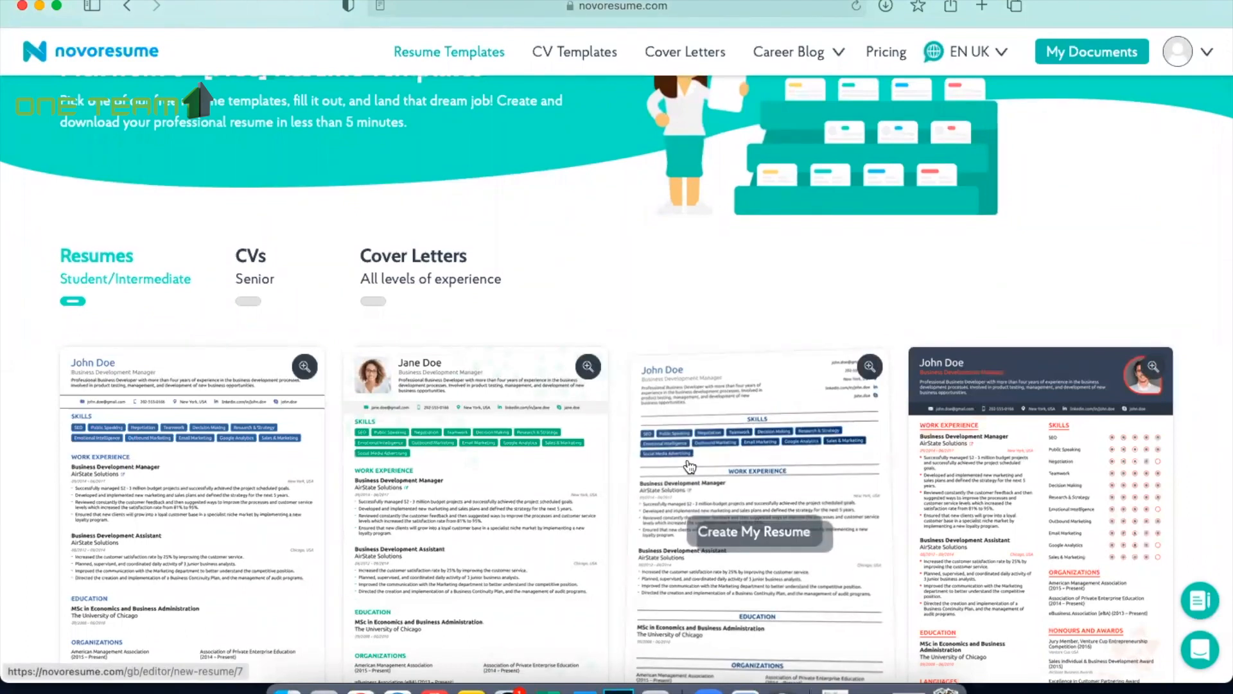
{"action": "scroll", "coordinate": [689, 466], "scroll_direction": "down", "scroll_amount": 3}
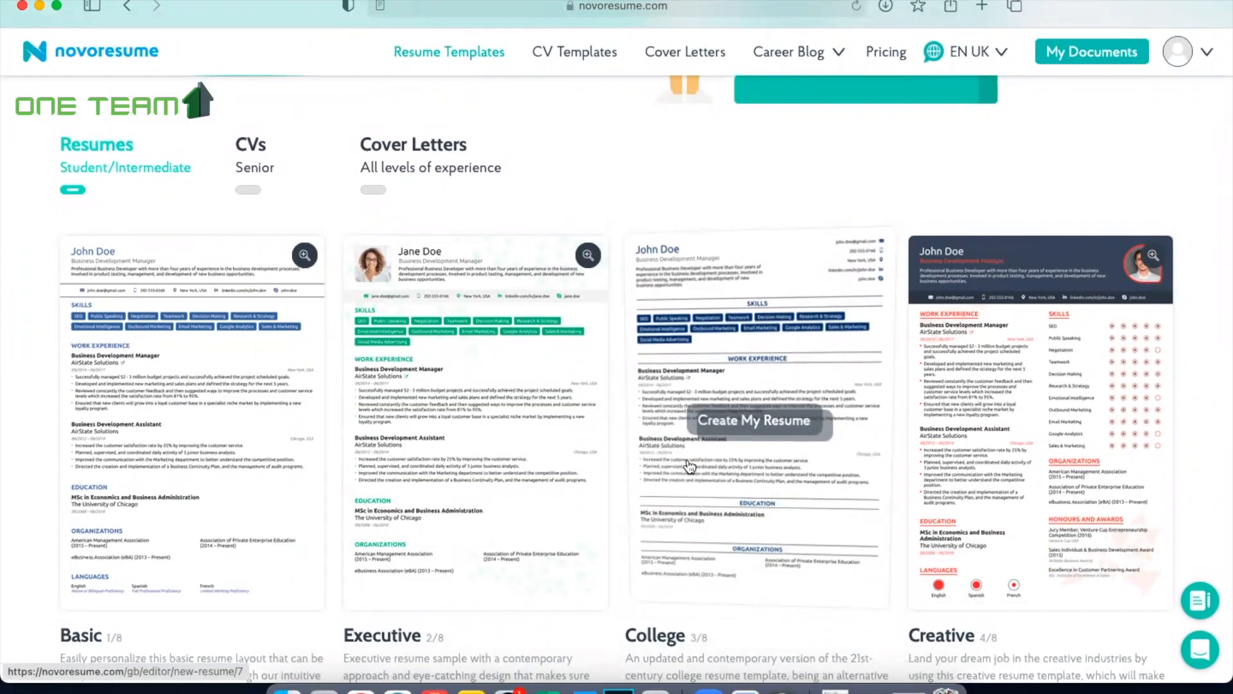
{"action": "scroll", "coordinate": [690, 465], "scroll_direction": "down", "scroll_amount": 20}
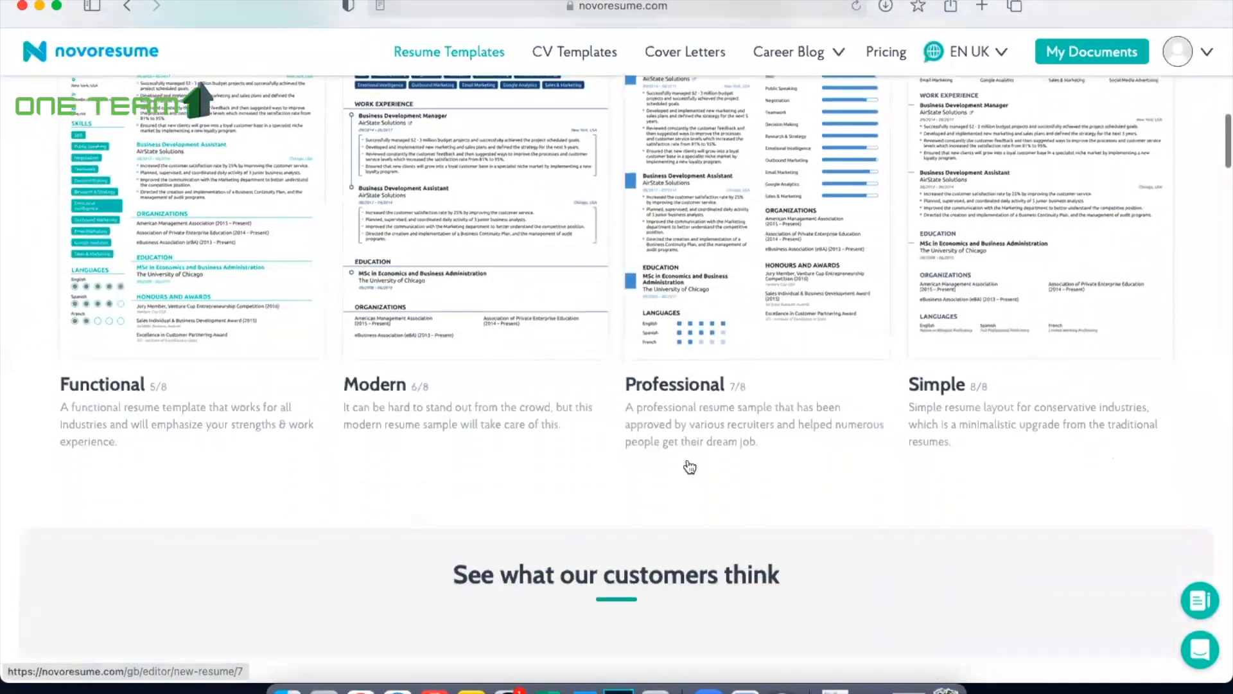
{"action": "scroll", "coordinate": [689, 466], "scroll_direction": "up", "scroll_amount": 20}
{"action": "scroll", "coordinate": [689, 466], "scroll_direction": "down", "scroll_amount": 6}
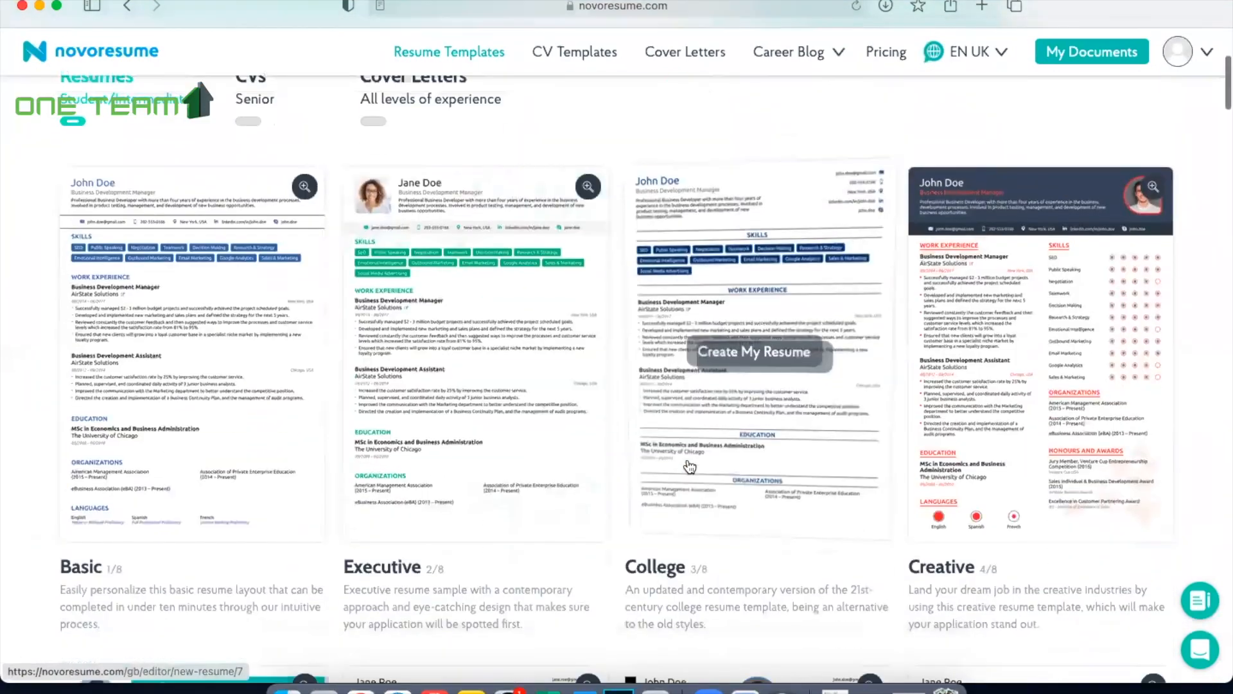
{"action": "scroll", "coordinate": [689, 465], "scroll_direction": "down", "scroll_amount": 8}
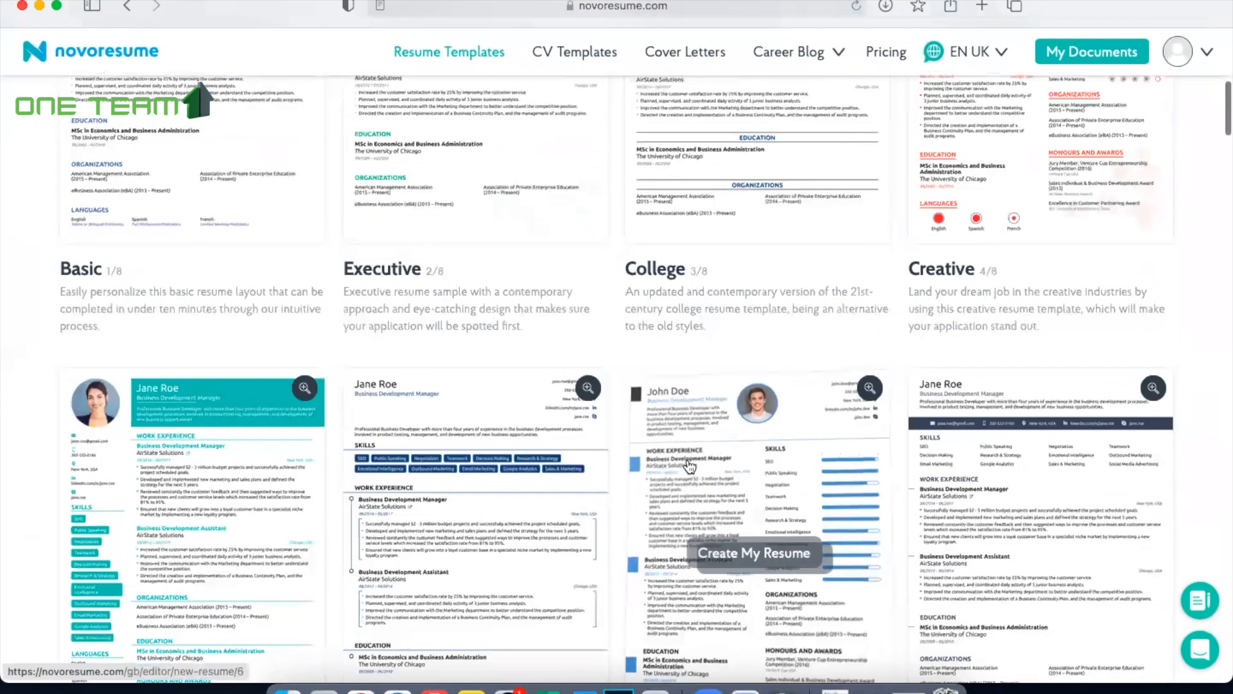
{"action": "scroll", "coordinate": [689, 466], "scroll_direction": "down", "scroll_amount": 5}
{"action": "scroll", "coordinate": [689, 466], "scroll_direction": "up", "scroll_amount": 4}
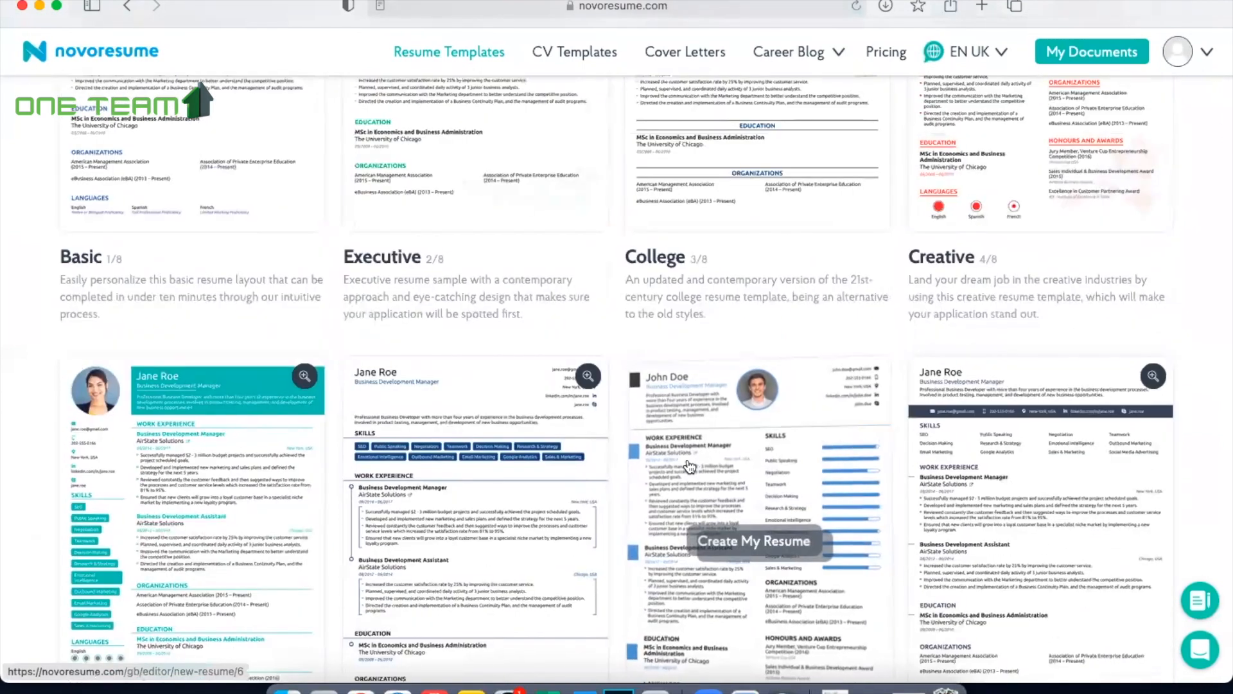
{"action": "scroll", "coordinate": [689, 466], "scroll_direction": "up", "scroll_amount": 4}
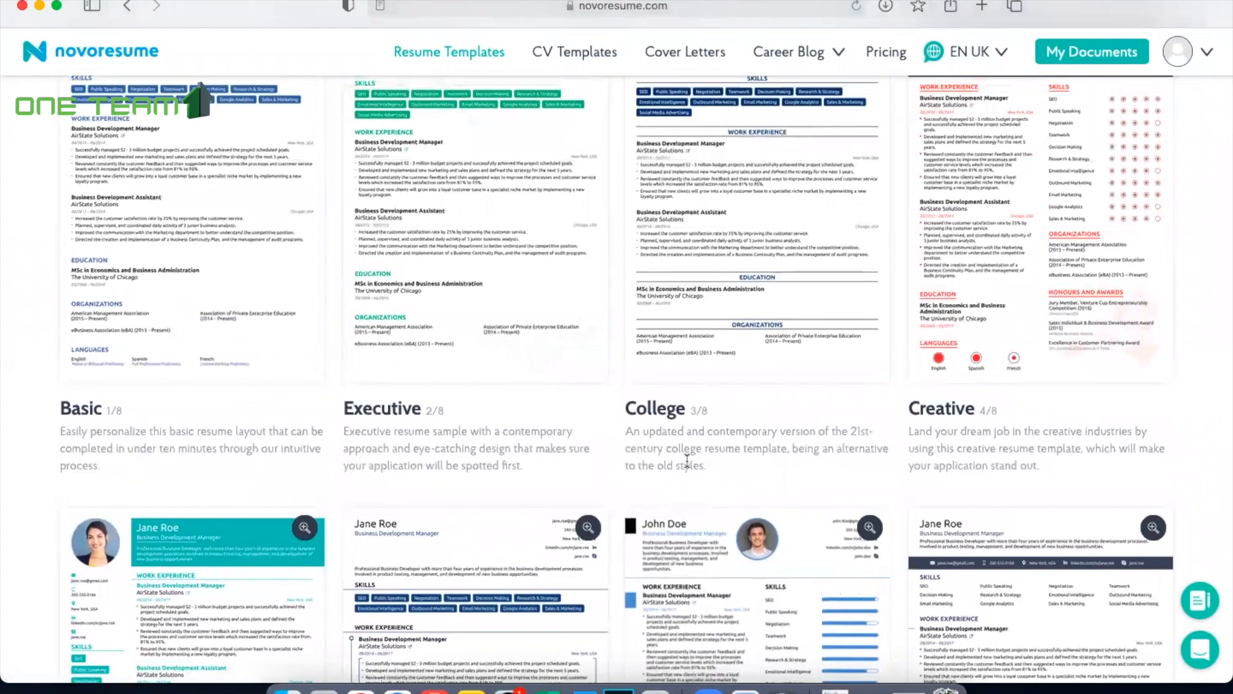
{"action": "scroll", "coordinate": [687, 461], "scroll_direction": "up", "scroll_amount": 2}
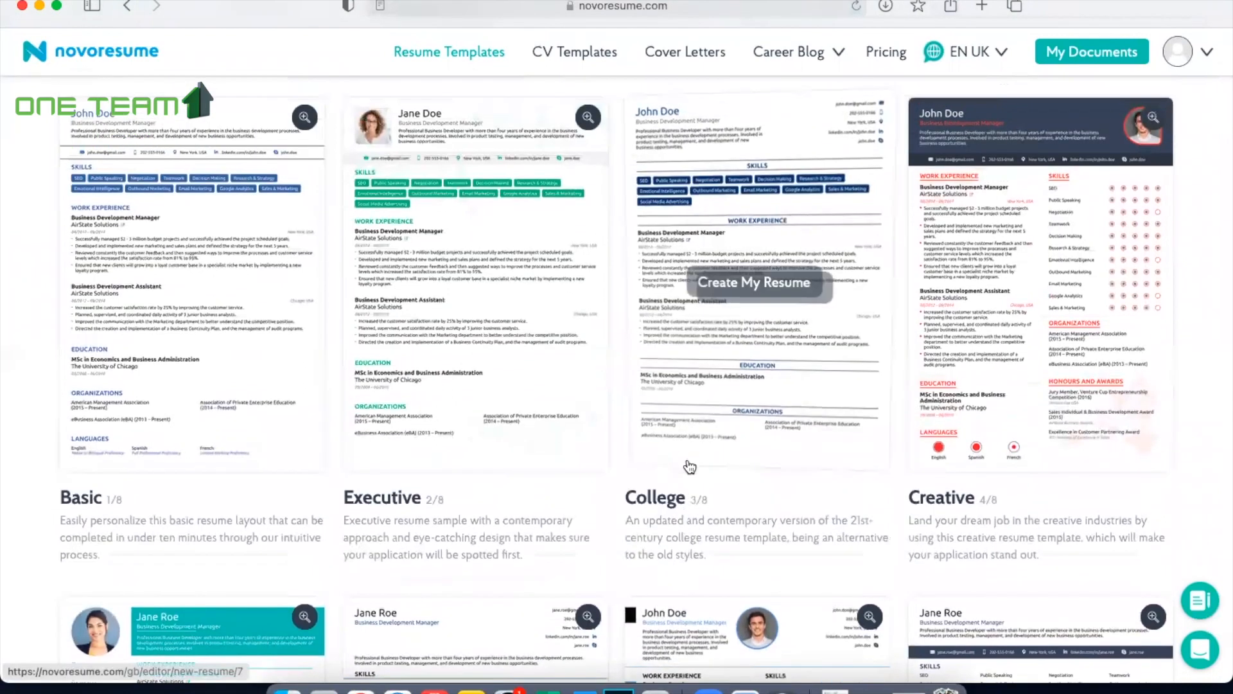
{"action": "scroll", "coordinate": [690, 467], "scroll_direction": "up", "scroll_amount": 2}
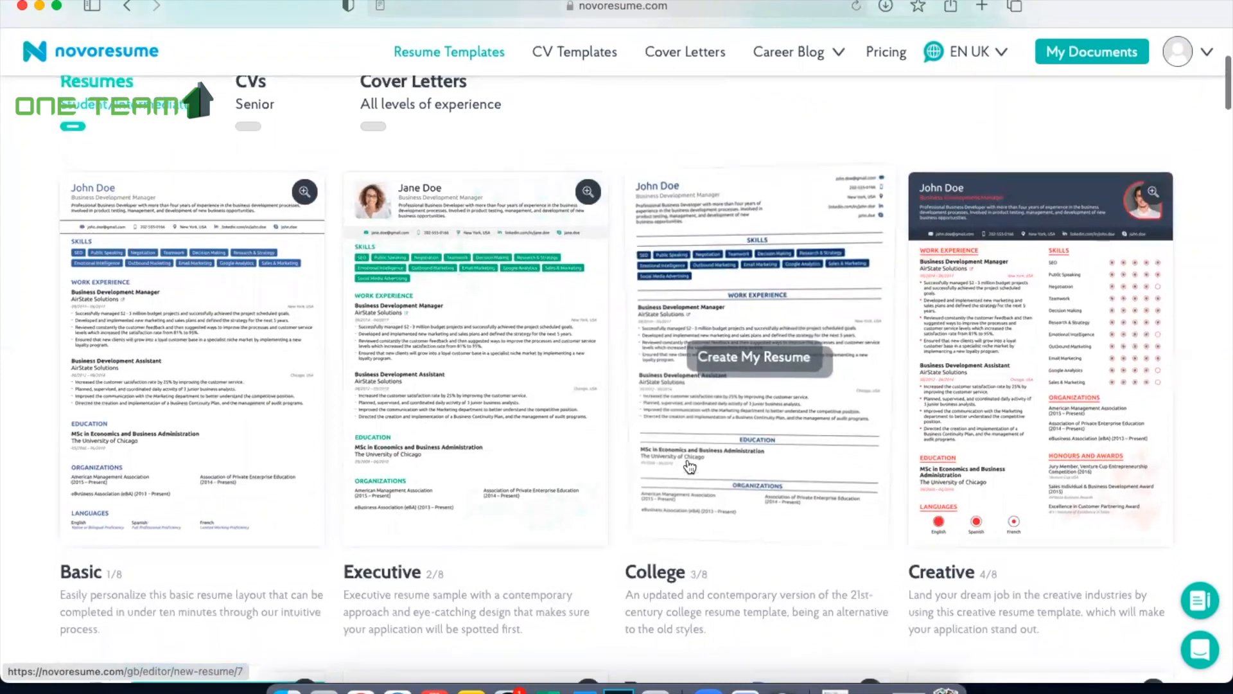
{"action": "scroll", "coordinate": [689, 466], "scroll_direction": "up", "scroll_amount": 2}
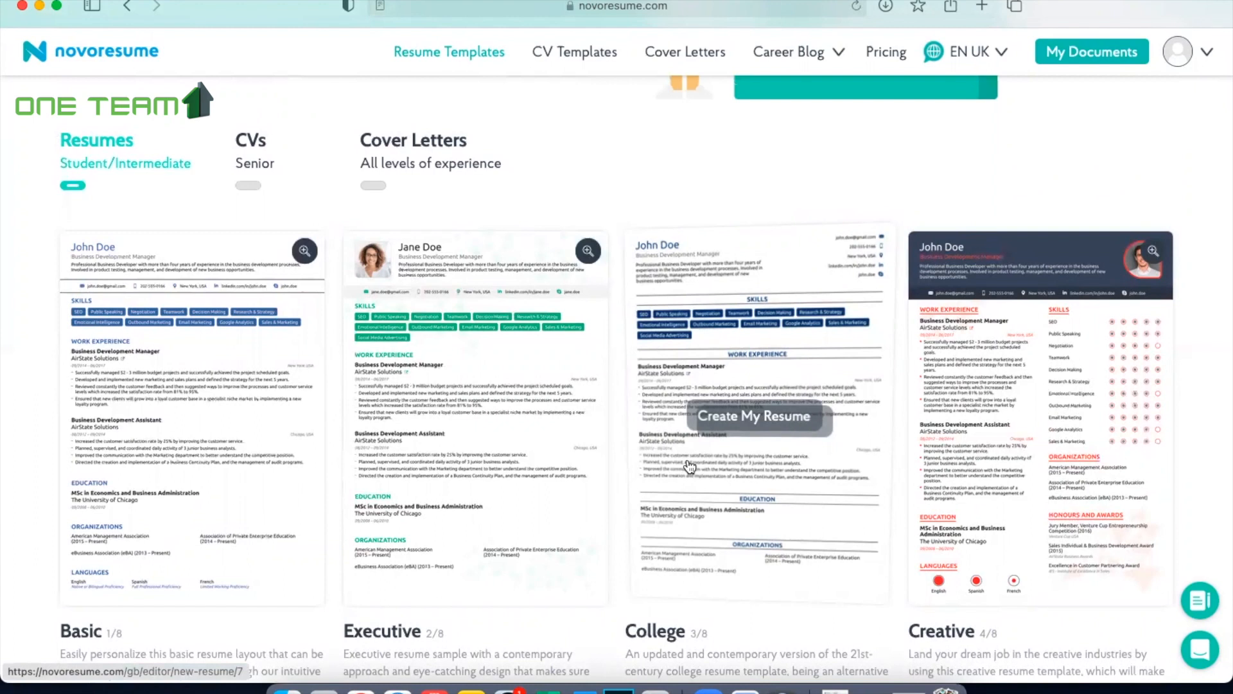
{"action": "scroll", "coordinate": [689, 466], "scroll_direction": "down", "scroll_amount": 10}
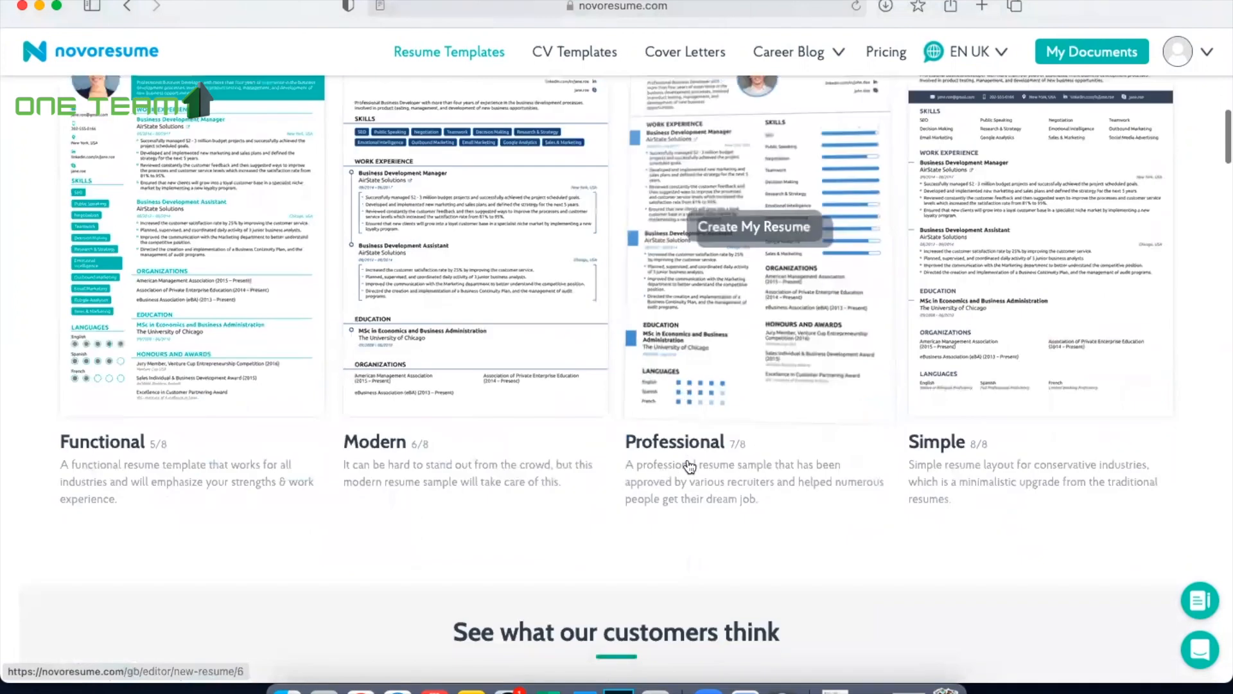
{"action": "scroll", "coordinate": [689, 466], "scroll_direction": "up", "scroll_amount": 12}
{"action": "scroll", "coordinate": [687, 460], "scroll_direction": "up", "scroll_amount": 2}
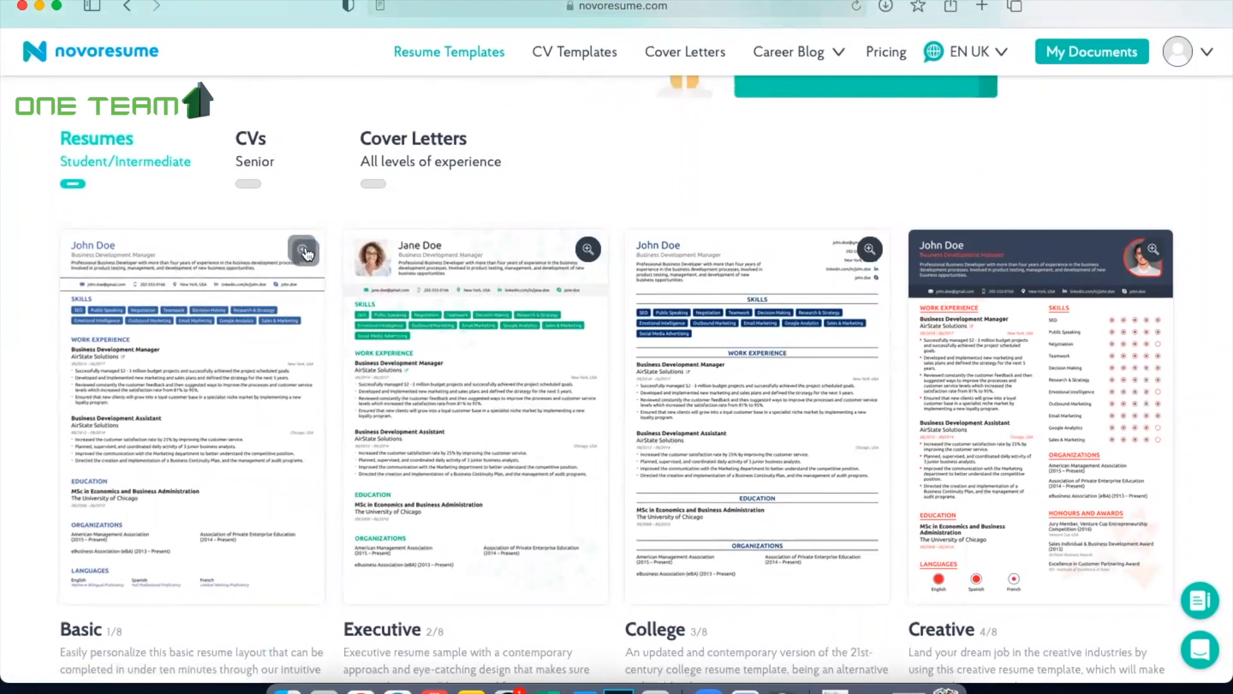
Step: Preview the Basic resume template, view its second and third examples, and close the preview
{"action": "left_click", "coordinate": [305, 251]}
{"action": "left_click", "coordinate": [493, 81]}
{"action": "left_click", "coordinate": [511, 83]}
{"action": "left_click", "coordinate": [827, 78]}
Step: Preview the Executive resume template, view its second and third examples, and close the preview
{"action": "left_click", "coordinate": [587, 252]}
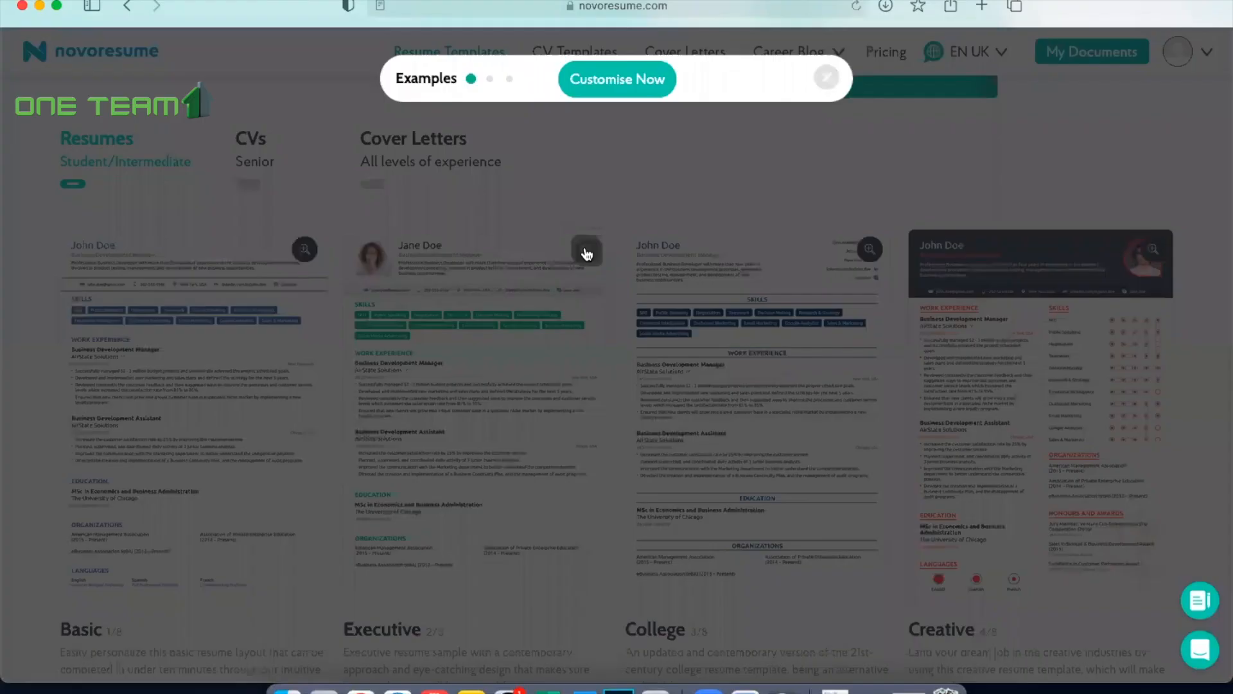
{"action": "left_click", "coordinate": [489, 80]}
{"action": "left_click", "coordinate": [510, 80]}
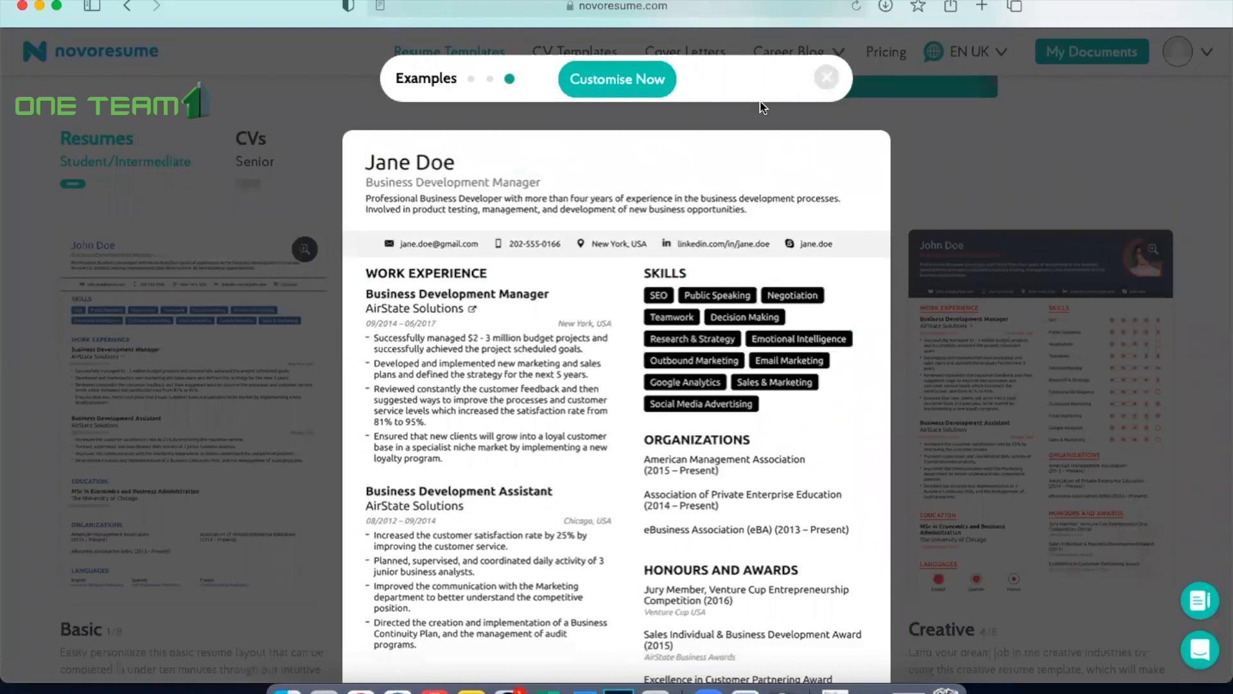
{"action": "left_click", "coordinate": [827, 77]}
Step: Preview the Professional resume template's examples and start customising the third one, the green design with skill tags
{"action": "scroll", "coordinate": [870, 350], "scroll_direction": "down", "scroll_amount": 3}
{"action": "scroll", "coordinate": [871, 350], "scroll_direction": "down", "scroll_amount": 5}
{"action": "scroll", "coordinate": [772, 395], "scroll_direction": "up", "scroll_amount": 1}
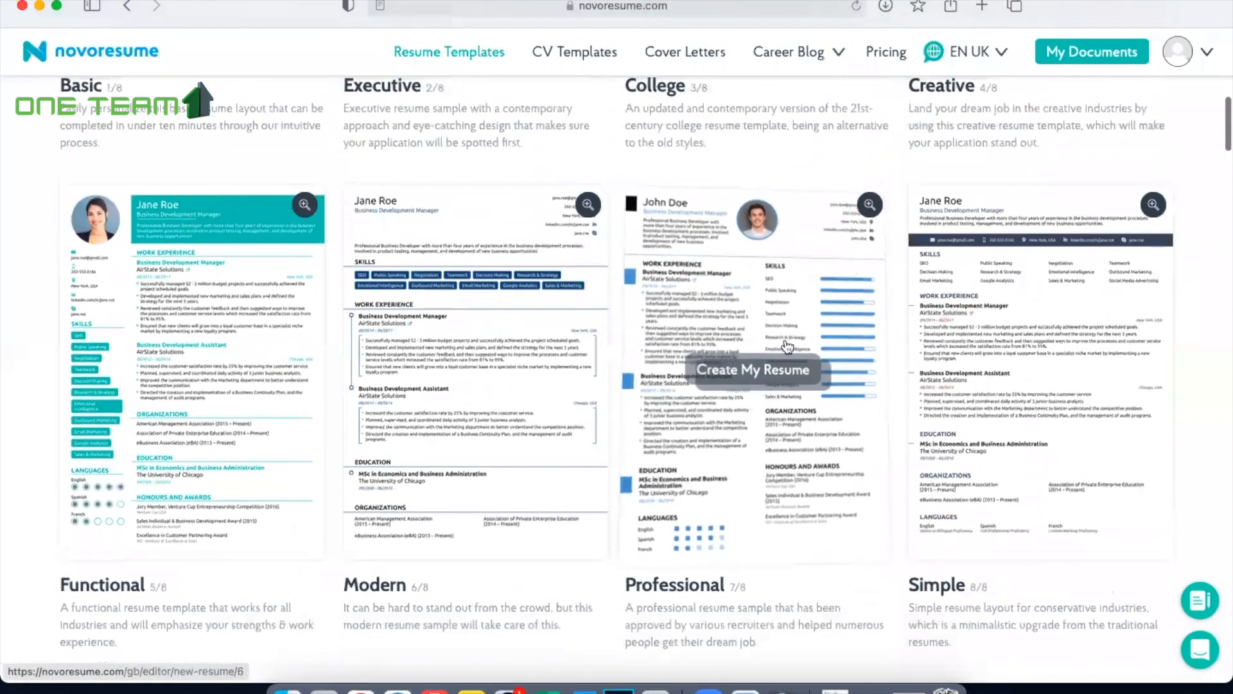
{"action": "left_click", "coordinate": [871, 206]}
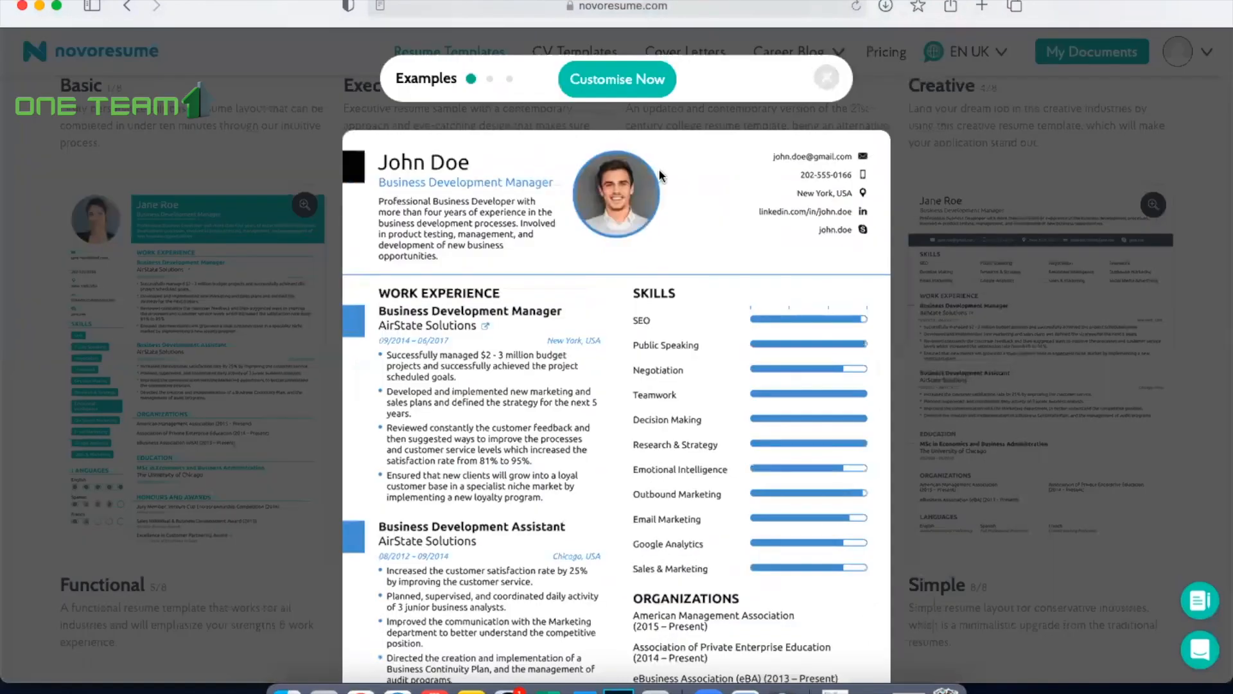
{"action": "left_click", "coordinate": [490, 79]}
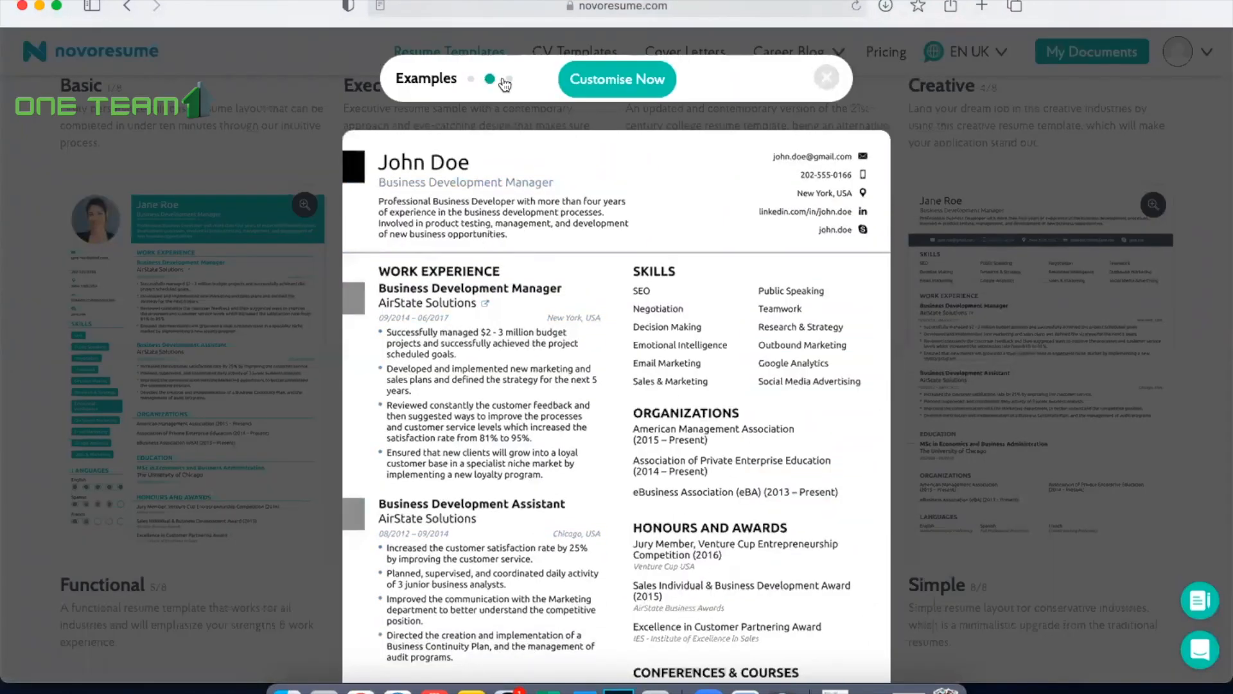
{"action": "left_click", "coordinate": [509, 79]}
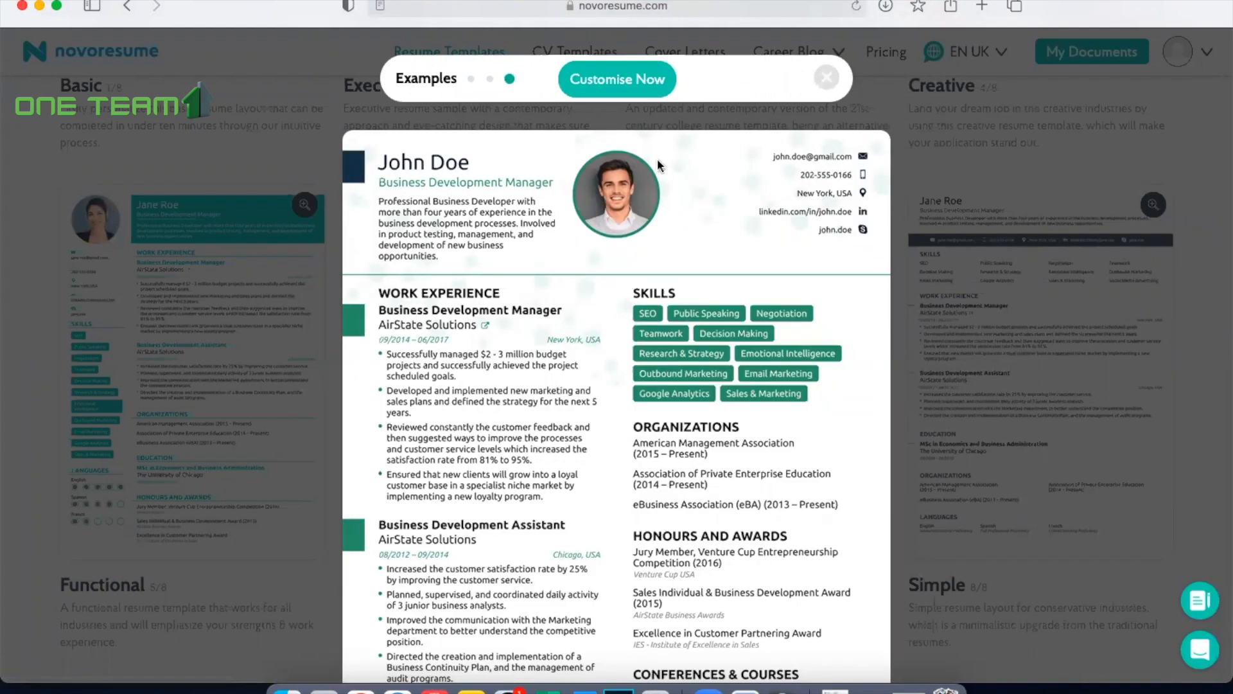
{"action": "left_click", "coordinate": [613, 83]}
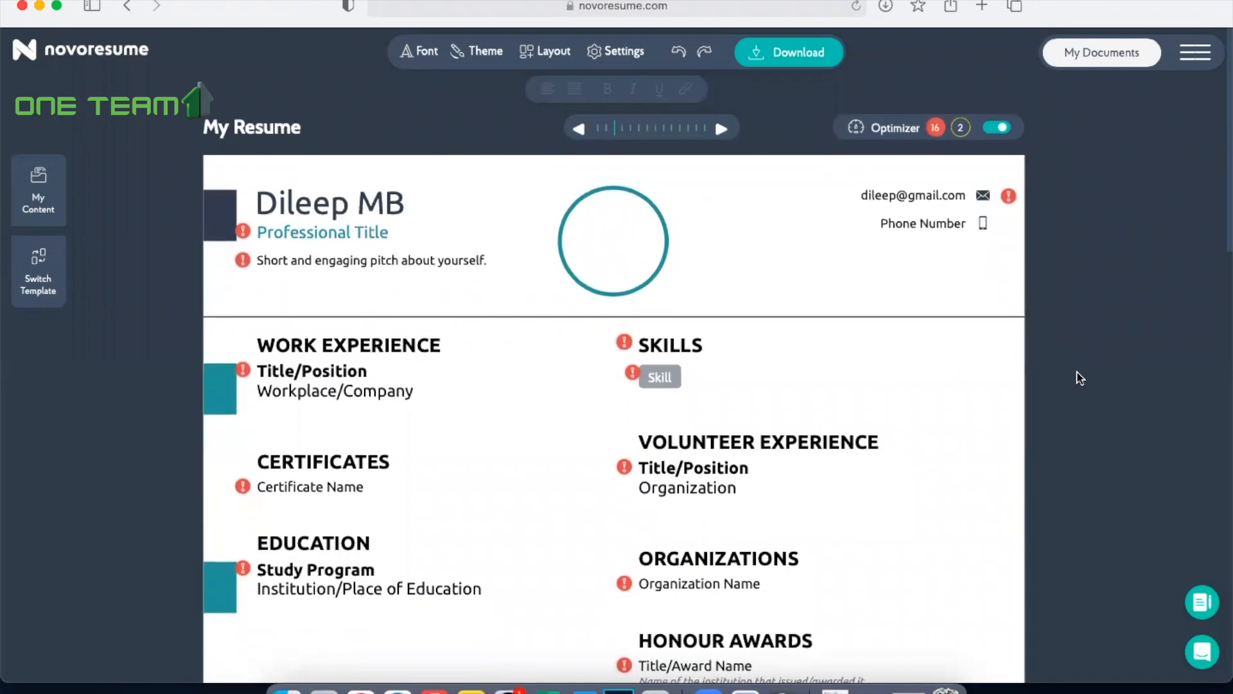
Step: Set the resume's font style to Roboto and its theme colour to the purple and green combination
{"action": "scroll", "coordinate": [1079, 378], "scroll_direction": "down", "scroll_amount": 2}
{"action": "scroll", "coordinate": [1080, 378], "scroll_direction": "down", "scroll_amount": 3}
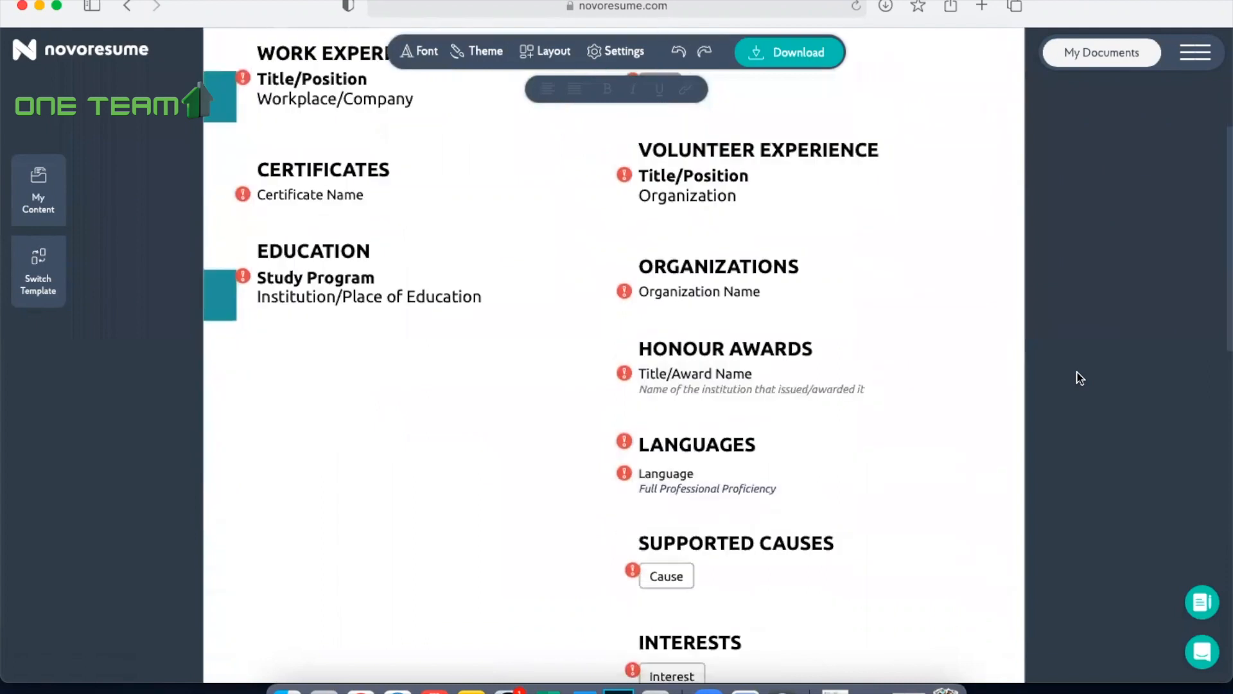
{"action": "scroll", "coordinate": [1080, 378], "scroll_direction": "up", "scroll_amount": 5}
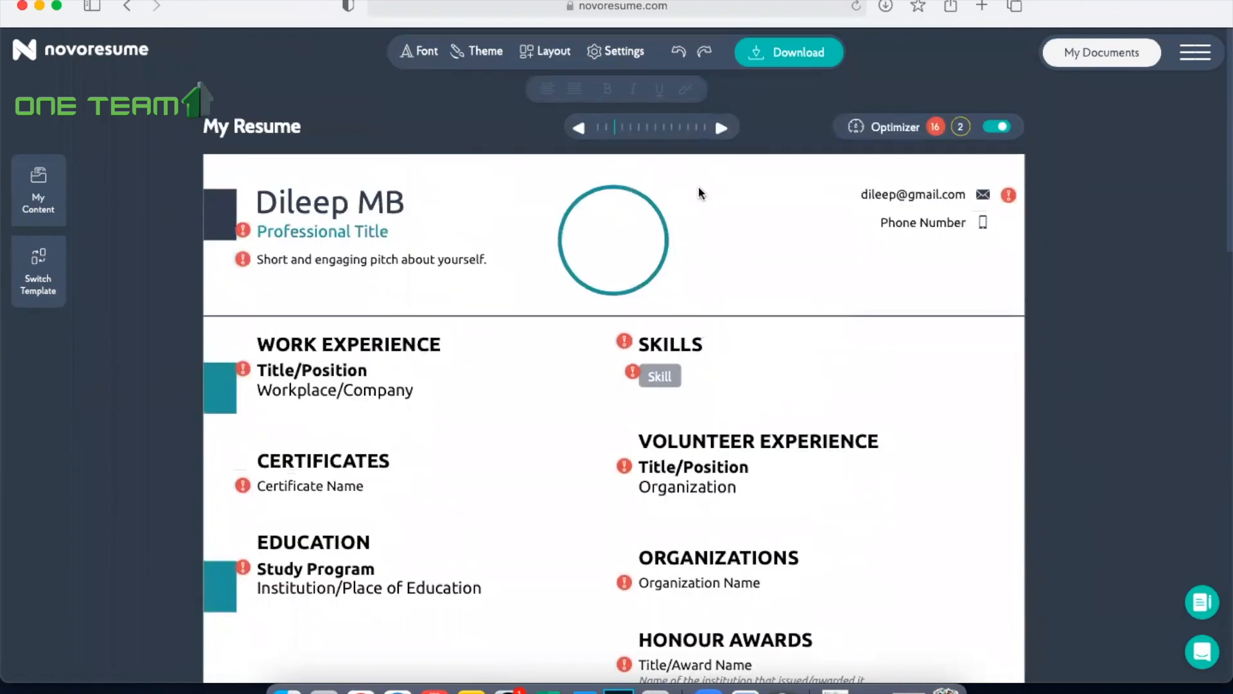
{"action": "left_click", "coordinate": [421, 51]}
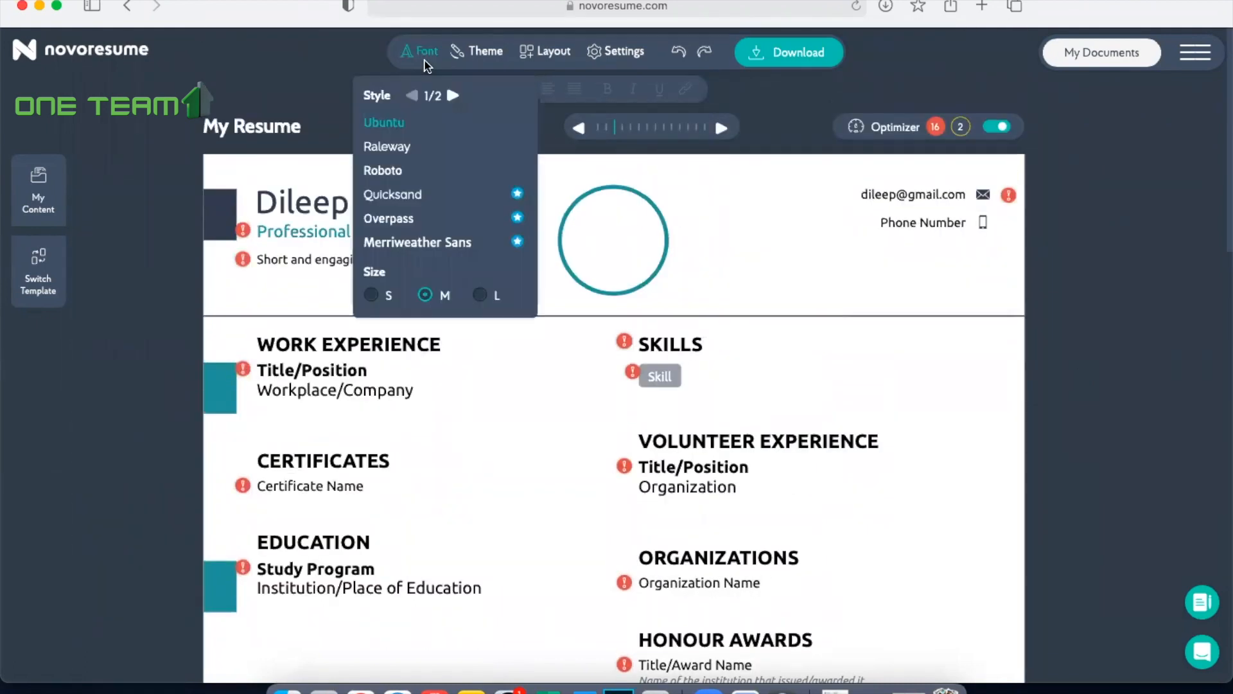
{"action": "left_click", "coordinate": [399, 171]}
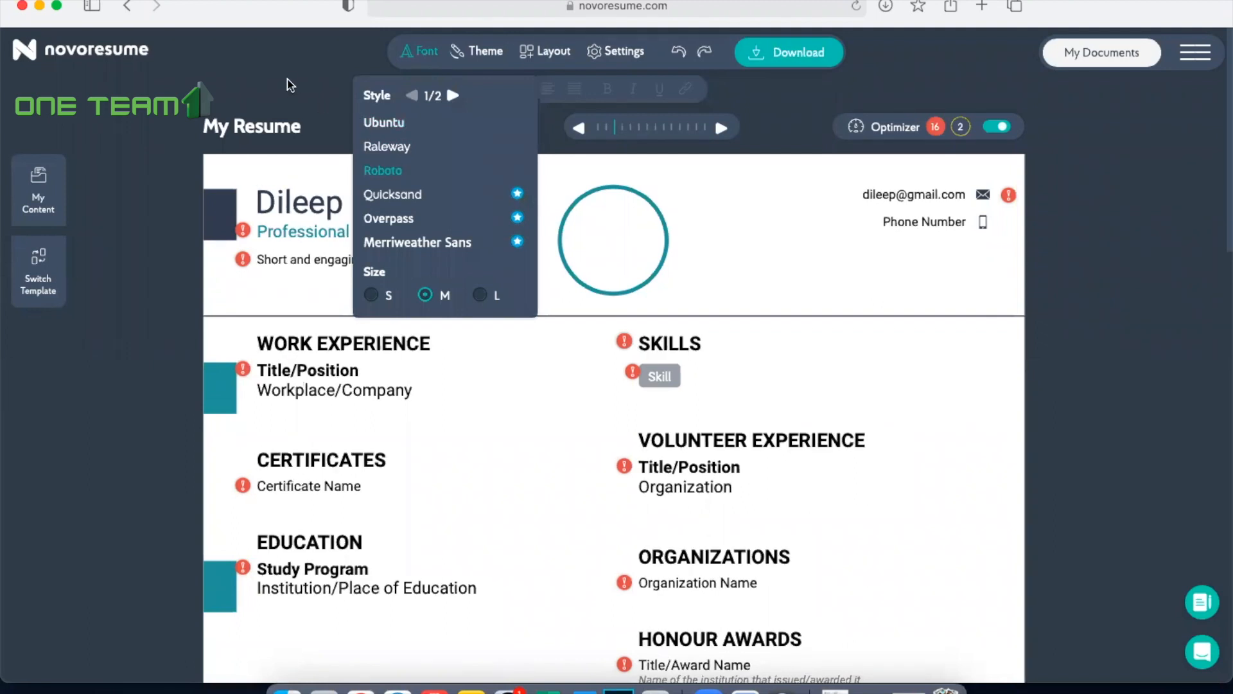
{"action": "left_click", "coordinate": [484, 51]}
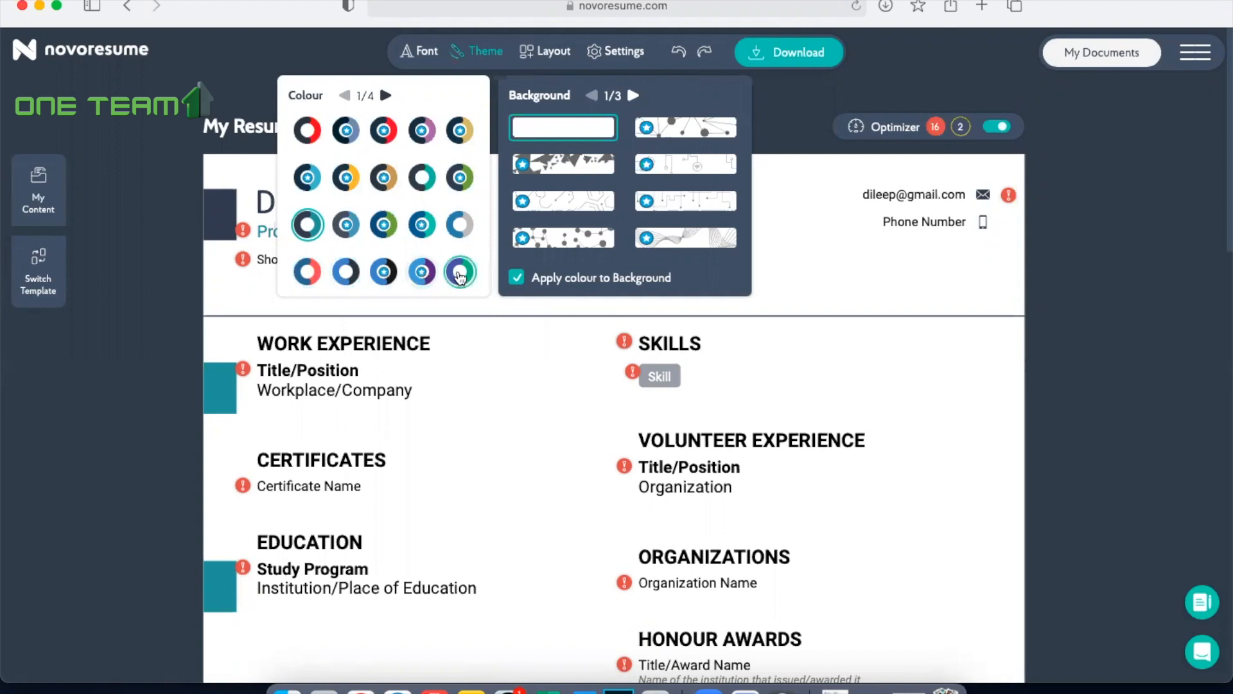
{"action": "left_click", "coordinate": [460, 276]}
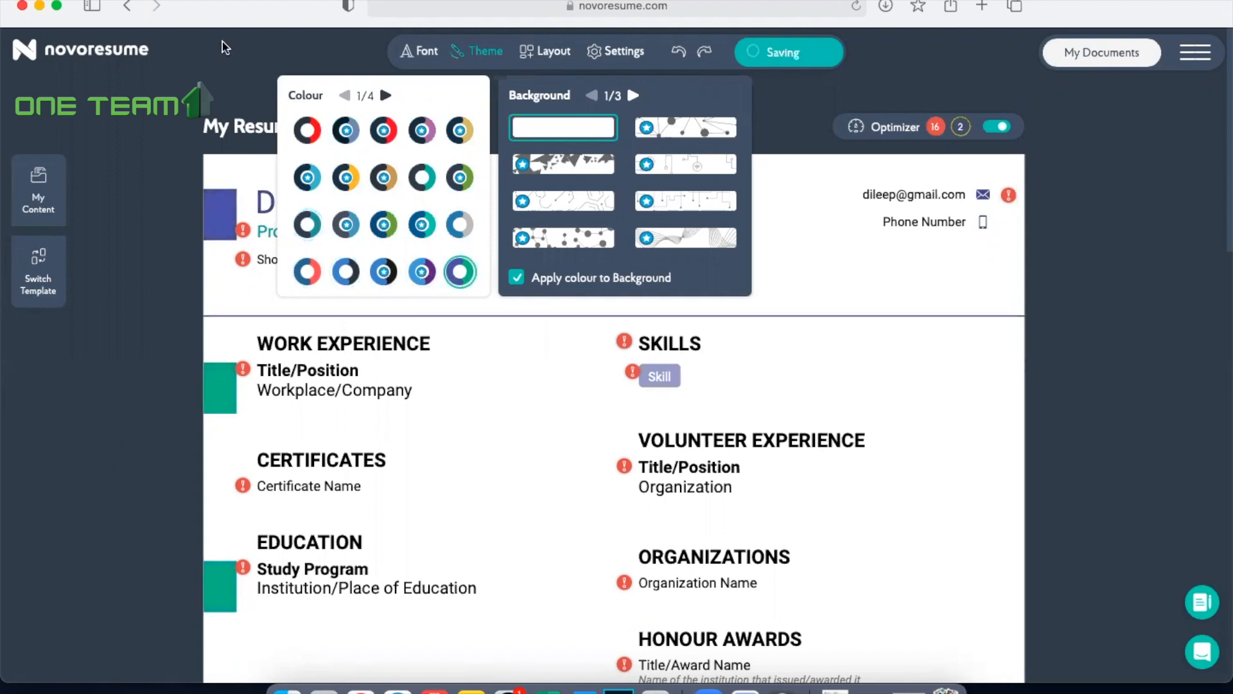
Step: Browse the predefined resume layouts offered for Senior / 5+ Years of Experience
{"action": "left_click", "coordinate": [546, 54]}
{"action": "mouse_move", "coordinate": [365, 333]}
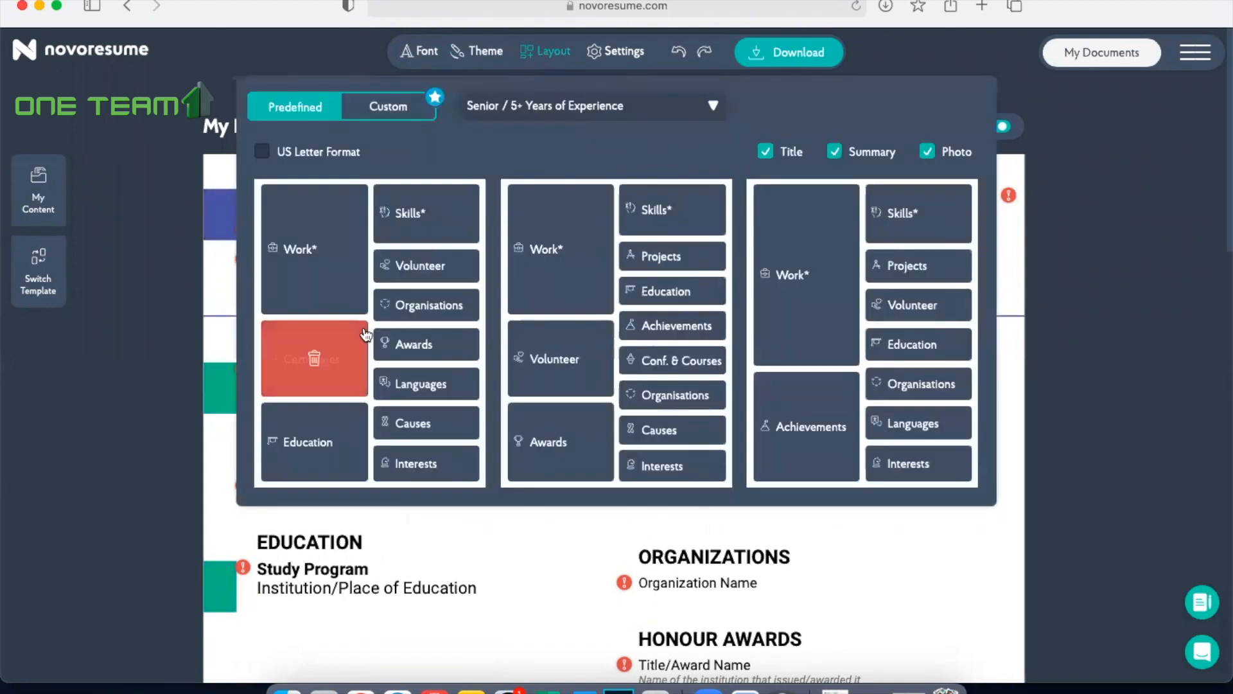
{"action": "mouse_move", "coordinate": [619, 323]}
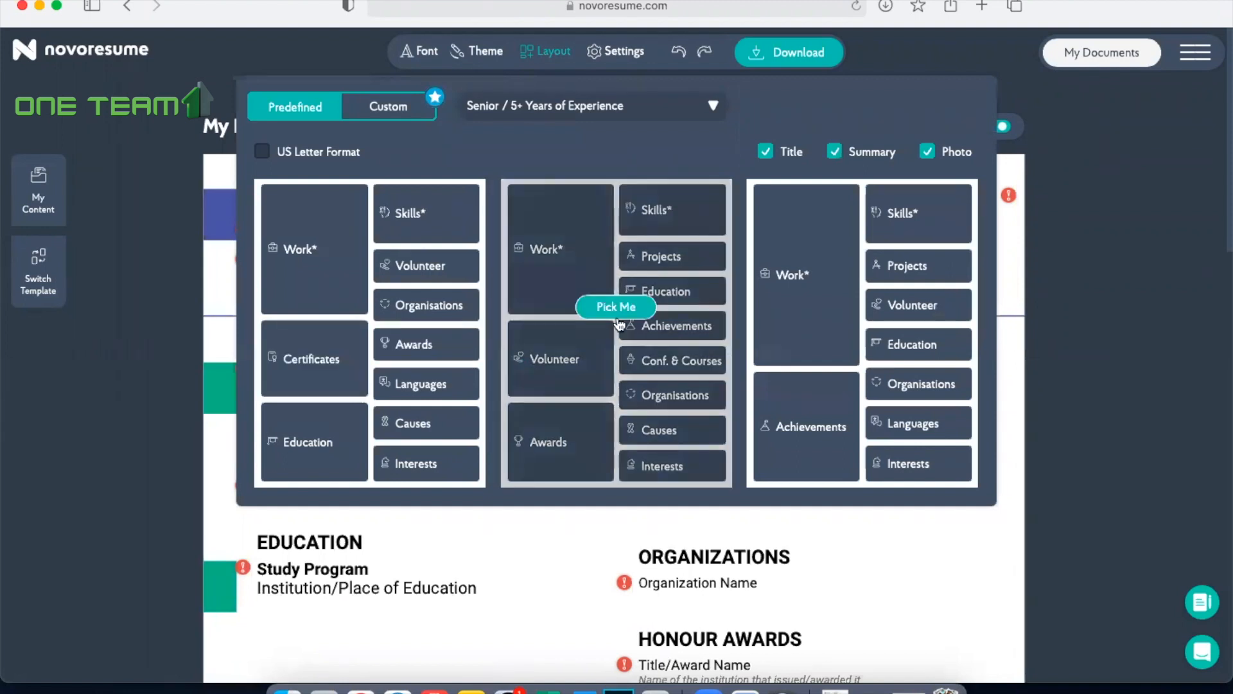
{"action": "mouse_move", "coordinate": [835, 337]}
{"action": "left_click", "coordinate": [861, 306]}
Step: Review the general and footer settings, close them, and look over the resume's sections
{"action": "mouse_move", "coordinate": [621, 57]}
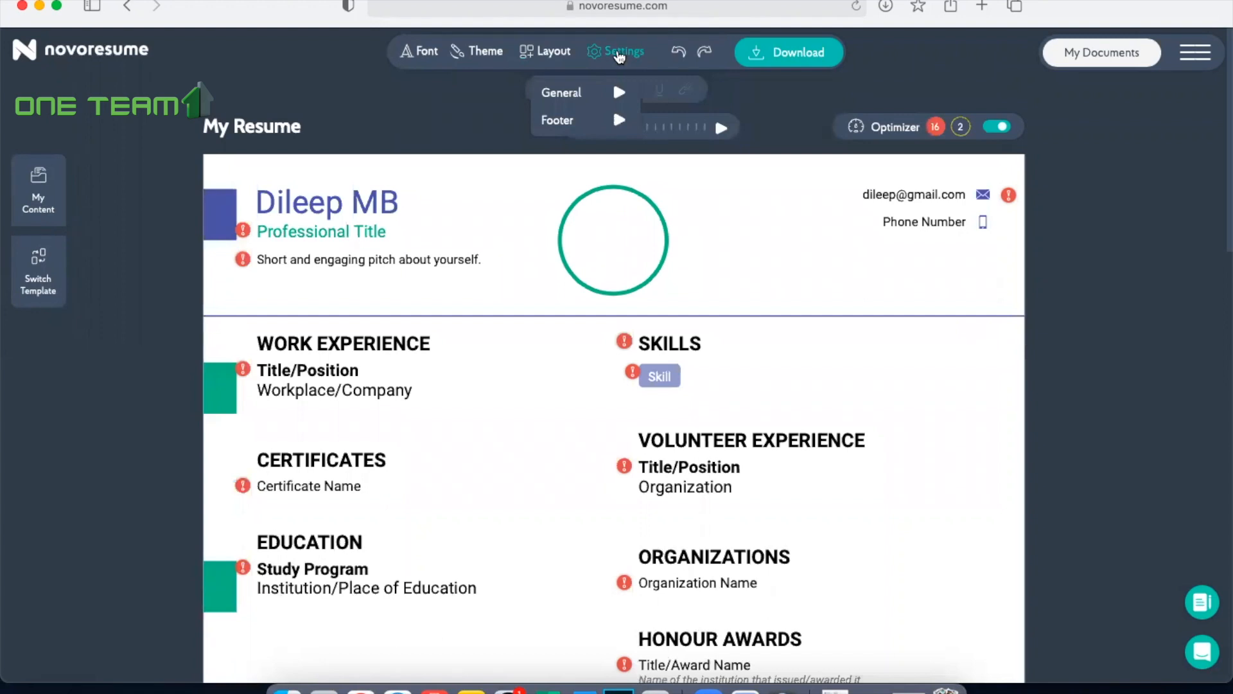
{"action": "mouse_move", "coordinate": [600, 94]}
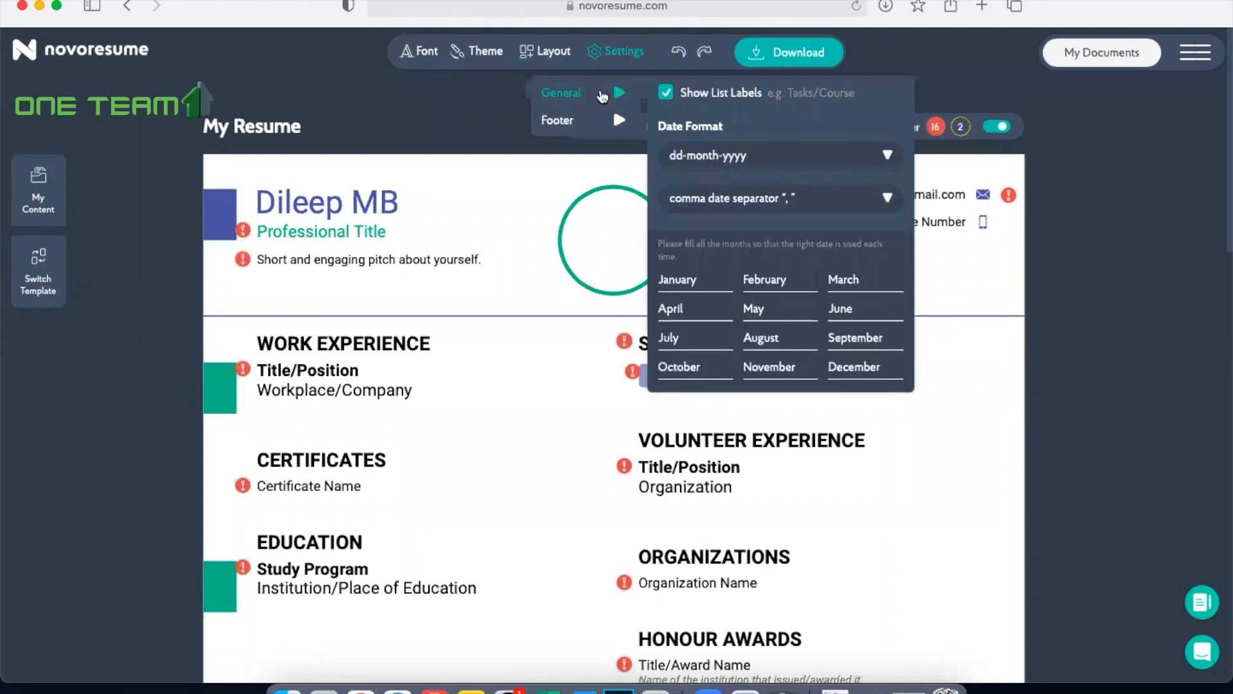
{"action": "mouse_move", "coordinate": [590, 126]}
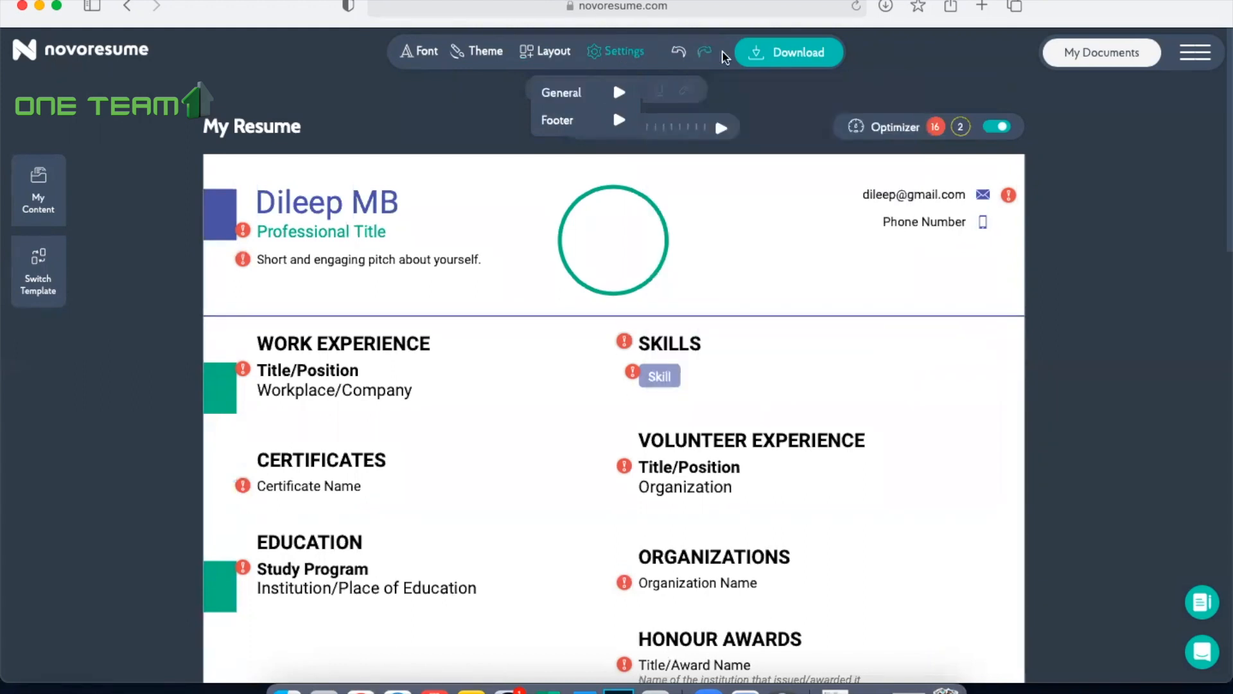
{"action": "left_click", "coordinate": [1127, 271]}
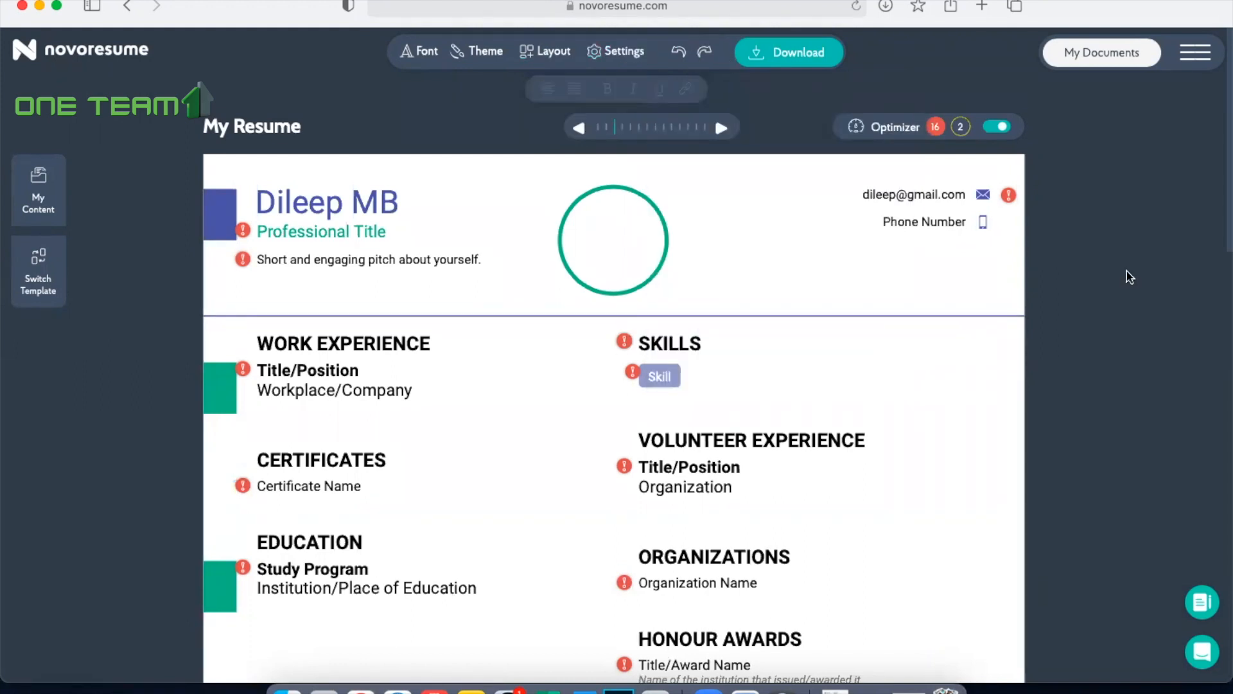
{"action": "scroll", "coordinate": [1126, 270], "scroll_direction": "down", "scroll_amount": 3}
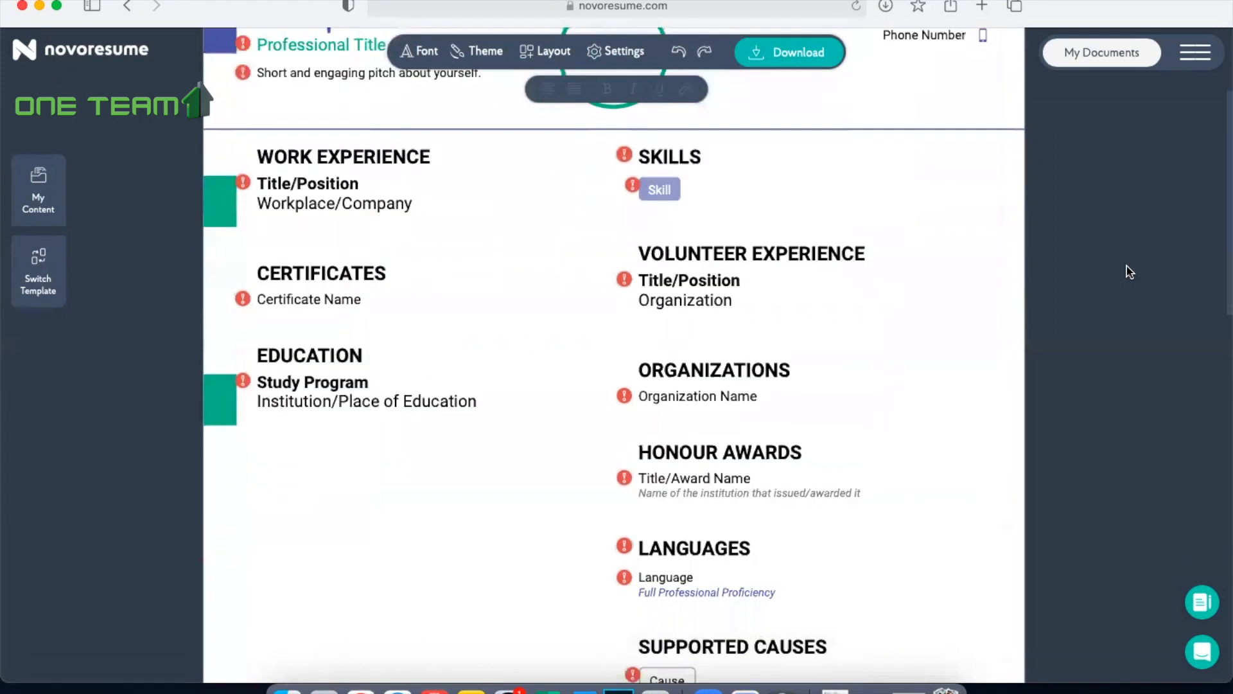
{"action": "scroll", "coordinate": [1127, 266], "scroll_direction": "up", "scroll_amount": 3}
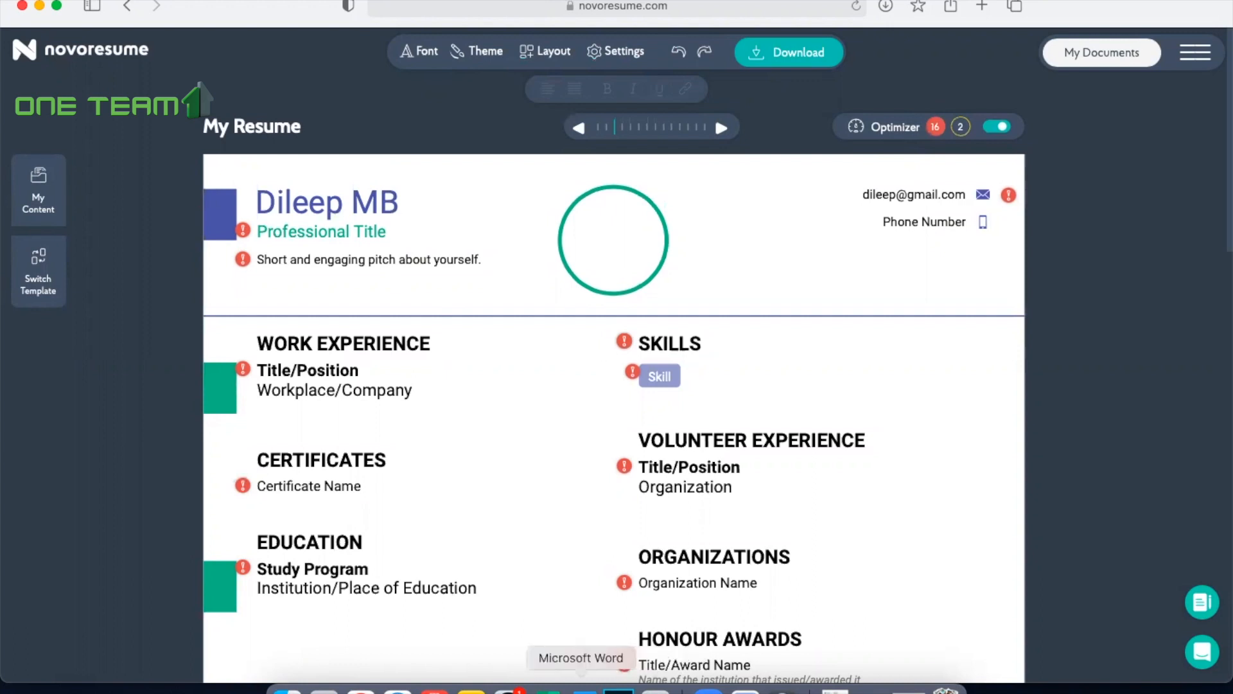
Step: Copy "Full Stack Python Intern" from the Microsoft Word document into the resume's professional title in Safari
{"action": "left_click", "coordinate": [582, 689]}
{"action": "scroll", "coordinate": [459, 293], "scroll_direction": "up", "scroll_amount": 10}
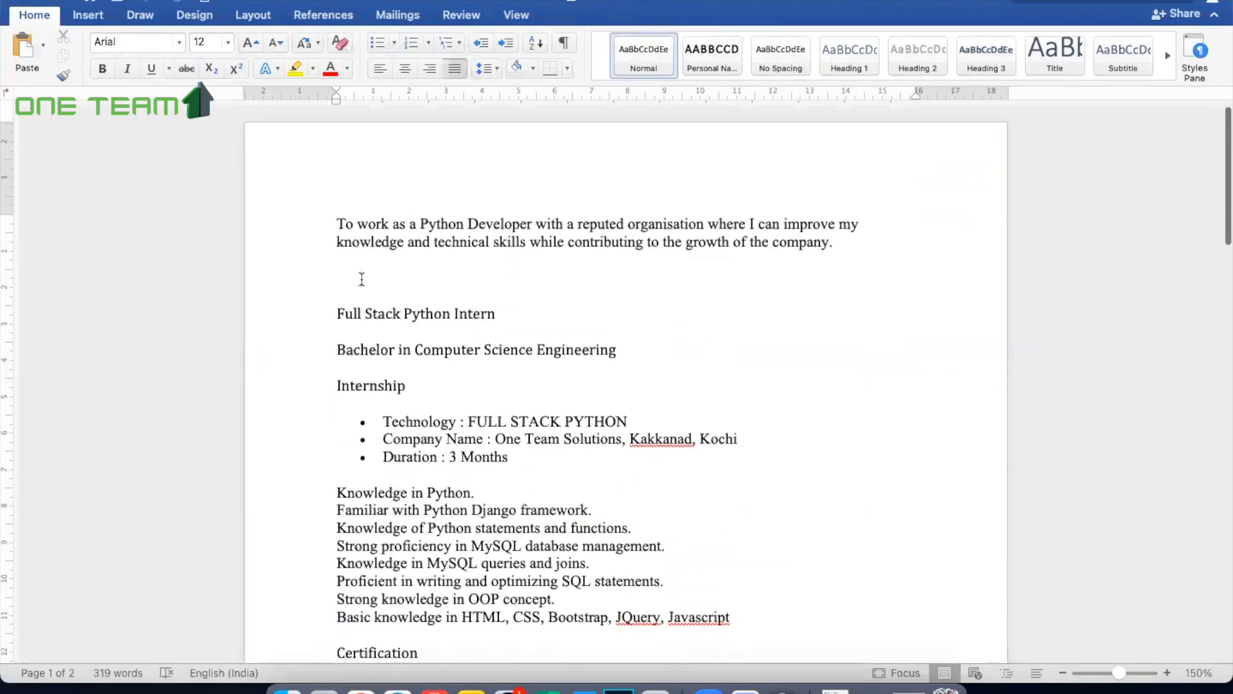
{"action": "left_click_drag", "start_coordinate": [338, 315], "coordinate": [497, 314]}
{"action": "key", "text": "super+c"}
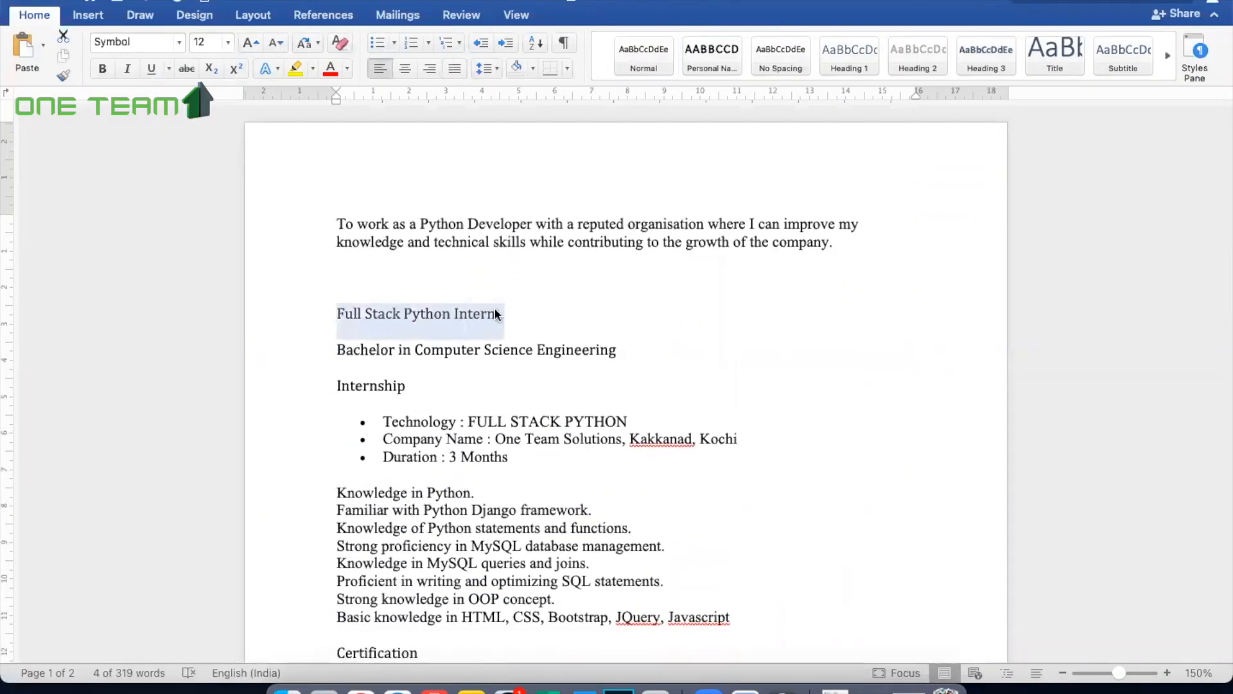
{"action": "left_click", "coordinate": [398, 689]}
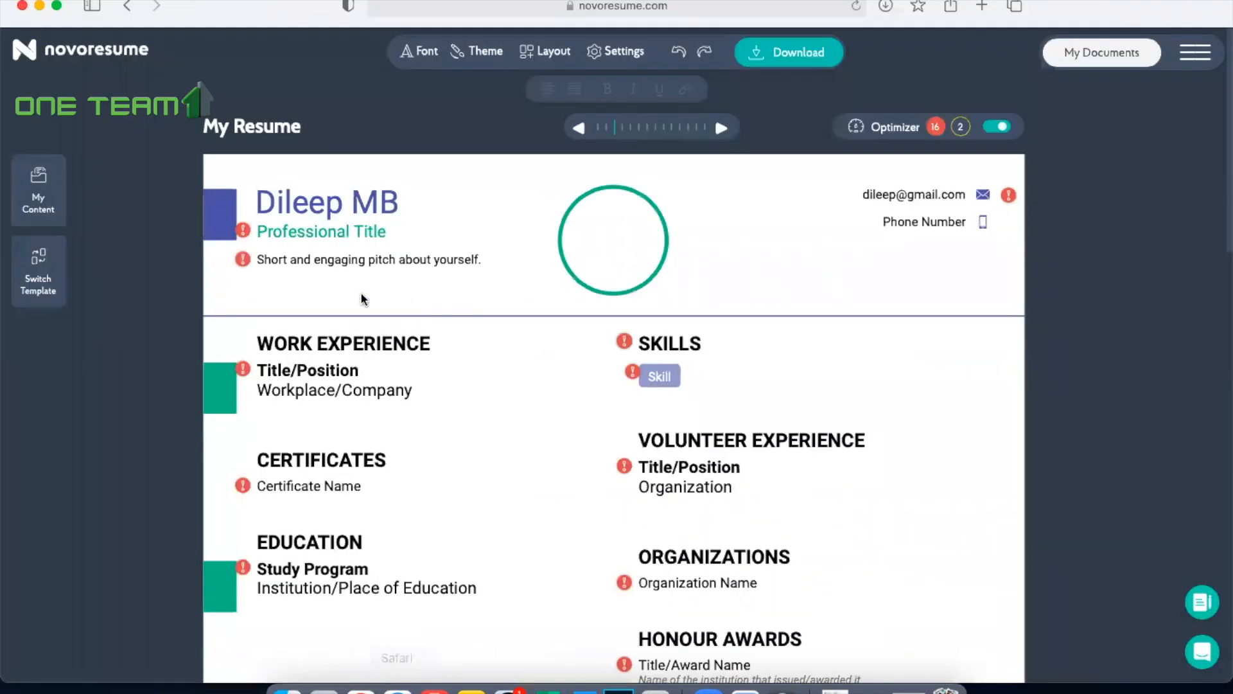
{"action": "left_click", "coordinate": [311, 233]}
{"action": "key", "text": "super+v"}
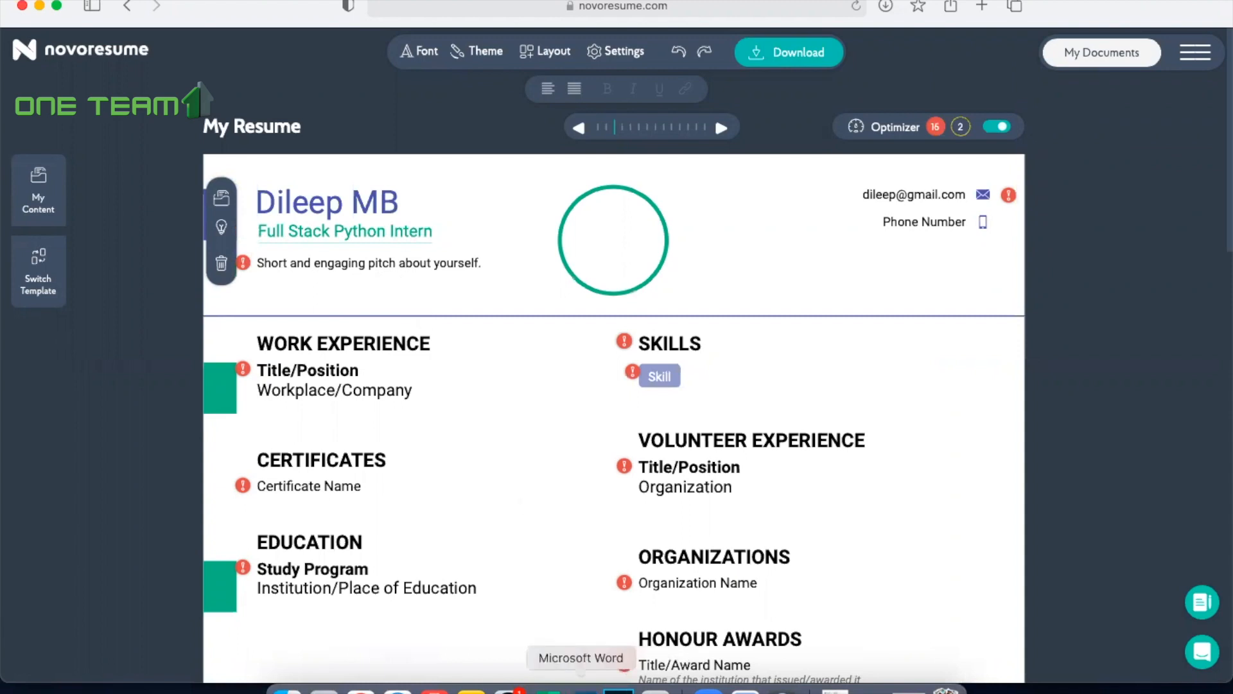
Step: Copy "Bachelor in Computer Science Engineering" from the Word document into the resume's short pitch in Safari
{"action": "left_click", "coordinate": [581, 690]}
{"action": "left_click_drag", "start_coordinate": [336, 347], "coordinate": [647, 350]}
{"action": "key", "text": "super+c"}
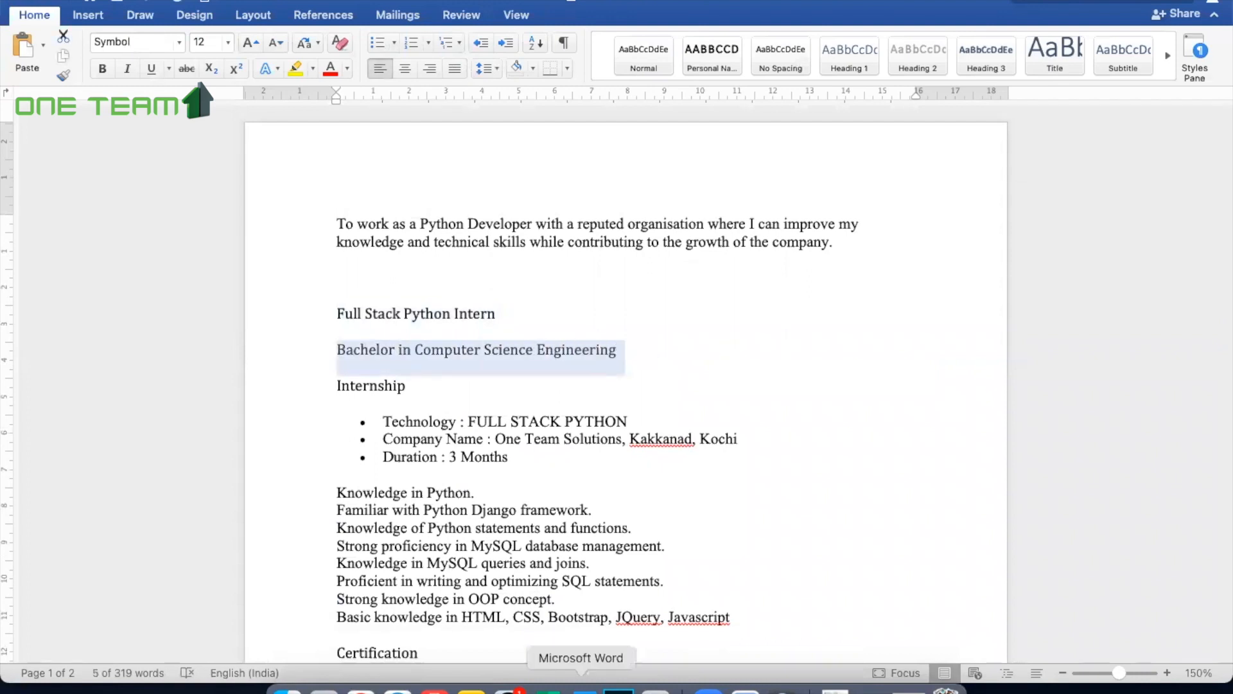
{"action": "left_click", "coordinate": [398, 688]}
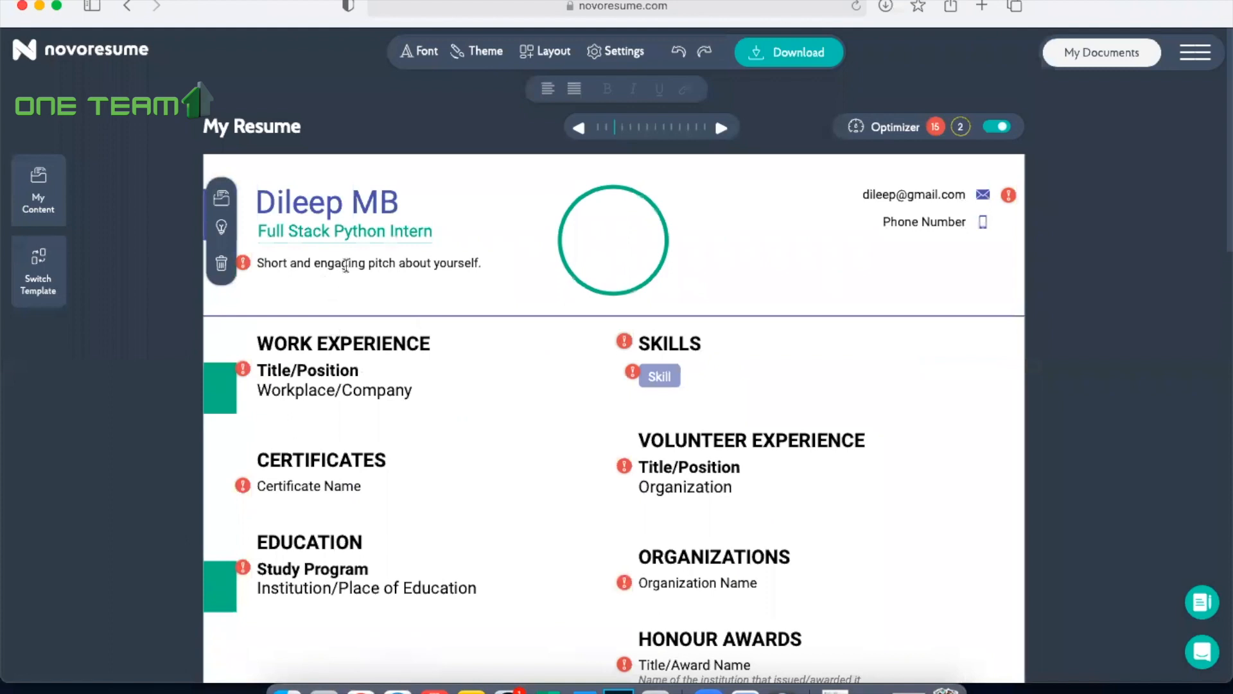
{"action": "left_click", "coordinate": [350, 261]}
{"action": "key", "text": "super+v"}
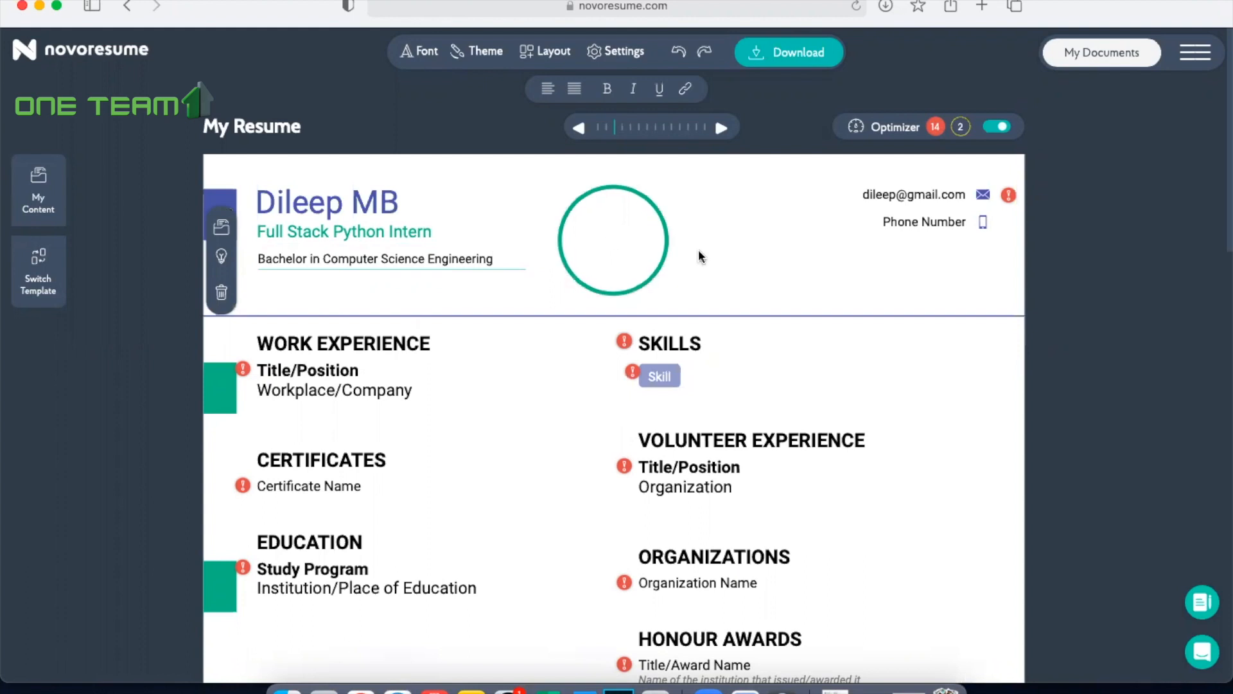
{"action": "left_click", "coordinate": [544, 386]}
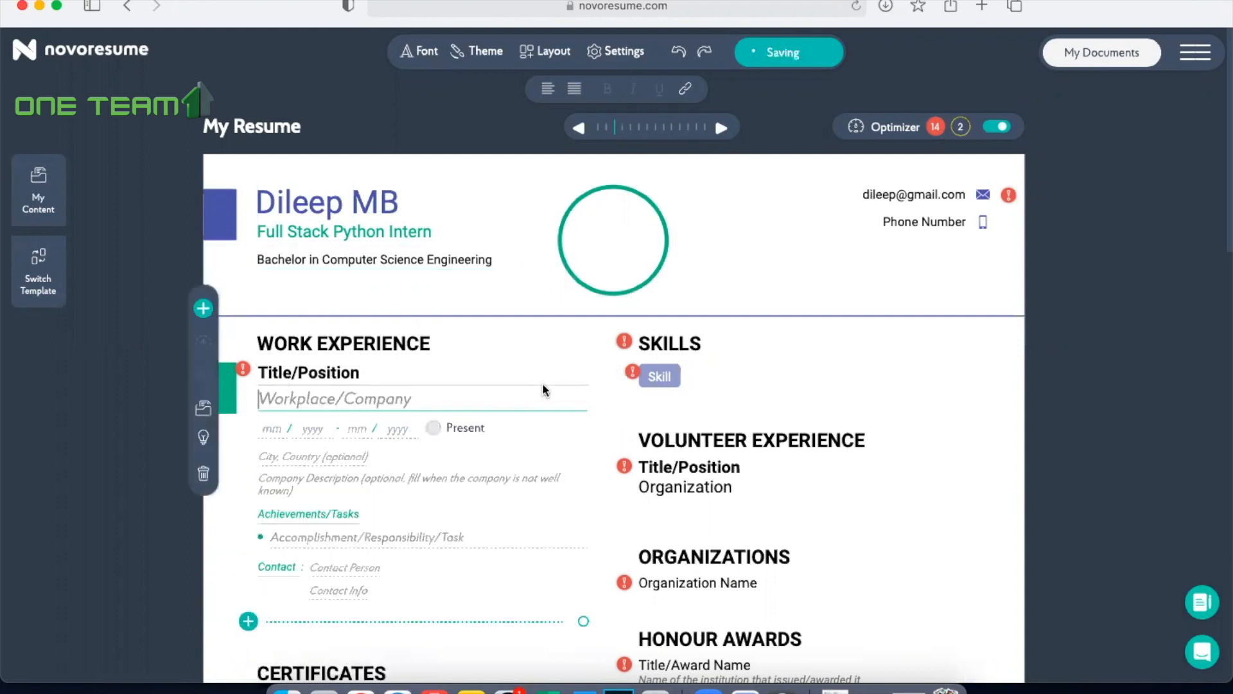
Step: Upload mta.jpg from the Desktop as the resume photo, zoom it out in the crop frame, and save it
{"action": "left_click", "coordinate": [613, 243]}
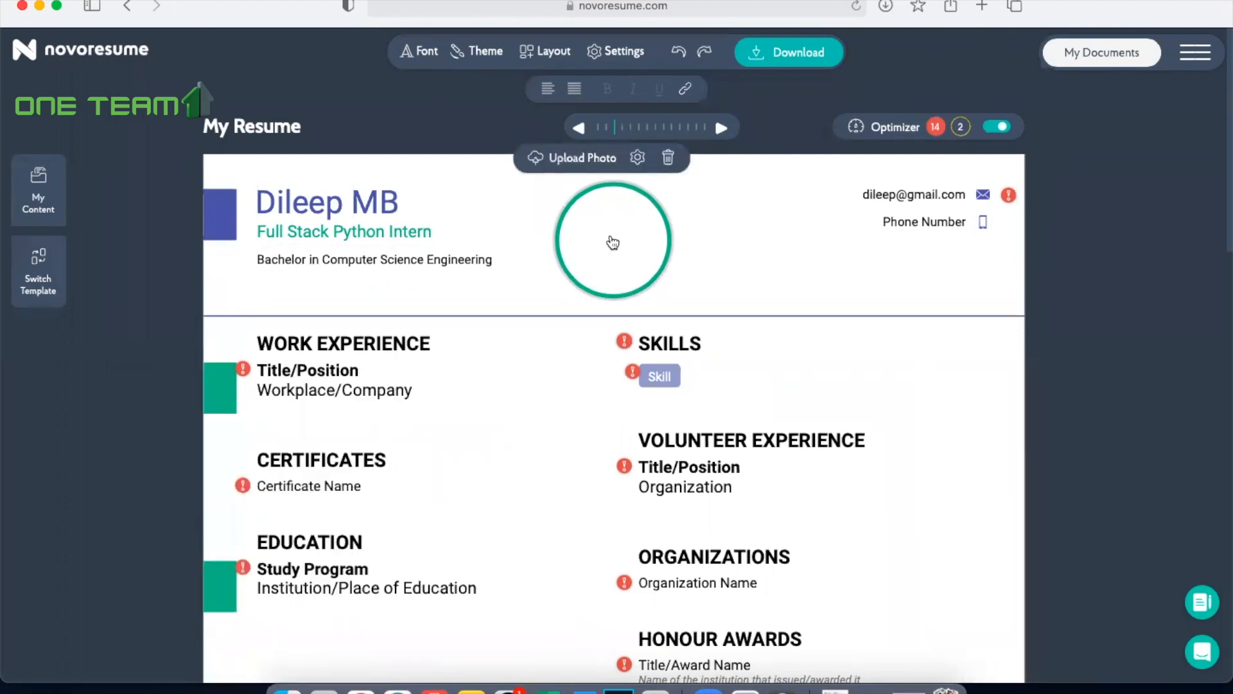
{"action": "left_click", "coordinate": [595, 161]}
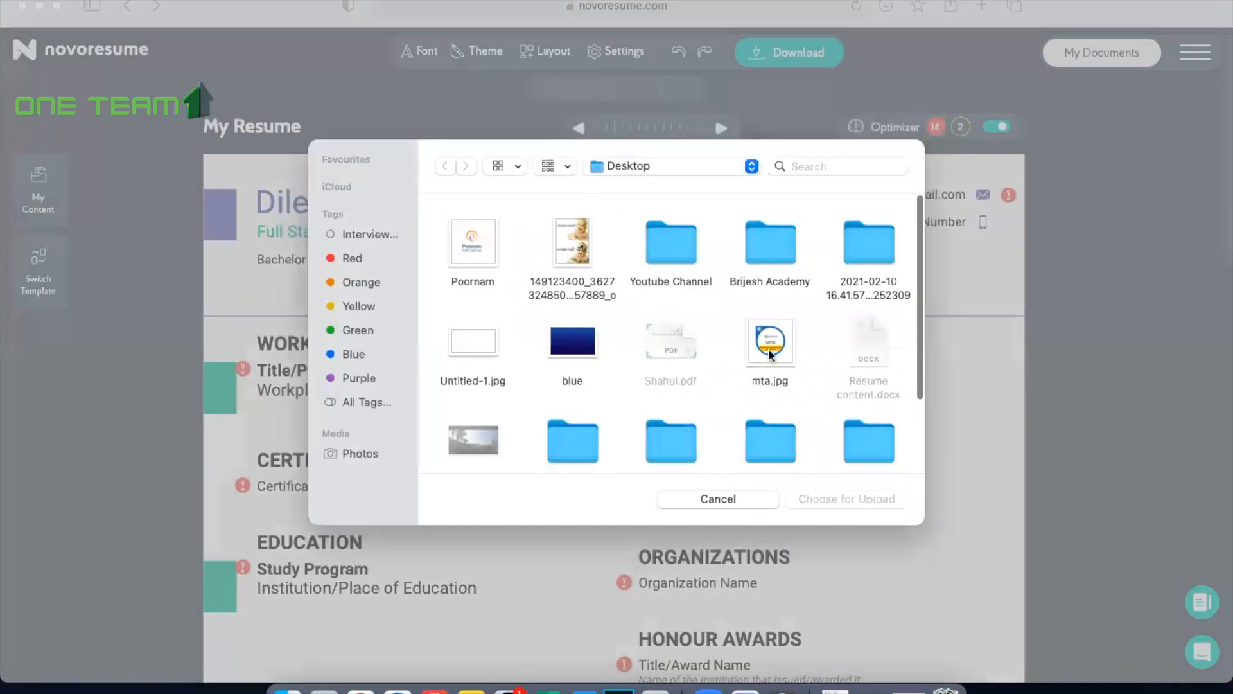
{"action": "left_click", "coordinate": [769, 348]}
{"action": "left_click", "coordinate": [847, 498]}
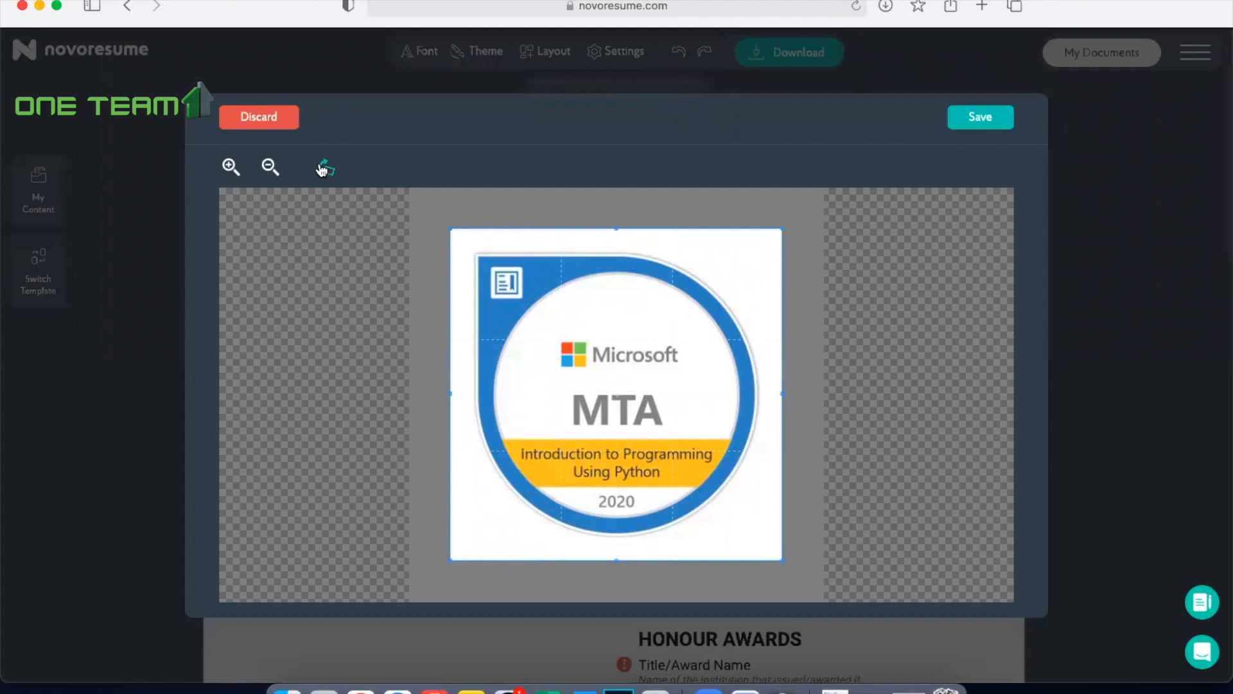
{"action": "left_click", "coordinate": [271, 167]}
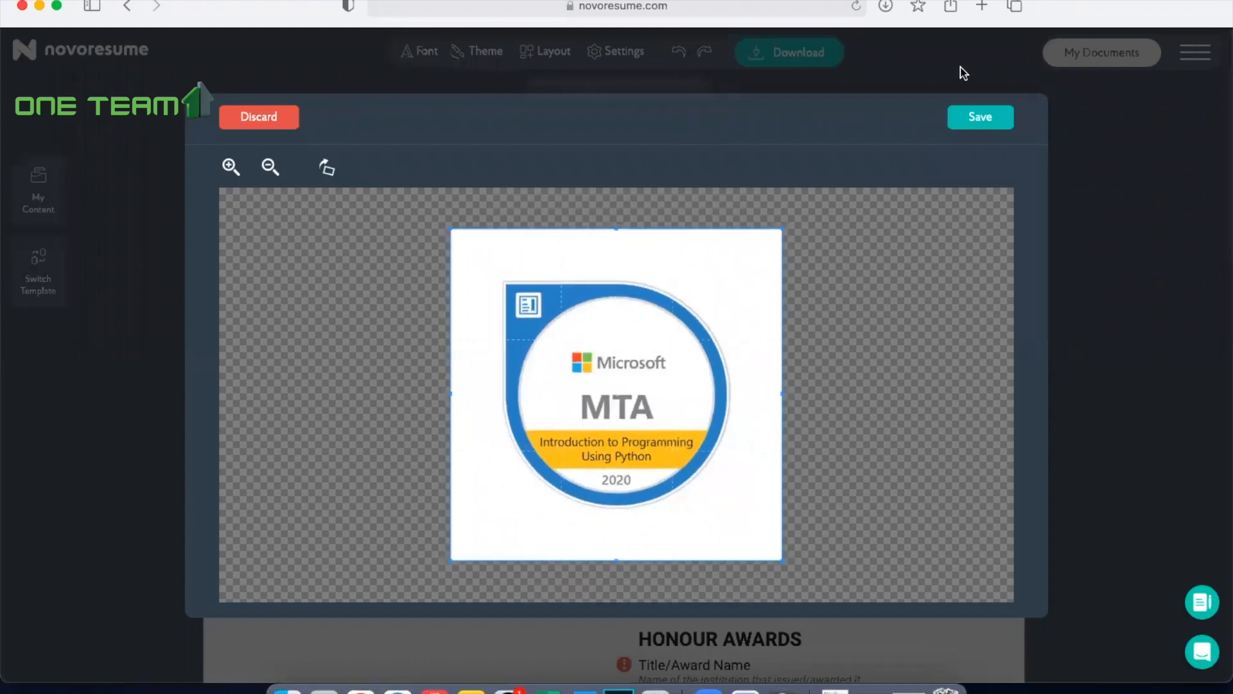
{"action": "left_click", "coordinate": [996, 121]}
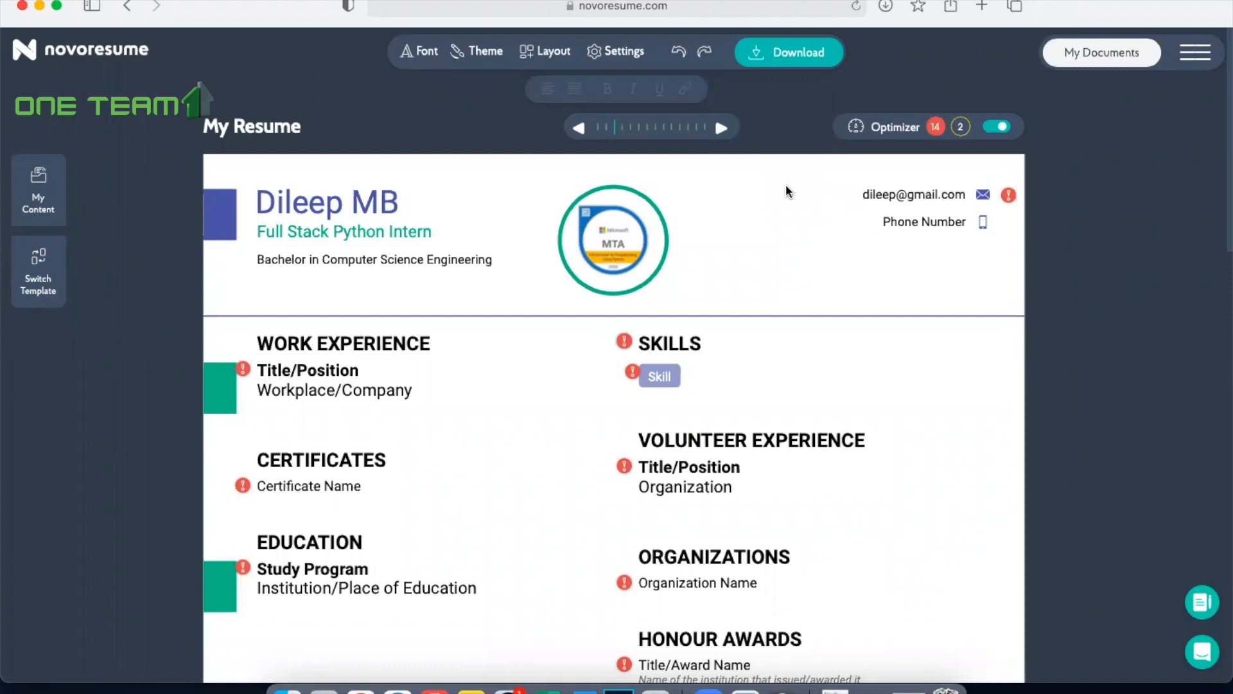
Step: Fill in the phone number, city and address in the resume's main contact details
{"action": "left_click", "coordinate": [918, 225]}
{"action": "left_click", "coordinate": [399, 327]}
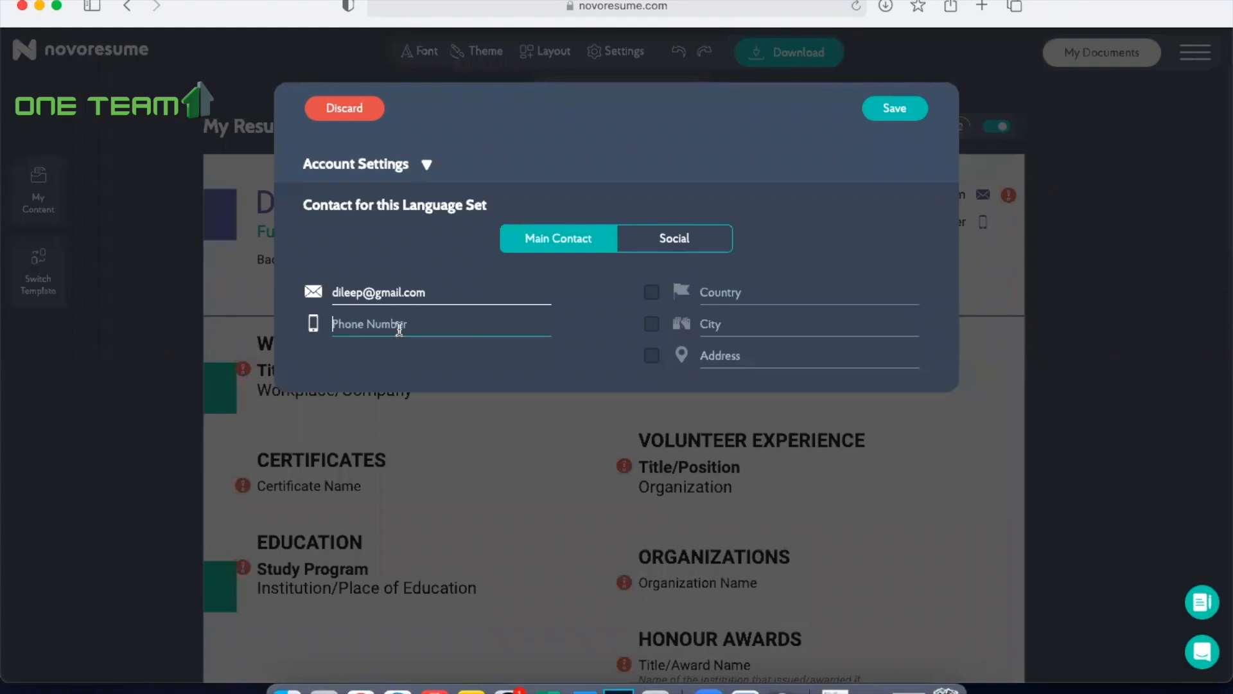
{"action": "type", "text": "9555555555"}
{"action": "left_click", "coordinate": [727, 330]}
{"action": "type", "text": "Kochi"}
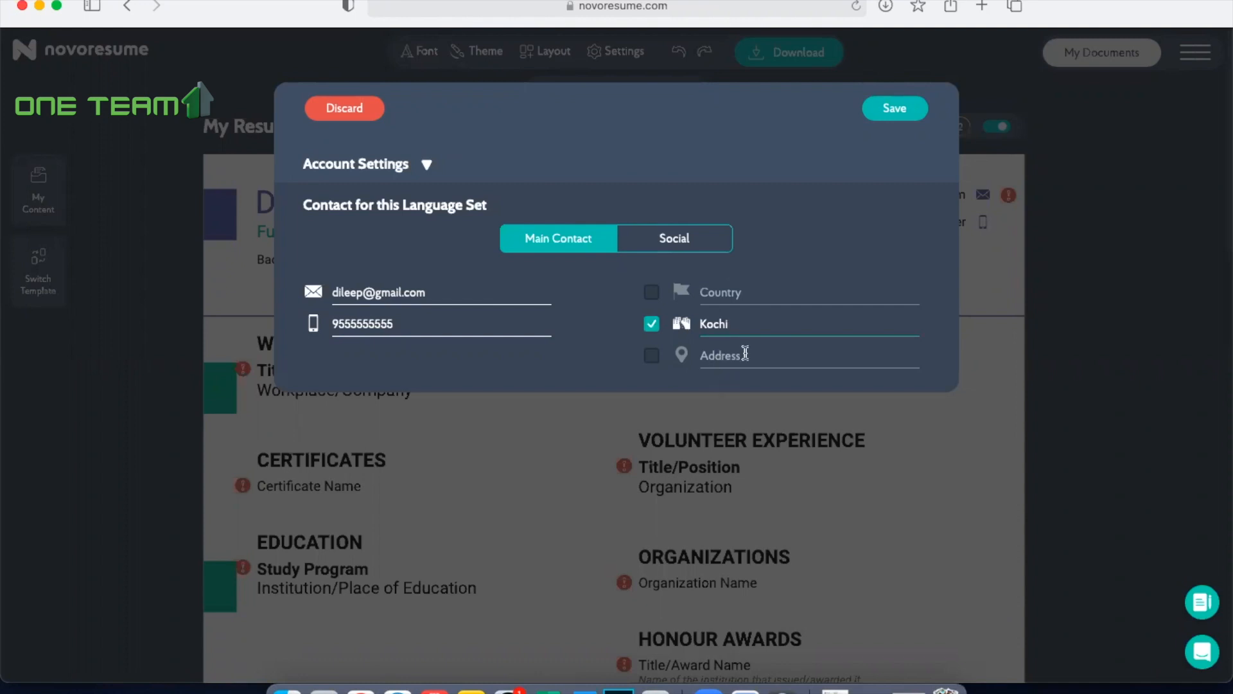
{"action": "left_click", "coordinate": [745, 354]}
{"action": "type", "text": "Flat"}
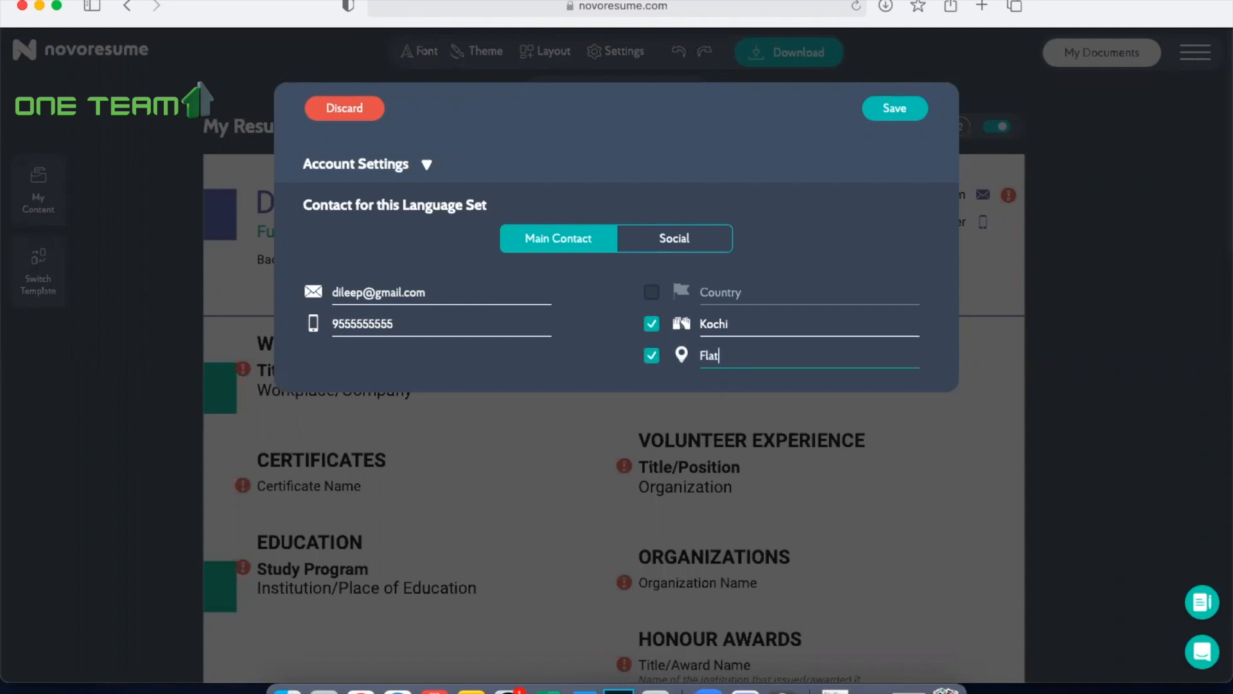
{"action": "type", "text": " Number, City, District"}
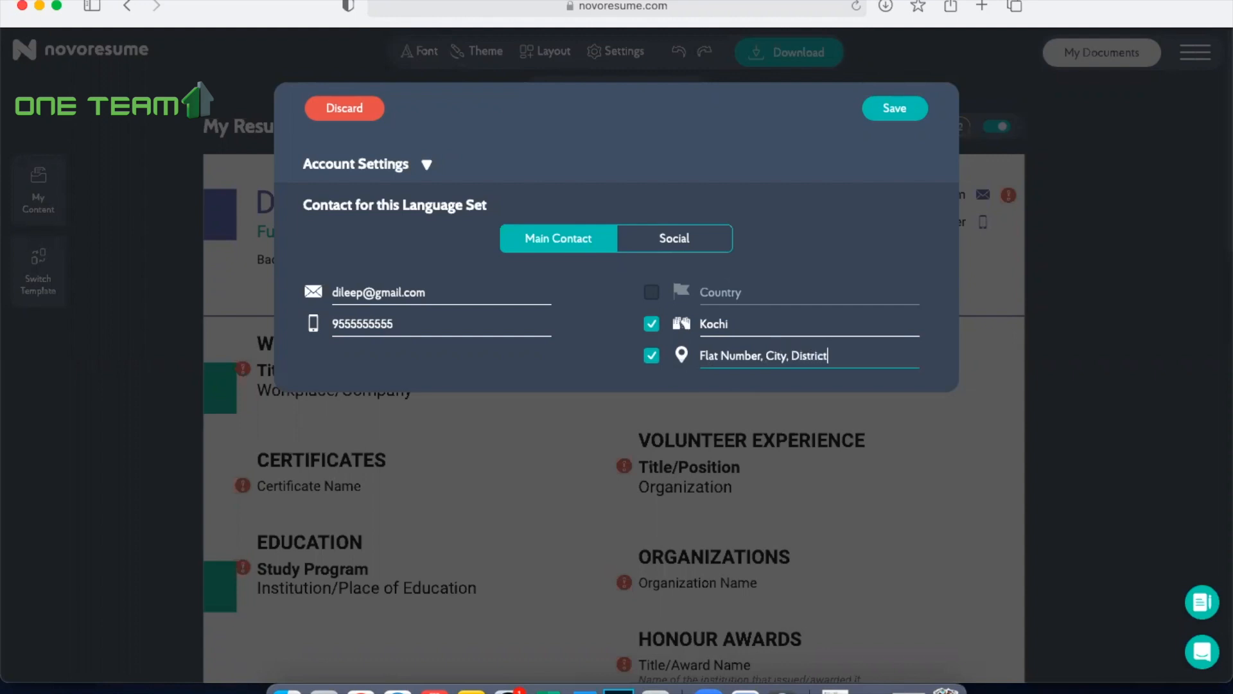
Step: Add the Skype name, LinkedIn profile and personal website to the social contact details and save the contact information
{"action": "left_click", "coordinate": [685, 244]}
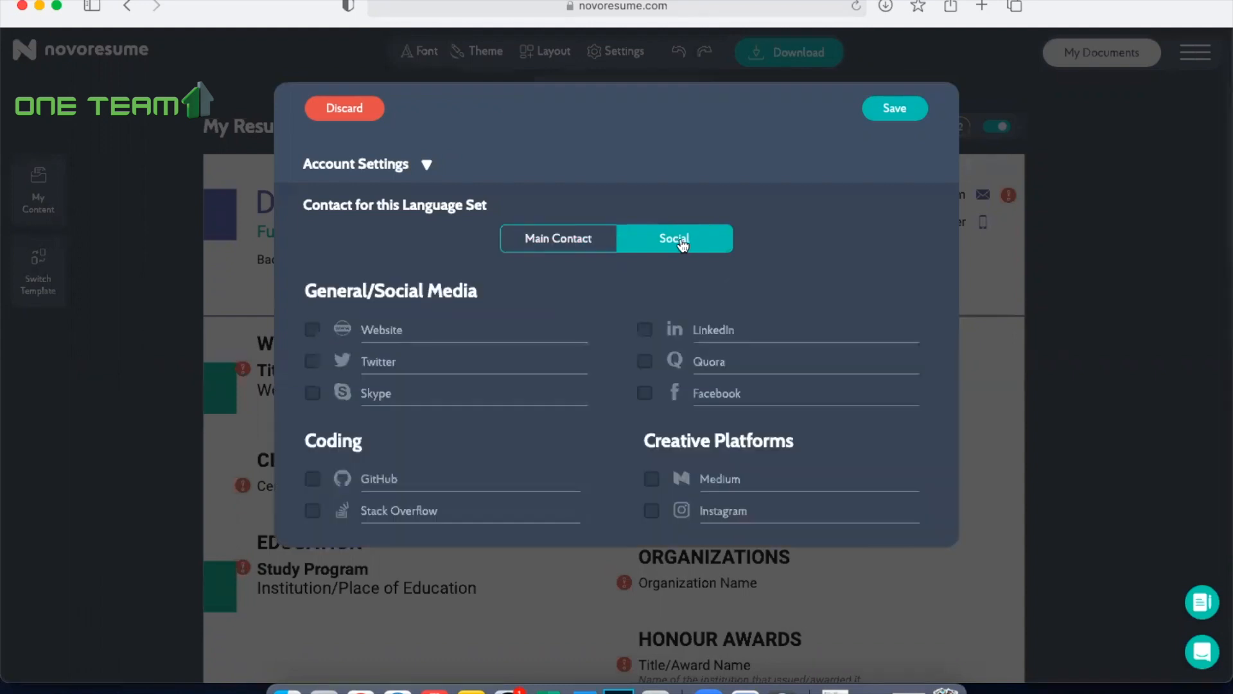
{"action": "left_click", "coordinate": [419, 397]}
{"action": "type", "text": "dileep"}
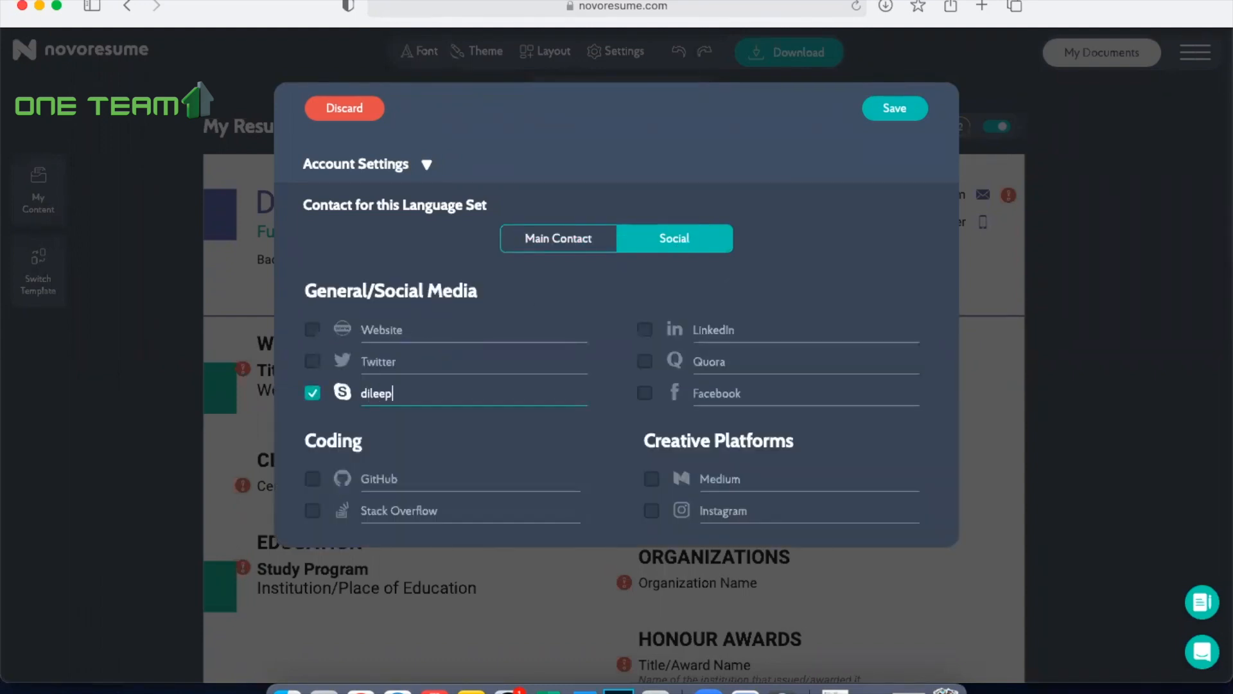
{"action": "left_click", "coordinate": [733, 334]}
{"action": "type", "text": "dileep"}
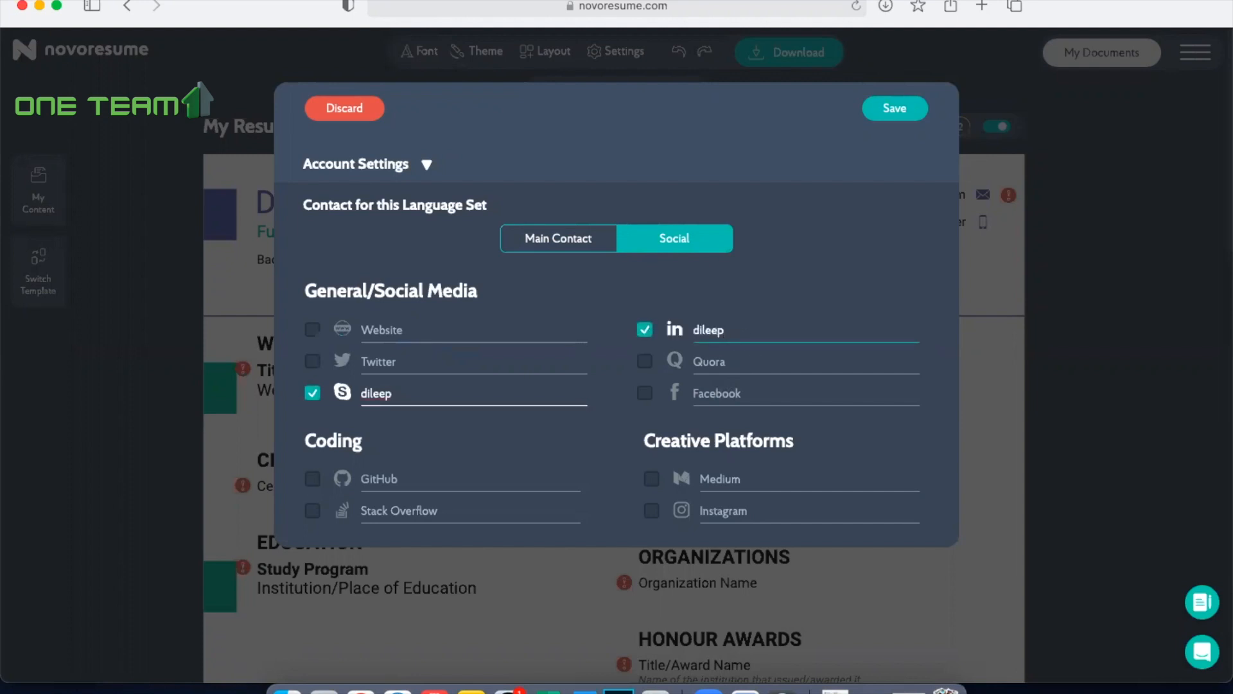
{"action": "left_click", "coordinate": [825, 282]}
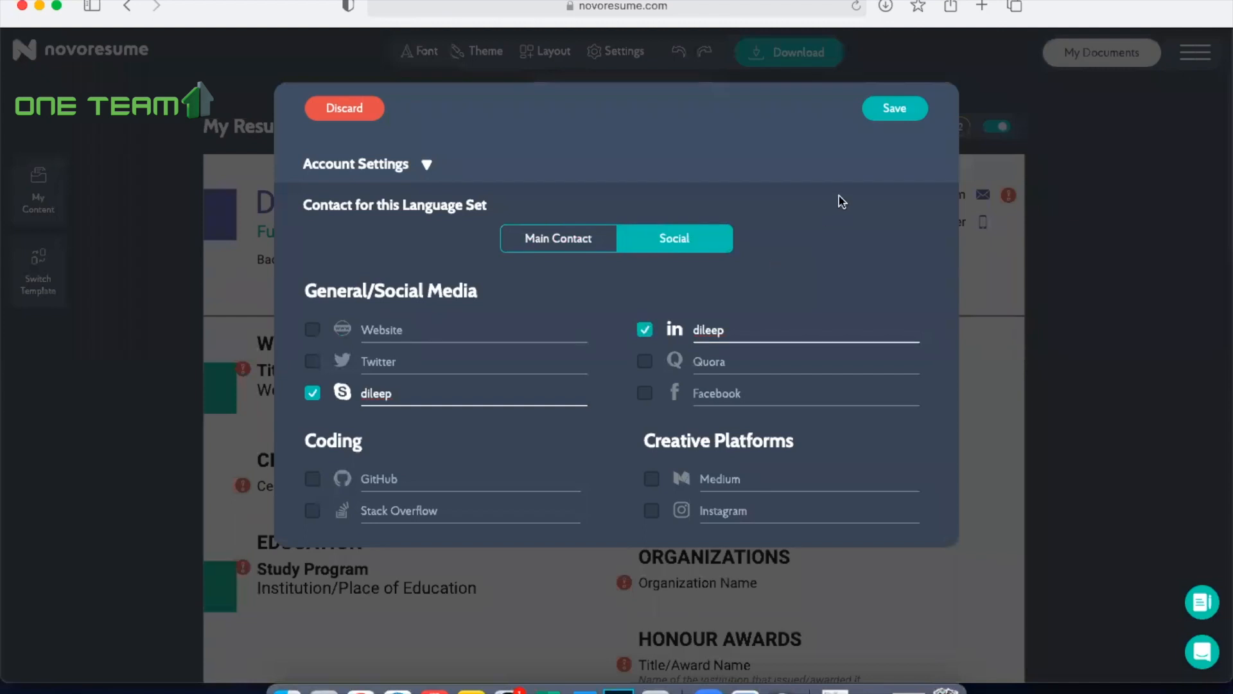
{"action": "left_click", "coordinate": [399, 330]}
{"action": "type", "text": "www.dileep.com"}
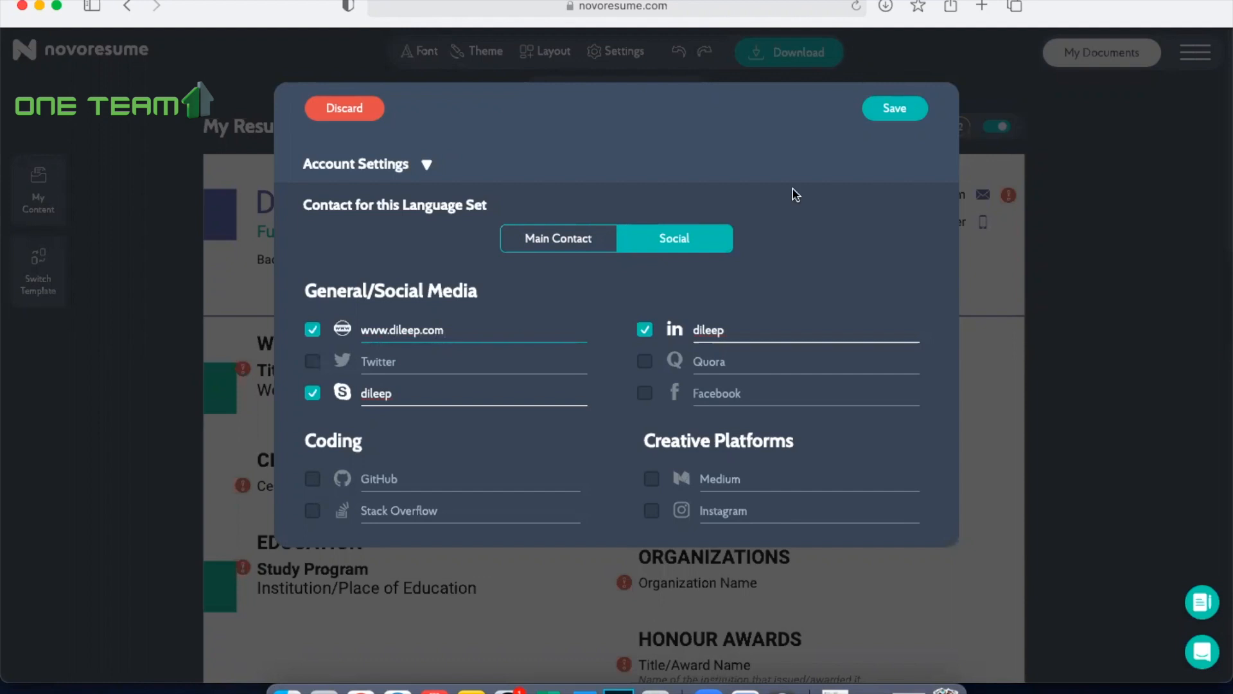
{"action": "left_click", "coordinate": [901, 112]}
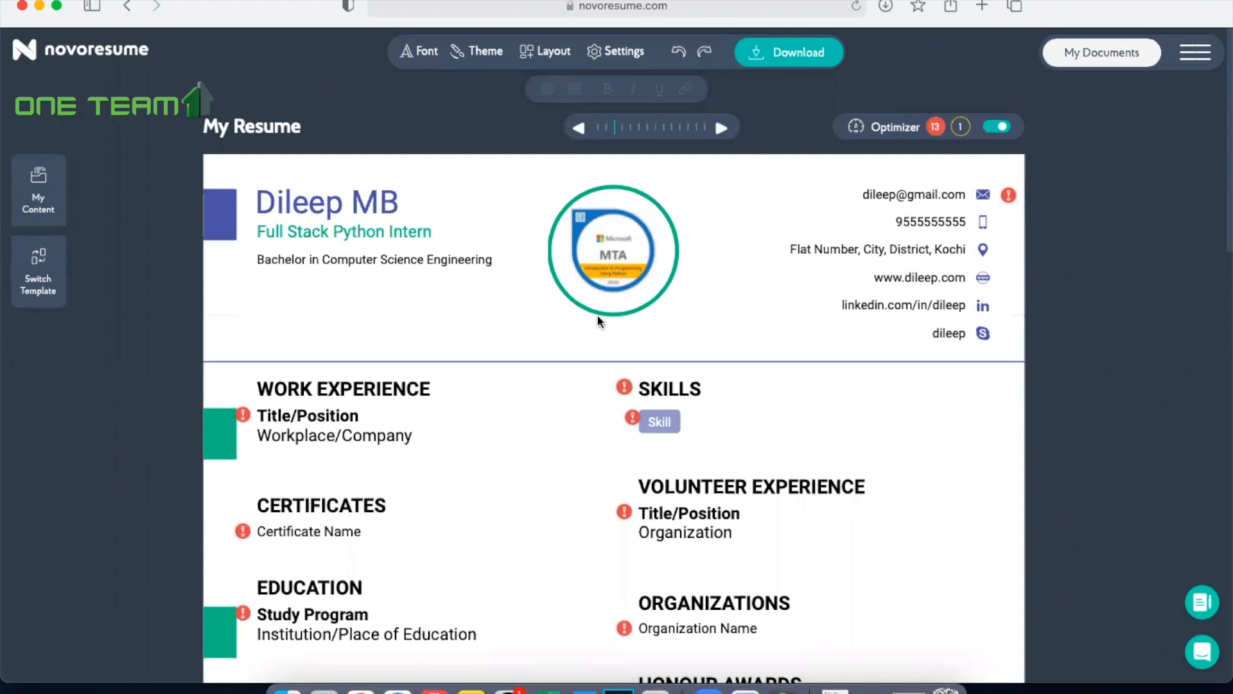
Step: Rename the resume's Work Experience section heading as INTERNSHIP
{"action": "scroll", "coordinate": [598, 319], "scroll_direction": "down", "scroll_amount": 3}
{"action": "scroll", "coordinate": [597, 319], "scroll_direction": "up", "scroll_amount": 3}
{"action": "scroll", "coordinate": [597, 319], "scroll_direction": "down", "scroll_amount": 5}
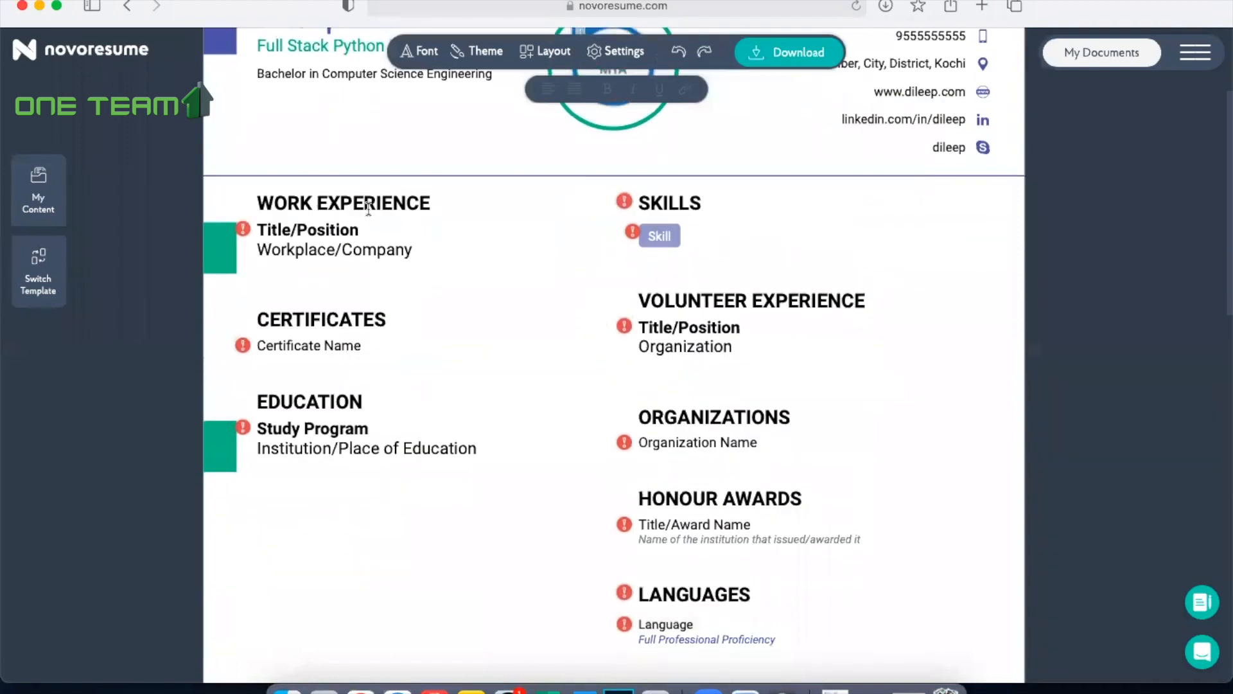
{"action": "scroll", "coordinate": [476, 419], "scroll_direction": "down", "scroll_amount": 1}
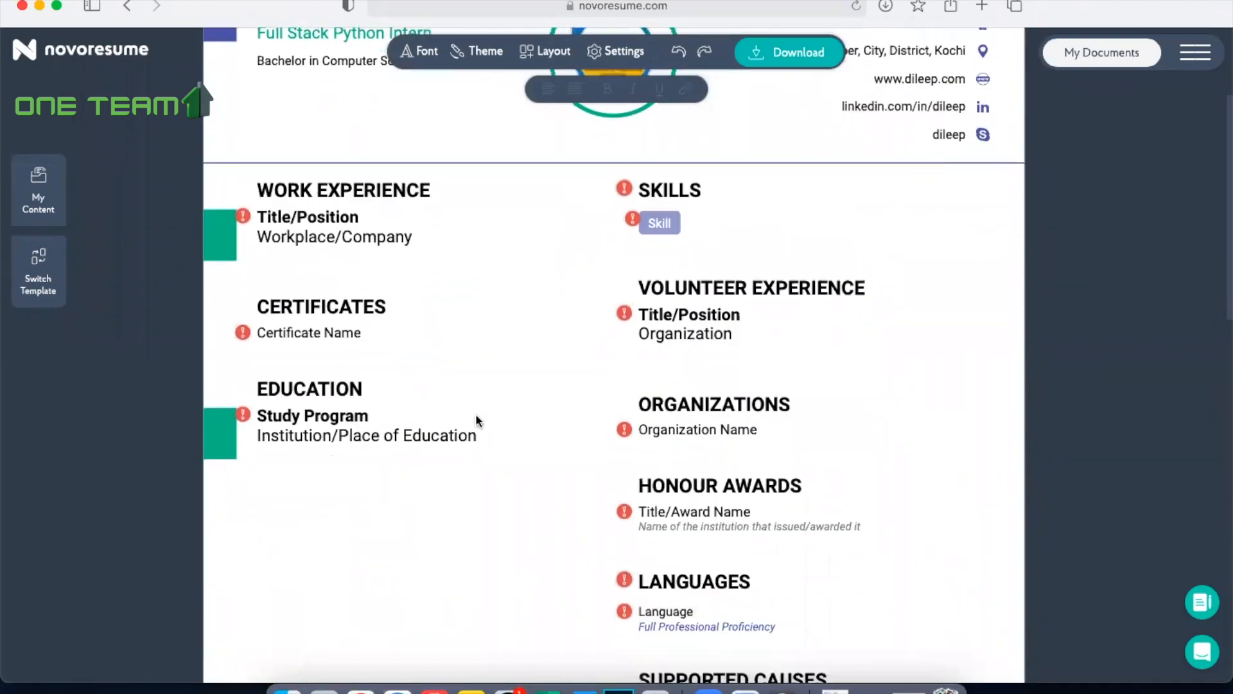
{"action": "scroll", "coordinate": [476, 419], "scroll_direction": "down", "scroll_amount": 4}
{"action": "scroll", "coordinate": [476, 419], "scroll_direction": "up", "scroll_amount": 8}
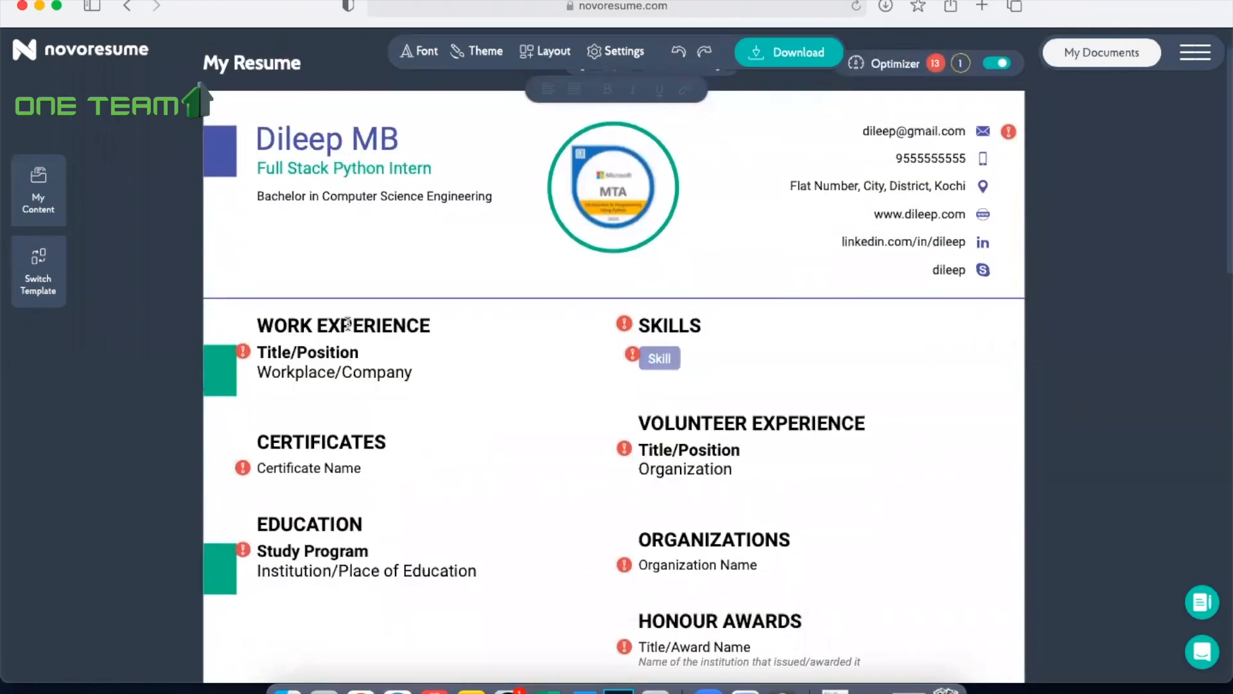
{"action": "left_click", "coordinate": [348, 324]}
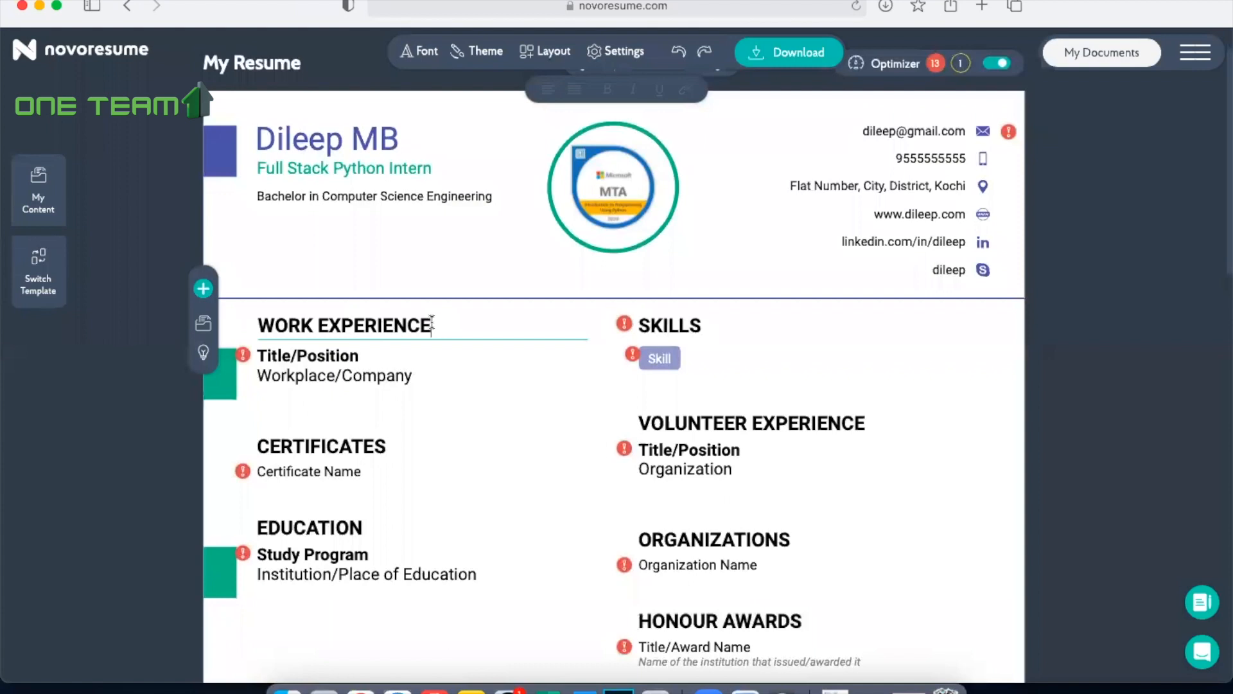
{"action": "left_click_drag", "start_coordinate": [432, 325], "coordinate": [259, 324]}
{"action": "type", "text": "INT"}
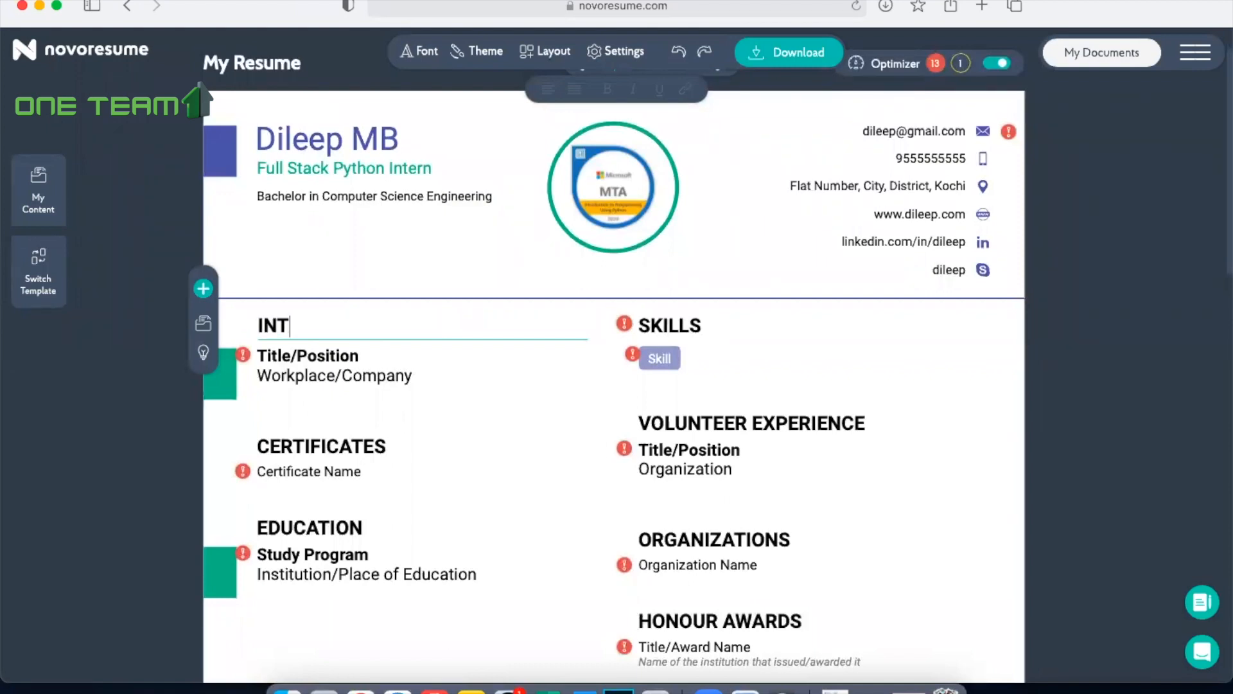
{"action": "type", "text": "ERNSHIP"}
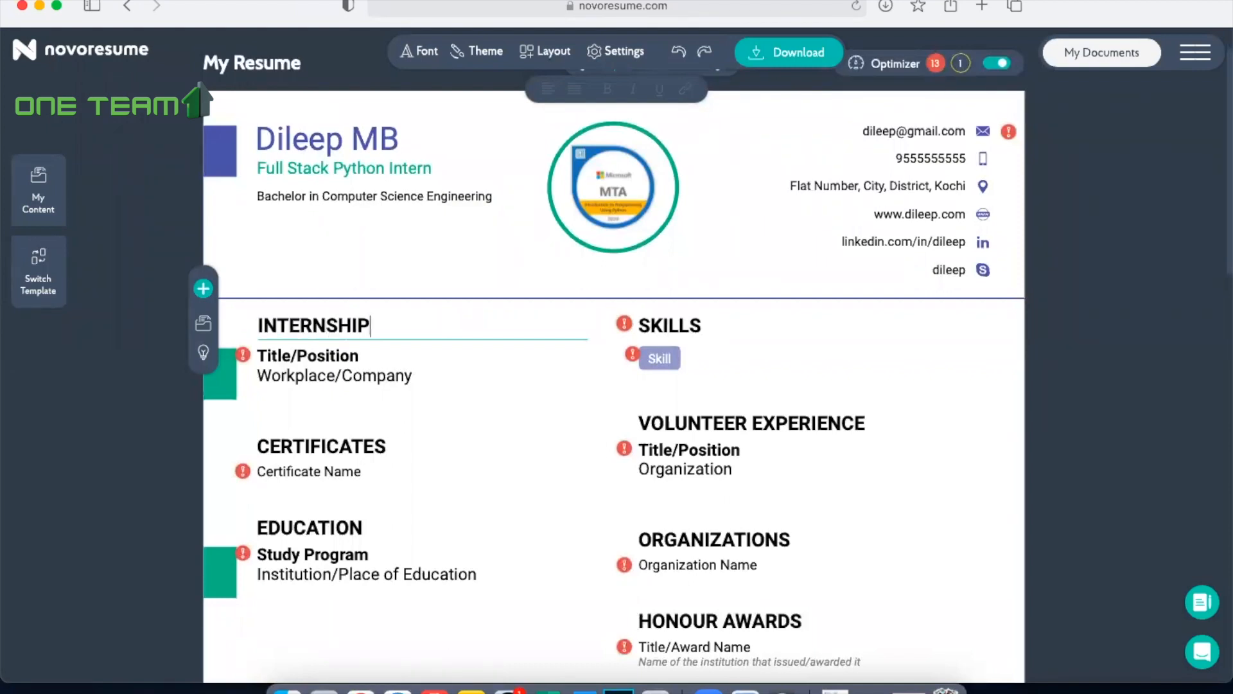
Step: Enter "Full Stack Python" as the internship title and "One Team Solutions, Kochi" as the company
{"action": "left_click", "coordinate": [305, 357]}
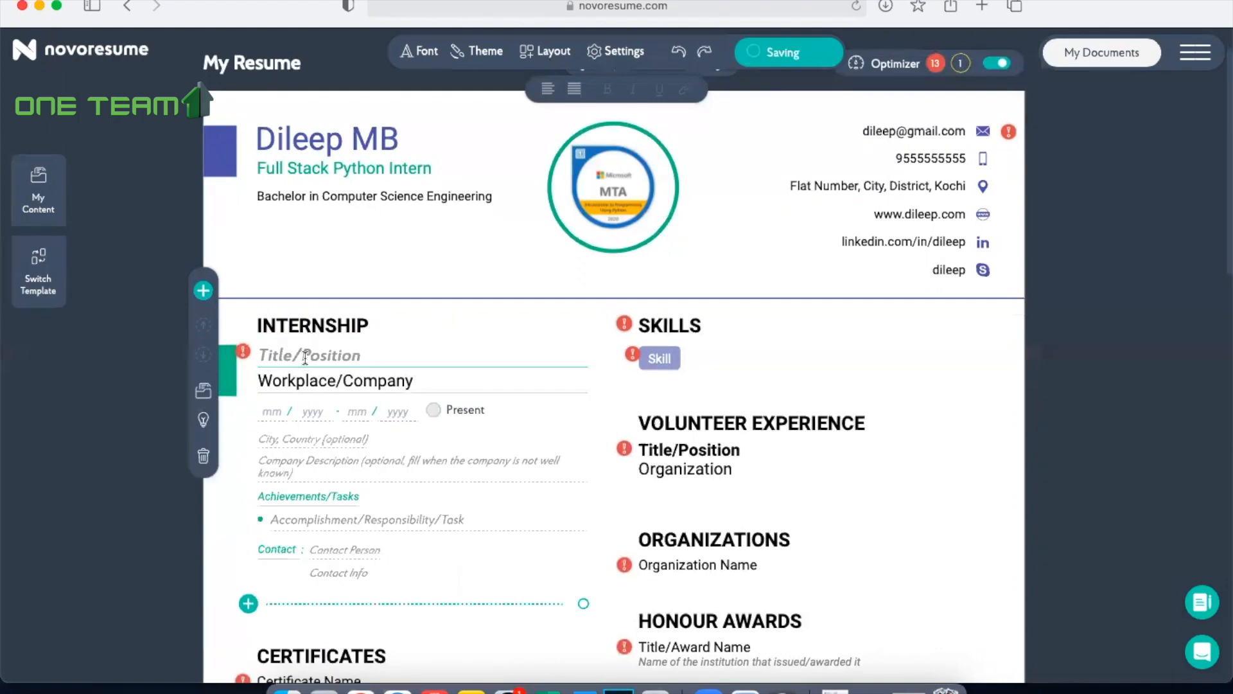
{"action": "type", "text": "Ful"}
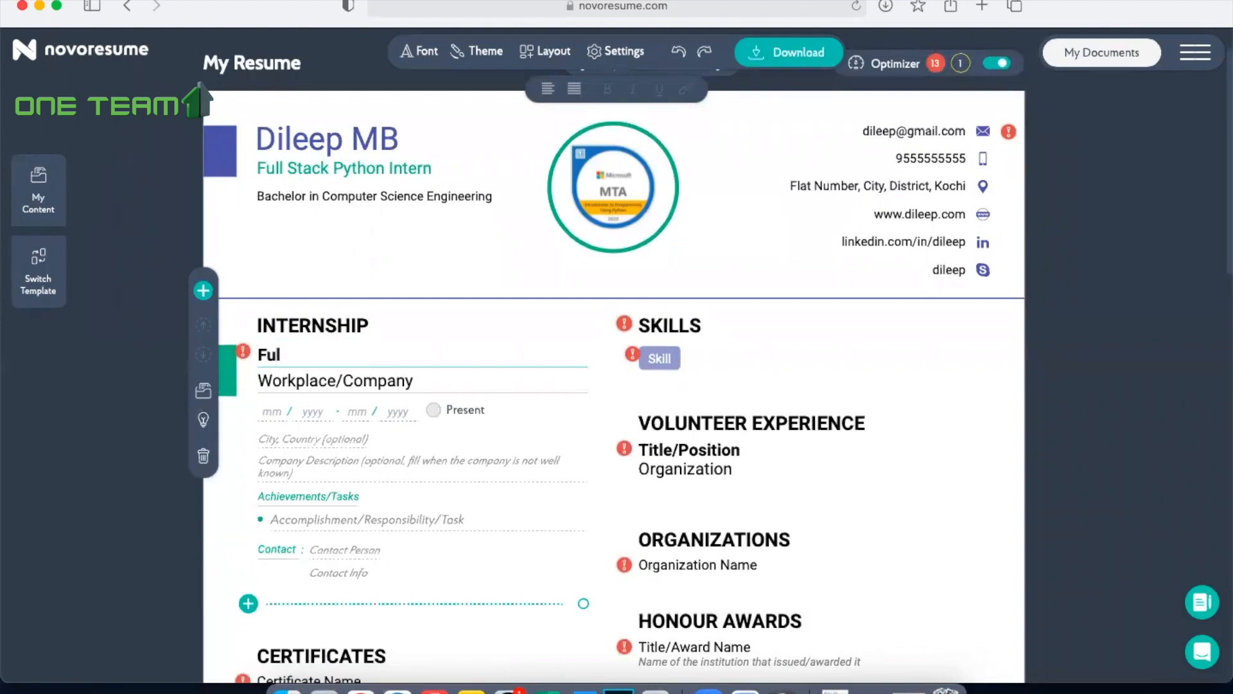
{"action": "type", "text": "l Stack Python"}
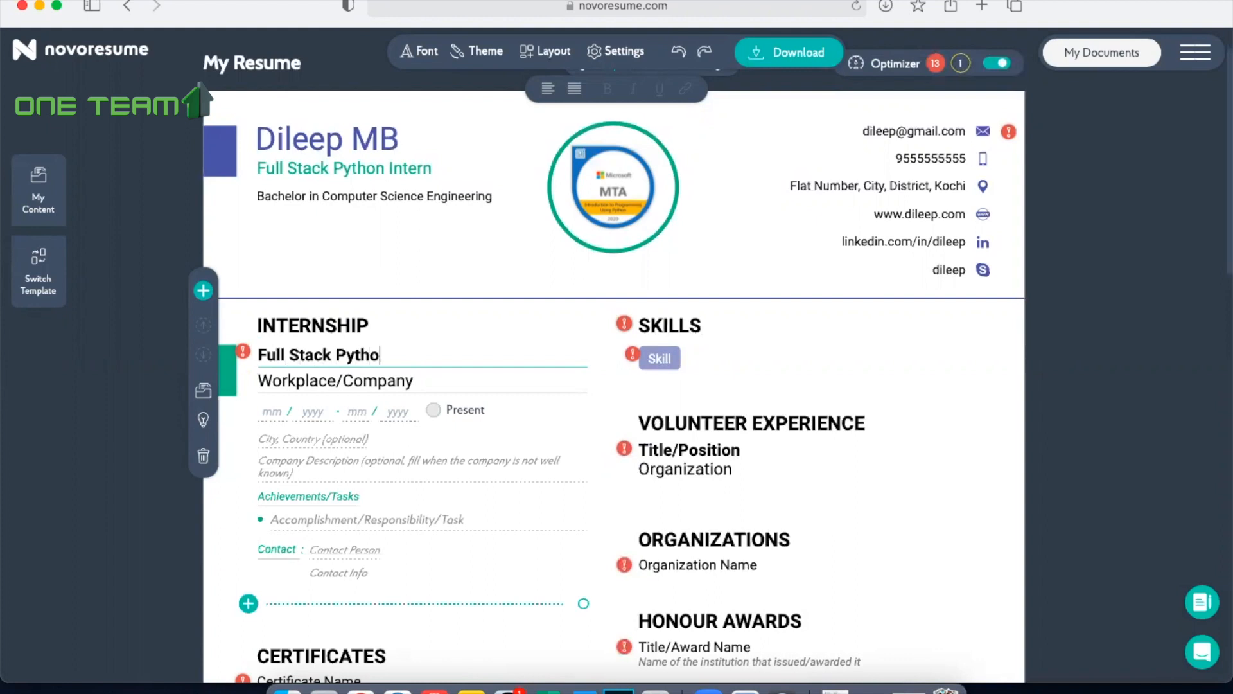
{"action": "left_click", "coordinate": [328, 386]}
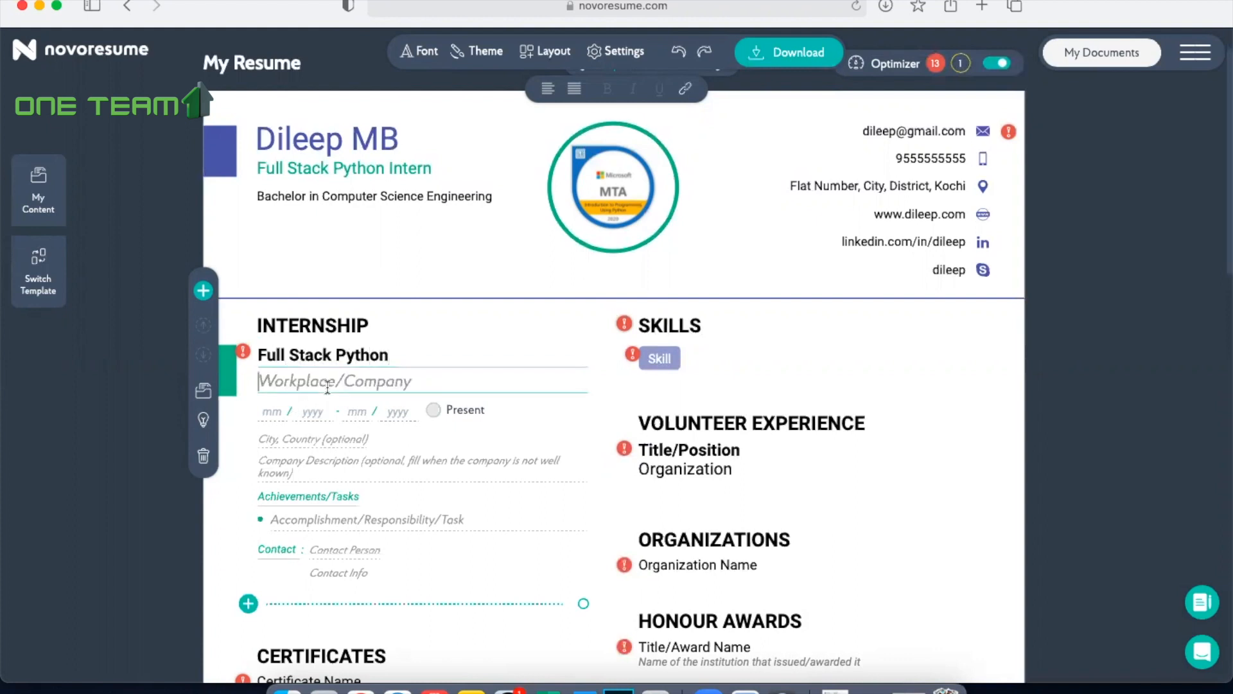
{"action": "type", "text": "One Team "}
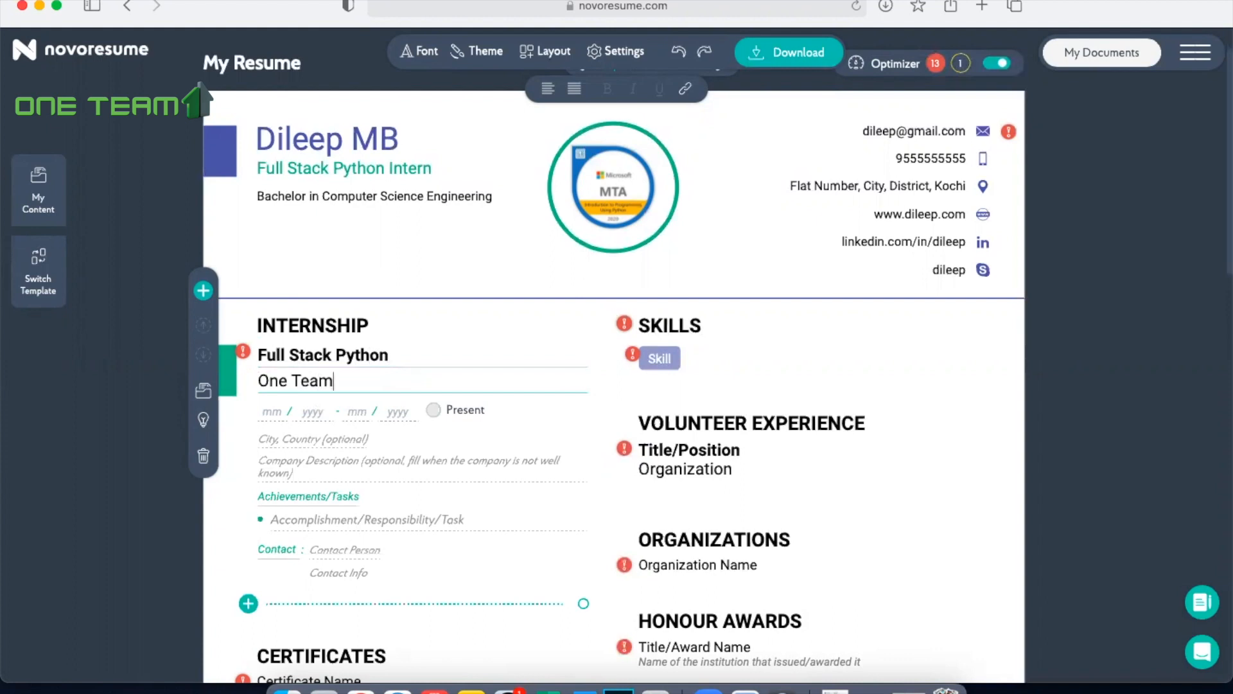
{"action": "type", "text": "Solutions, Ko"}
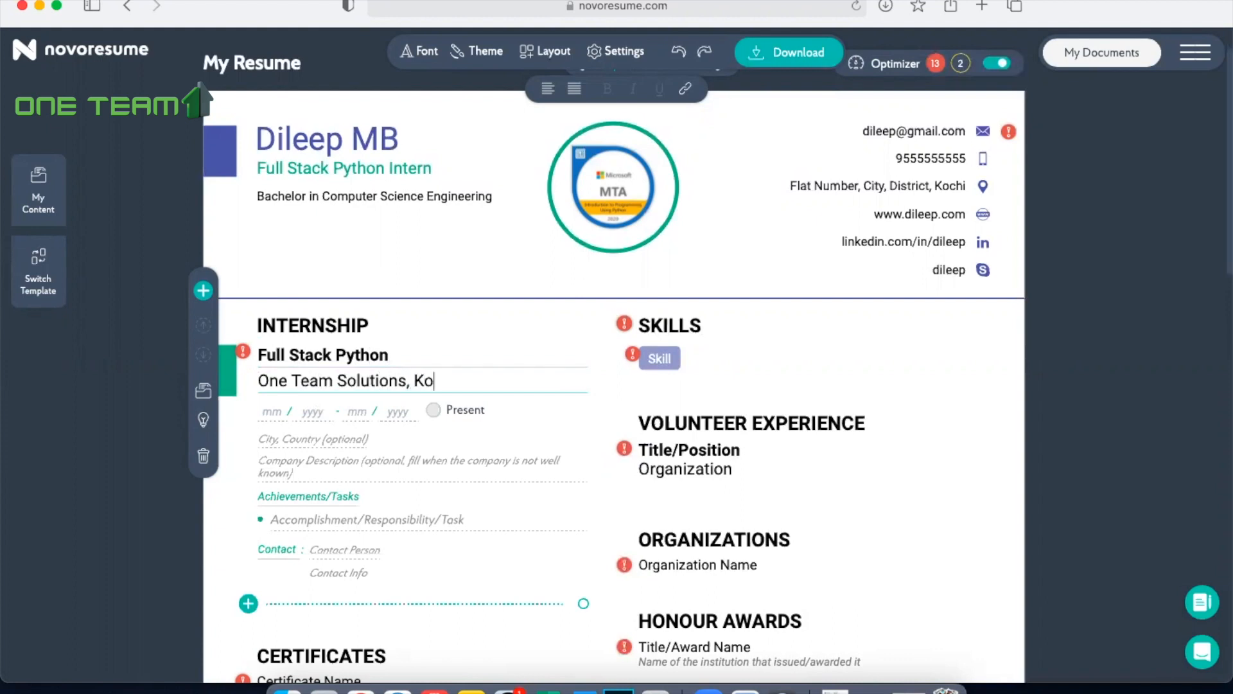
{"action": "type", "text": "chi"}
Step: Set the internship period to start in 10/2020 and run to Present
{"action": "left_click", "coordinate": [275, 413]}
{"action": "type", "text": "10 / 2020"}
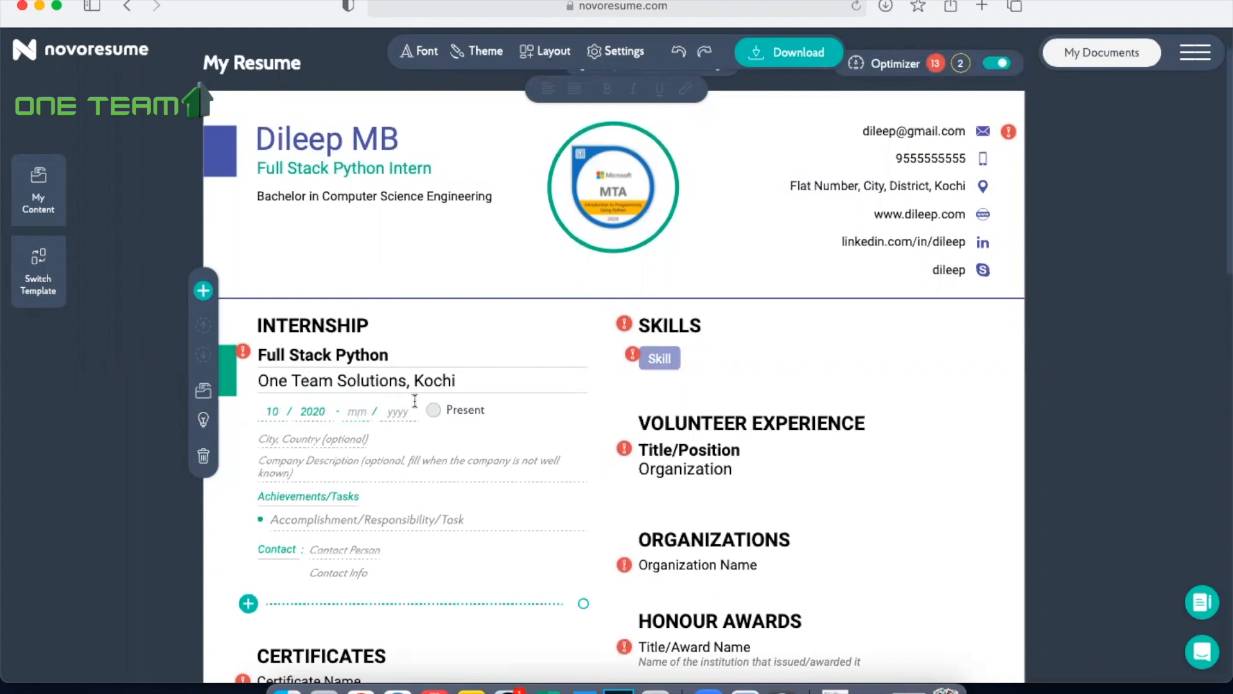
{"action": "left_click", "coordinate": [432, 412]}
Step: Replace the internship's Achievements/Tasks subheading with "Technical Skills"
{"action": "key", "text": "BackSpace"}
{"action": "key", "text": "BackSpace"}
{"action": "key", "text": "BackSpace"}
{"action": "key", "text": "BackSpace"}
{"action": "key", "text": "BackSpace"}
{"action": "key", "text": "BackSpace"}
{"action": "key", "text": "BackSpace"}
{"action": "key", "text": "BackSpace"}
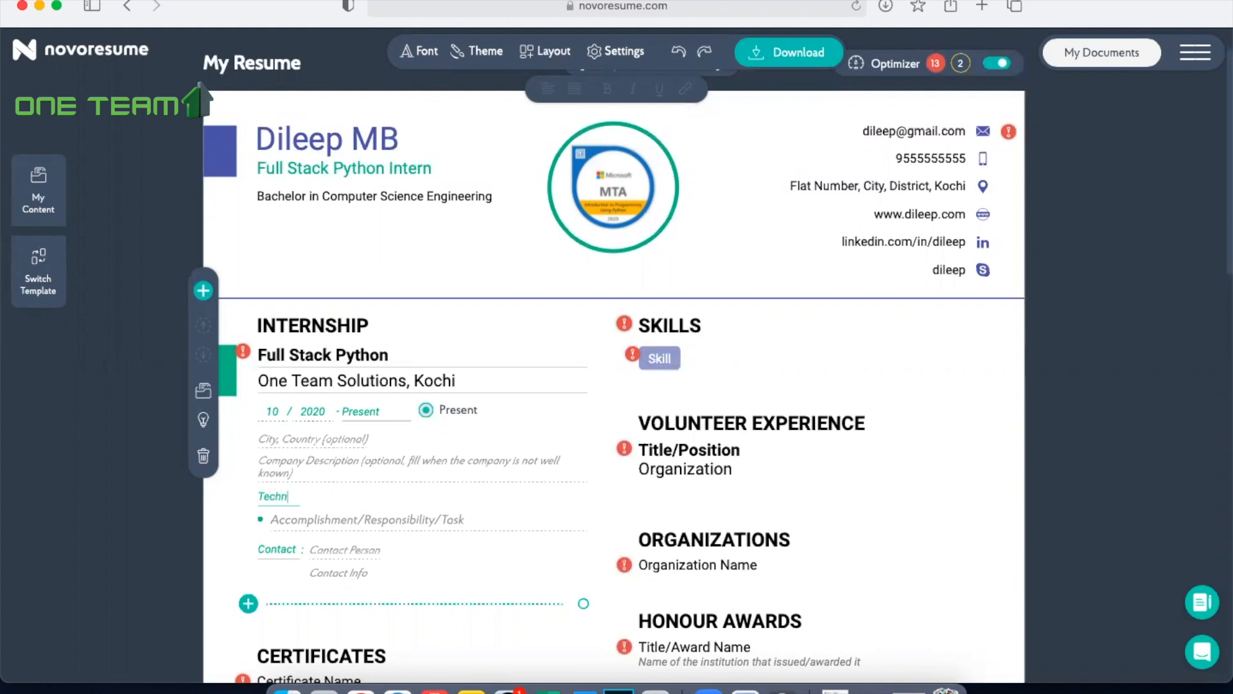
{"action": "type", "text": "Technical Skills"}
Step: Copy "Knowledge in Python" from the Word document into the first Technical Skills bullet in Safari
{"action": "left_click", "coordinate": [386, 519]}
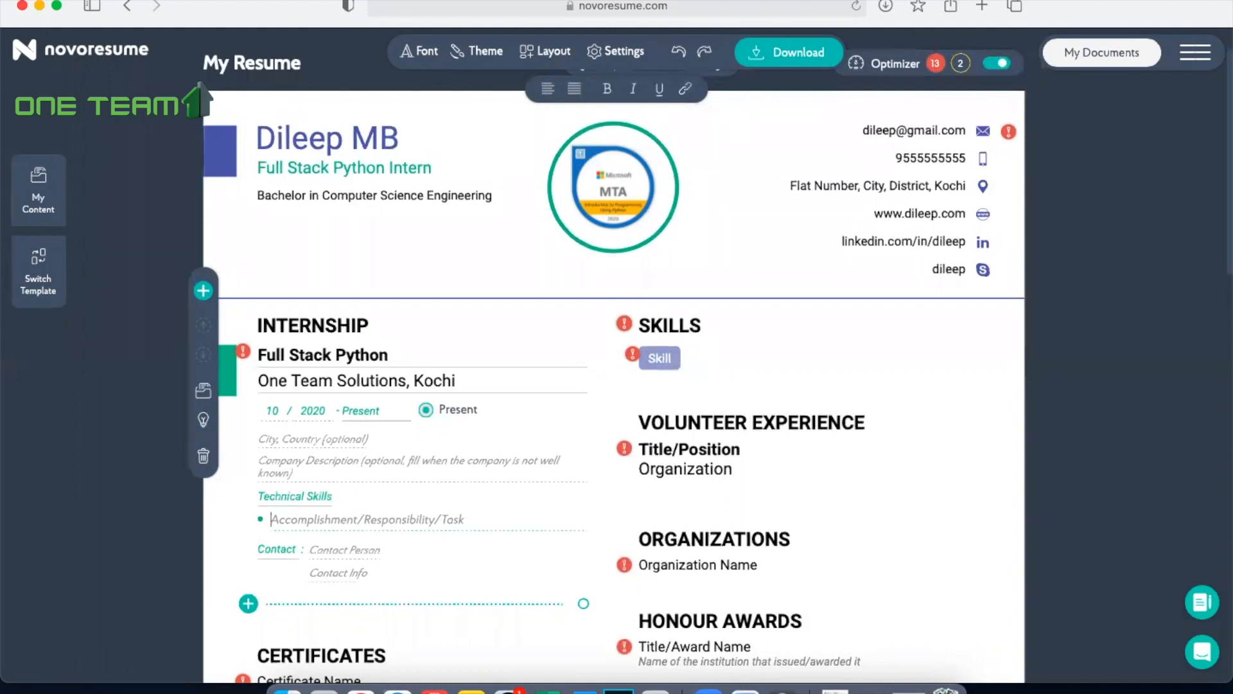
{"action": "left_click", "coordinate": [581, 689]}
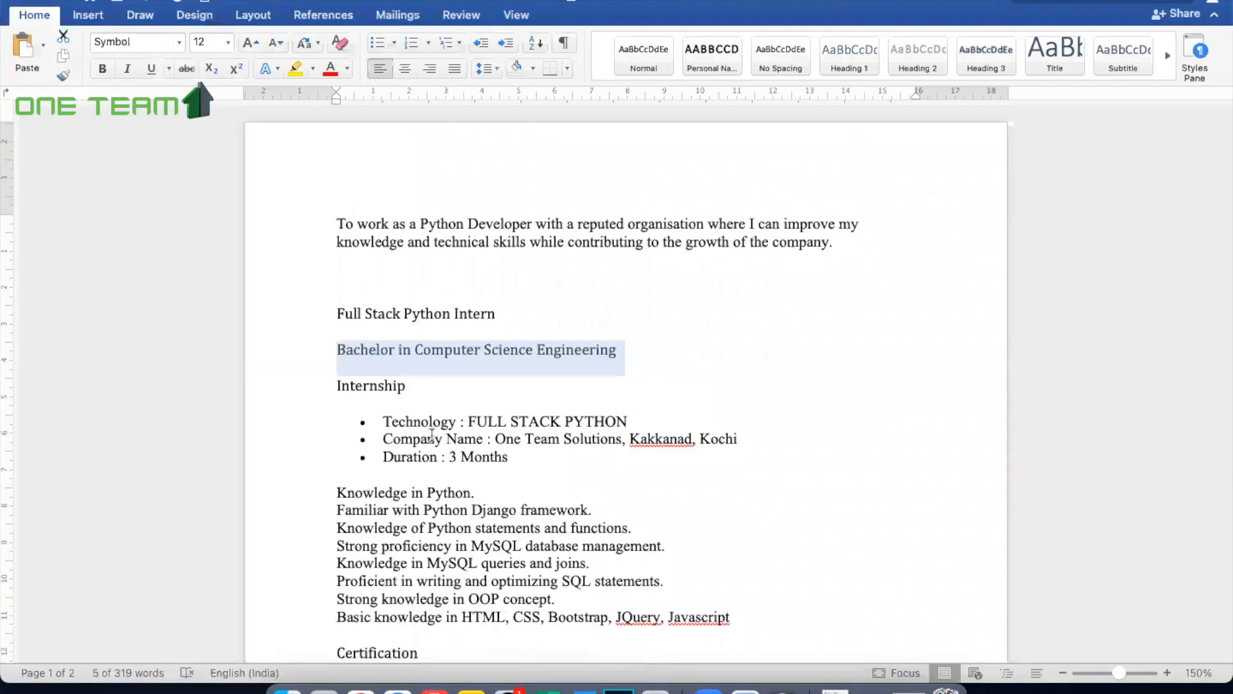
{"action": "scroll", "coordinate": [326, 392], "scroll_direction": "down", "scroll_amount": 4}
{"action": "left_click_drag", "start_coordinate": [337, 384], "coordinate": [472, 383]}
{"action": "key", "text": "super+c"}
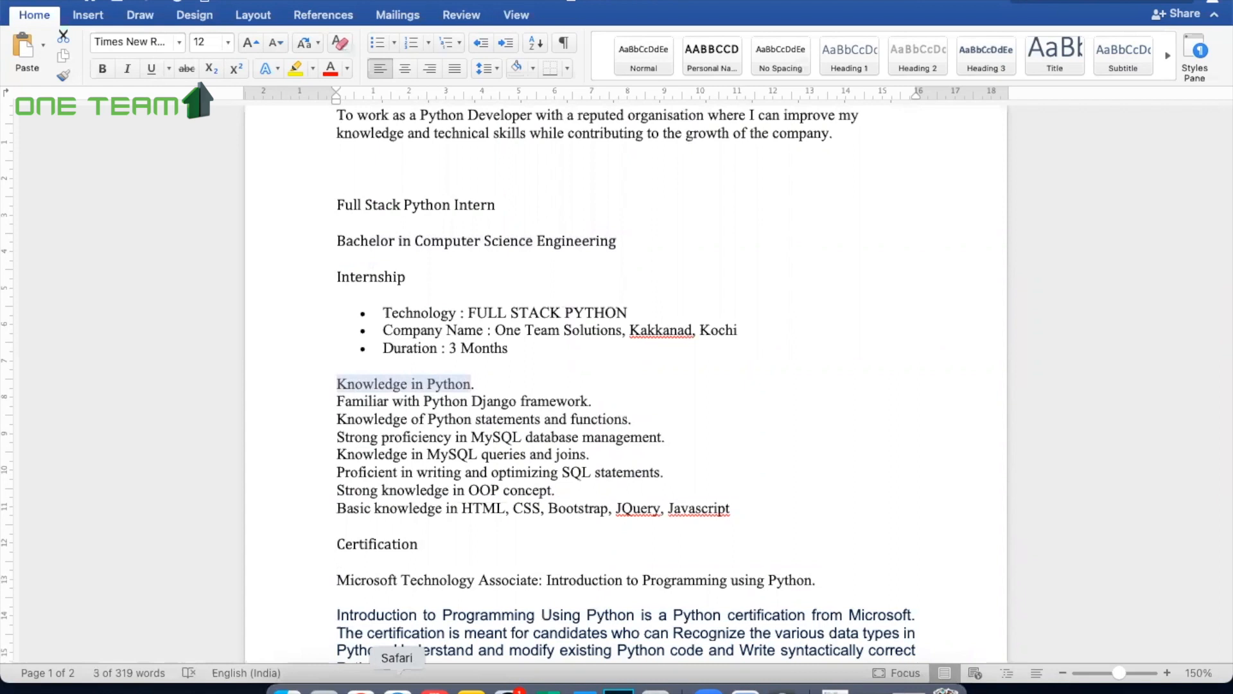
{"action": "left_click", "coordinate": [399, 688]}
{"action": "left_click", "coordinate": [319, 519]}
{"action": "key", "text": "super+v"}
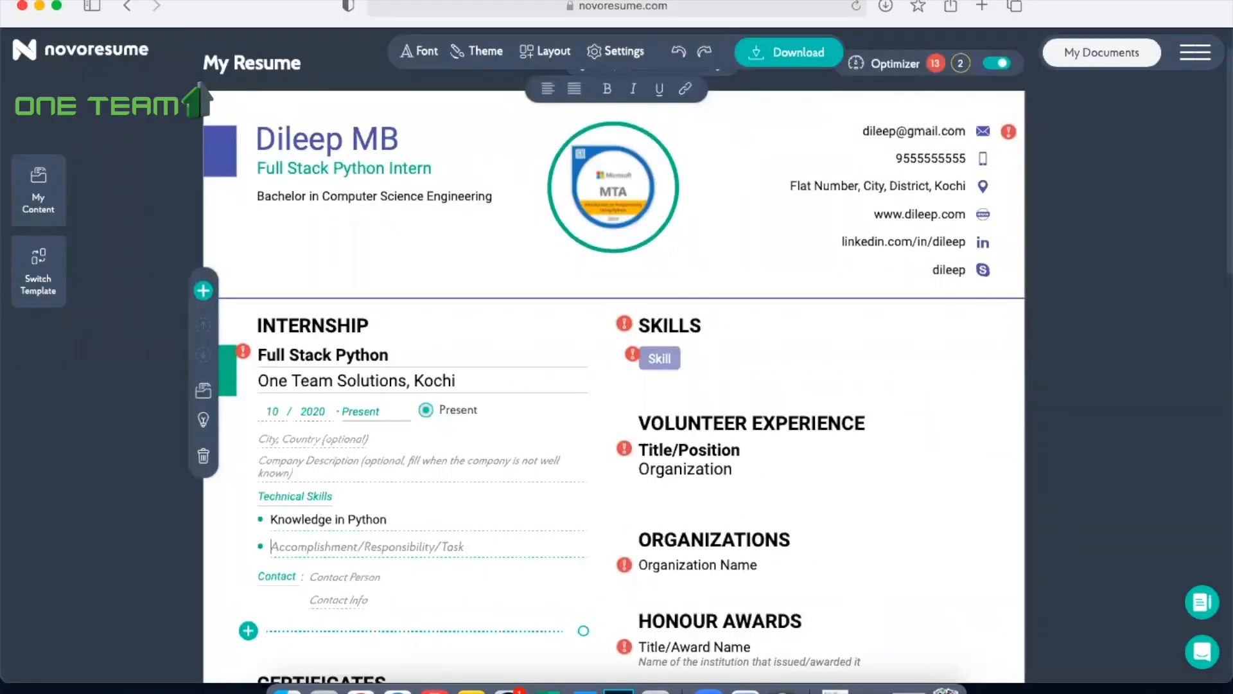
Step: Copy "Familiar with Python Django framework." from the Word document into the second Technical Skills bullet in Safari
{"action": "left_click", "coordinate": [583, 691]}
{"action": "left_click_drag", "start_coordinate": [337, 401], "coordinate": [598, 405]}
{"action": "key", "text": "super+c"}
{"action": "left_click", "coordinate": [399, 688]}
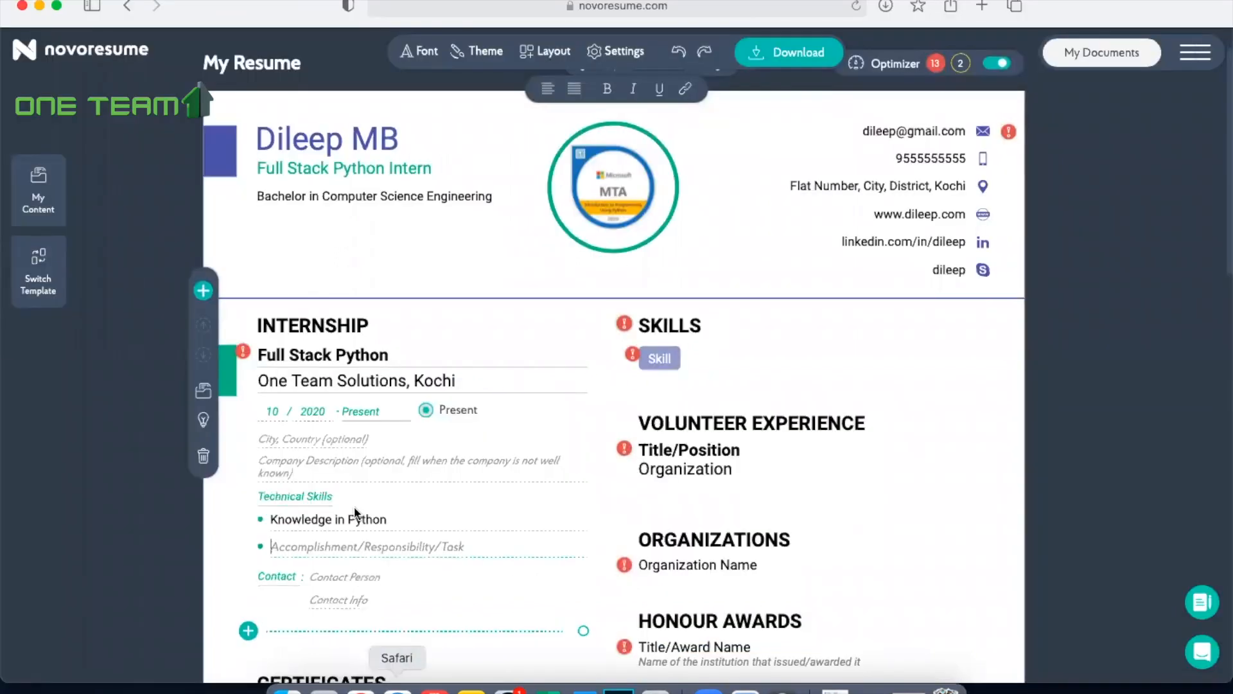
{"action": "left_click", "coordinate": [335, 546]}
{"action": "key", "text": "super+v"}
Step: Copy "Knowledge of Python statements and functions." from Word into the third Technical Skills bullet in Safari and add a new bullet
{"action": "scroll", "coordinate": [613, 386], "scroll_direction": "down", "scroll_amount": 3}
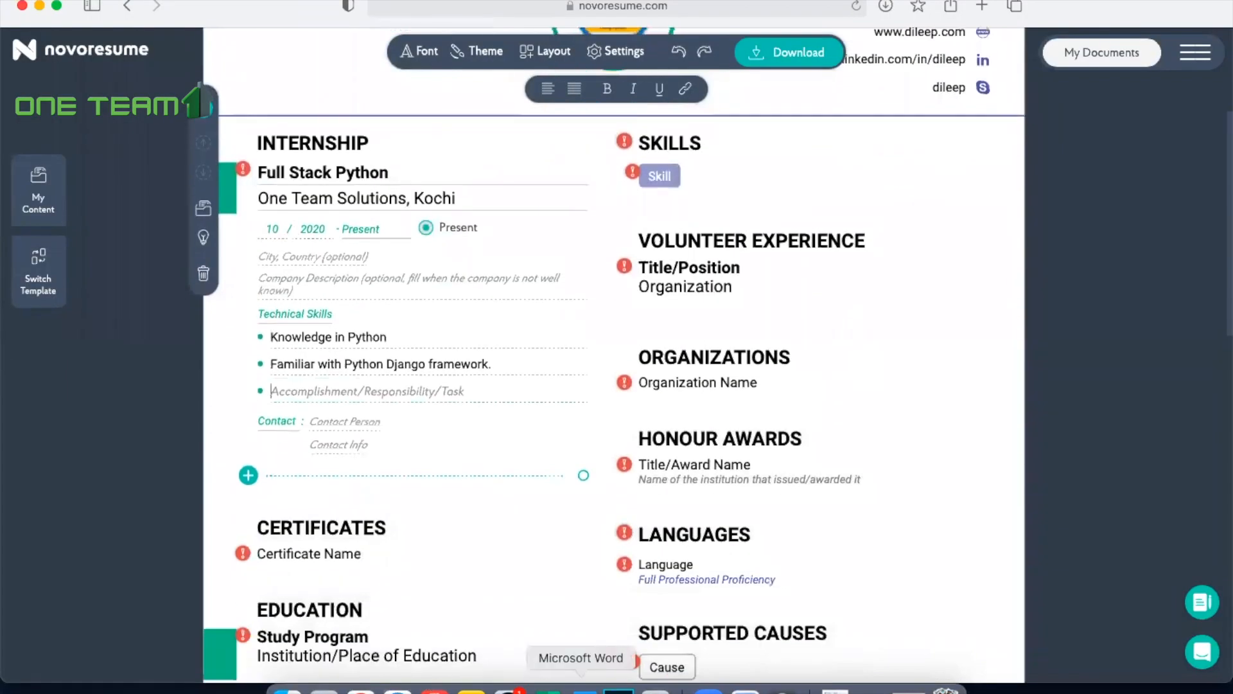
{"action": "left_click", "coordinate": [583, 691]}
{"action": "left_click_drag", "start_coordinate": [337, 419], "coordinate": [640, 421]}
{"action": "key", "text": "super+c"}
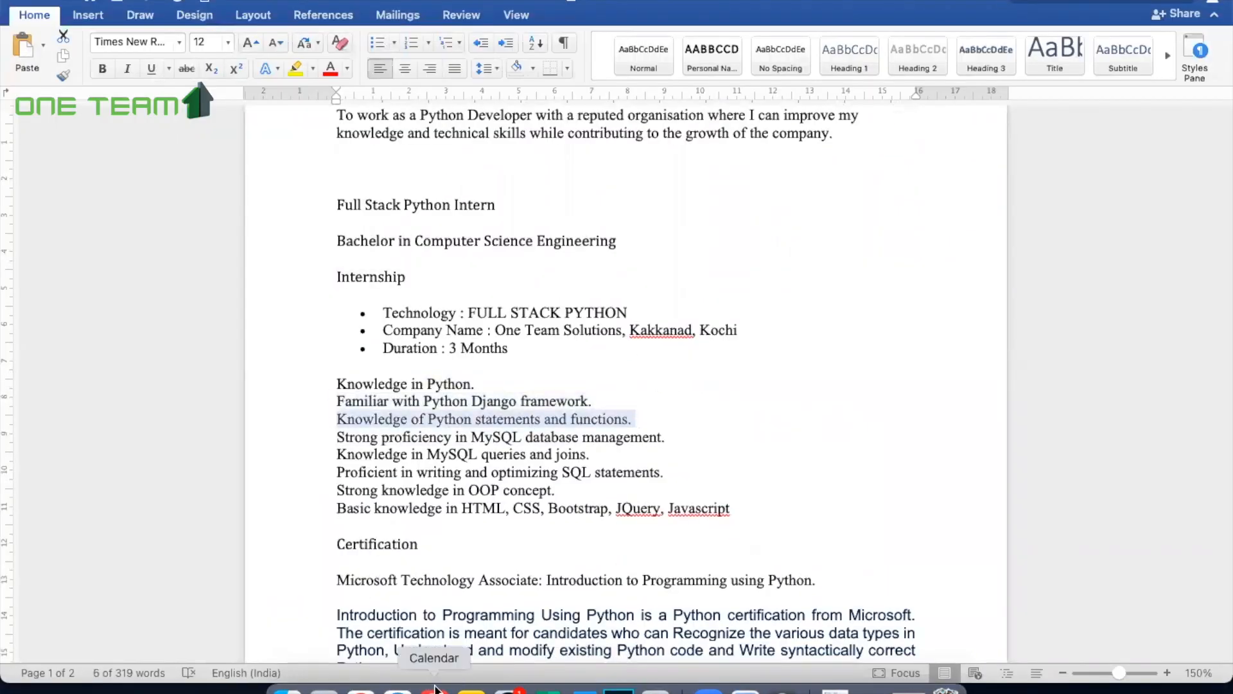
{"action": "left_click", "coordinate": [398, 688]}
{"action": "key", "text": "super+v"}
{"action": "key", "text": "Return"}
Step: Copy "Strong proficiency in MySQL database management." from Word into the fourth Technical Skills bullet in Safari and add a new bullet
{"action": "left_click", "coordinate": [582, 690]}
{"action": "left_click_drag", "start_coordinate": [336, 437], "coordinate": [684, 443]}
{"action": "key", "text": "super+c"}
{"action": "left_click", "coordinate": [398, 689]}
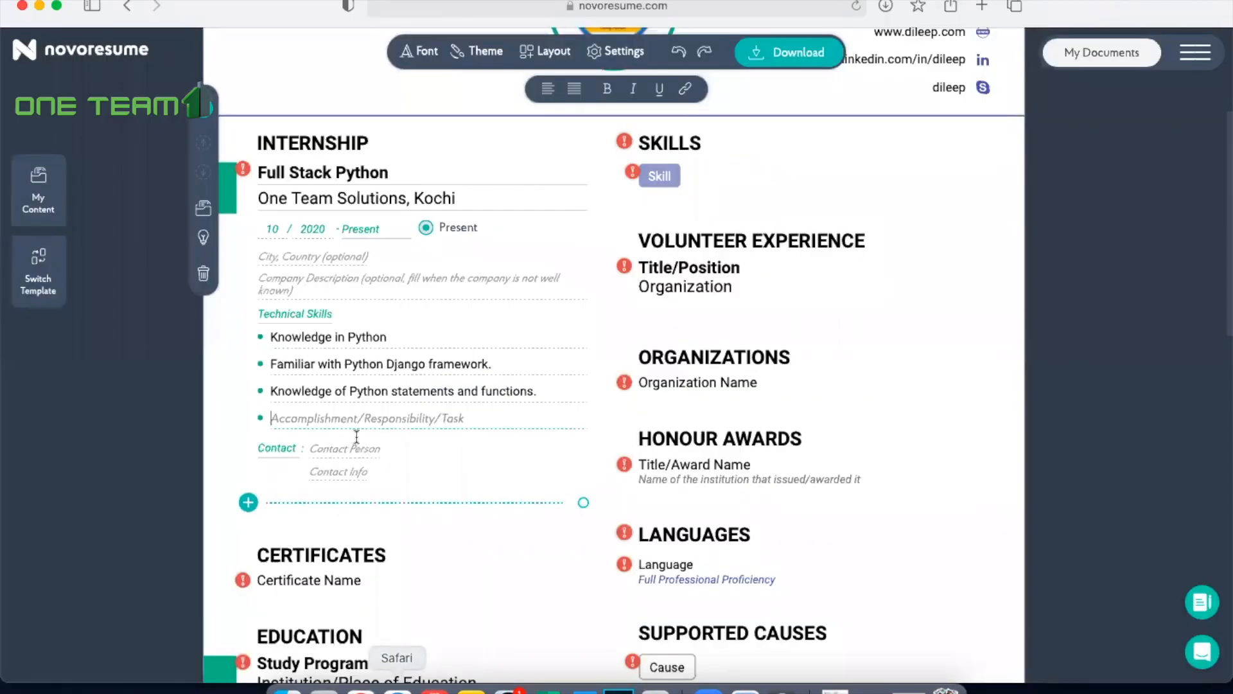
{"action": "key", "text": "super+v"}
{"action": "key", "text": "Return"}
Step: Copy "Knowledge in MySQL queries and joins." from Word into the fifth Technical Skills bullet in Safari and add a new bullet
{"action": "left_click", "coordinate": [583, 688]}
{"action": "left_click_drag", "start_coordinate": [335, 455], "coordinate": [623, 461]}
{"action": "key", "text": "super+c"}
{"action": "left_click", "coordinate": [398, 686]}
{"action": "key", "text": "super+v"}
{"action": "key", "text": "Return"}
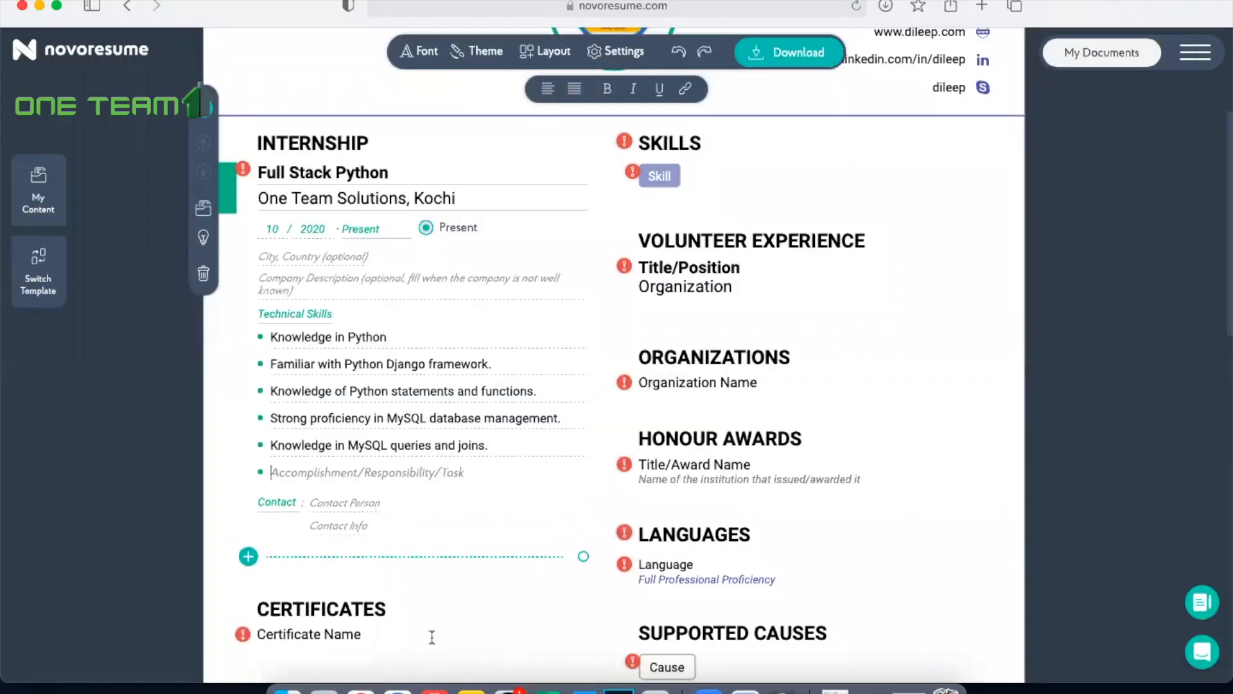
Step: Copy "Proficient in writing and optimizing SQL statements." from Word into the sixth Technical Skills bullet in Safari and add a new bullet
{"action": "left_click", "coordinate": [582, 689]}
{"action": "left_click_drag", "start_coordinate": [335, 472], "coordinate": [668, 473]}
{"action": "key", "text": "super+c"}
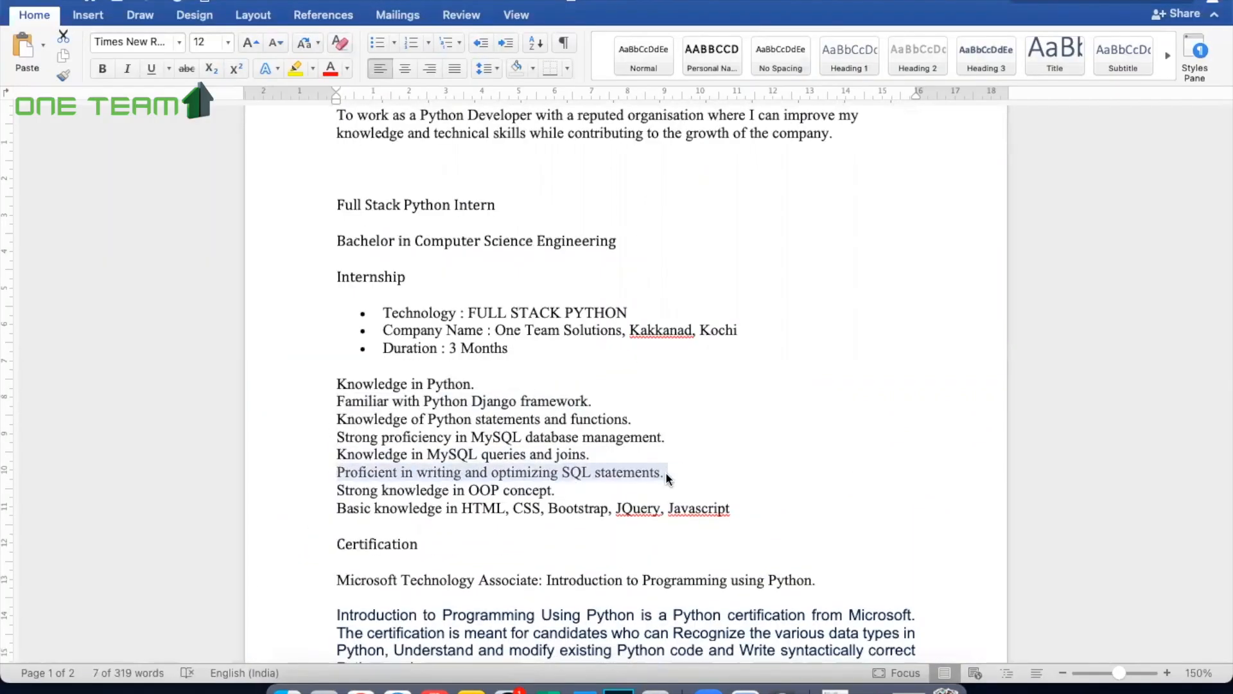
{"action": "left_click", "coordinate": [397, 686]}
{"action": "key", "text": "super+v"}
{"action": "key", "text": "Return"}
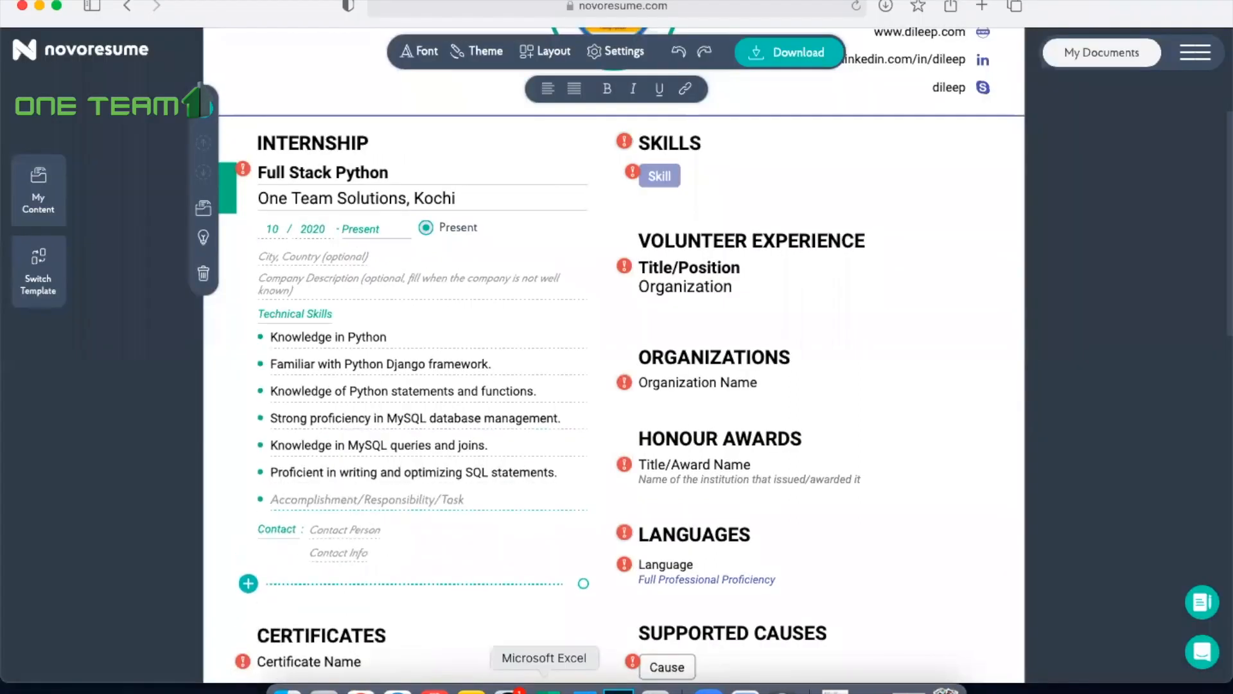
Step: Copy "Strong knowledge in OOP concept." from Word into the seventh Technical Skills bullet in Safari and add a new bullet
{"action": "left_click", "coordinate": [583, 689]}
{"action": "left_click_drag", "start_coordinate": [333, 492], "coordinate": [609, 484]}
{"action": "key", "text": "super+c"}
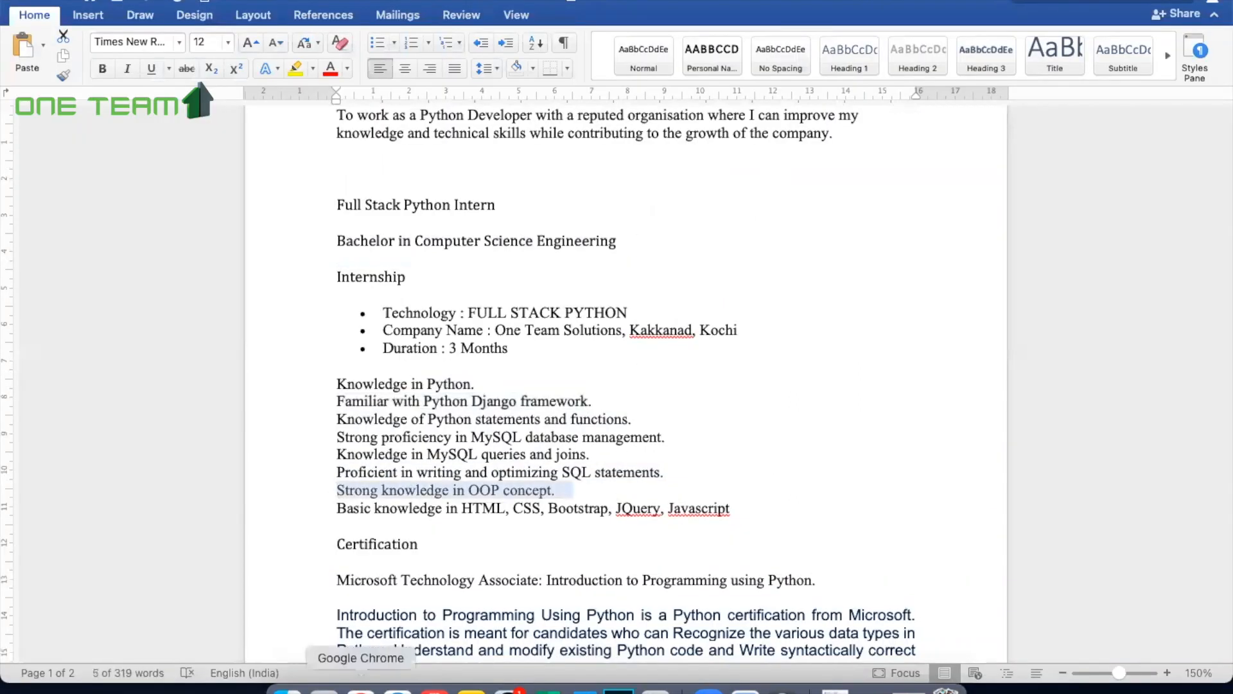
{"action": "left_click", "coordinate": [397, 687]}
{"action": "key", "text": "super+v"}
{"action": "key", "text": "Return"}
Step: Copy "Basic knowledge in HTML, CSS, Bootstrap, JQuery, Javascript" from Word into the last Technical Skills bullet in Safari, ending it with a period
{"action": "left_click", "coordinate": [583, 689]}
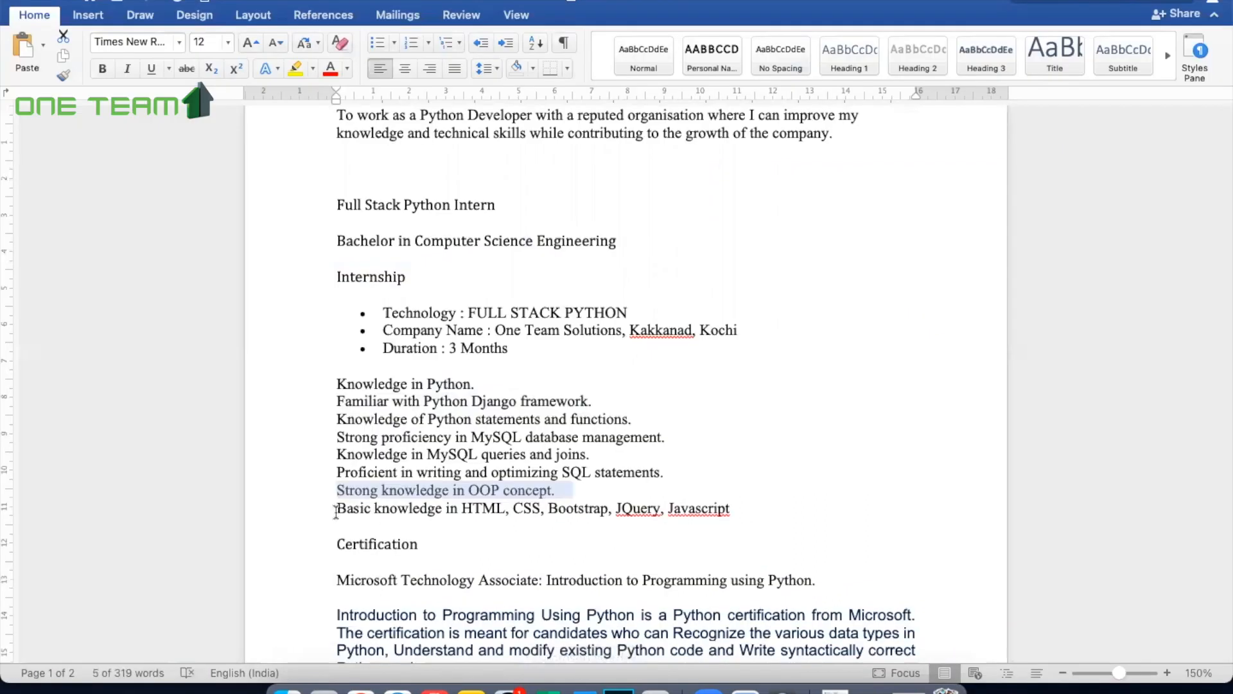
{"action": "left_click_drag", "start_coordinate": [335, 508], "coordinate": [747, 510]}
{"action": "key", "text": "super+c"}
{"action": "left_click", "coordinate": [397, 686]}
{"action": "key", "text": "super+v"}
{"action": "scroll", "coordinate": [480, 479], "scroll_direction": "down", "scroll_amount": 3}
{"action": "type", "text": "."}
{"action": "left_click", "coordinate": [504, 492]}
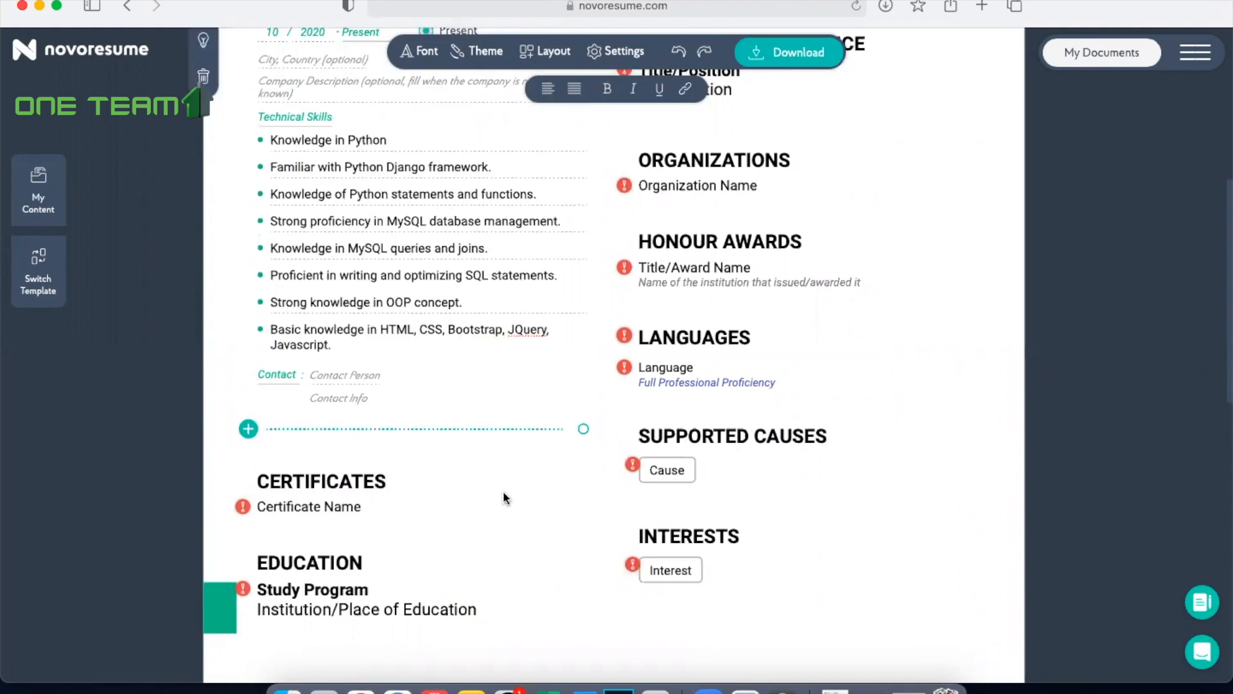
{"action": "left_click", "coordinate": [504, 492]}
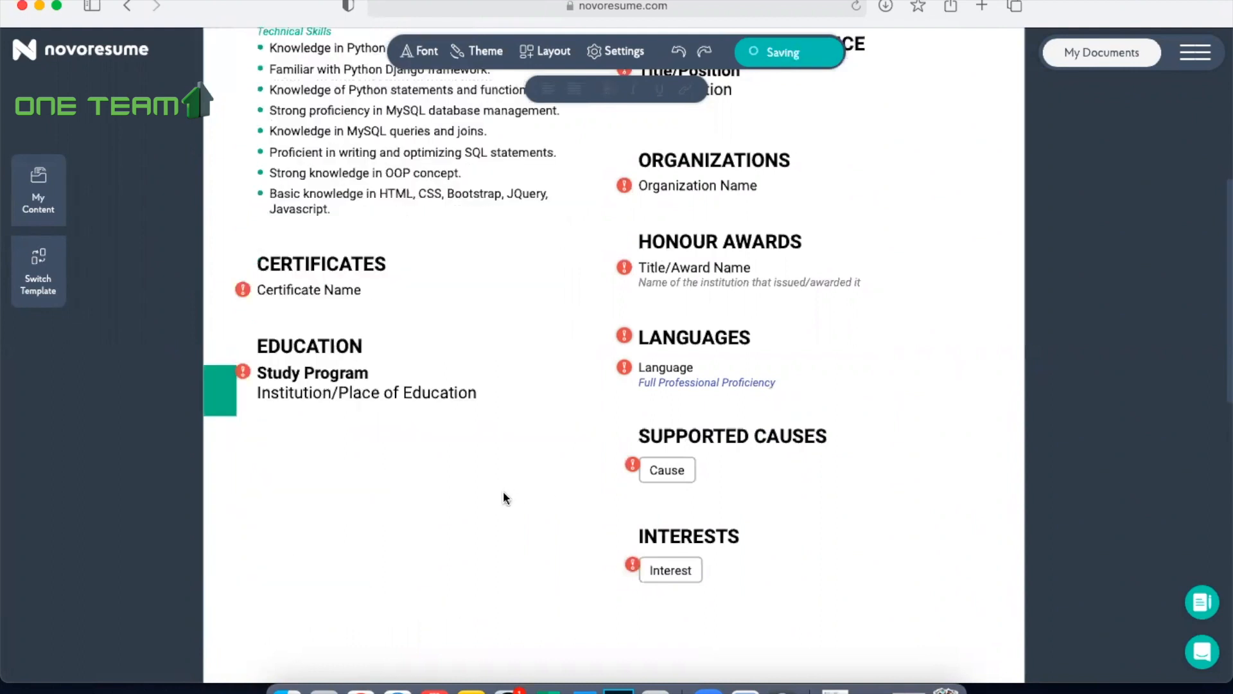
Step: Rename the Certificates section heading as CERTIFICATION
{"action": "scroll", "coordinate": [503, 491], "scroll_direction": "up", "scroll_amount": 3}
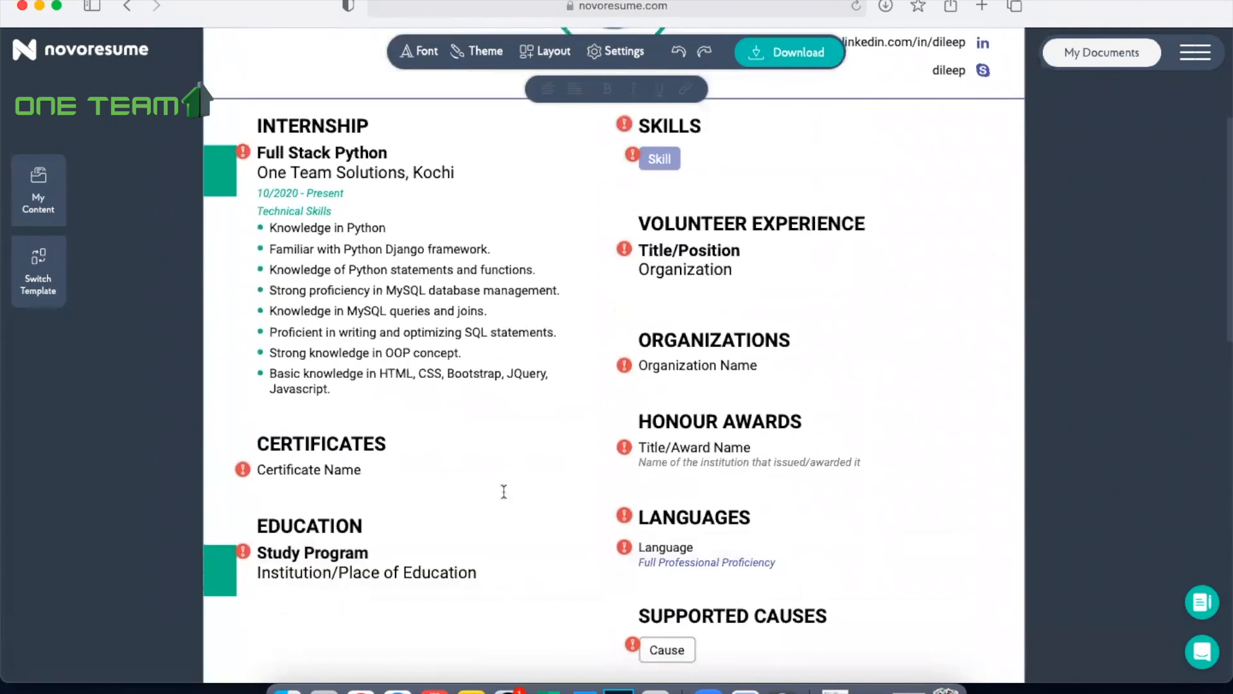
{"action": "left_click", "coordinate": [371, 446]}
{"action": "key", "text": "BackSpace"}
{"action": "key", "text": "BackSpace"}
{"action": "type", "text": "ION"}
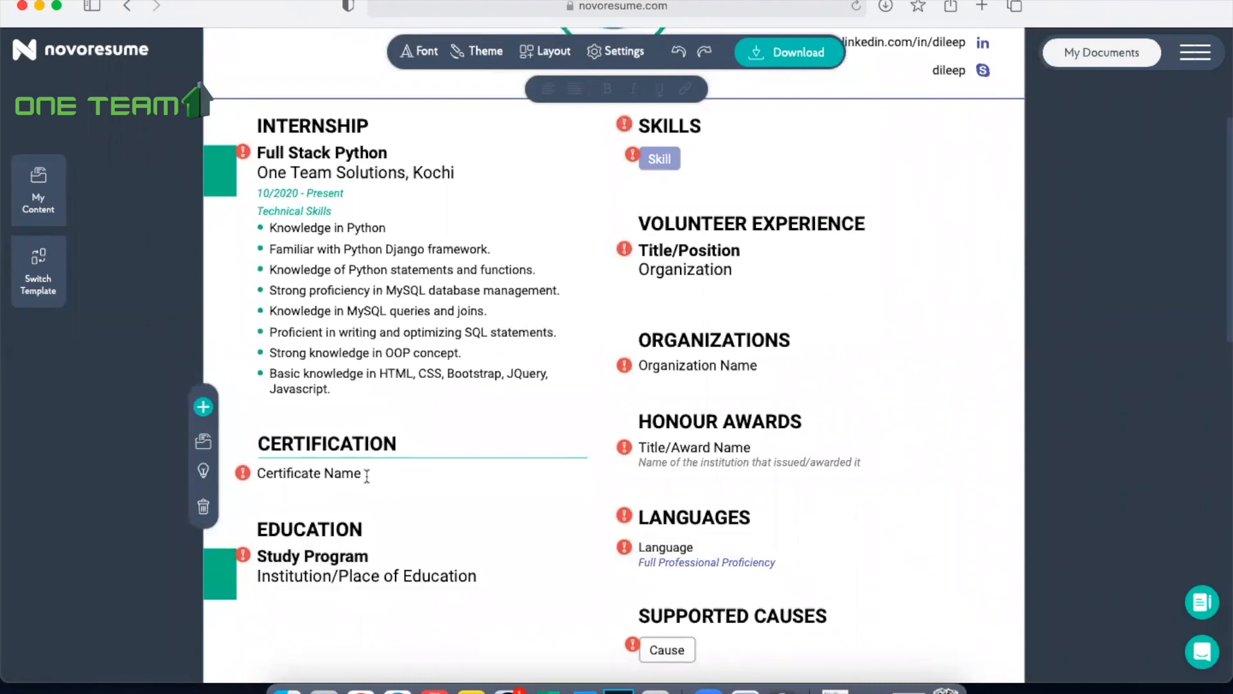
Step: Copy "Microsoft Technology Associate: Introduction to Programming using Python." from Word into the first certificate name in Safari
{"action": "left_click", "coordinate": [345, 473]}
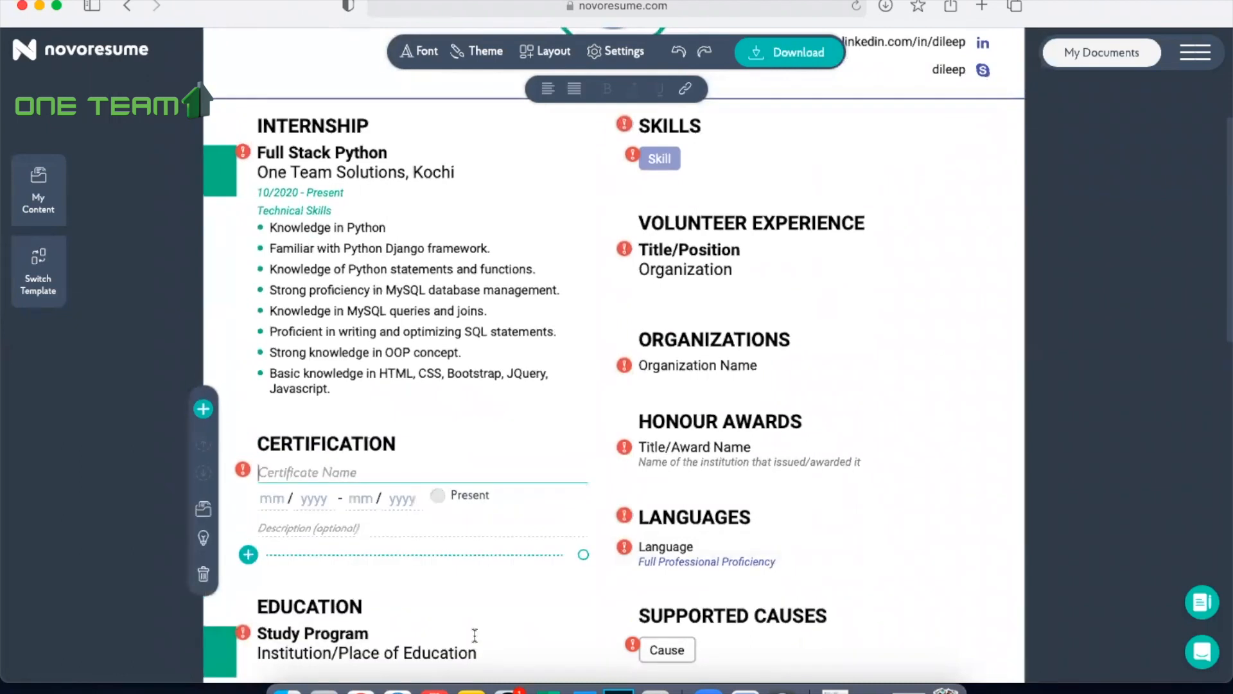
{"action": "left_click", "coordinate": [582, 690]}
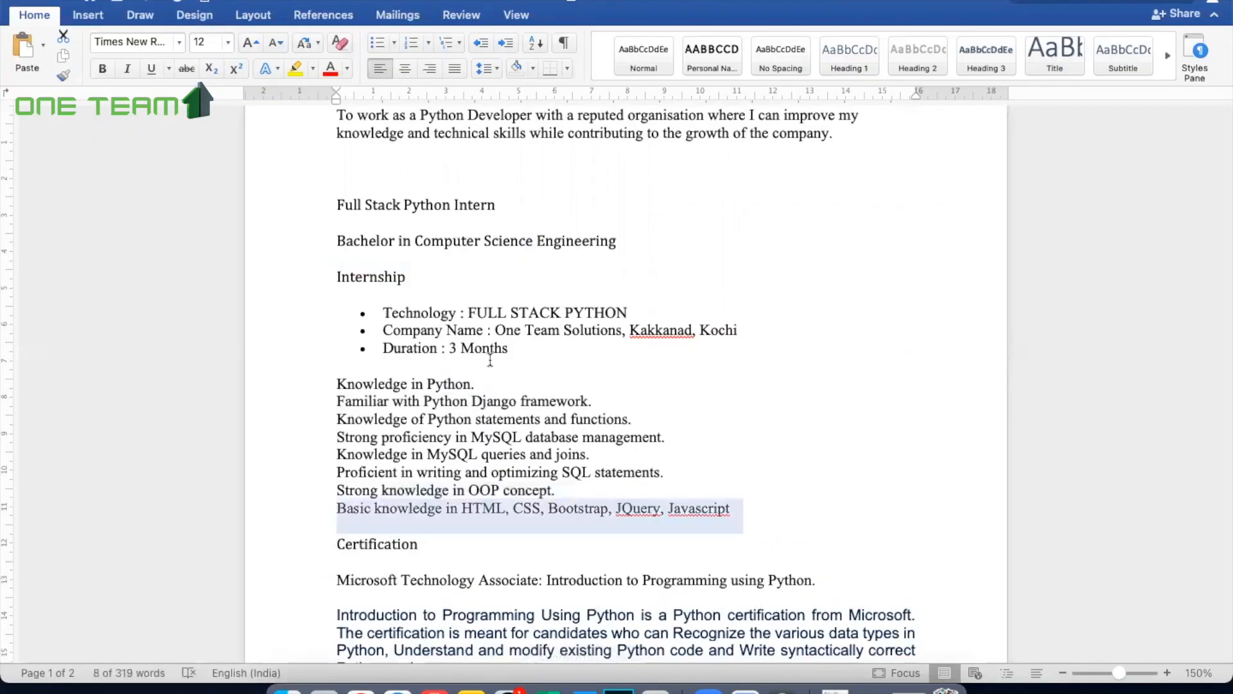
{"action": "scroll", "coordinate": [490, 359], "scroll_direction": "down", "scroll_amount": 3}
{"action": "left_click", "coordinate": [339, 393]}
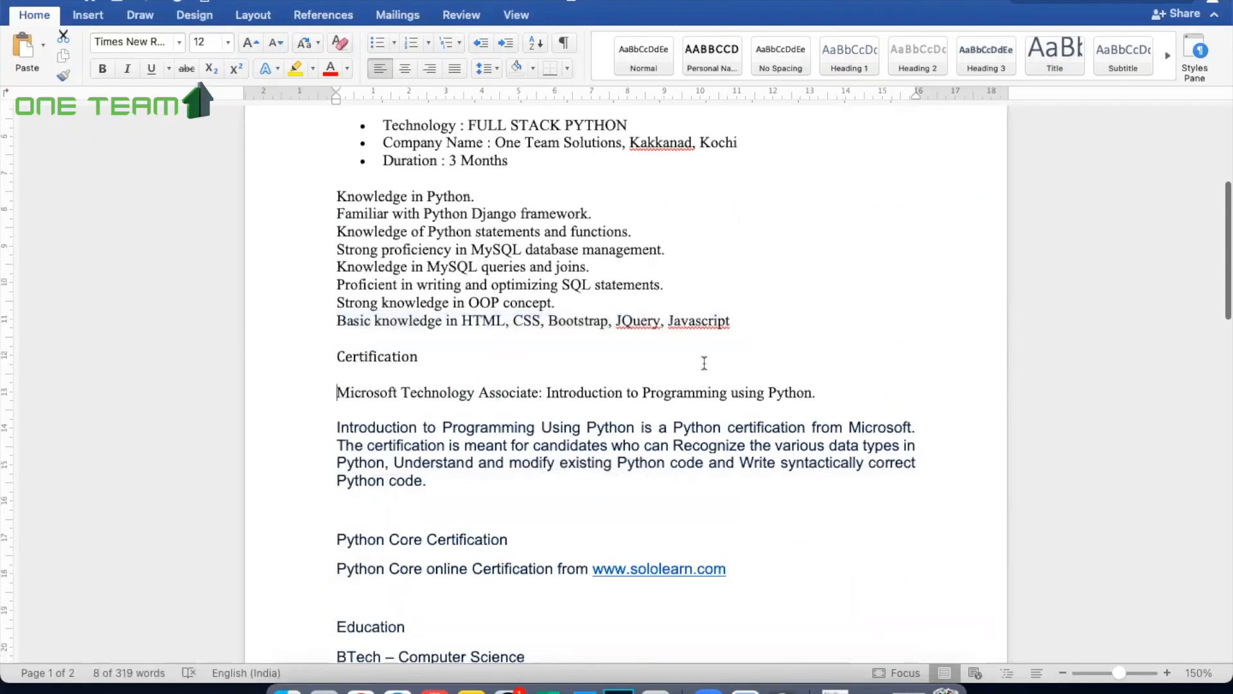
{"action": "left_click", "coordinate": [821, 390], "text": "shift"}
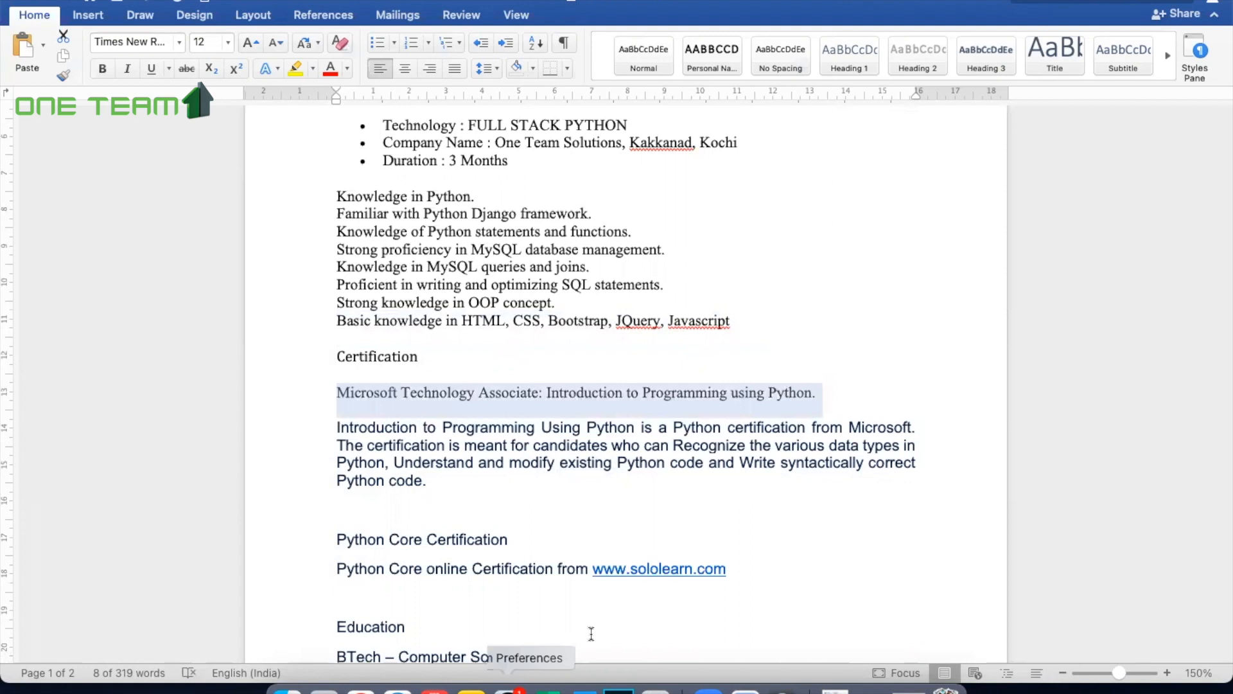
{"action": "left_click", "coordinate": [397, 689]}
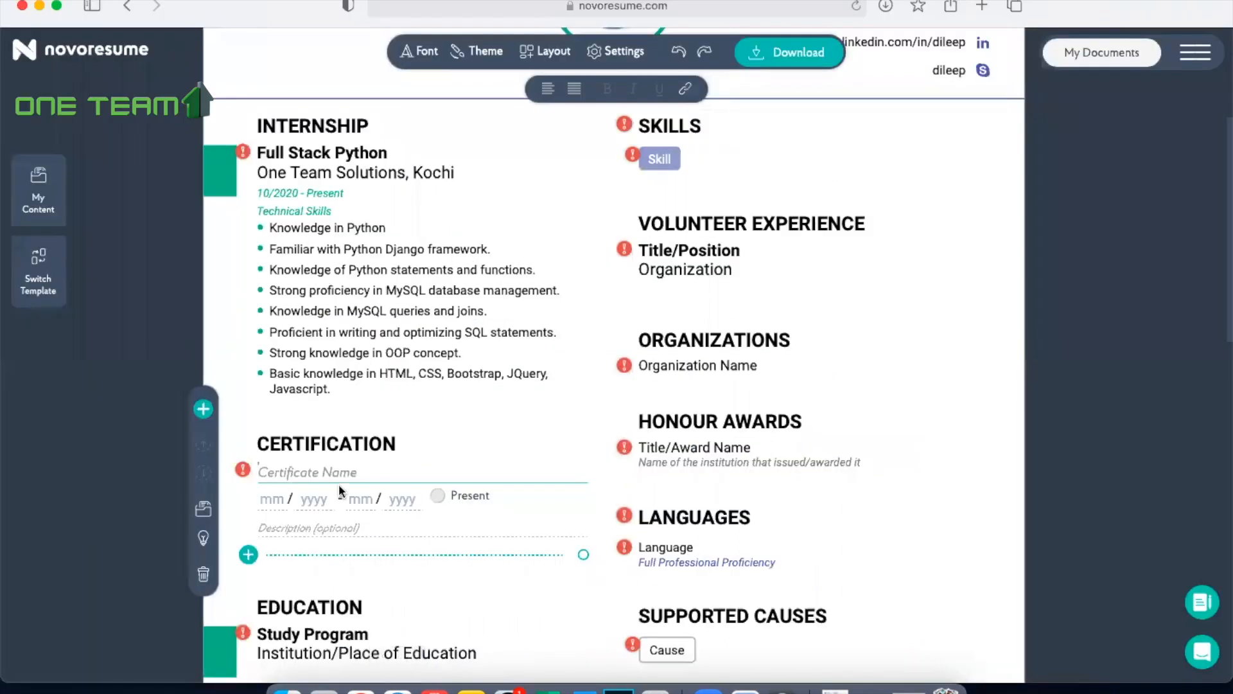
{"action": "key", "text": "super+v"}
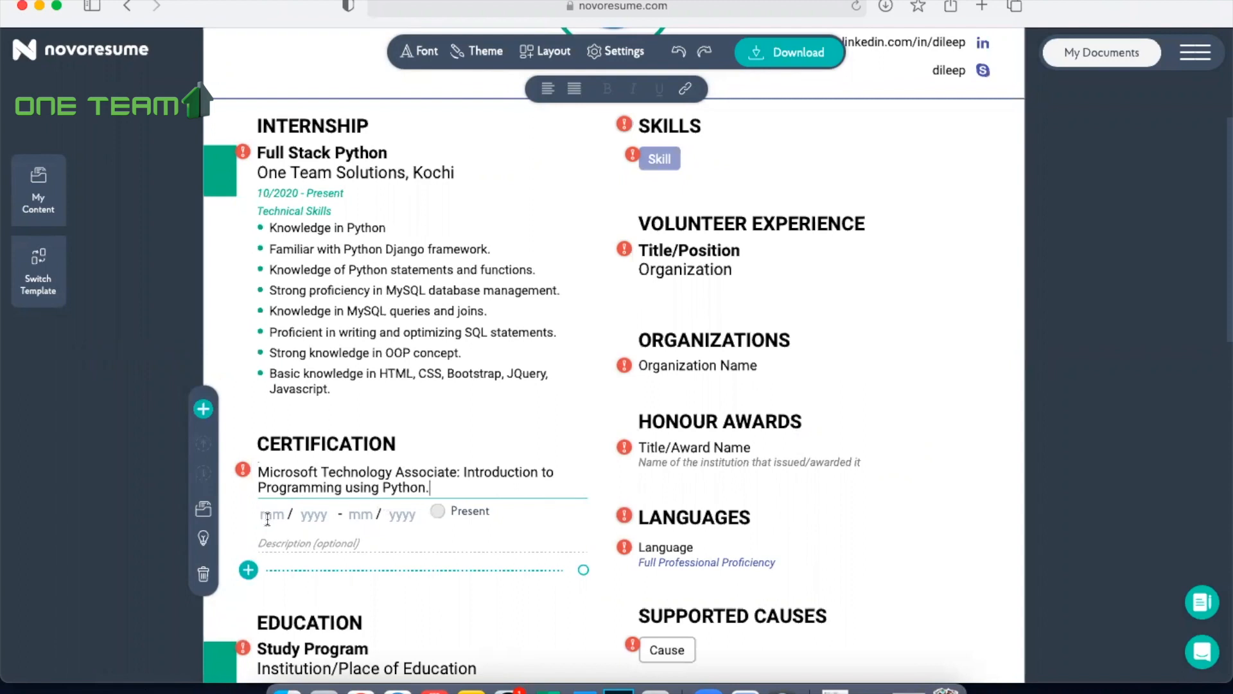
Step: Copy the paragraph starting "Introduction to Programming Using Python is a Python certification from Microsoft" from Word into the first certificate's description in Safari
{"action": "left_click", "coordinate": [582, 688]}
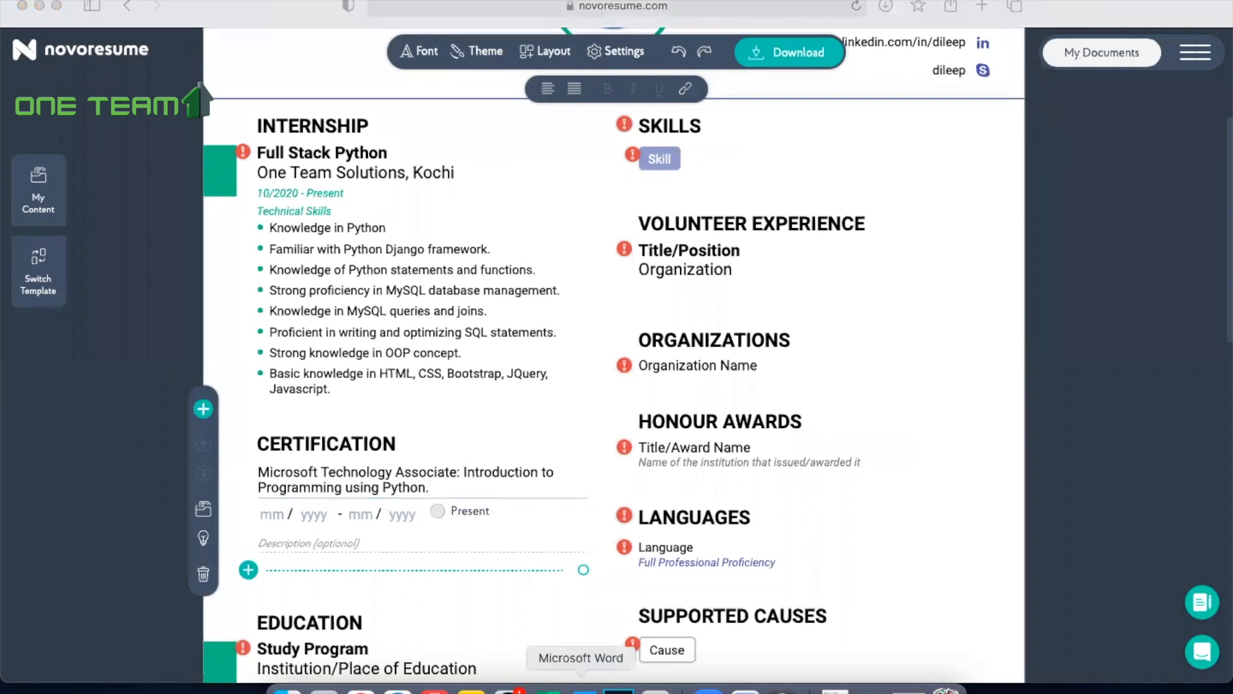
{"action": "left_click_drag", "start_coordinate": [334, 426], "coordinate": [448, 486]}
{"action": "left_click", "coordinate": [398, 689]}
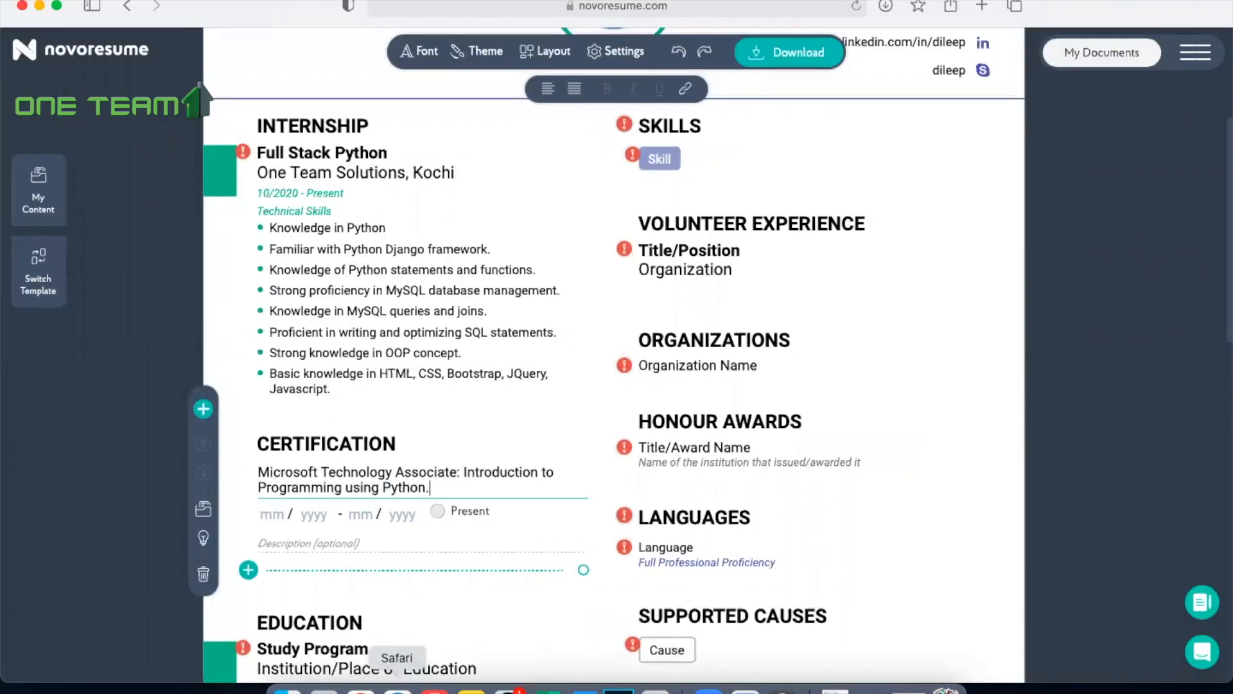
{"action": "left_click", "coordinate": [320, 539]}
{"action": "key", "text": "cmd+v"}
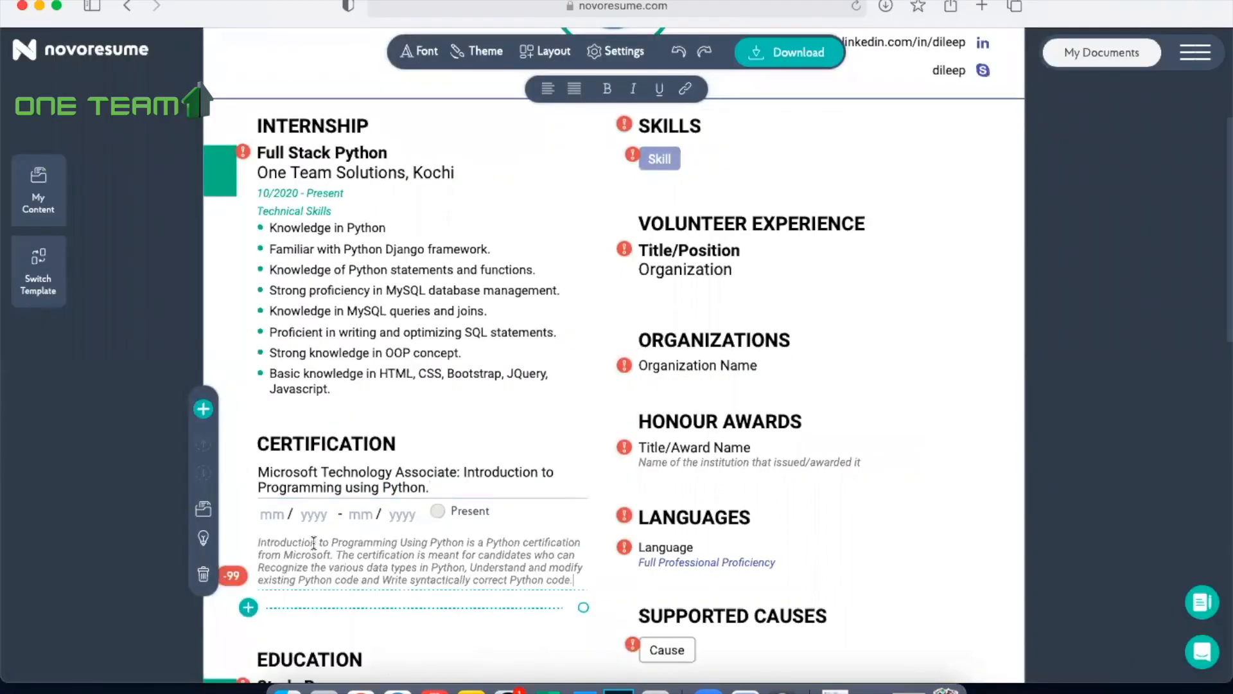
Step: Add a second entry to the Certification section and copy "Python Core Certification" from Word into its certificate name in Safari
{"action": "scroll", "coordinate": [430, 467], "scroll_direction": "down", "scroll_amount": 5}
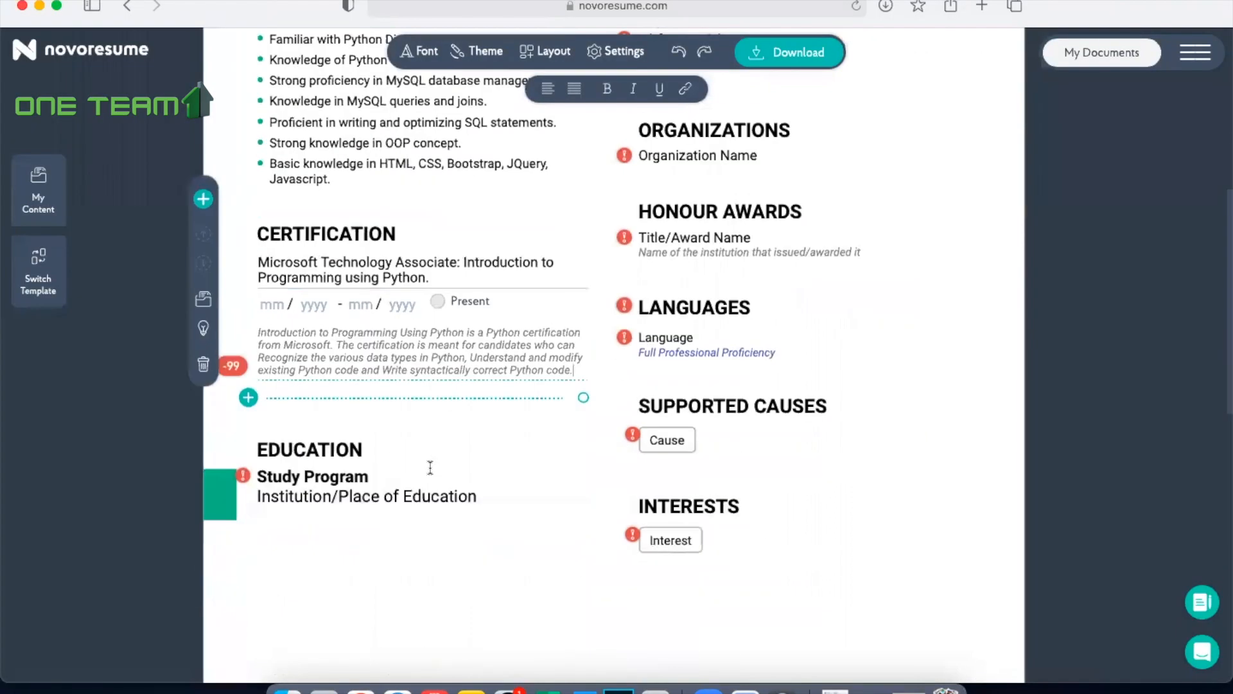
{"action": "left_click", "coordinate": [248, 399]}
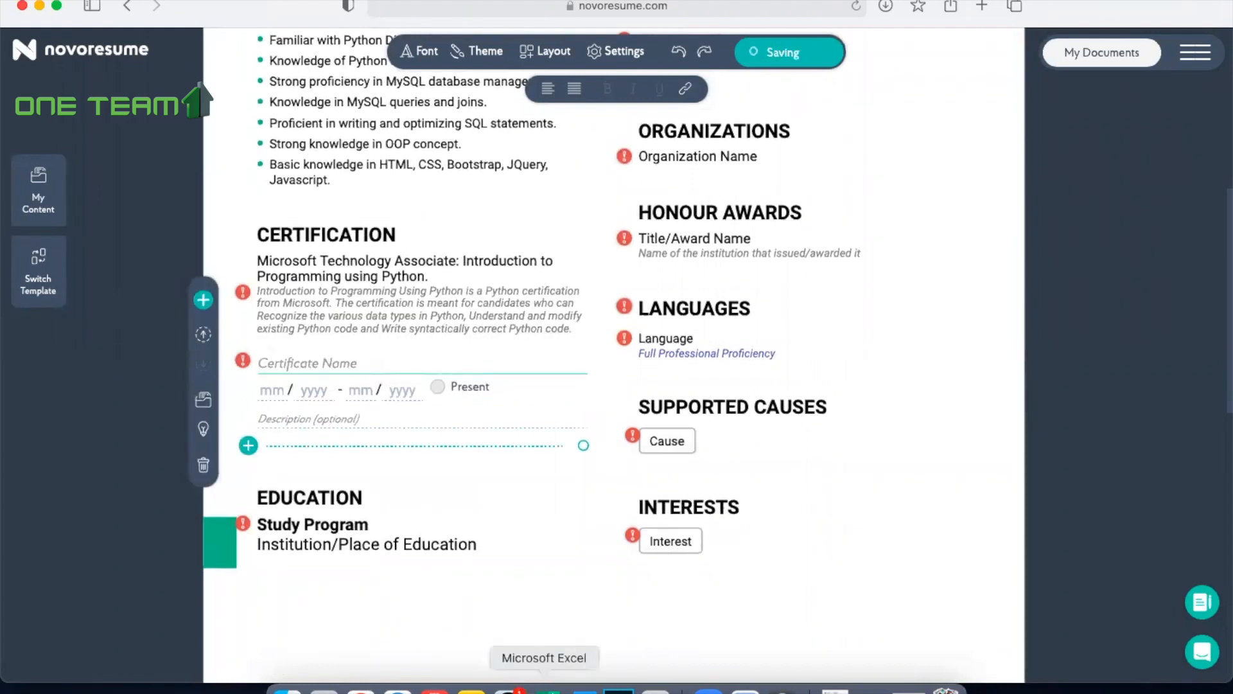
{"action": "left_click", "coordinate": [580, 687]}
{"action": "scroll", "coordinate": [419, 536], "scroll_direction": "down", "scroll_amount": 2}
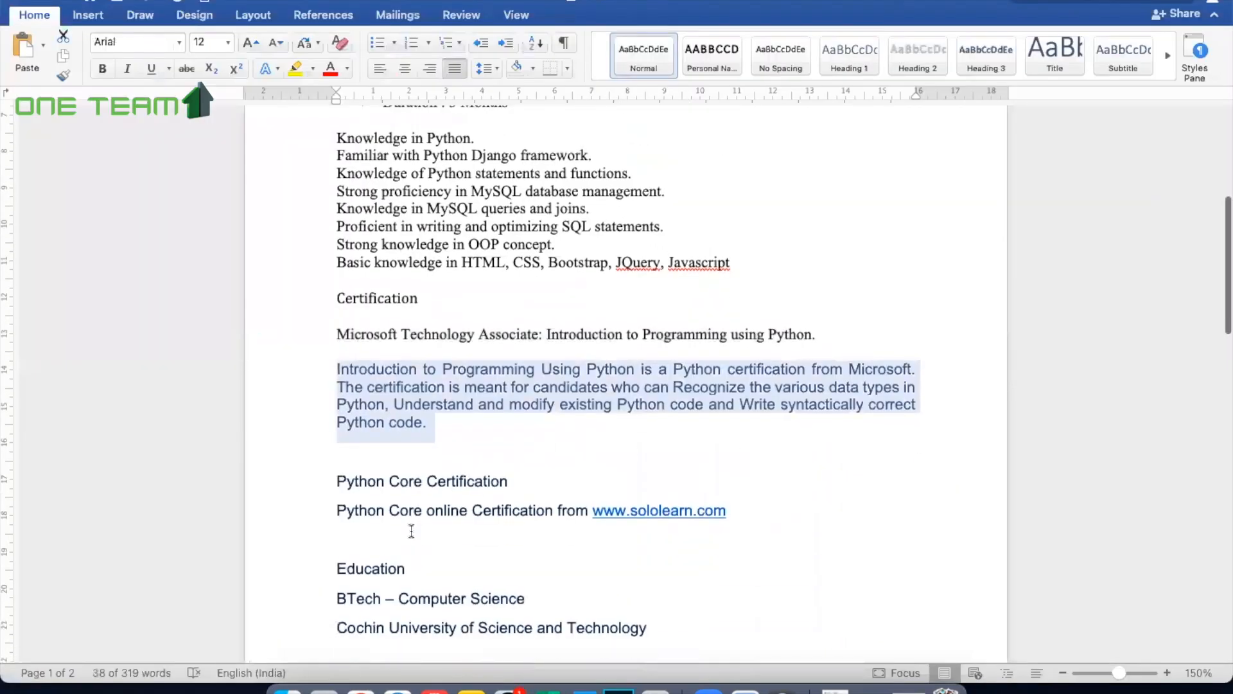
{"action": "left_click_drag", "start_coordinate": [336, 479], "coordinate": [512, 481]}
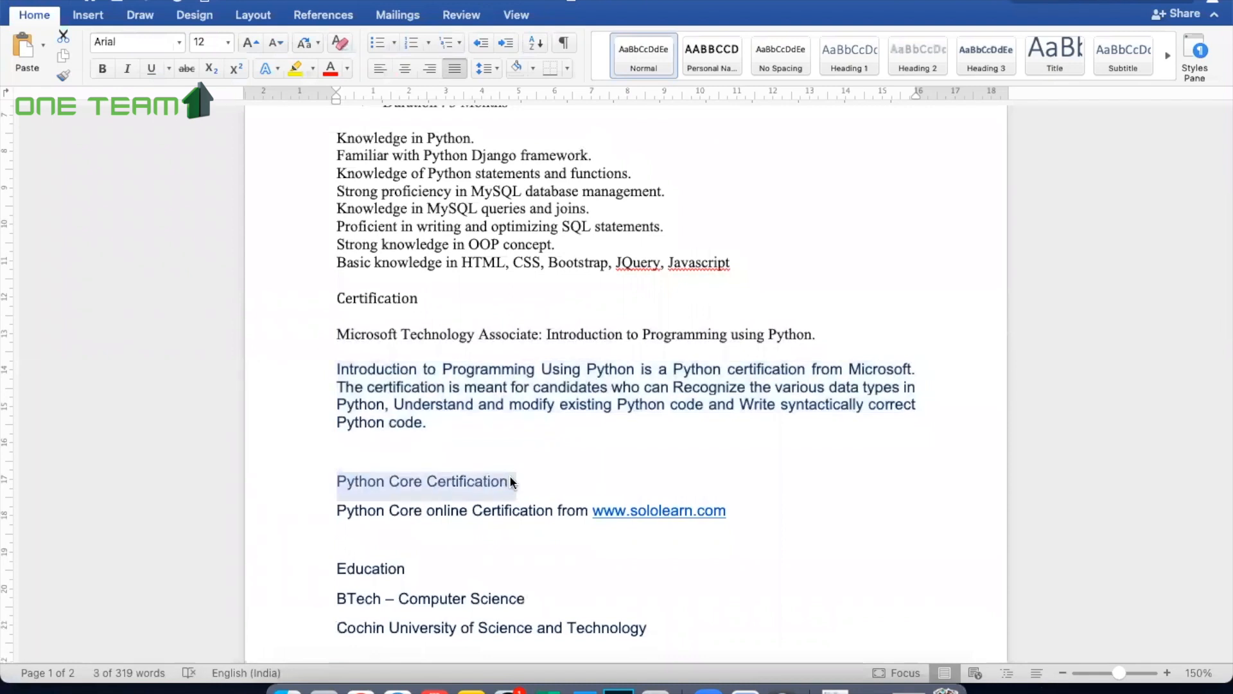
{"action": "left_click", "coordinate": [397, 687]}
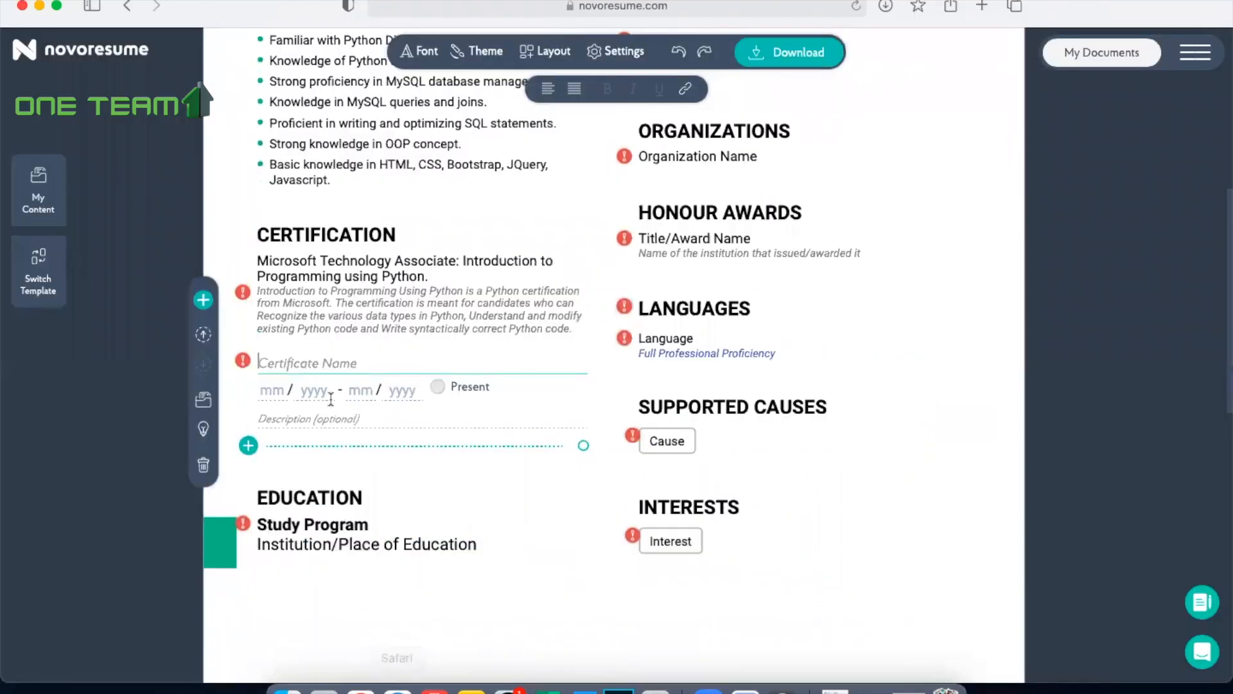
{"action": "key", "text": "super+v"}
{"action": "left_click", "coordinate": [303, 418]}
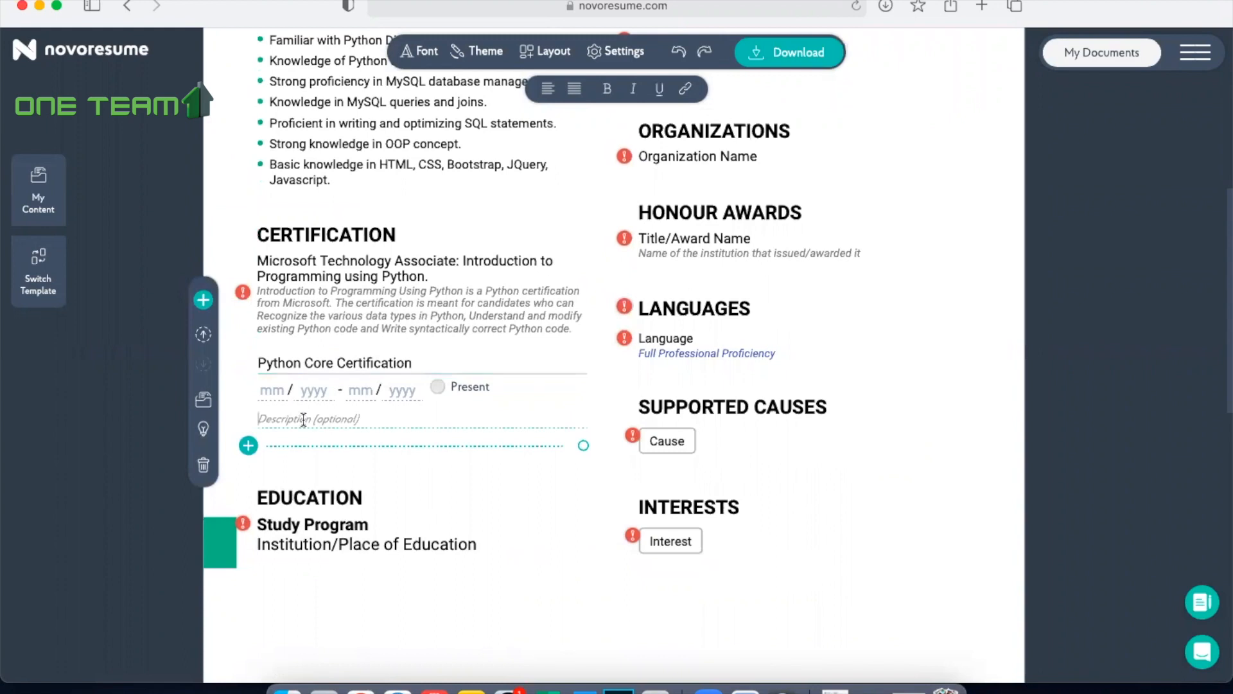
{"action": "left_click", "coordinate": [581, 688]}
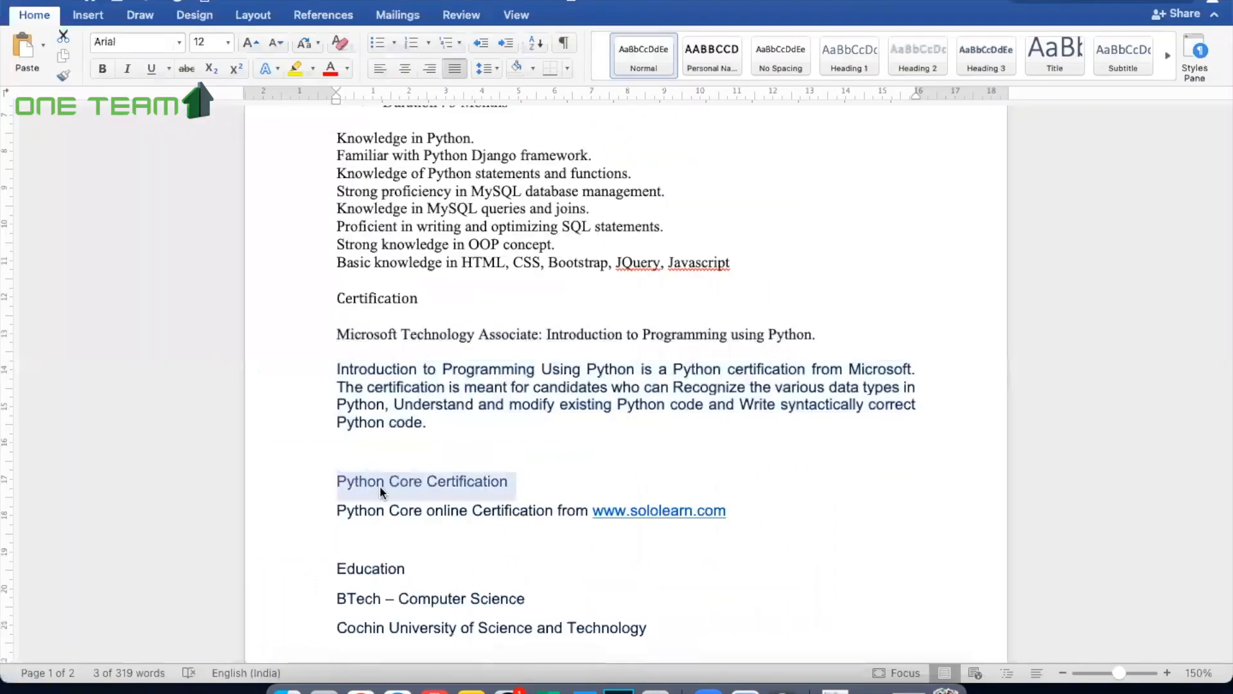
{"action": "left_click_drag", "start_coordinate": [336, 511], "coordinate": [753, 524]}
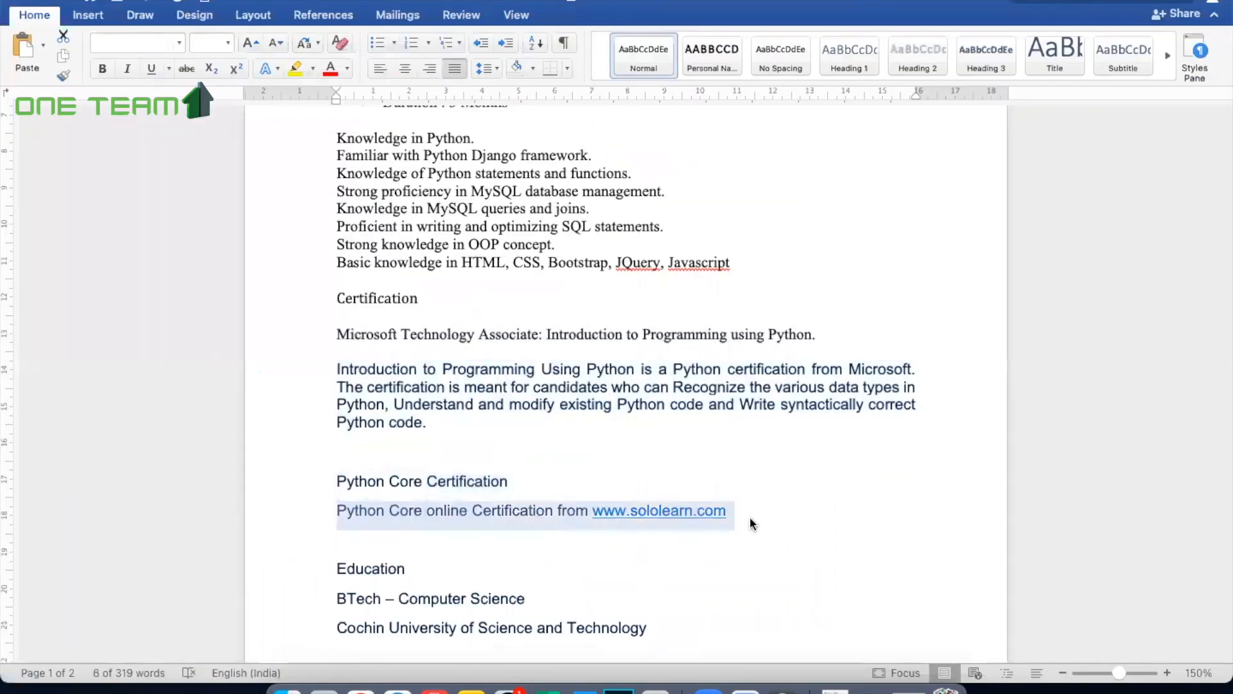
{"action": "left_click", "coordinate": [398, 688]}
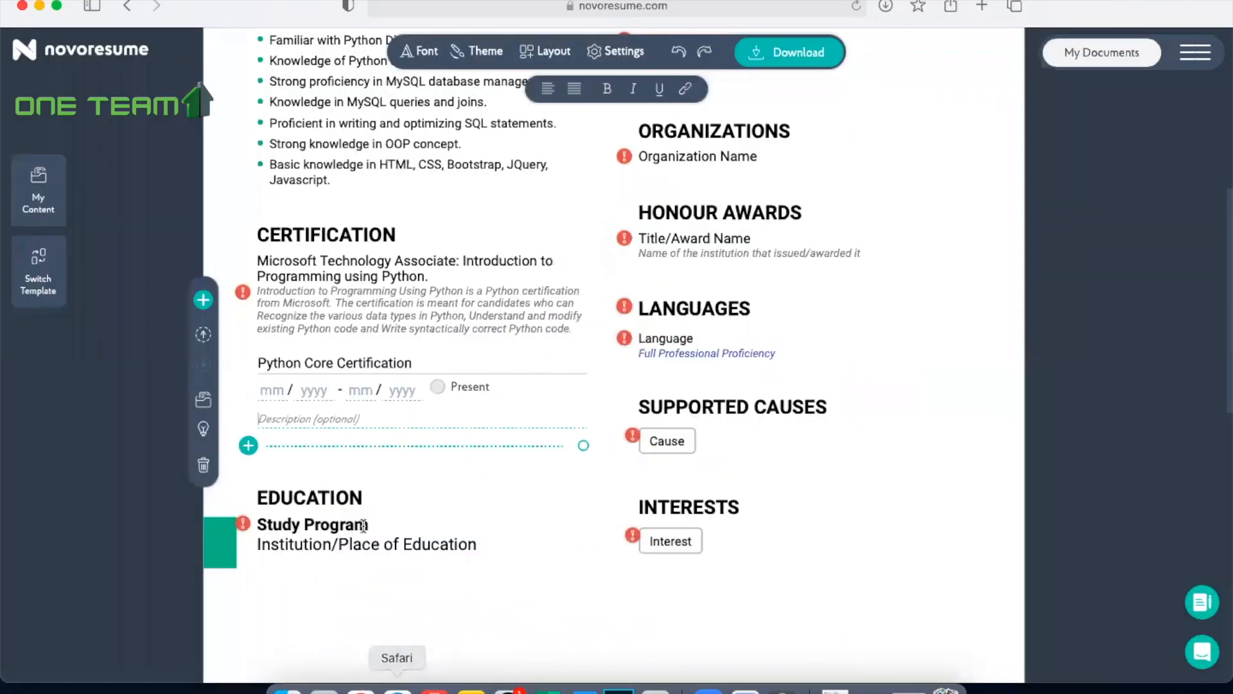
{"action": "key", "text": "super+v"}
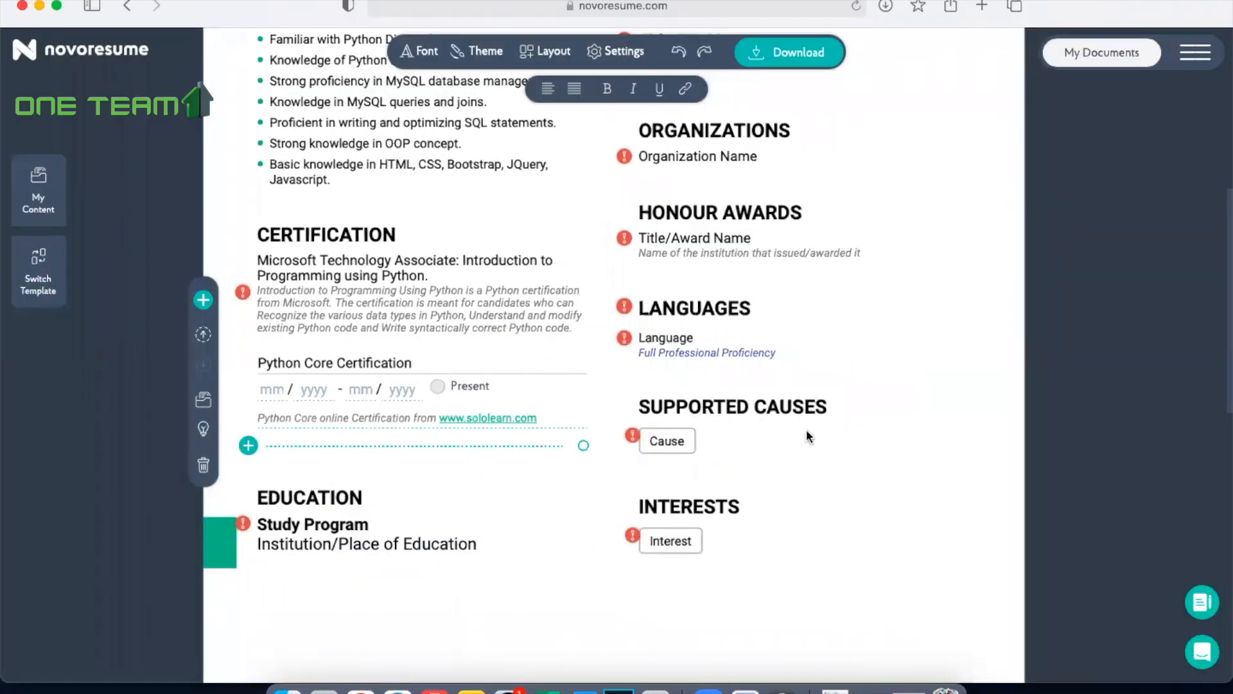
{"action": "left_click", "coordinate": [861, 510]}
Step: Copy "BTech – Computer Science" from Word into the study program of the first Education entry in Safari
{"action": "scroll", "coordinate": [861, 510], "scroll_direction": "up", "scroll_amount": 5}
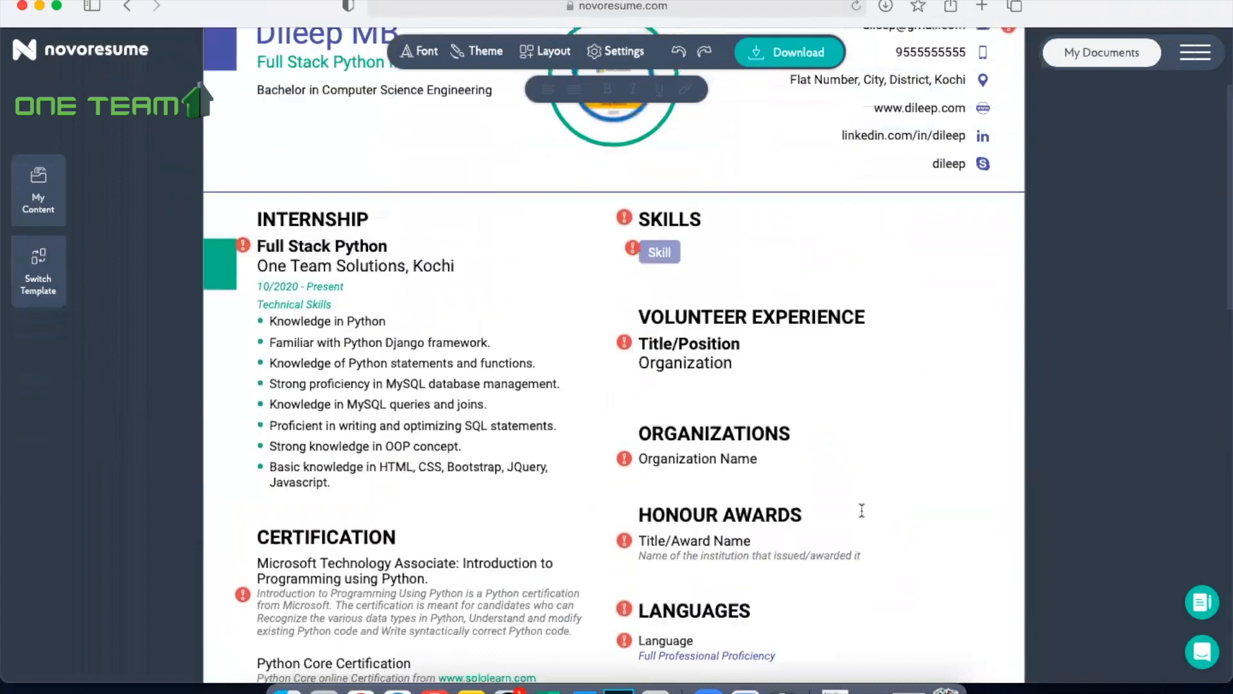
{"action": "scroll", "coordinate": [861, 510], "scroll_direction": "down", "scroll_amount": 4}
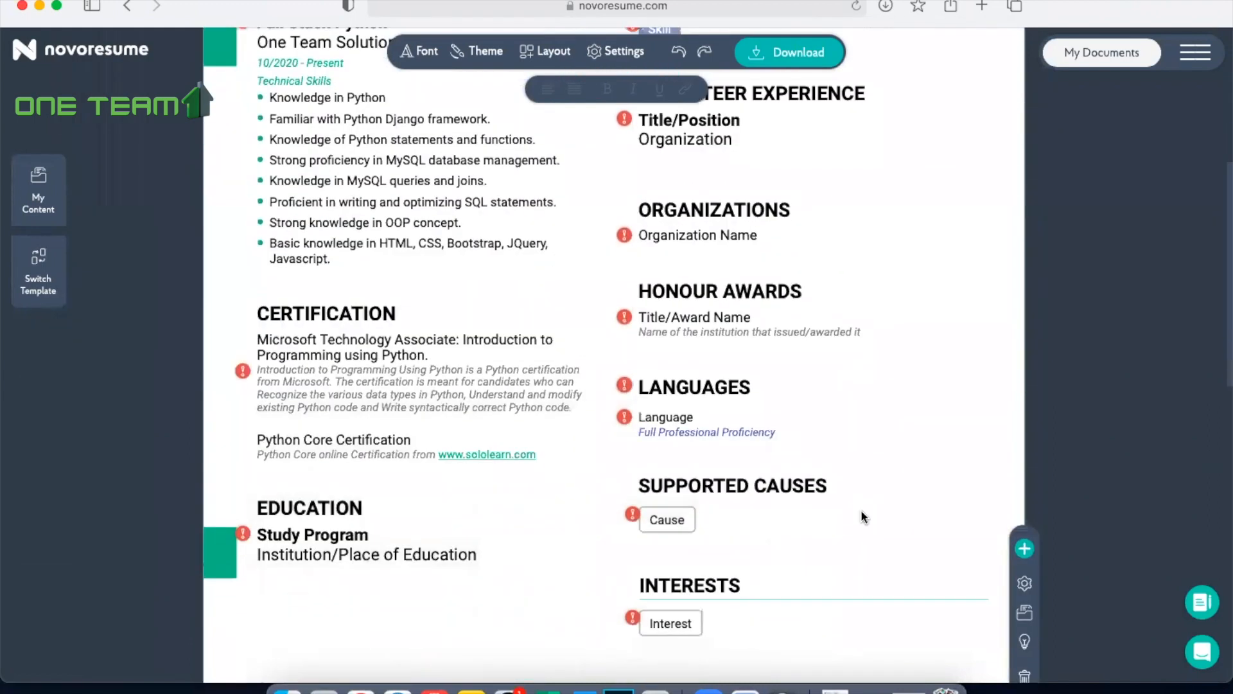
{"action": "scroll", "coordinate": [861, 510], "scroll_direction": "down", "scroll_amount": 2}
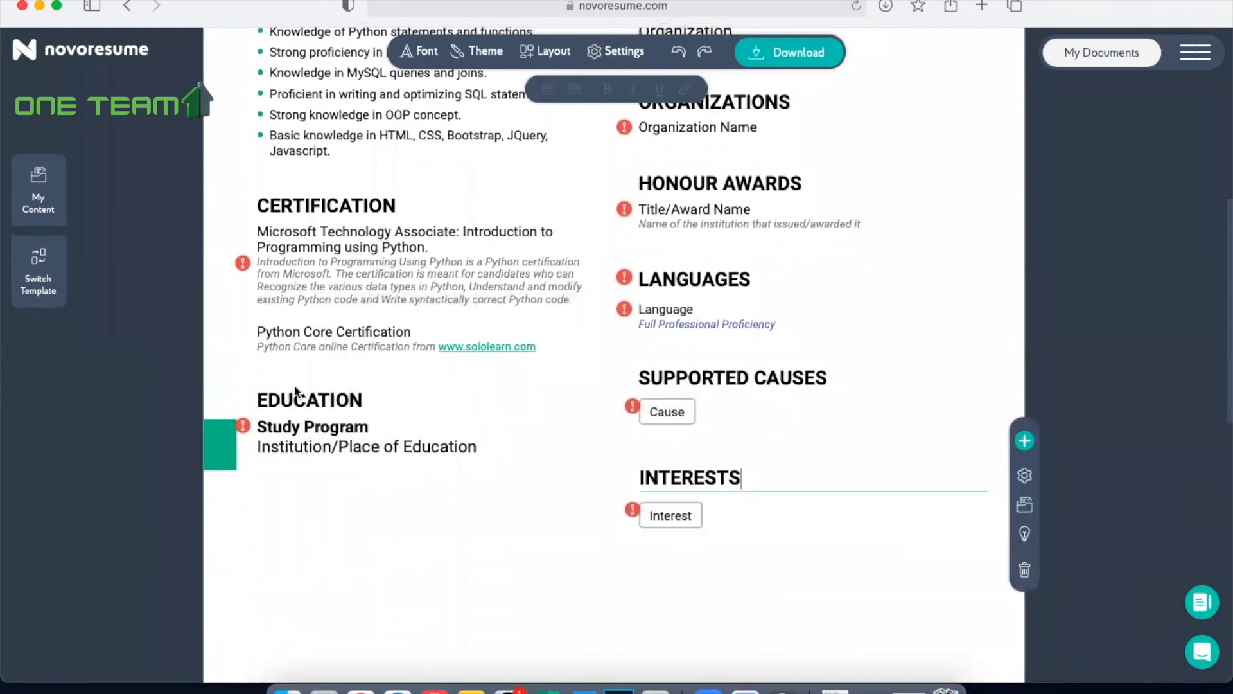
{"action": "left_click", "coordinate": [326, 431]}
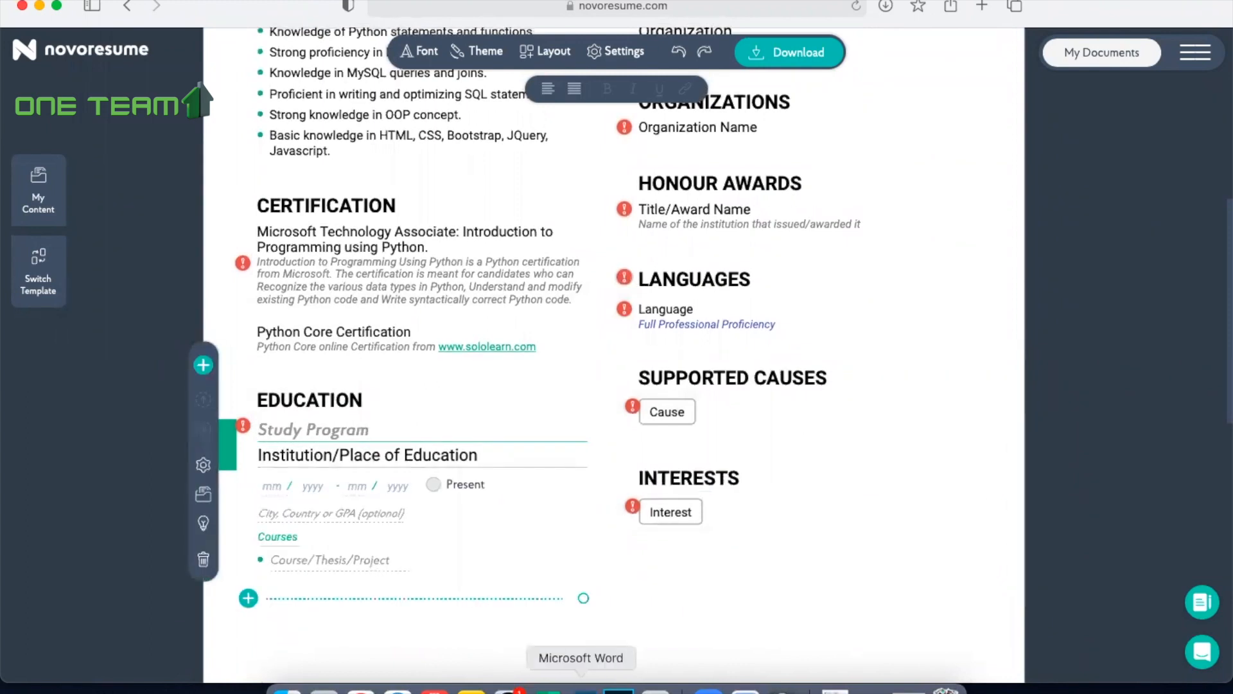
{"action": "left_click", "coordinate": [581, 688]}
{"action": "scroll", "coordinate": [490, 484], "scroll_direction": "down", "scroll_amount": 5}
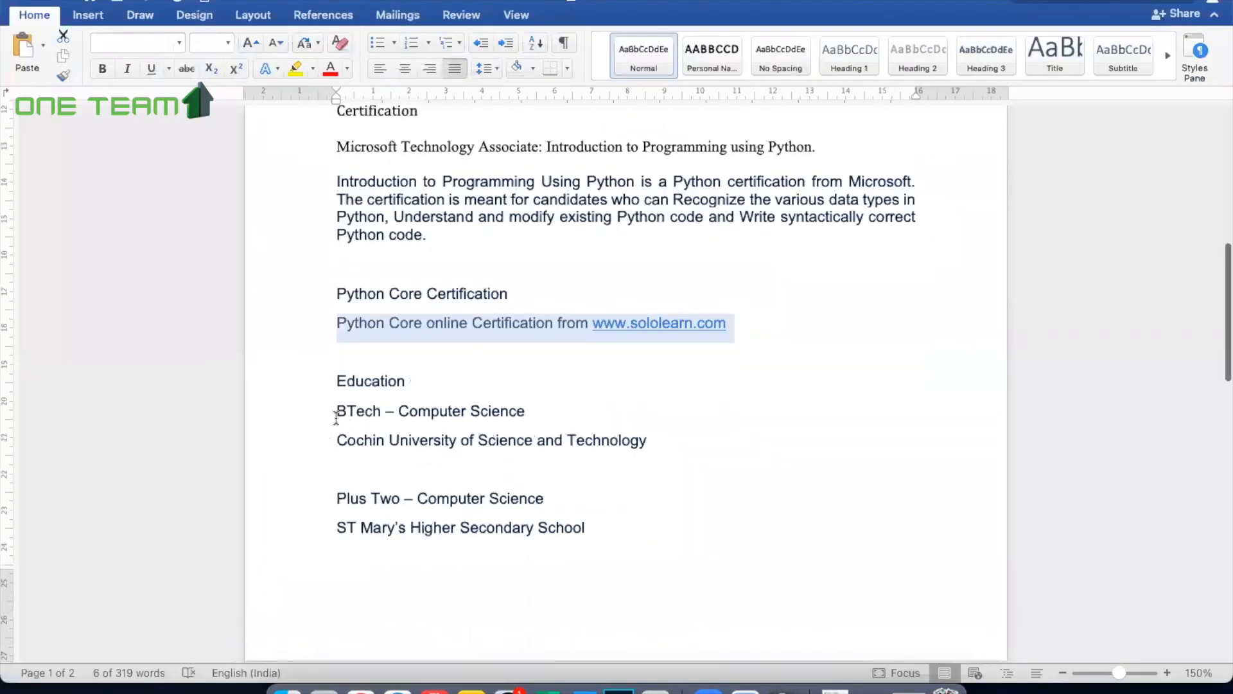
{"action": "left_click_drag", "start_coordinate": [335, 412], "coordinate": [528, 404]}
{"action": "key", "text": "super+c"}
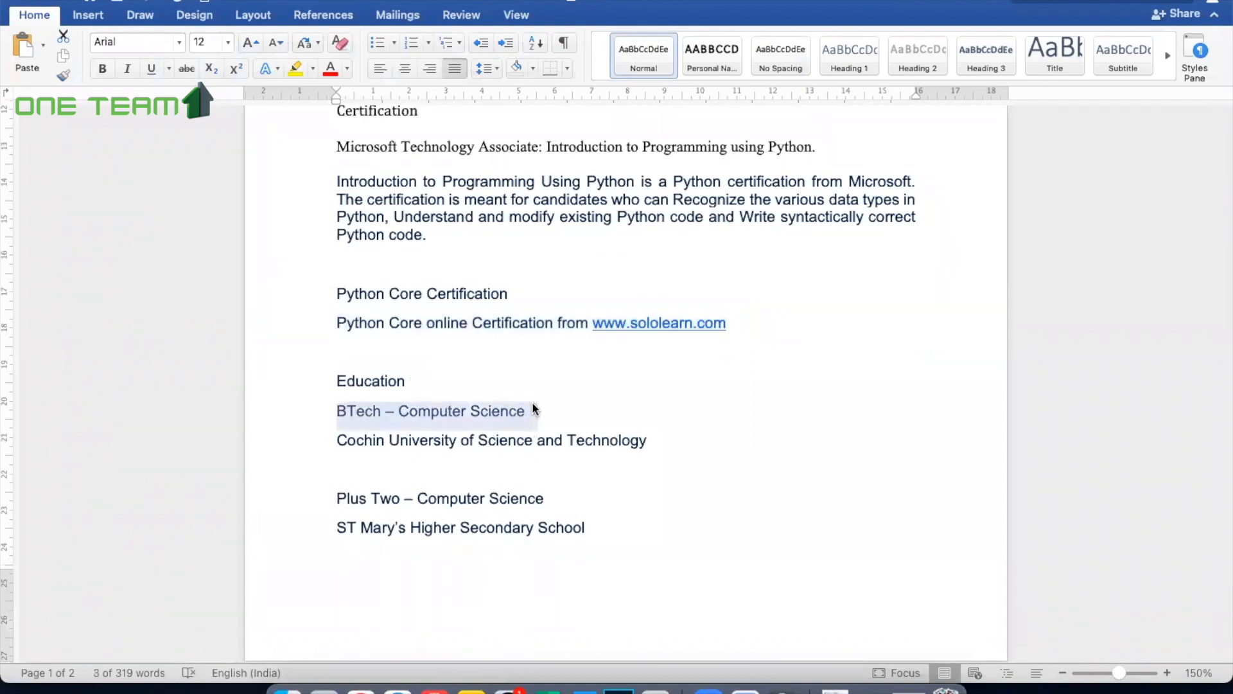
{"action": "left_click", "coordinate": [397, 688]}
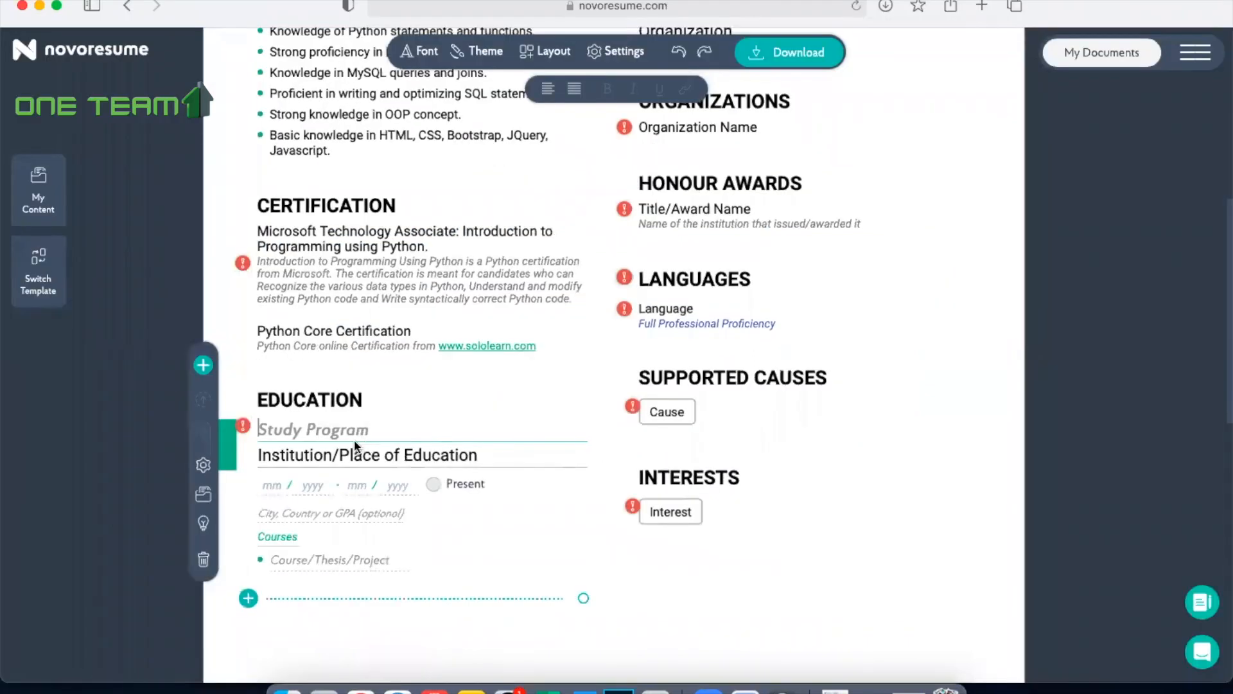
{"action": "key", "text": "super+v"}
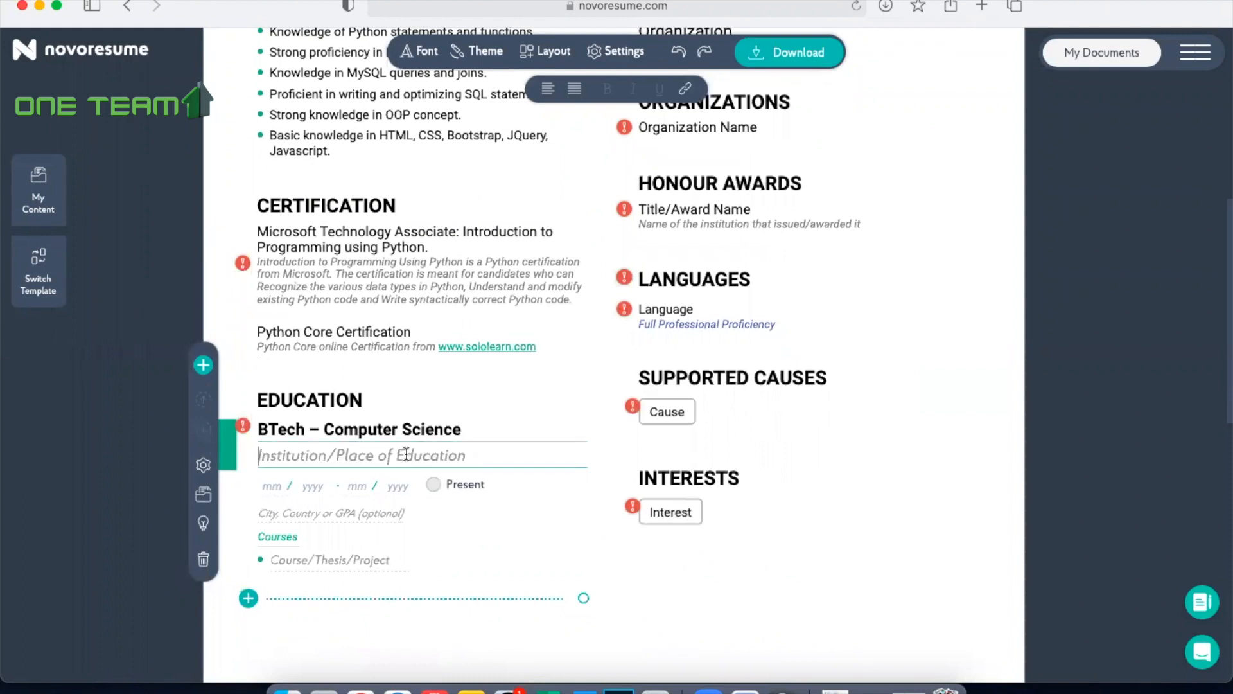
Step: Copy "Cochin University of Science and Technology" from Word into the institution of the BTech entry in Safari
{"action": "left_click", "coordinate": [582, 689]}
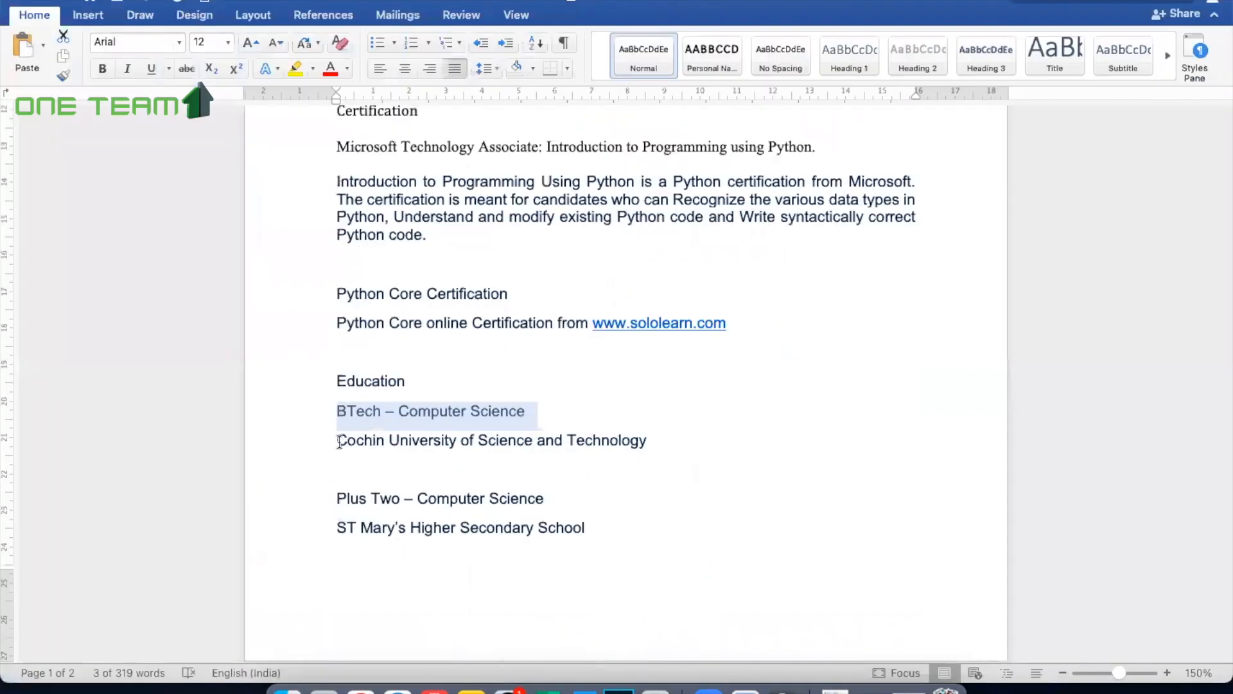
{"action": "left_click_drag", "start_coordinate": [339, 442], "coordinate": [648, 447]}
{"action": "key", "text": "super+c"}
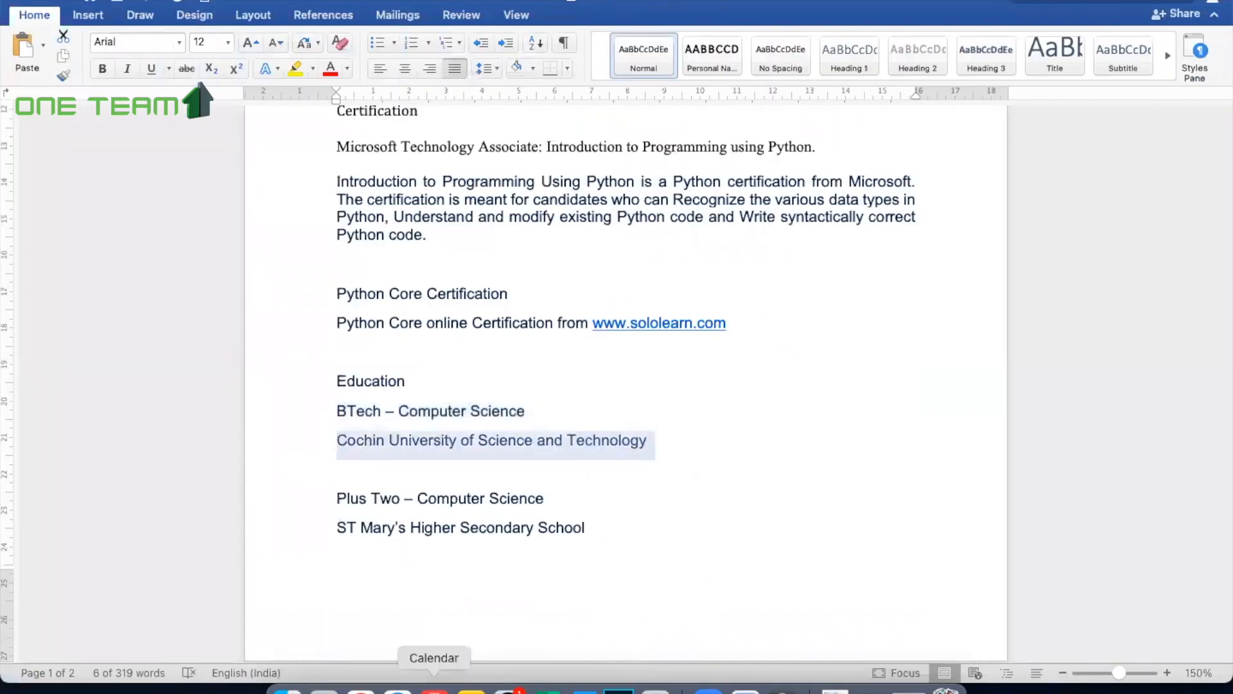
{"action": "left_click", "coordinate": [398, 689]}
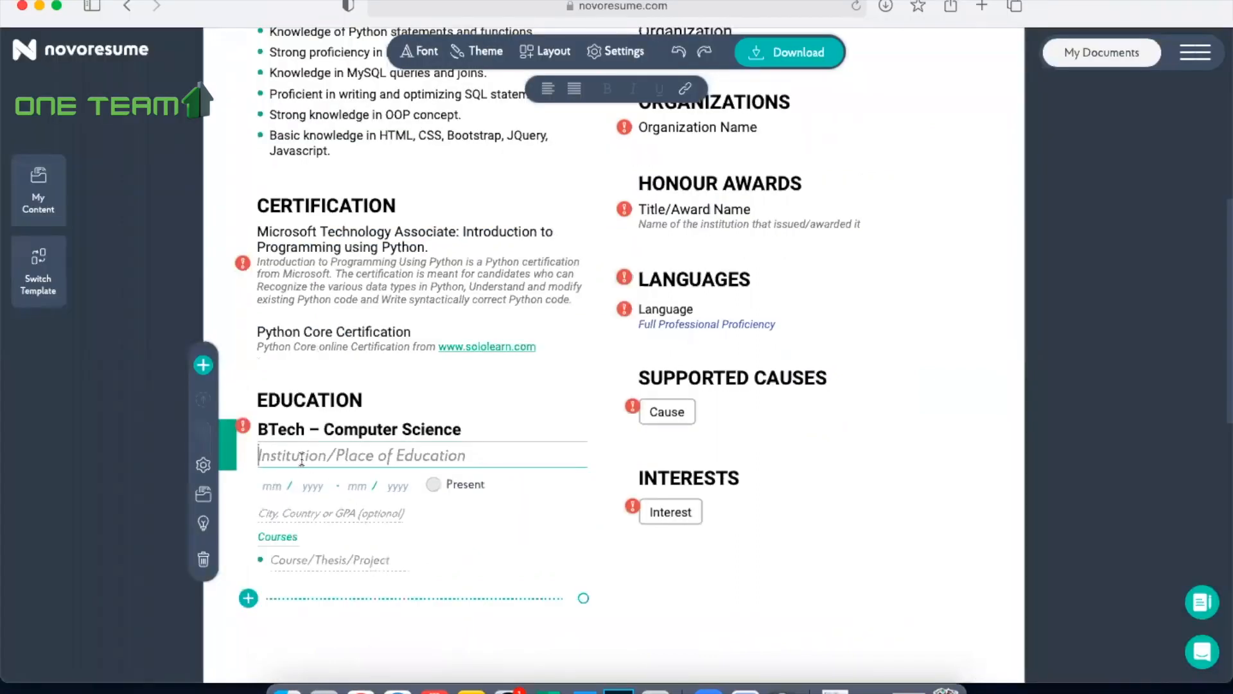
{"action": "key", "text": "super+v"}
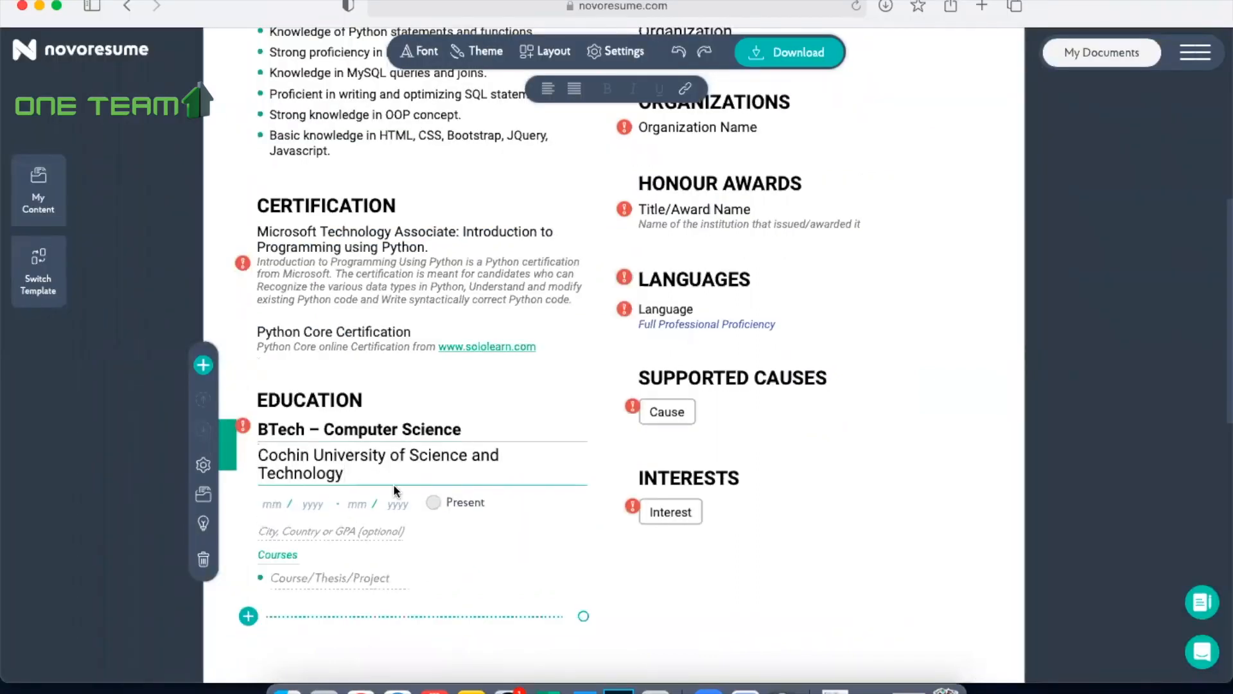
Step: Set the period of the BTech education entry to 05/2016 - 05/2020
{"action": "left_click", "coordinate": [270, 503]}
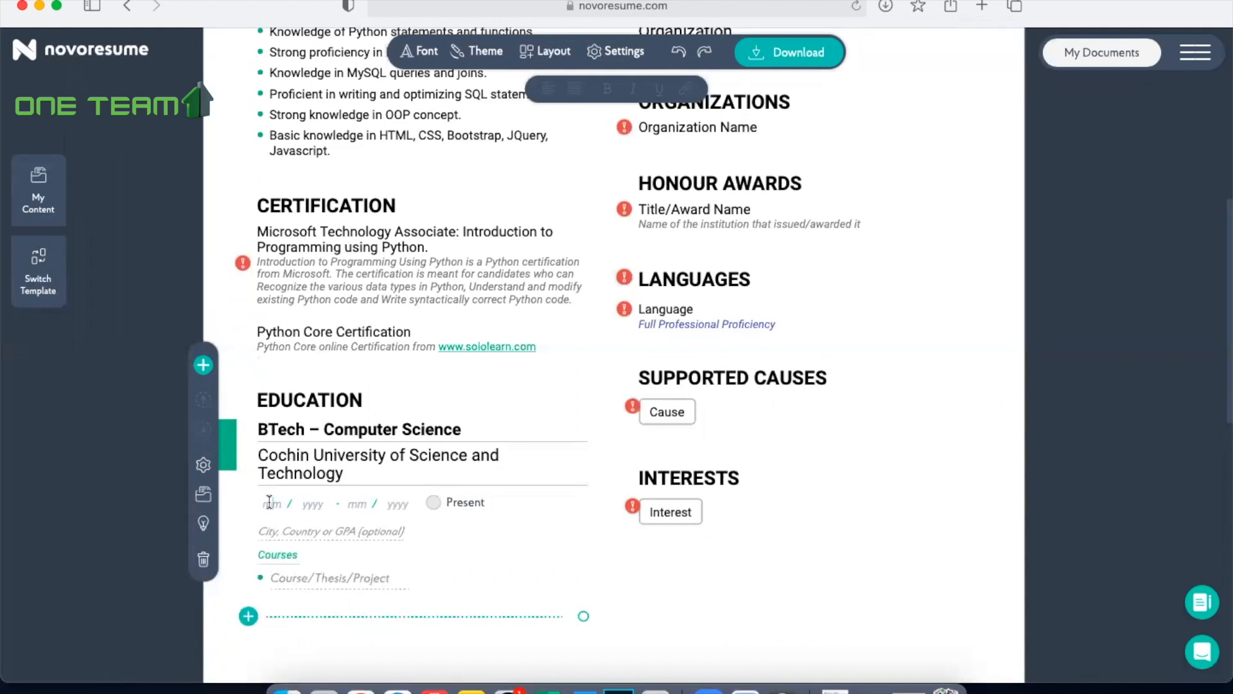
{"action": "type", "text": "05202"}
{"action": "key", "text": "BackSpace"}
{"action": "type", "text": "16 - 05 / 2020"}
Step: Check the education details in Word and add a second, blank entry to the Education section in Safari
{"action": "left_click", "coordinate": [581, 689]}
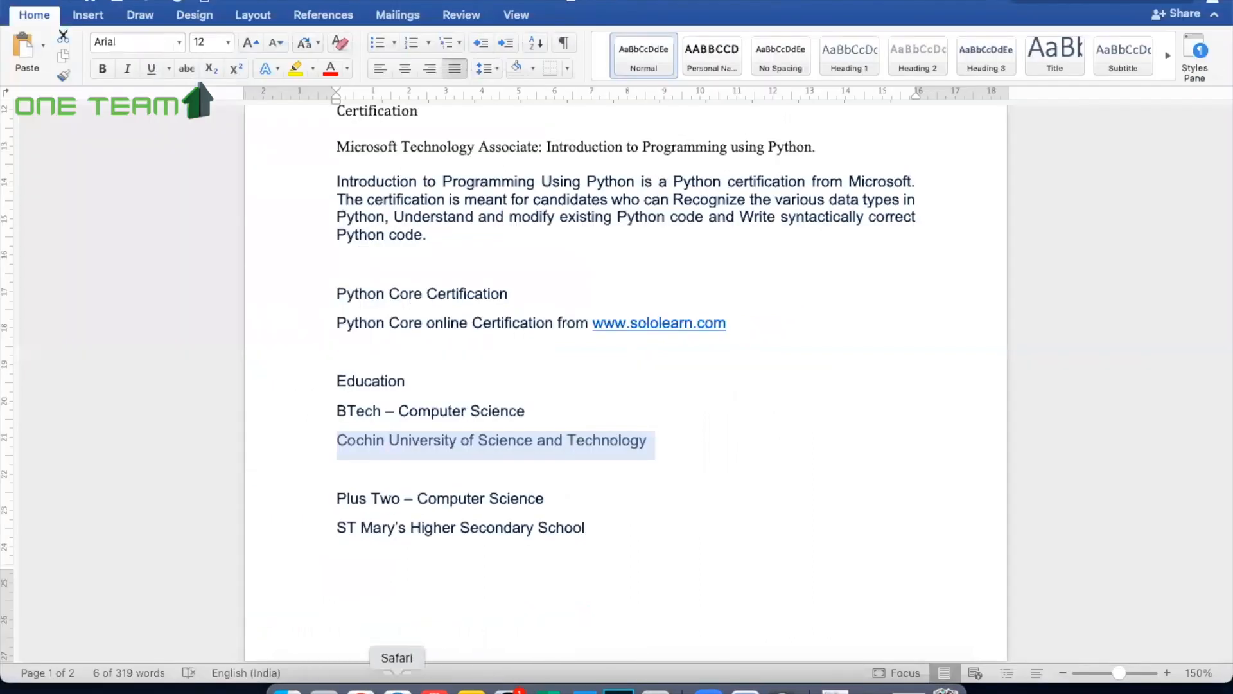
{"action": "left_click", "coordinate": [399, 689]}
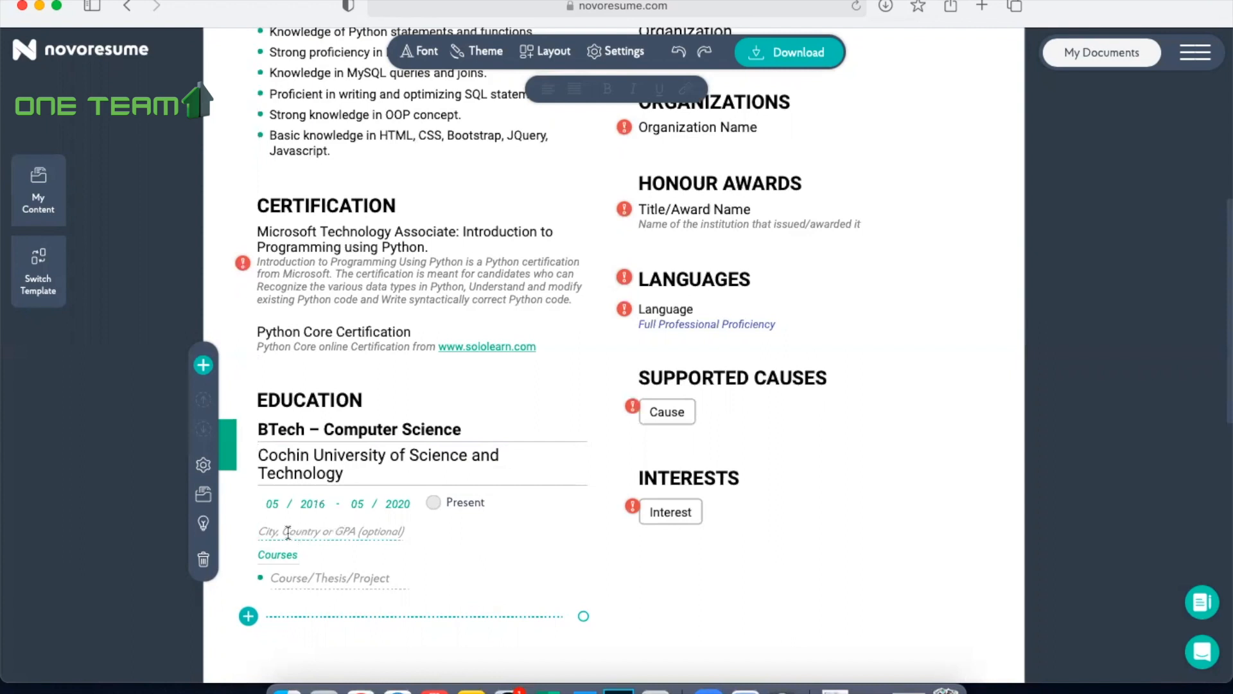
{"action": "key", "text": "Return"}
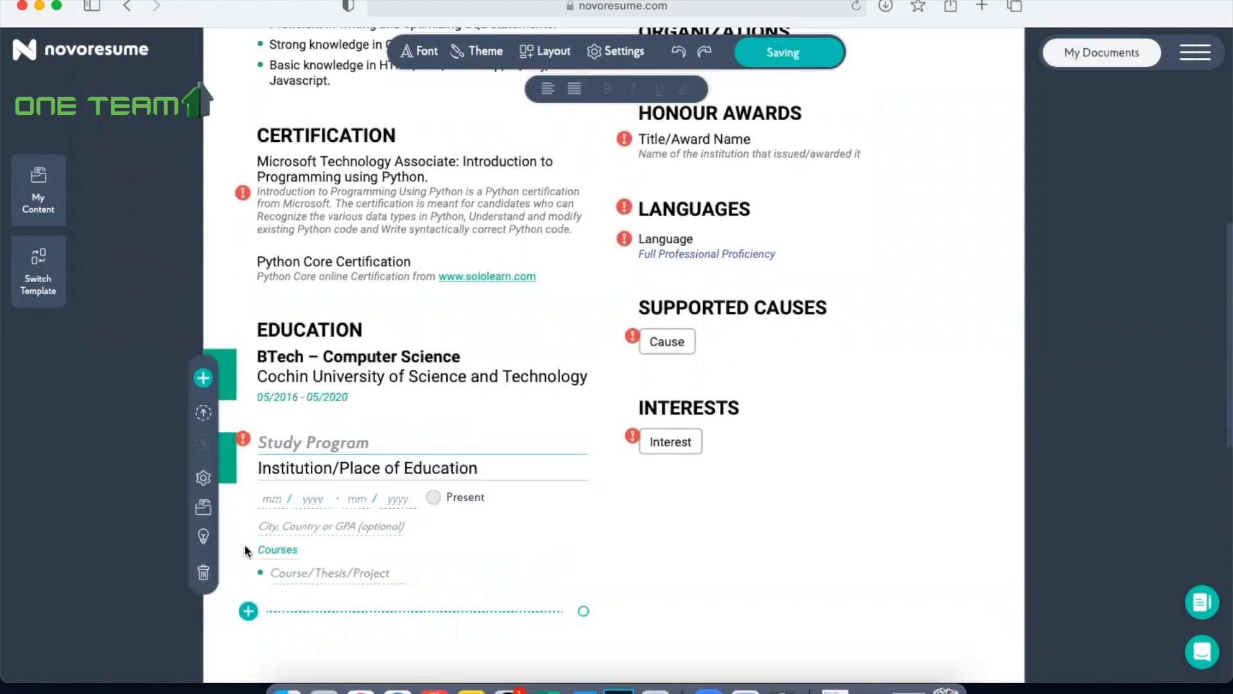
Step: Enter "Plus Two" as the second education entry's program and copy "ST Mary's Higher Secondary School" from Word into its institution in Safari, appending ", Kochi"
{"action": "type", "text": "Pl"}
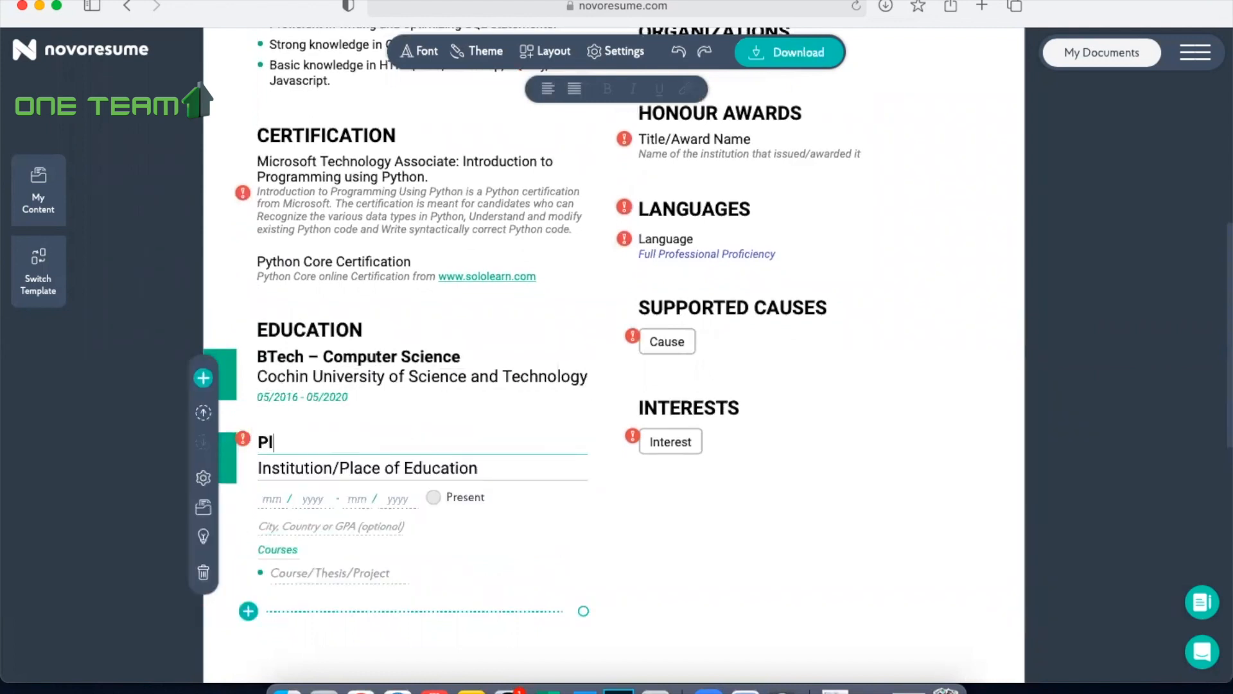
{"action": "type", "text": "us Two"}
{"action": "left_click", "coordinate": [346, 470]}
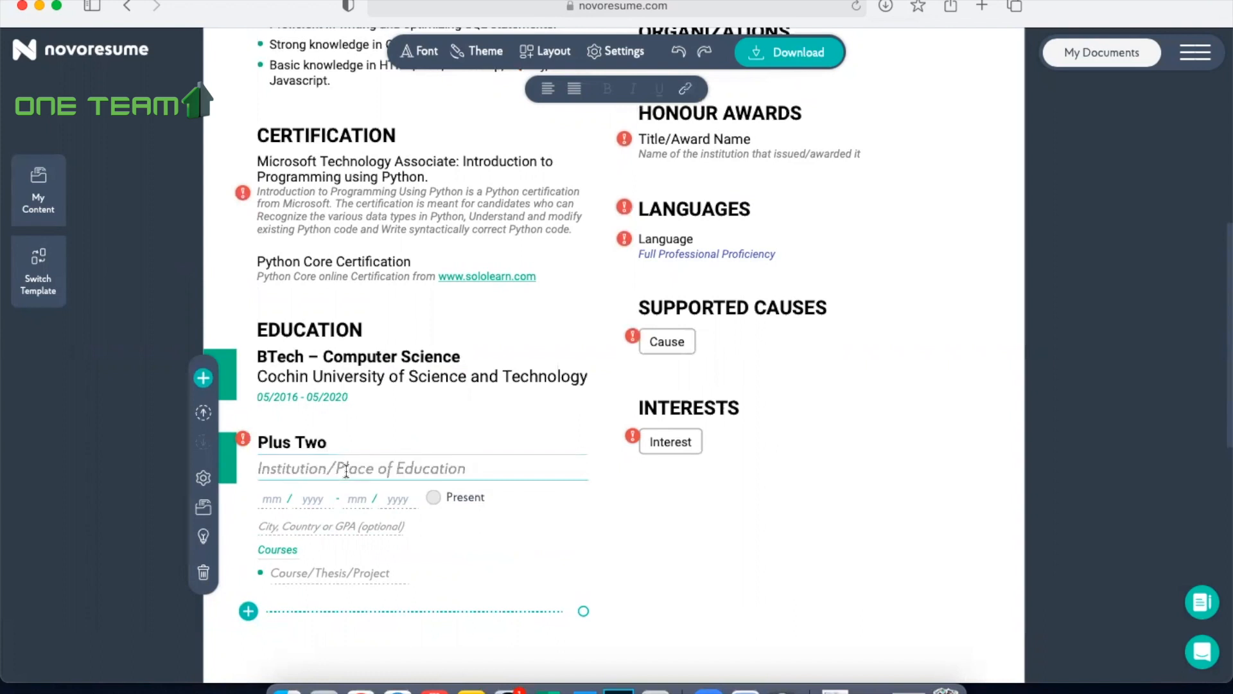
{"action": "left_click", "coordinate": [581, 690]}
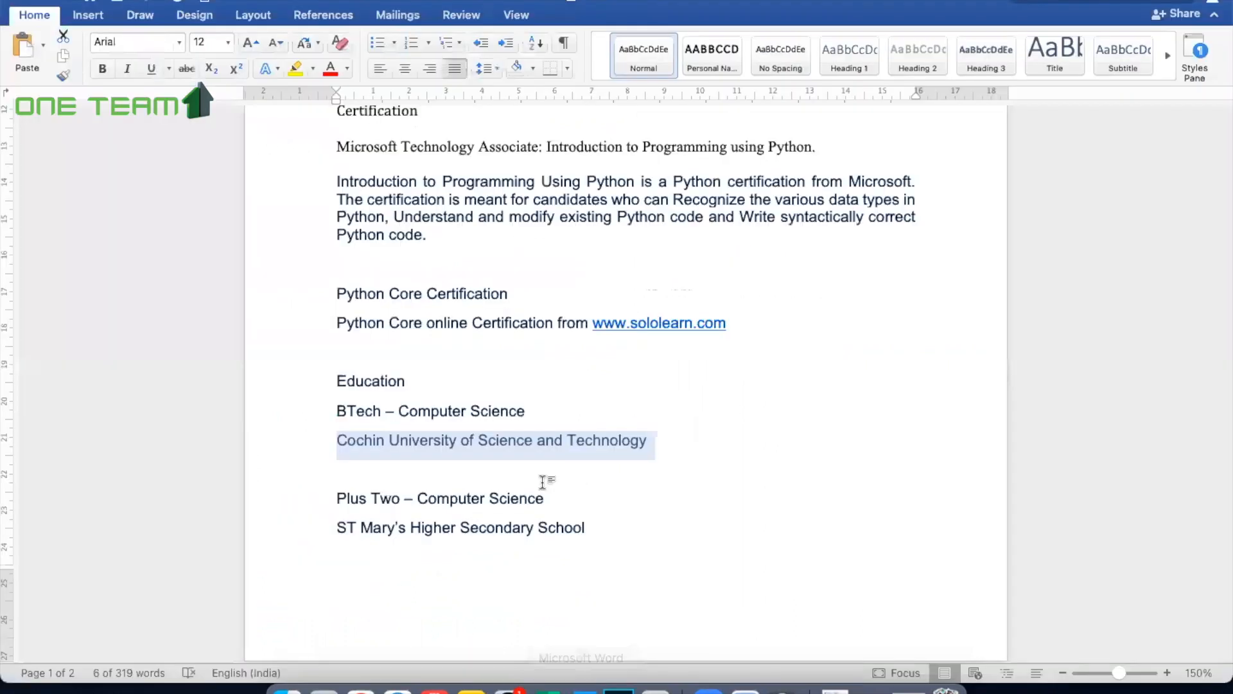
{"action": "triple_click", "coordinate": [333, 528]}
{"action": "left_click", "coordinate": [398, 690]}
{"action": "type", "text": "ST Mary’s Higher Secondary School"}
{"action": "type", "text": ", Kochi"}
{"action": "scroll", "coordinate": [419, 350], "scroll_direction": "down", "scroll_amount": 3}
{"action": "key", "text": "BackSpace"}
{"action": "key", "text": "BackSpace"}
{"action": "key", "text": "BackSpace"}
{"action": "key", "text": "BackSpace"}
{"action": "key", "text": "BackSpace"}
{"action": "key", "text": "BackSpace"}
{"action": "key", "text": "BackSpace"}
{"action": "type", "text": ", Kochi"}
Step: Copy the Plus Two institution text, set that entry's period to 05/2014 - 05/2016 and add a third, blank Education entry
{"action": "key", "text": "super+a"}
{"action": "key", "text": "super+c"}
{"action": "left_click", "coordinate": [265, 388]}
{"action": "type", "text": "05"}
{"action": "left_click", "coordinate": [310, 393]}
{"action": "type", "text": "2014 - 05/2016"}
{"action": "key", "text": "Return"}
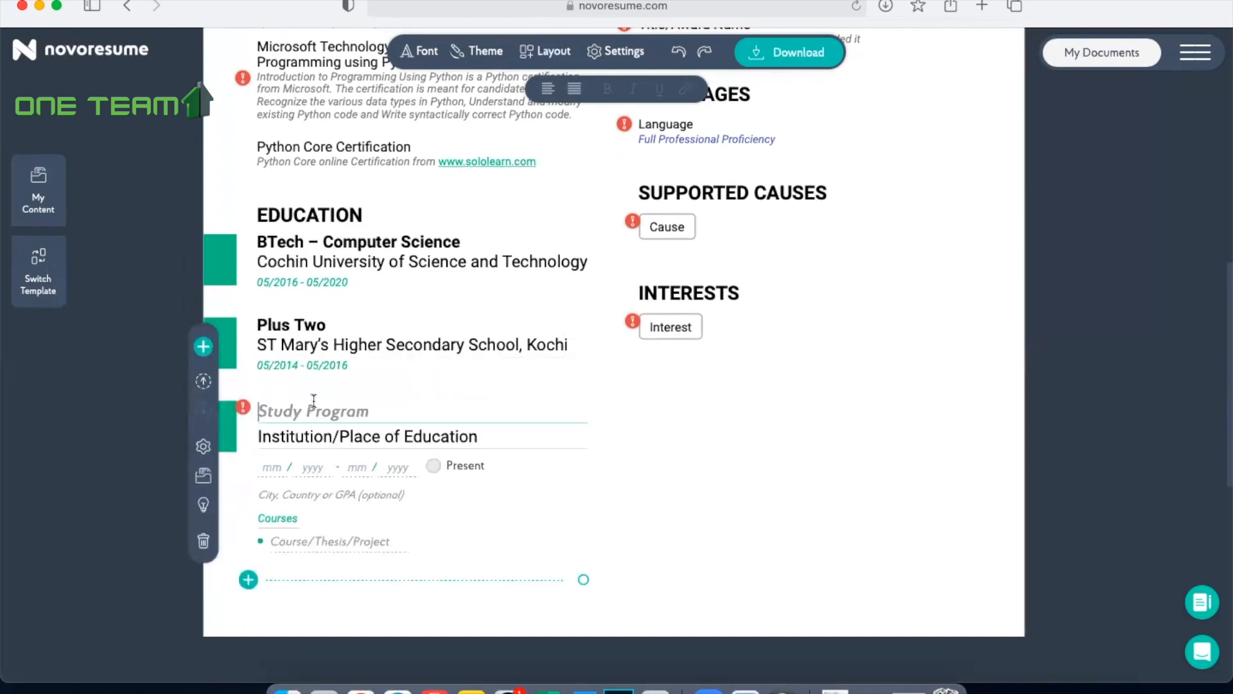
Step: Fill the third Education entry with SSLC, "ST Mary's Higher Secondary School, Kochi" and the period 05/2012 - 05/2014
{"action": "type", "text": "SSLC"}
{"action": "key", "text": "Tab"}
{"action": "key", "text": "super+v"}
{"action": "key", "text": "Tab"}
{"action": "type", "text": "05 / 2012 - 05 / 2014"}
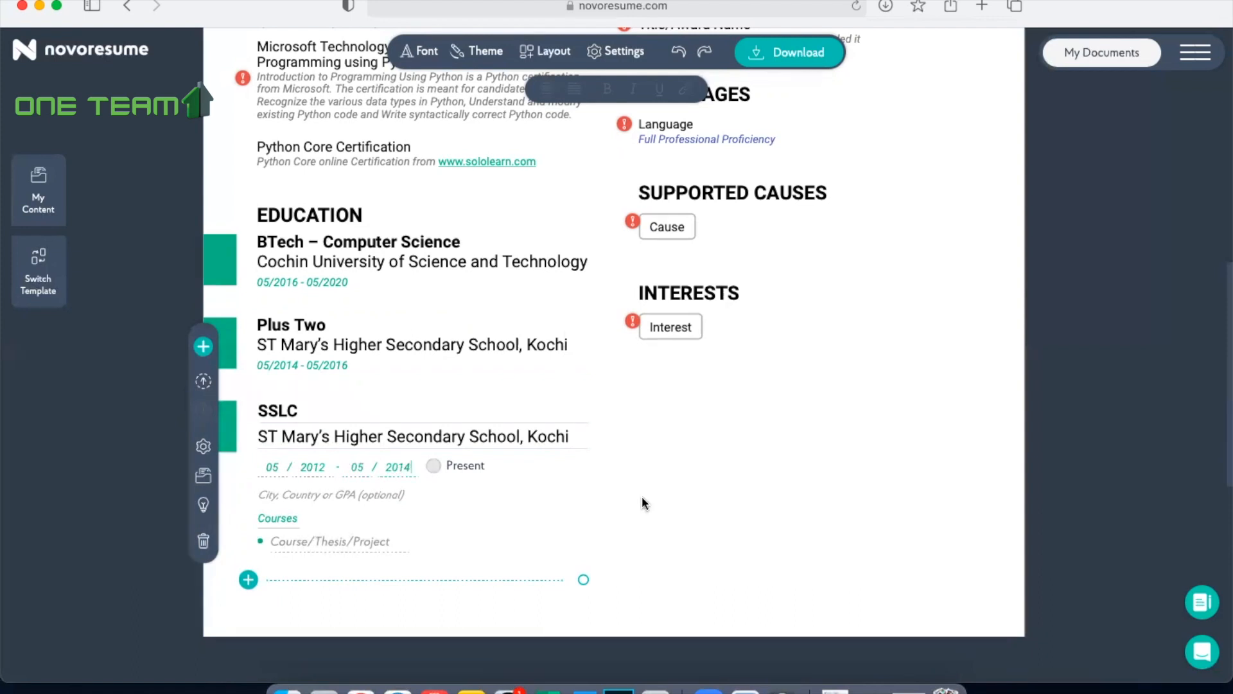
{"action": "left_click", "coordinate": [735, 482]}
Step: Add Python and Django as the first two skills in the Skills section
{"action": "scroll", "coordinate": [736, 488], "scroll_direction": "up", "scroll_amount": 15}
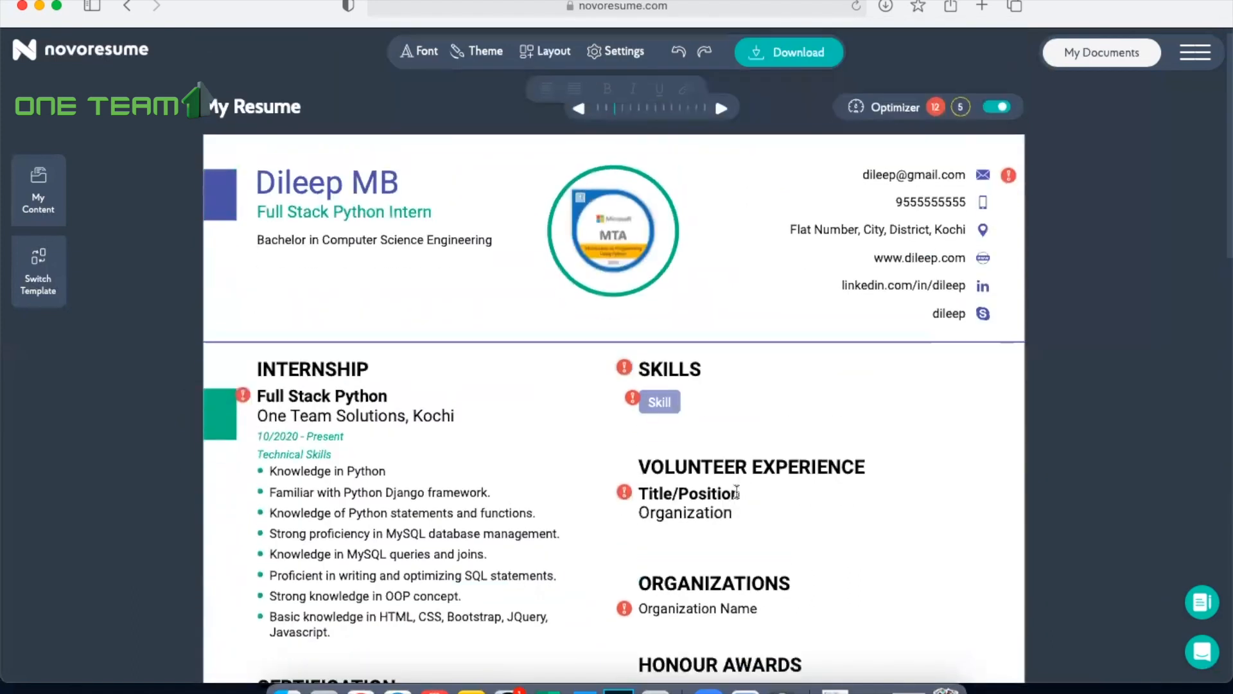
{"action": "scroll", "coordinate": [736, 492], "scroll_direction": "down", "scroll_amount": 10}
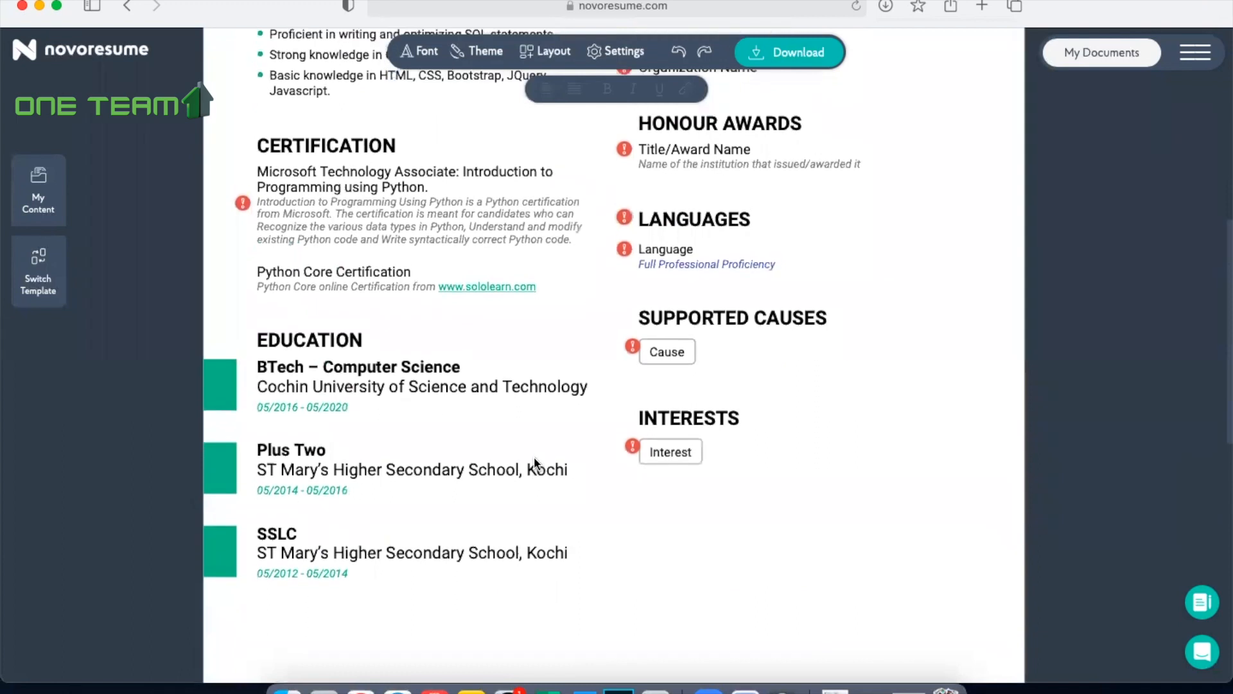
{"action": "scroll", "coordinate": [535, 458], "scroll_direction": "up", "scroll_amount": 8}
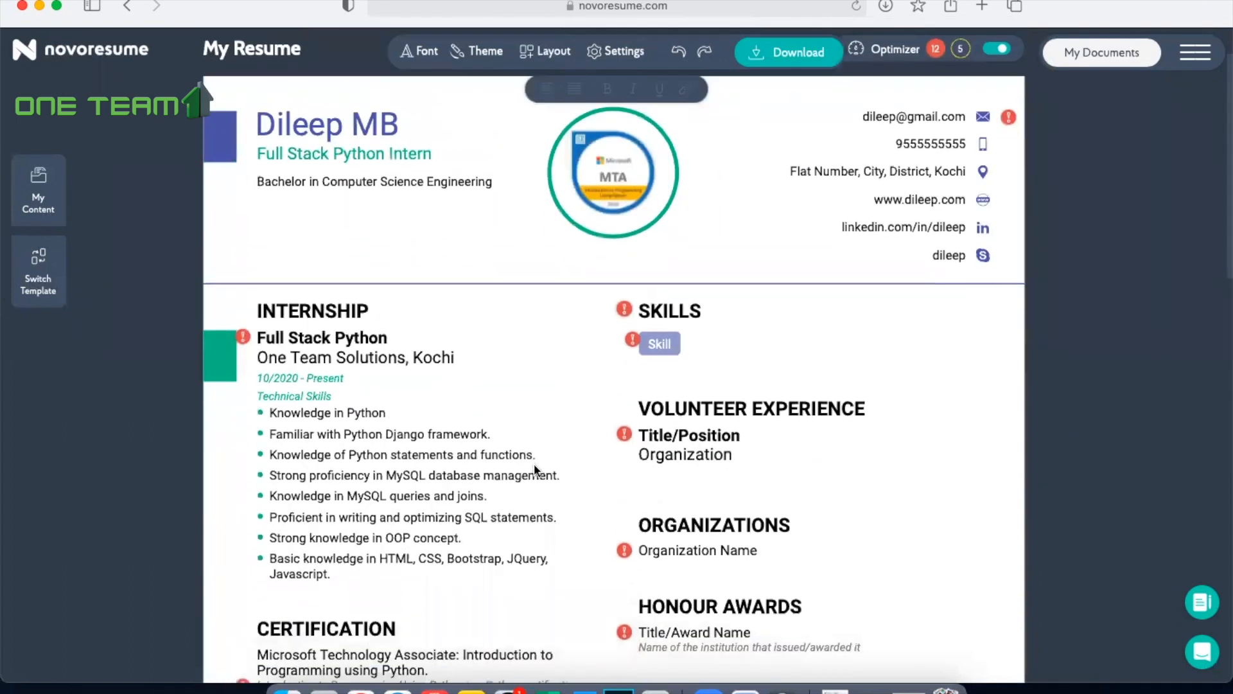
{"action": "scroll", "coordinate": [534, 469], "scroll_direction": "down", "scroll_amount": 2}
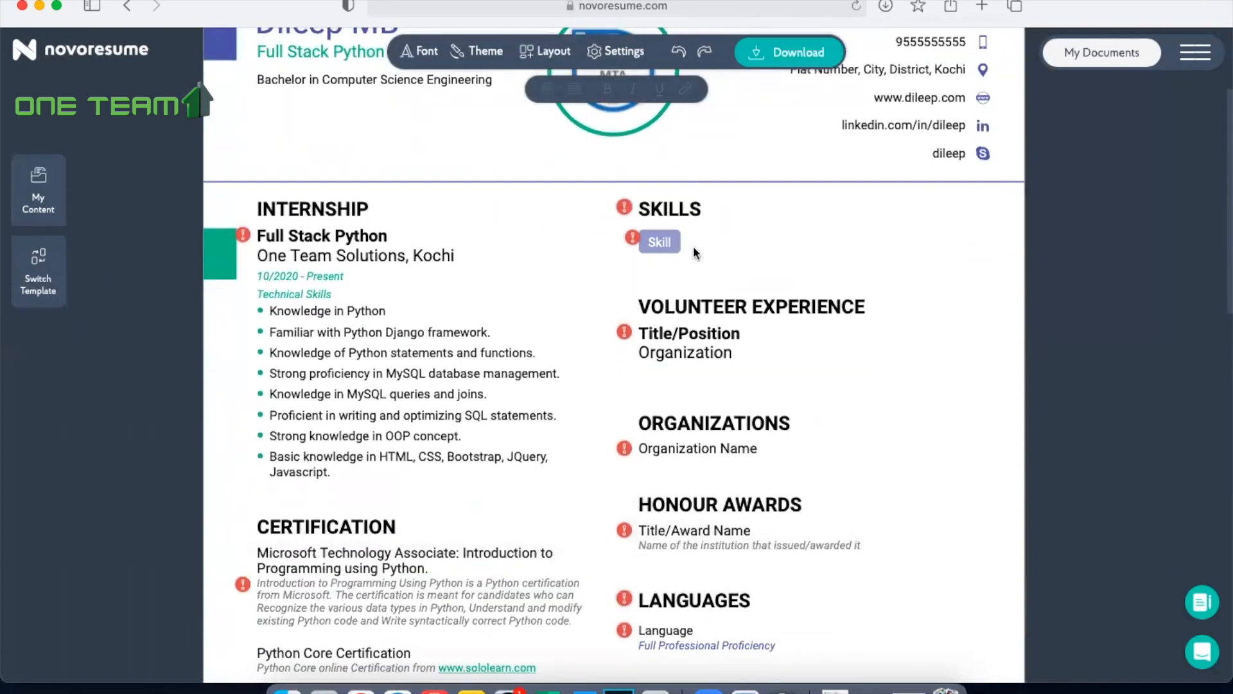
{"action": "left_click", "coordinate": [665, 240]}
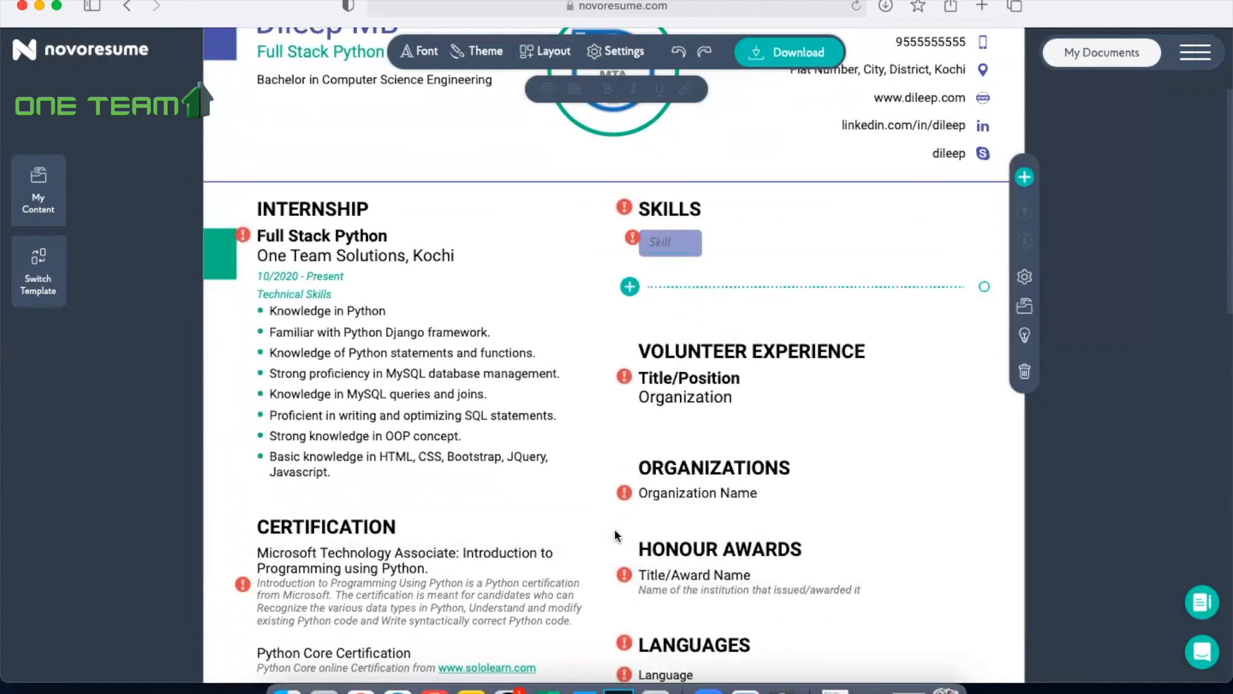
{"action": "type", "text": "Python"}
{"action": "key", "text": "Return"}
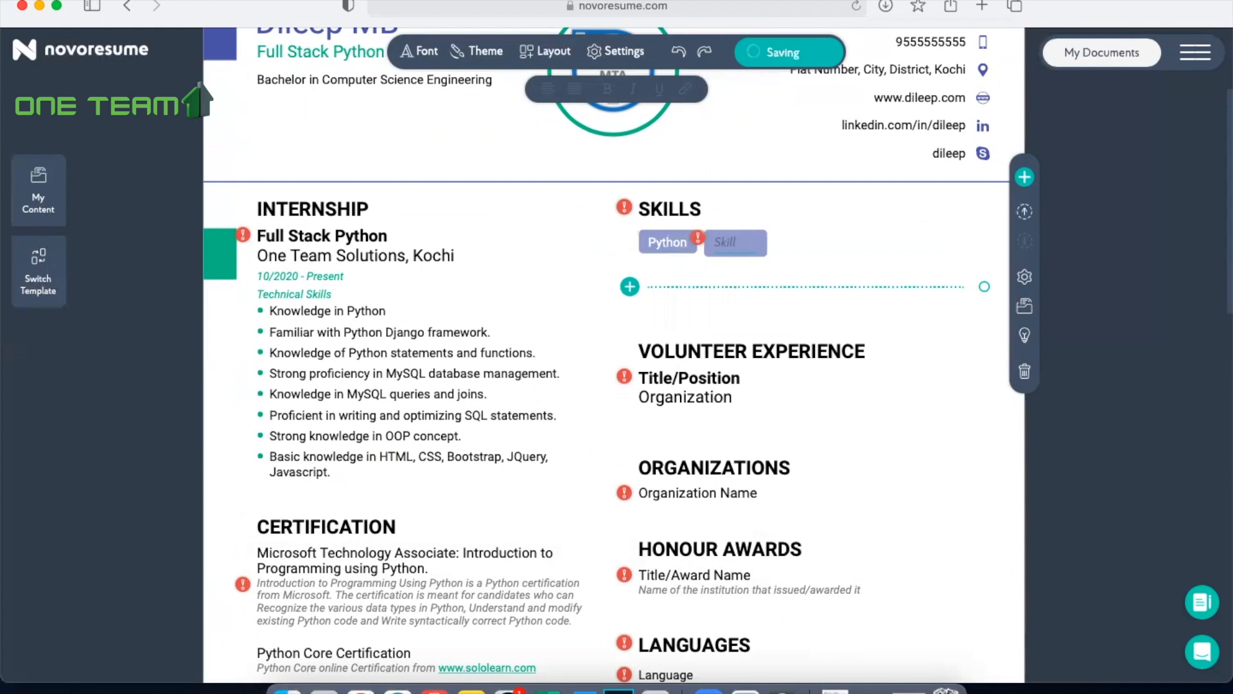
{"action": "type", "text": "Django"}
{"action": "key", "text": "Return"}
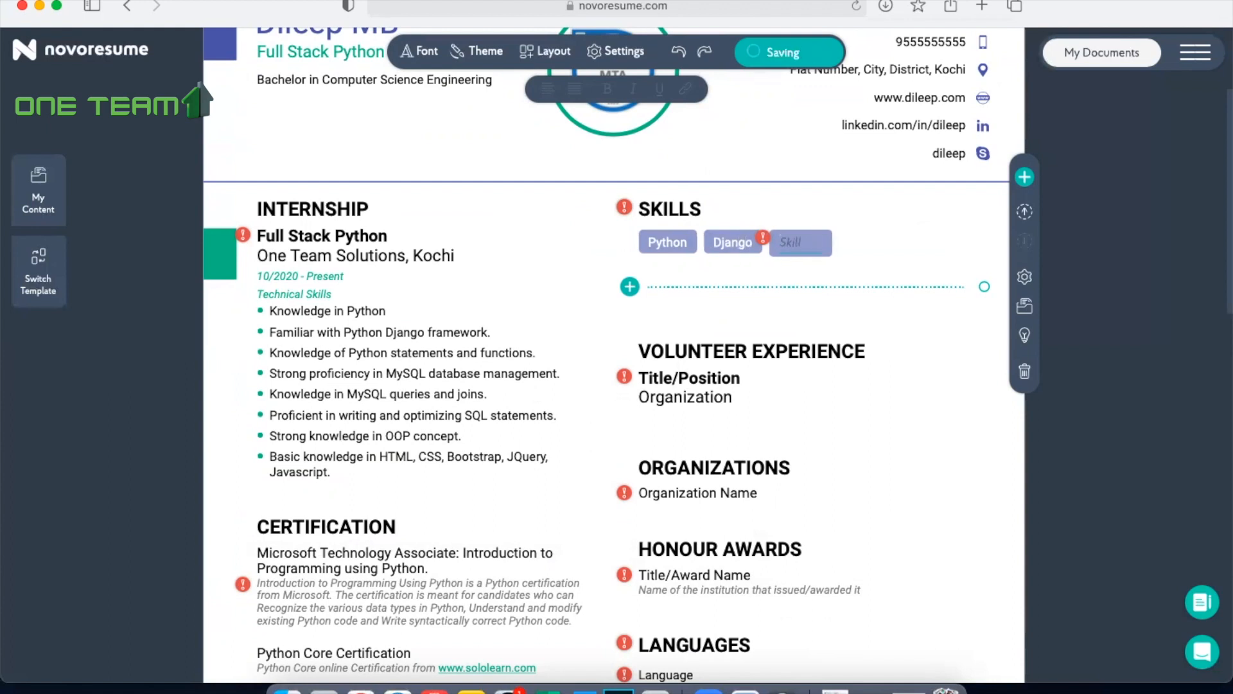
Step: Add the skills C and C++ after Django in the Skills section
{"action": "type", "text": "C"}
{"action": "key", "text": "Return"}
{"action": "type", "text": "C++"}
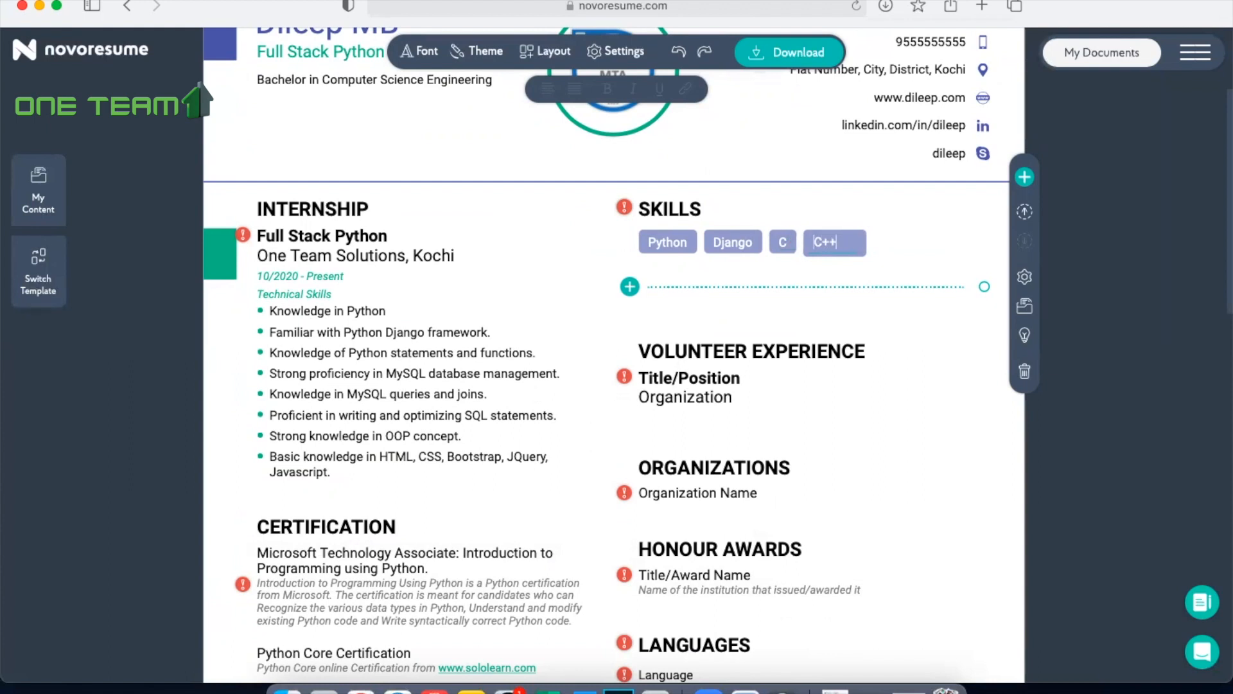
{"action": "key", "text": "Return"}
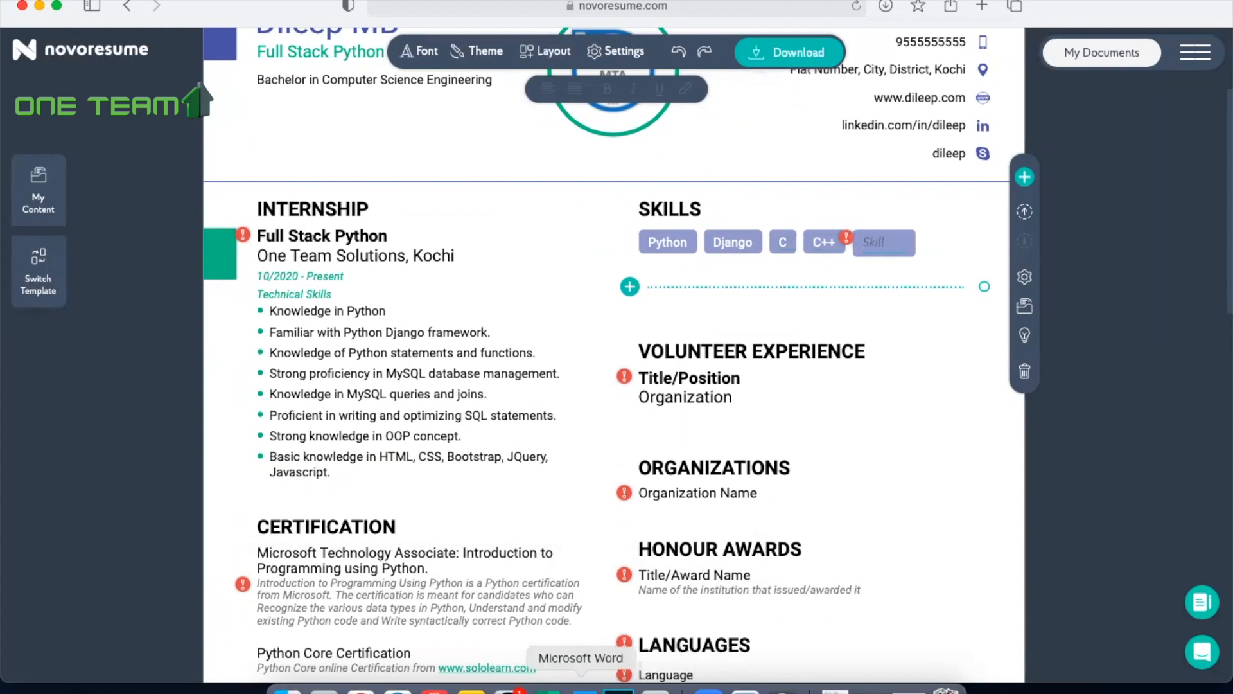
Step: Copy "Web Service" from the skills list in Word into the Skills section in Safari as a new skill
{"action": "left_click", "coordinate": [582, 686]}
{"action": "scroll", "coordinate": [604, 448], "scroll_direction": "down", "scroll_amount": 5}
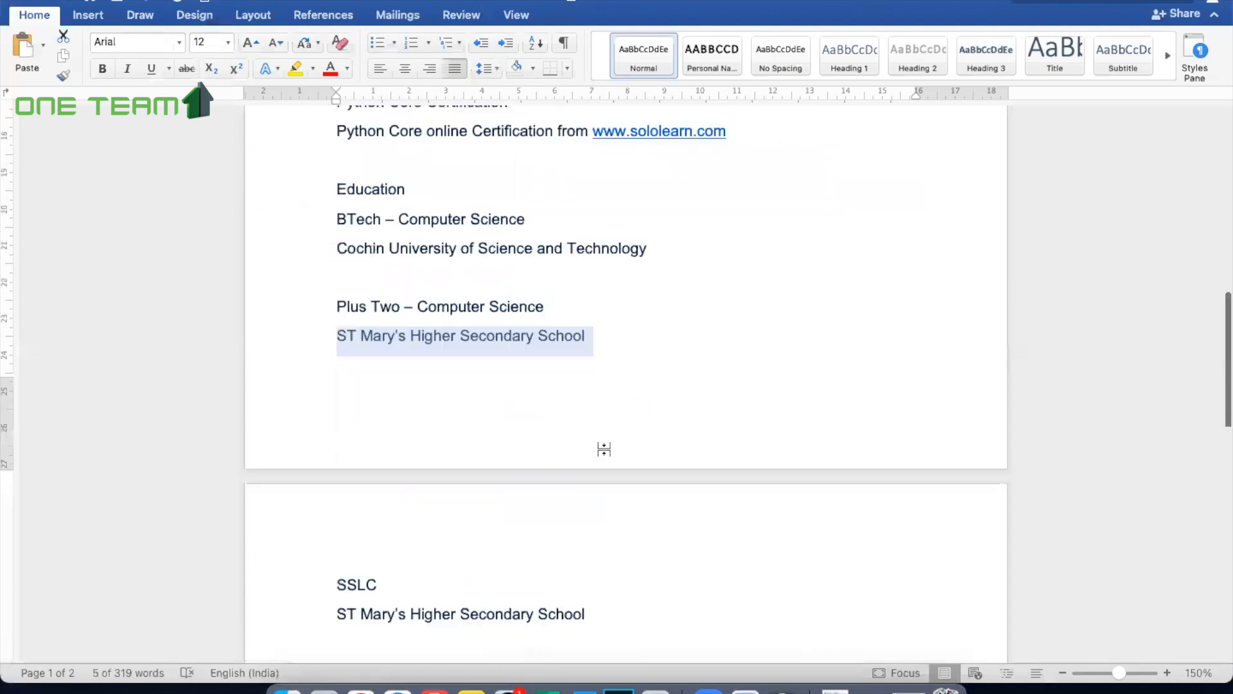
{"action": "scroll", "coordinate": [604, 449], "scroll_direction": "down", "scroll_amount": 5}
{"action": "left_click", "coordinate": [603, 448]}
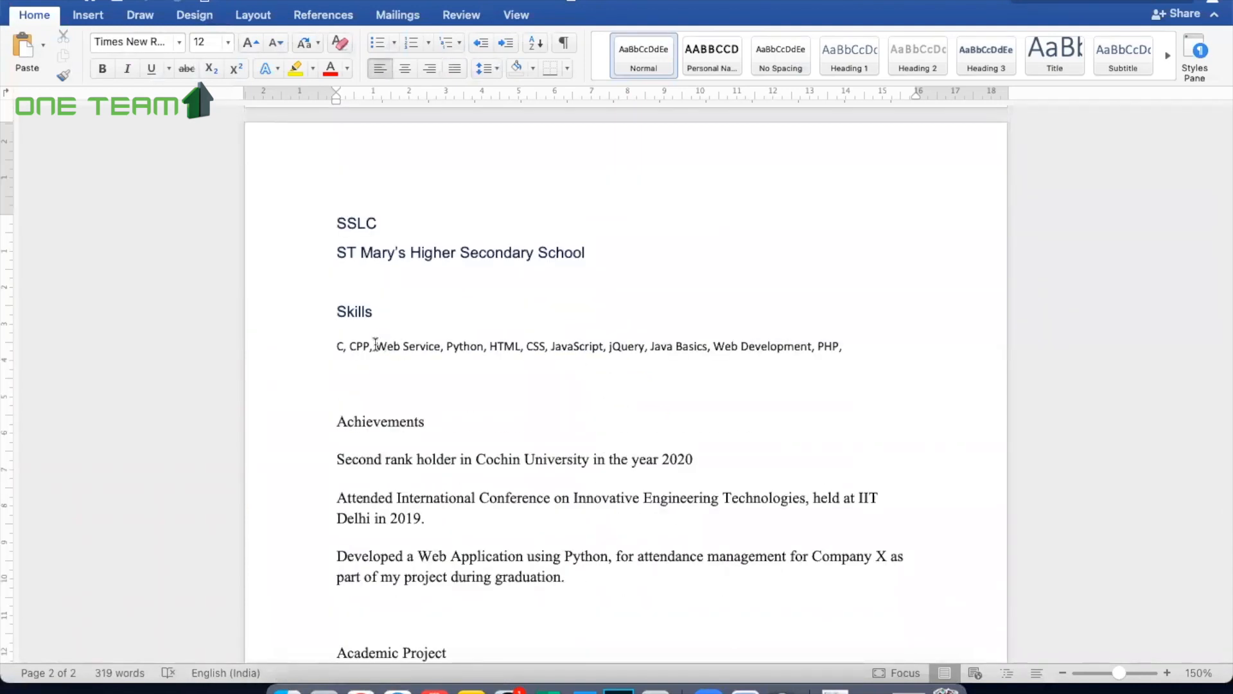
{"action": "left_click_drag", "start_coordinate": [376, 345], "coordinate": [441, 347]}
{"action": "key", "text": "super+c"}
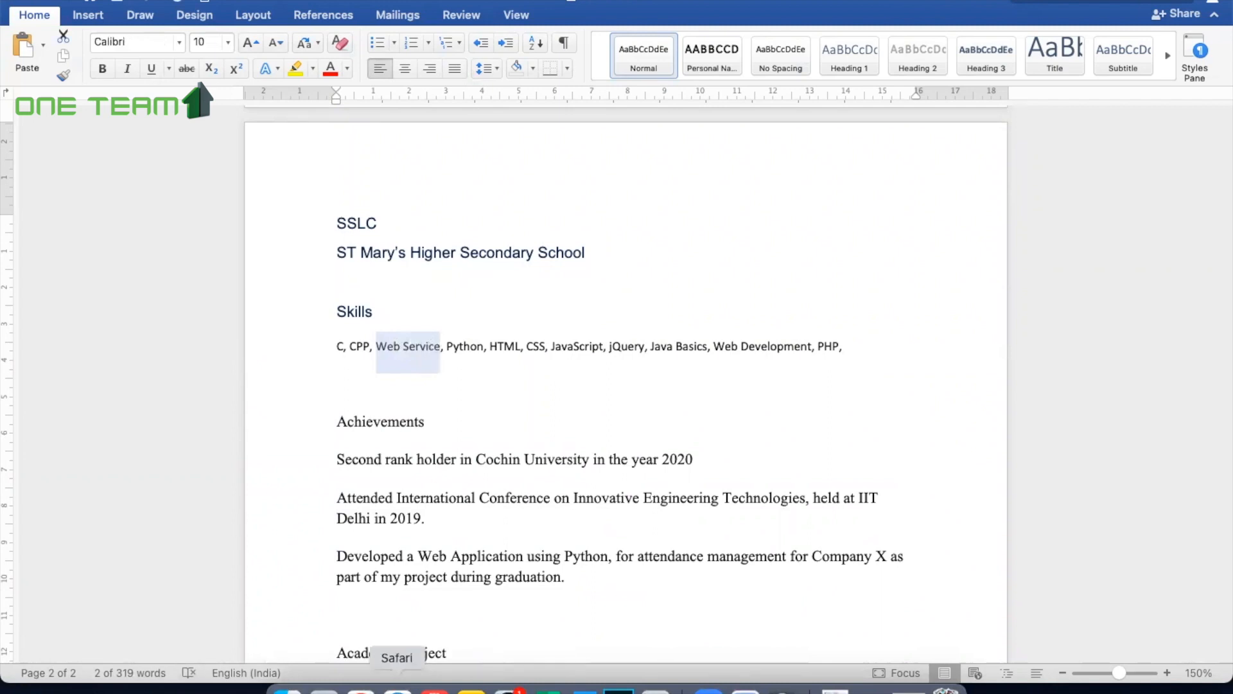
{"action": "left_click", "coordinate": [399, 687]}
{"action": "key", "text": "super+v"}
{"action": "key", "text": "Return"}
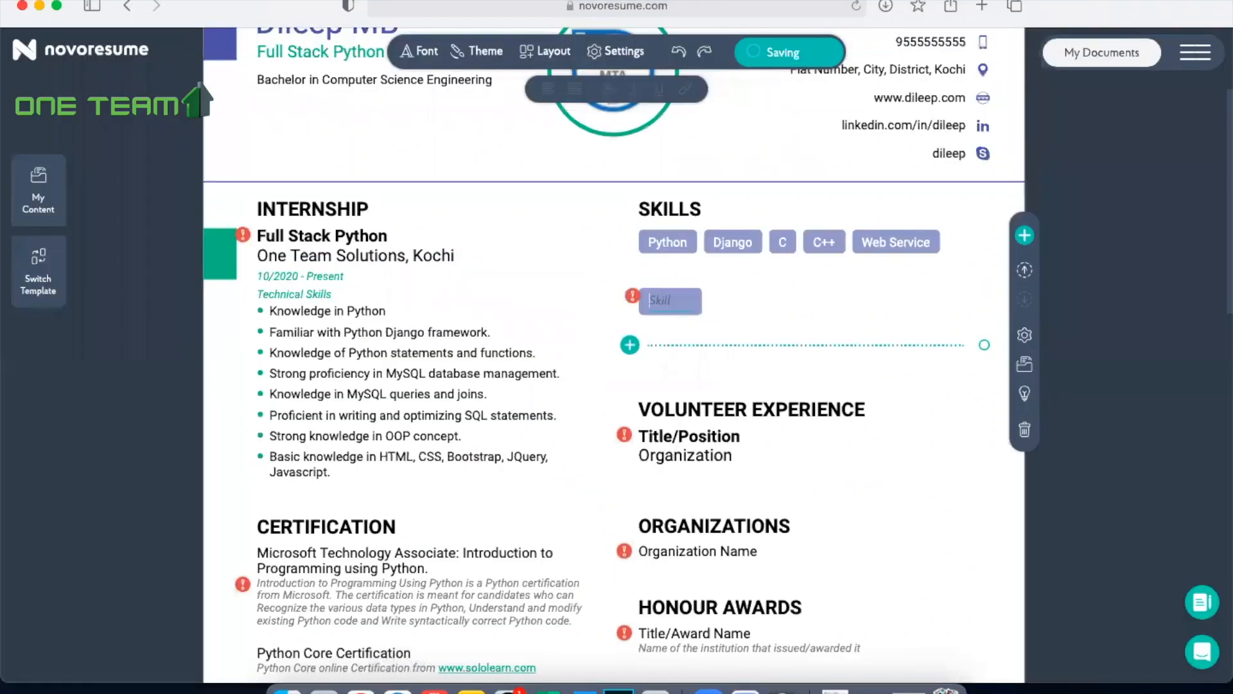
Step: Check the skills list in Word and add PHP, HTML, CSS and JavaScript to the Skills section in Safari
{"action": "left_click", "coordinate": [582, 686]}
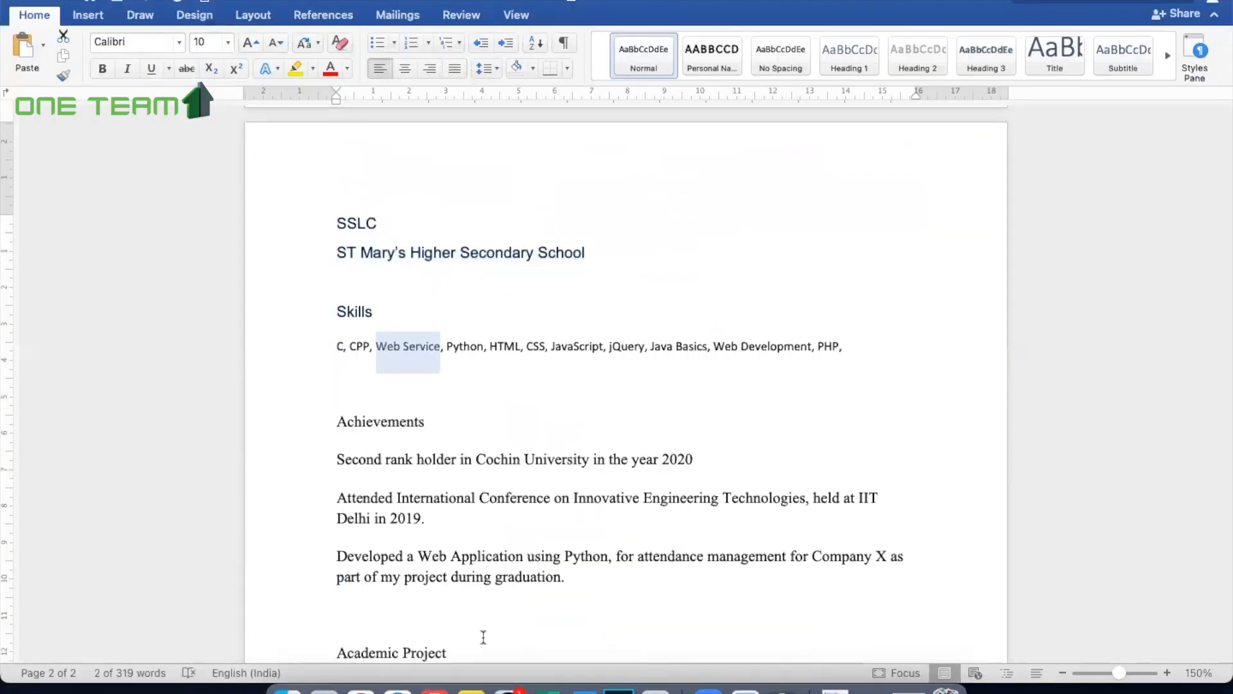
{"action": "left_click", "coordinate": [397, 687]}
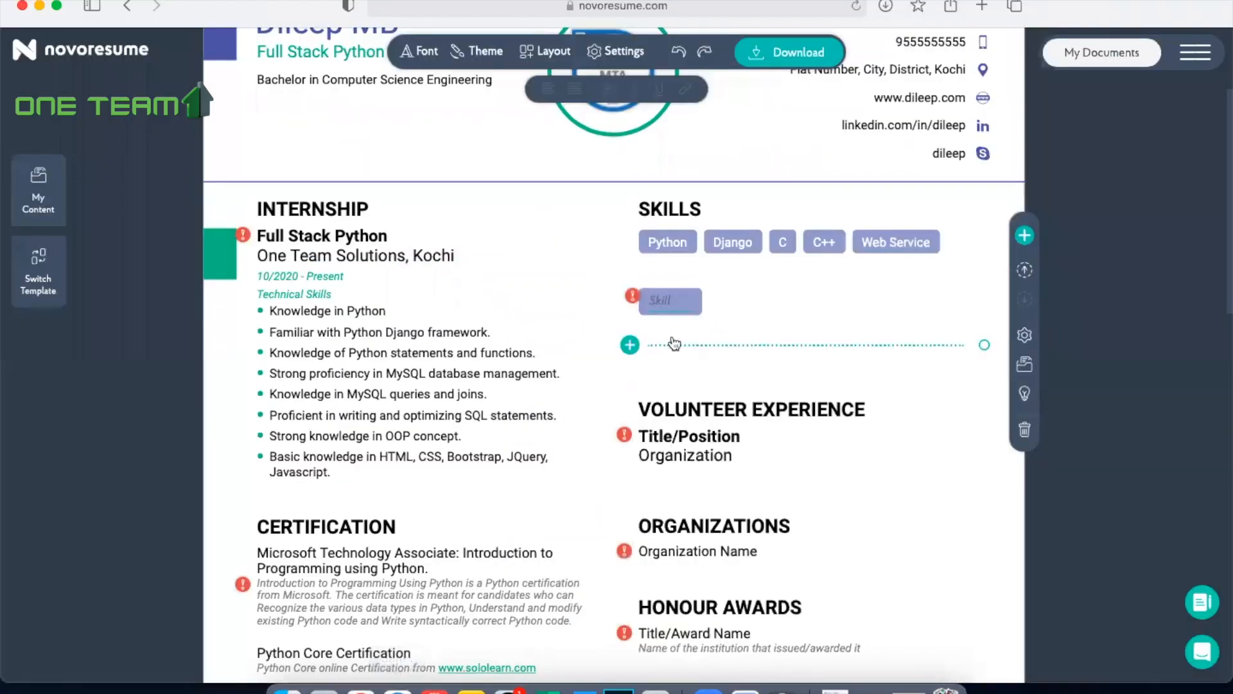
{"action": "type", "text": "PHP"}
{"action": "key", "text": "Return"}
{"action": "type", "text": "HR"}
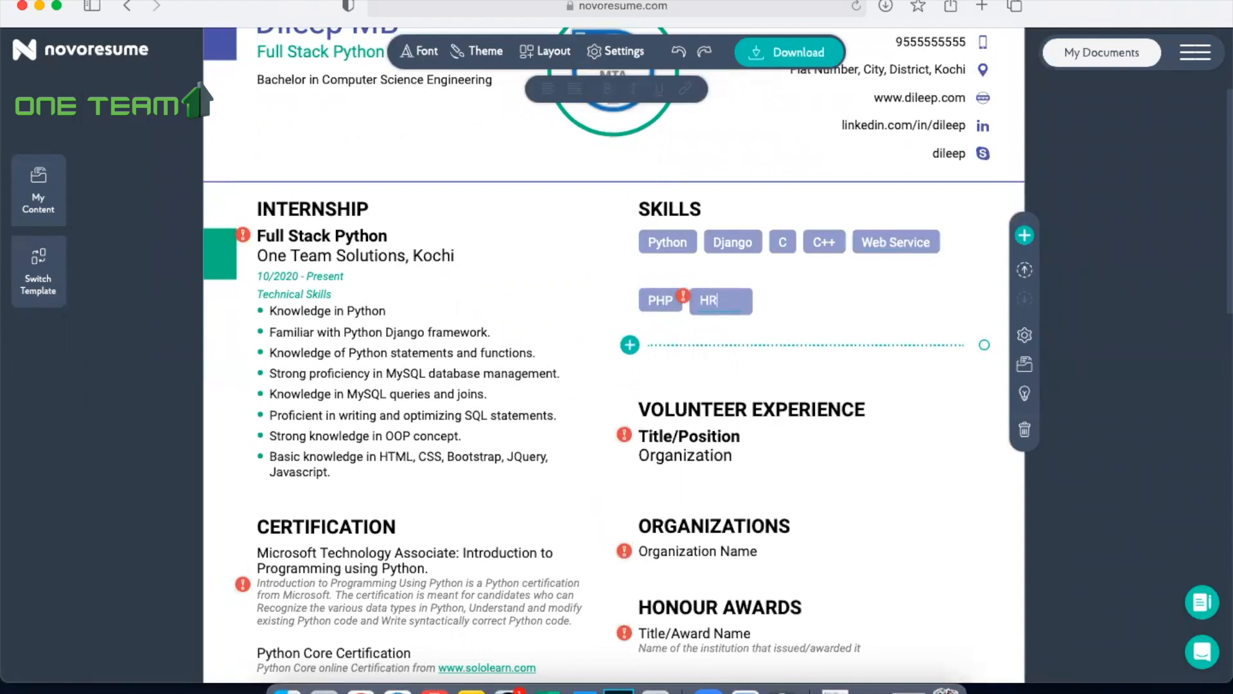
{"action": "type", "text": "ML"}
{"action": "key", "text": "Return"}
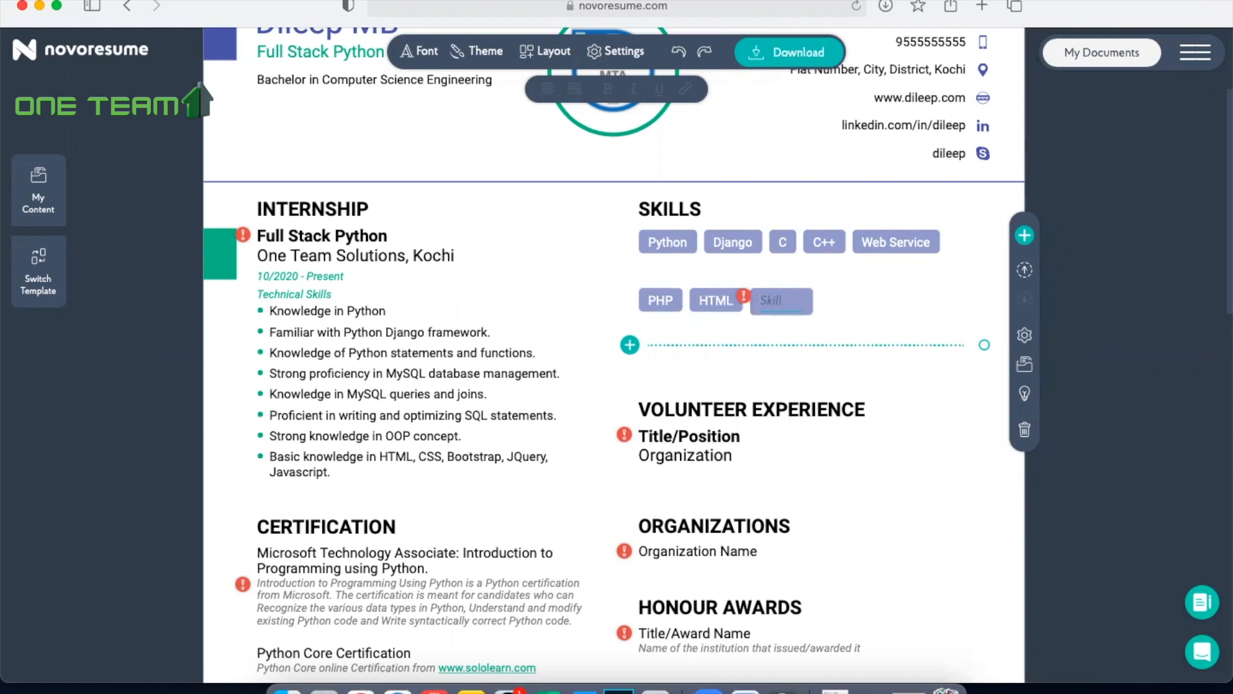
{"action": "type", "text": "CSS"}
{"action": "key", "text": "Return"}
{"action": "type", "text": "JavaScript"}
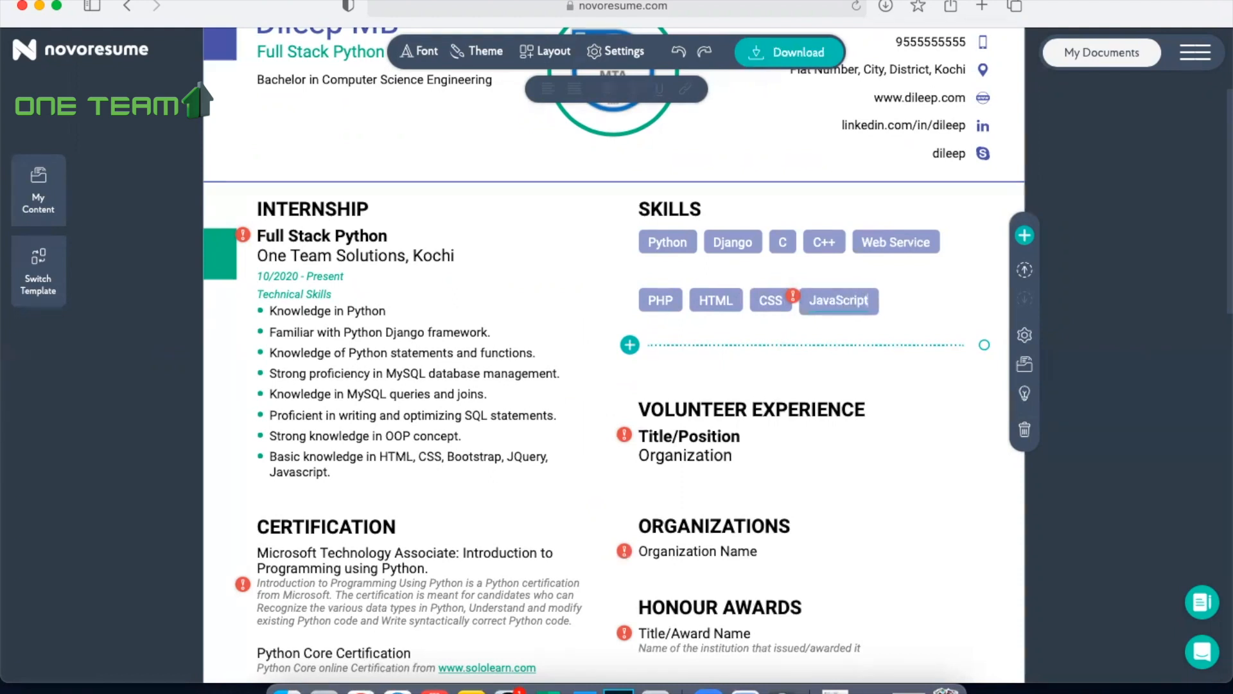
{"action": "key", "text": "Return"}
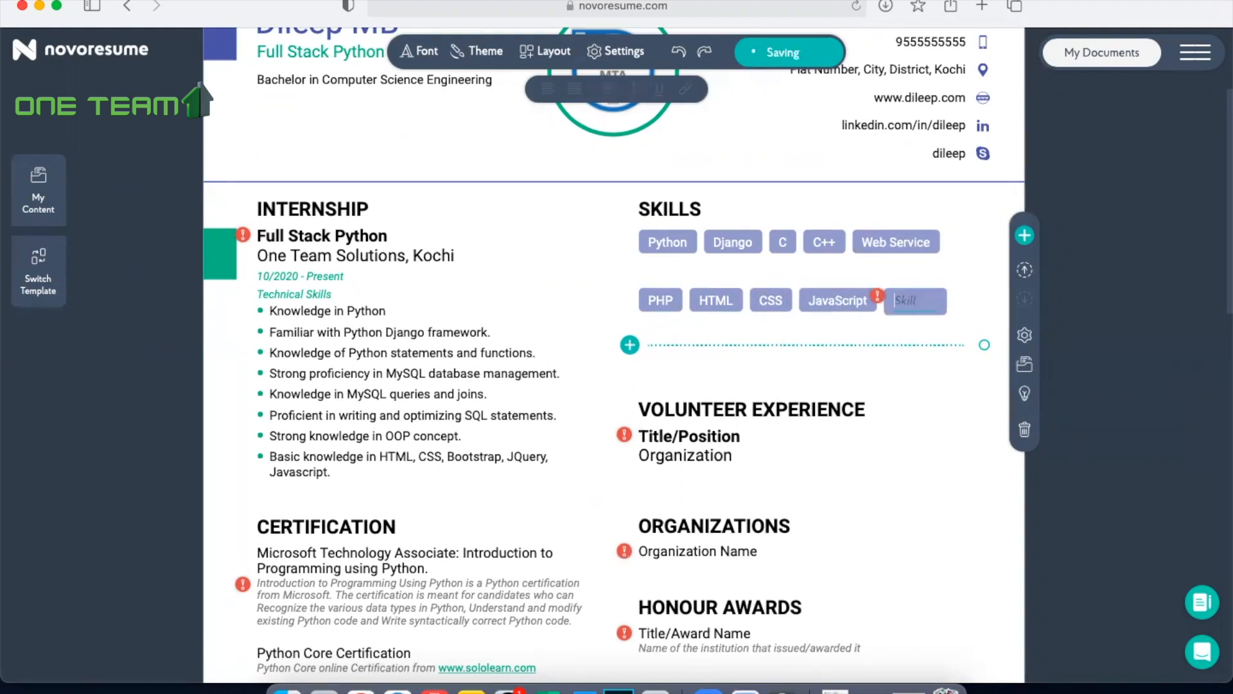
Step: Check the Word skills list again and add WordPress and Photoshop to the Skills section in Safari
{"action": "left_click", "coordinate": [583, 690]}
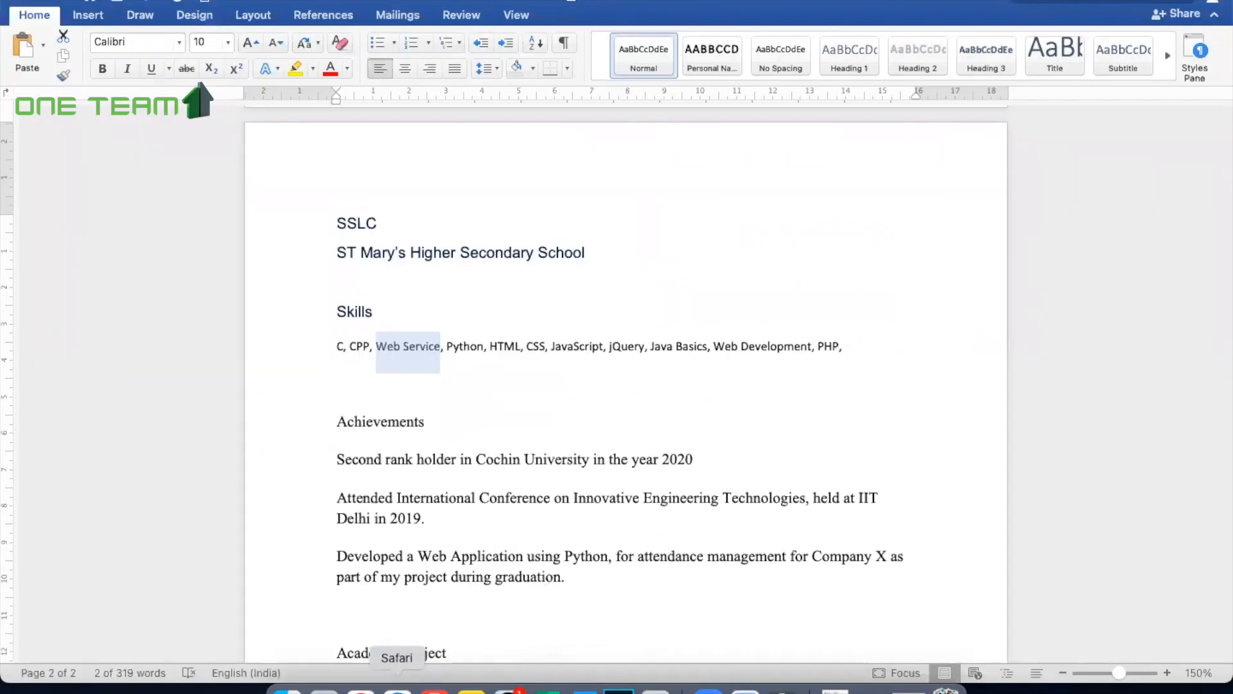
{"action": "left_click", "coordinate": [398, 690]}
{"action": "type", "text": "We"}
{"action": "key", "text": "BackSpace"}
{"action": "type", "text": "ordPress"}
{"action": "key", "text": "Return"}
{"action": "type", "text": "Photoshop"}
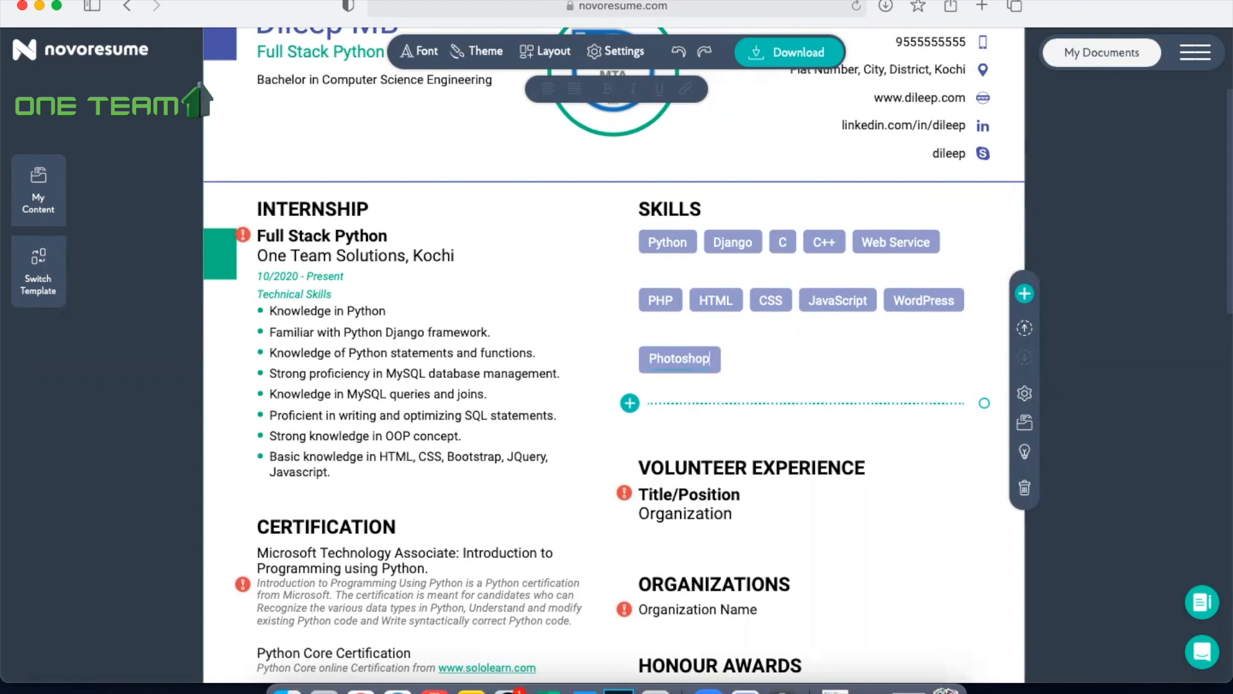
{"action": "key", "text": "Return"}
Step: Add the skills Word, Excel and Prezi at the end of the Skills section
{"action": "type", "text": "Word"}
{"action": "key", "text": "Return"}
{"action": "type", "text": "Excel"}
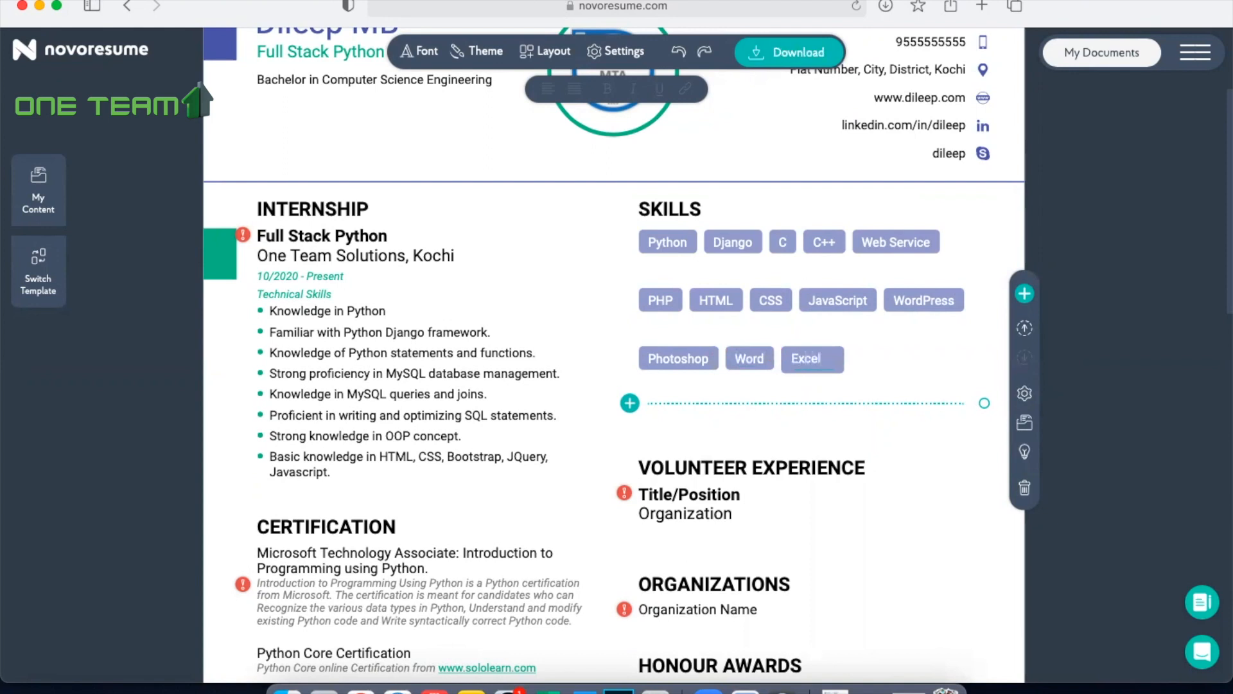
{"action": "key", "text": "Return"}
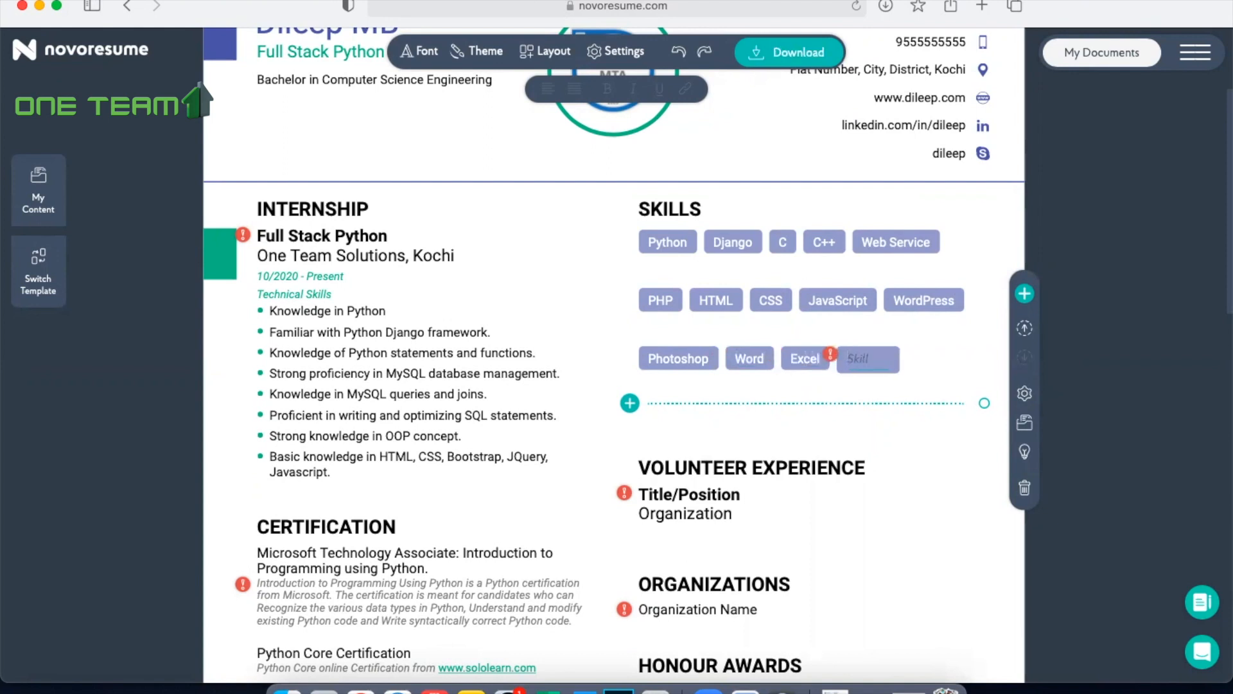
{"action": "type", "text": "Prezi"}
Step: Delete the Volunteer Experience section from the resume
{"action": "scroll", "coordinate": [924, 338], "scroll_direction": "down", "scroll_amount": 4}
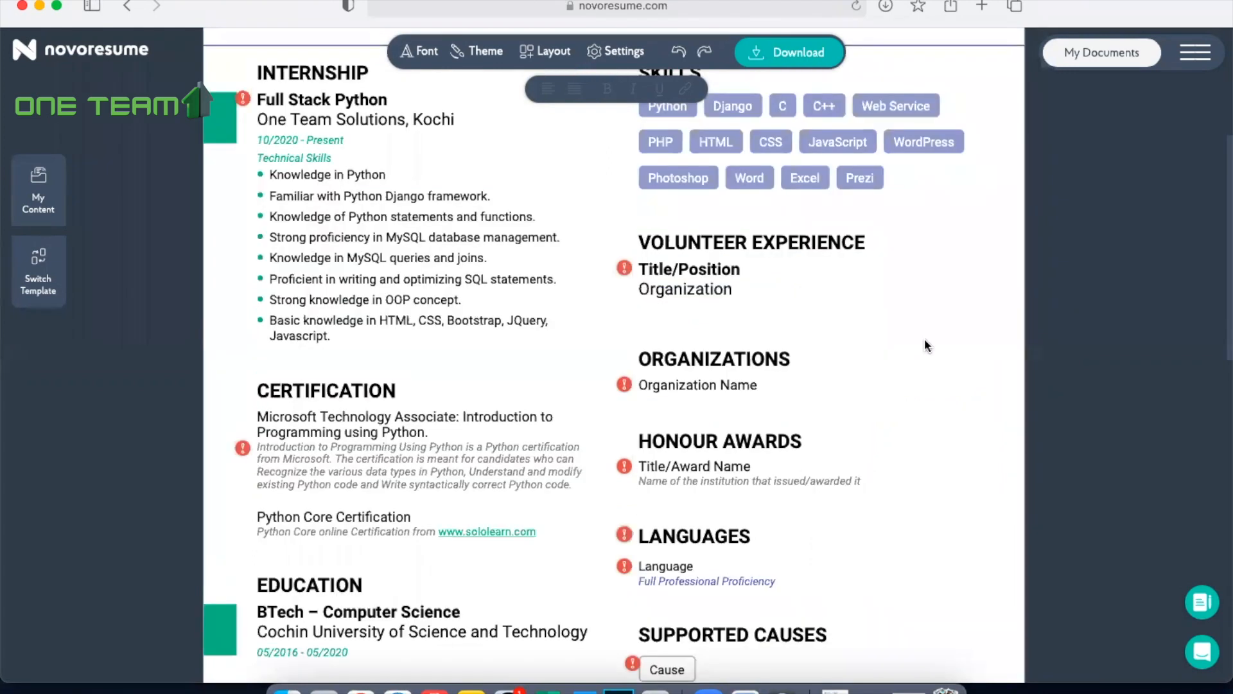
{"action": "scroll", "coordinate": [924, 338], "scroll_direction": "down", "scroll_amount": 1}
{"action": "scroll", "coordinate": [925, 340], "scroll_direction": "up", "scroll_amount": 1}
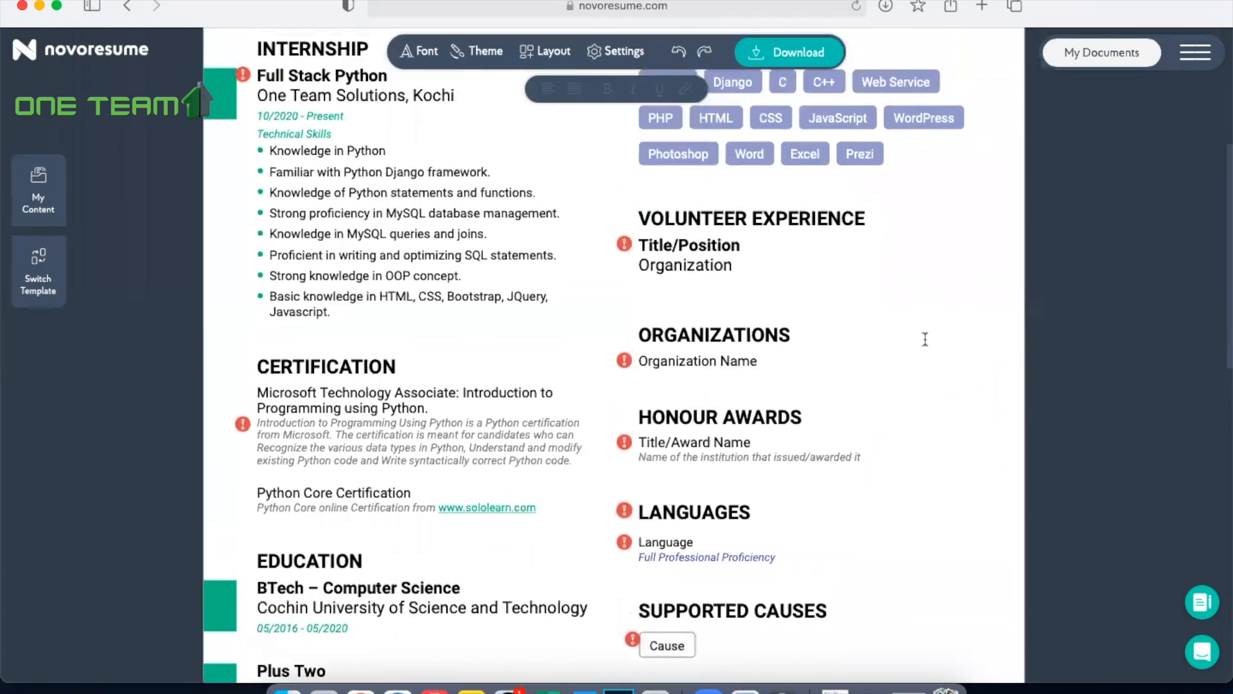
{"action": "left_click", "coordinate": [744, 219]}
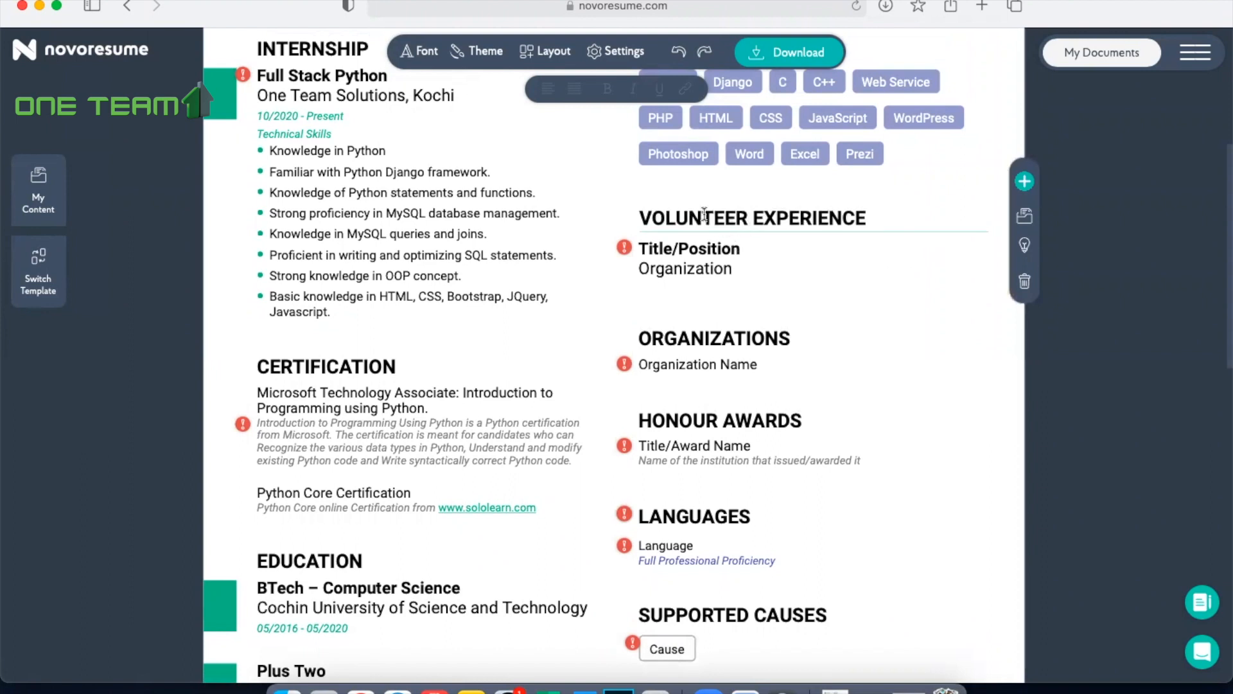
{"action": "left_click", "coordinate": [1026, 284]}
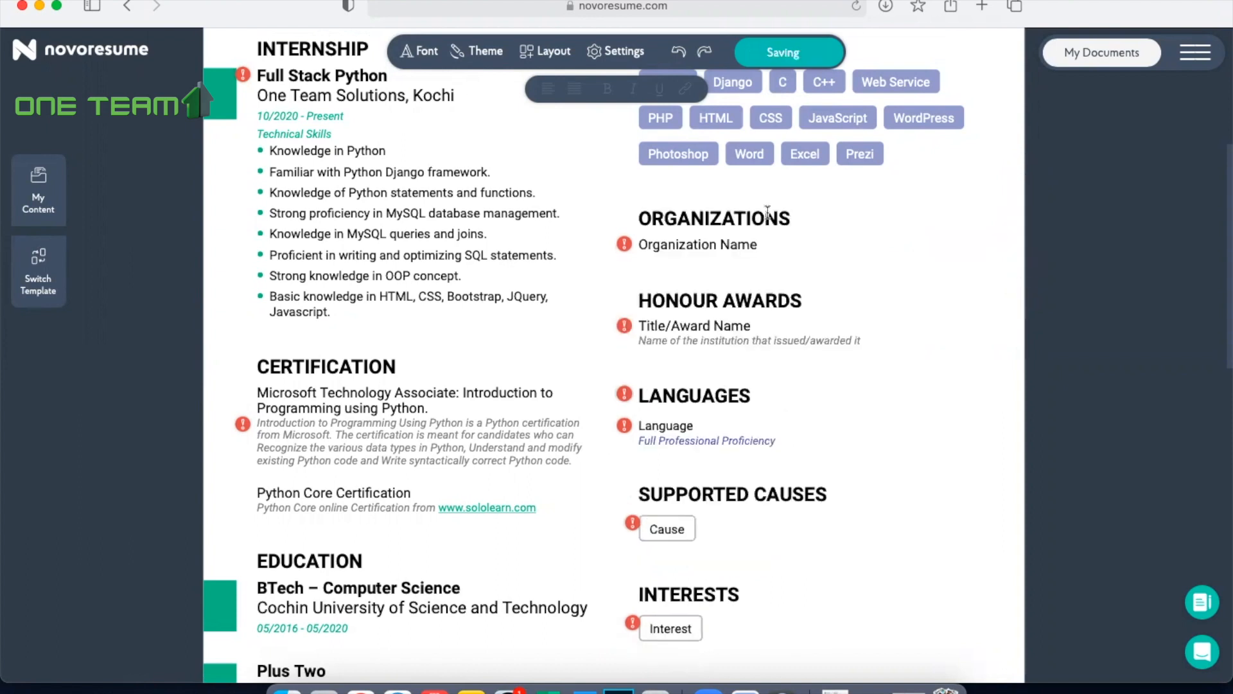
Step: Rename the Organizations section heading to ACHIEVEMENT
{"action": "left_click_drag", "start_coordinate": [797, 217], "coordinate": [622, 214]}
{"action": "type", "text": "A"}
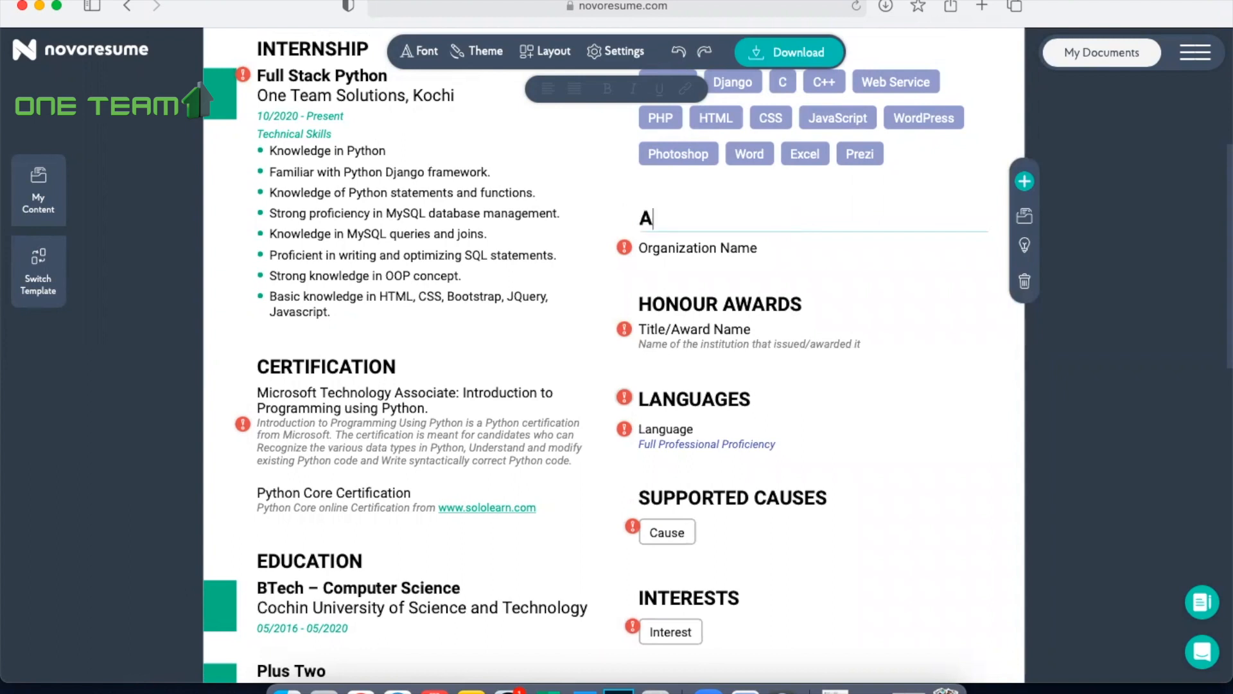
{"action": "type", "text": "CHIVEMENT"}
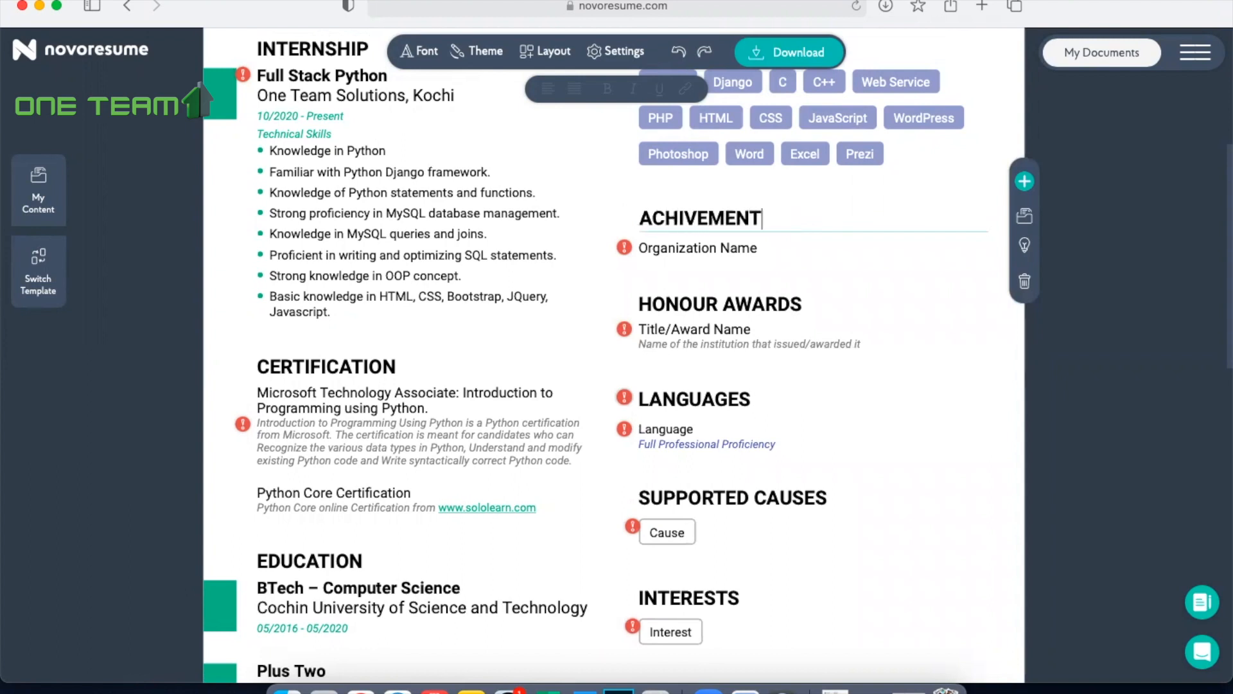
{"action": "key", "text": "BackSpace"}
{"action": "key", "text": "BackSpace"}
{"action": "key", "text": "BackSpace"}
{"action": "key", "text": "BackSpace"}
{"action": "key", "text": "BackSpace"}
{"action": "key", "text": "BackSpace"}
{"action": "type", "text": "EVEMENT"}
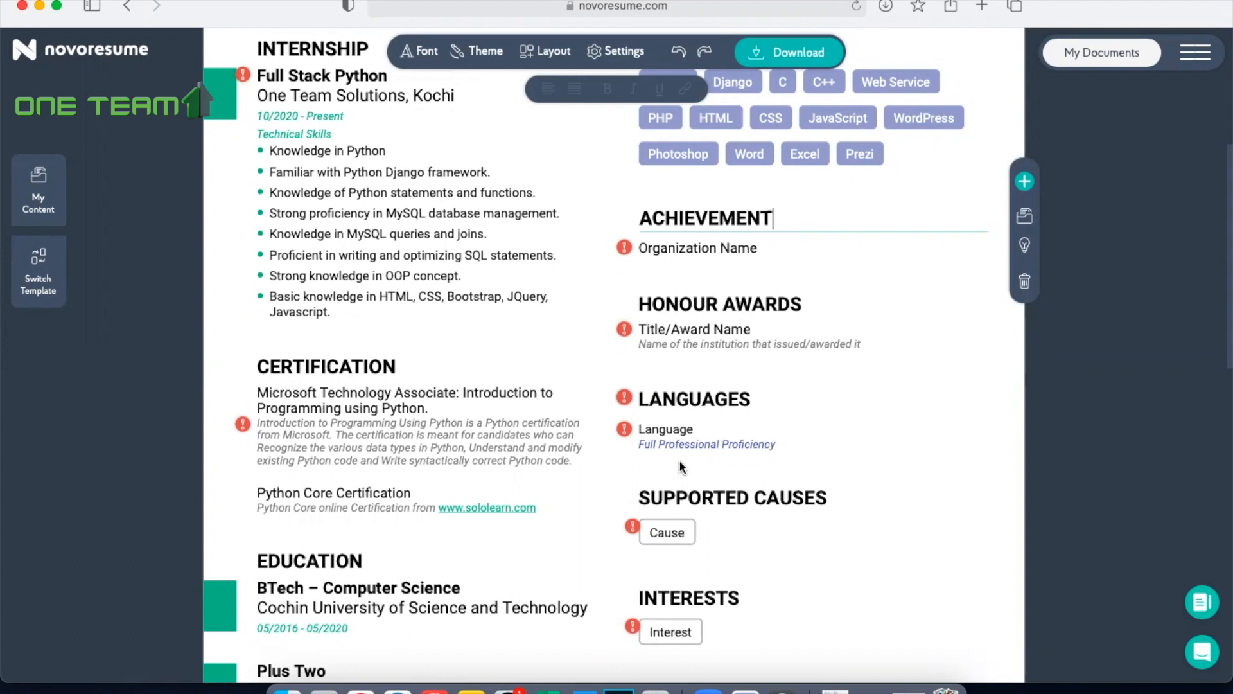
Step: Try to copy the Word line "Second rank holder in Cochin University in the year 2020" into the first ACHIEVEMENT entry in Safari
{"action": "left_click", "coordinate": [711, 249]}
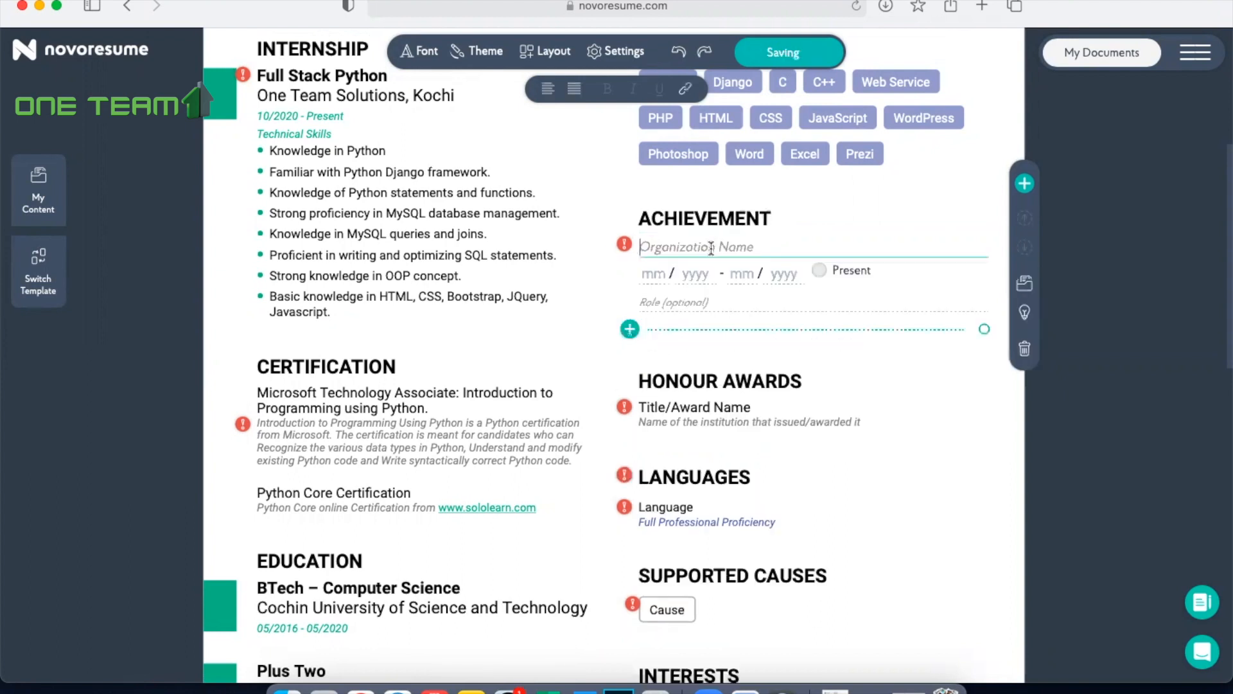
{"action": "left_click", "coordinate": [582, 690]}
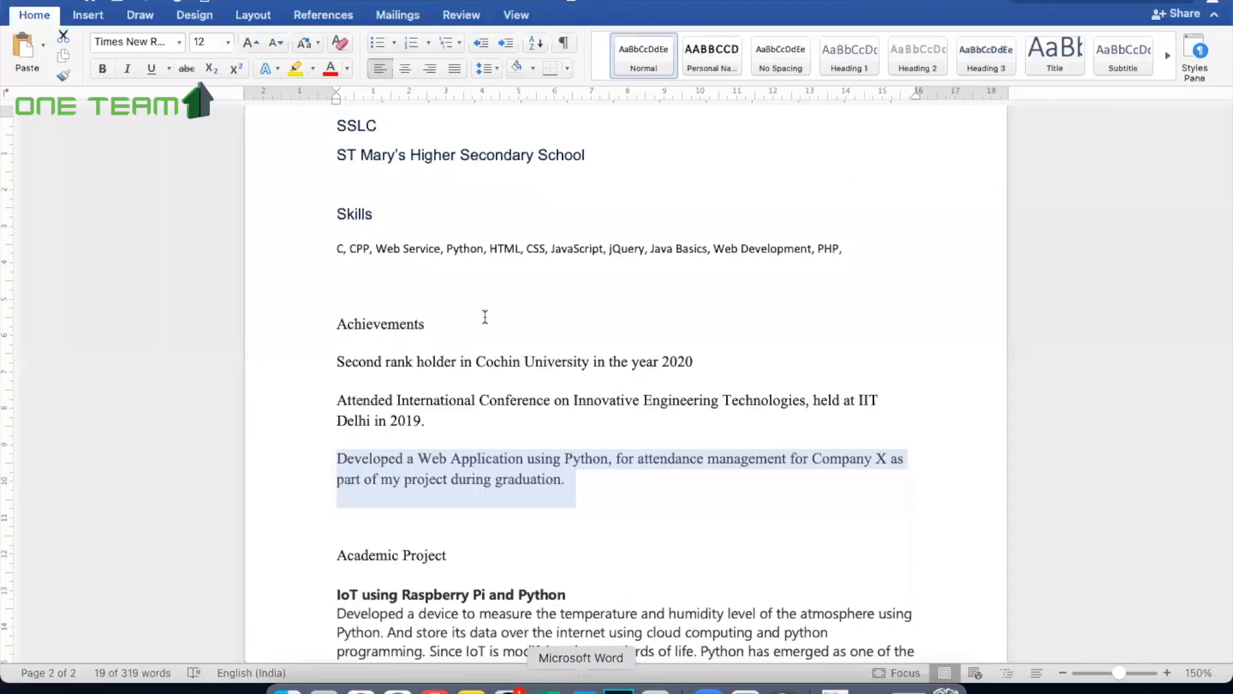
{"action": "left_click_drag", "start_coordinate": [338, 360], "coordinate": [697, 359]}
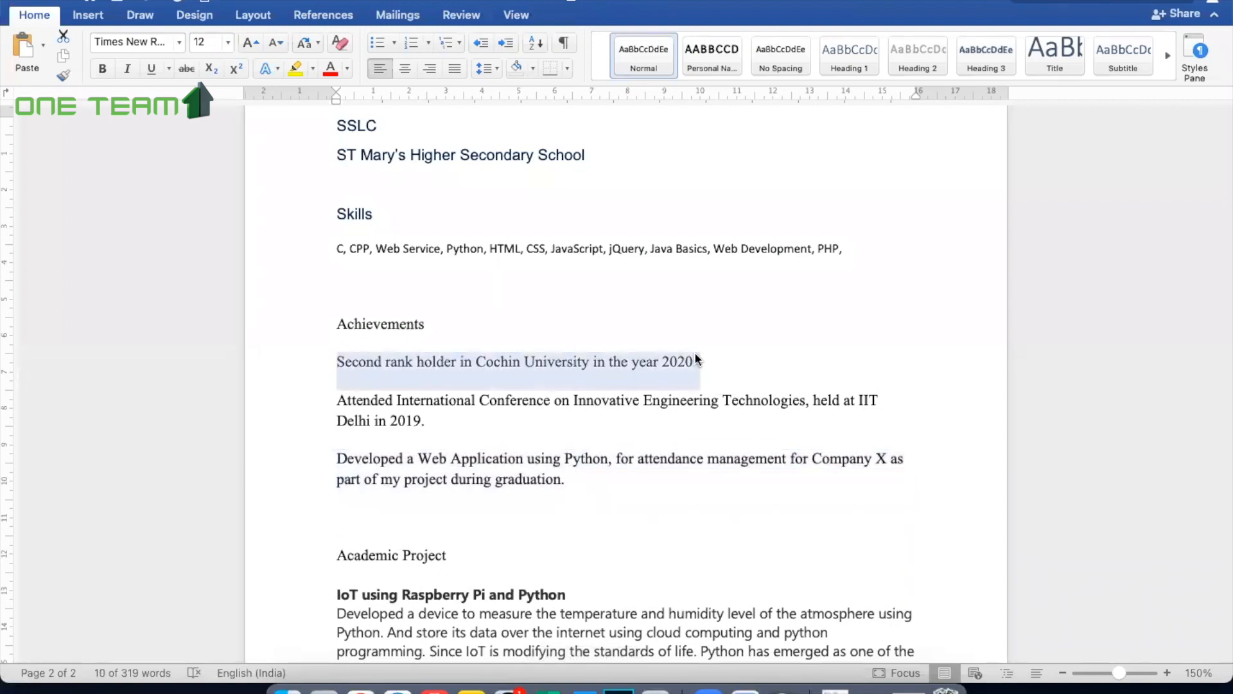
{"action": "left_click", "coordinate": [397, 690]}
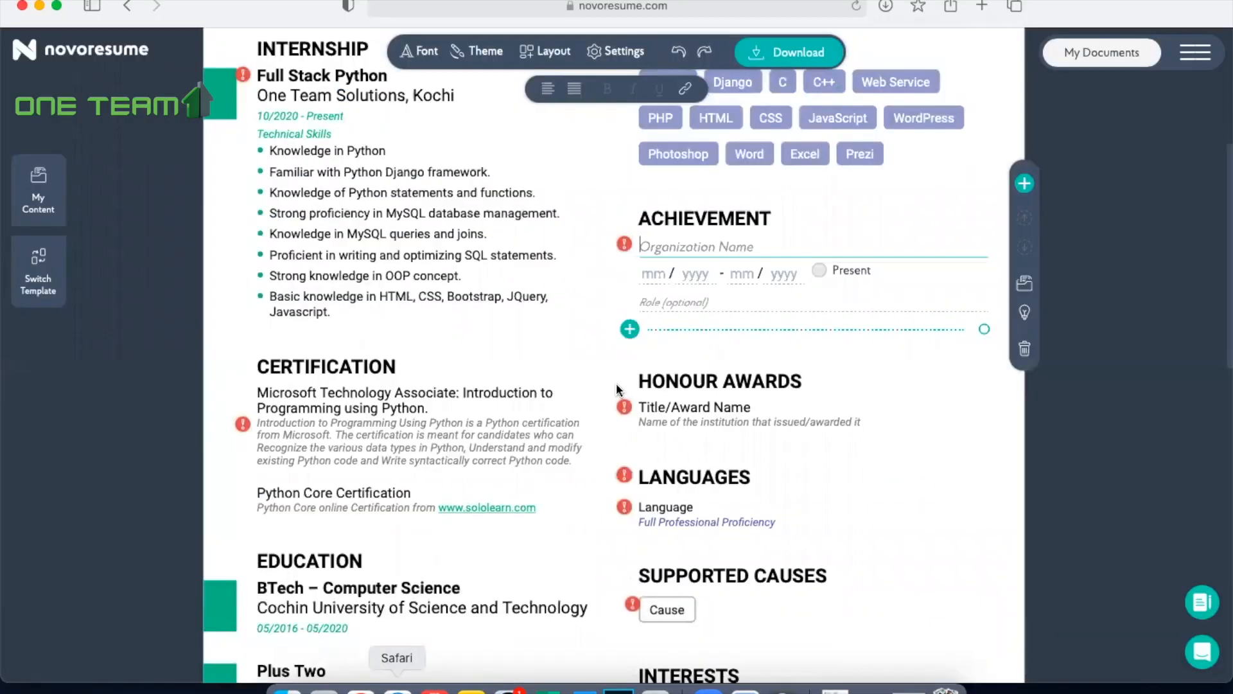
{"action": "type", "text": "Developed a Web Application using Python, for attendance management for Company X as part of my project during graduation."}
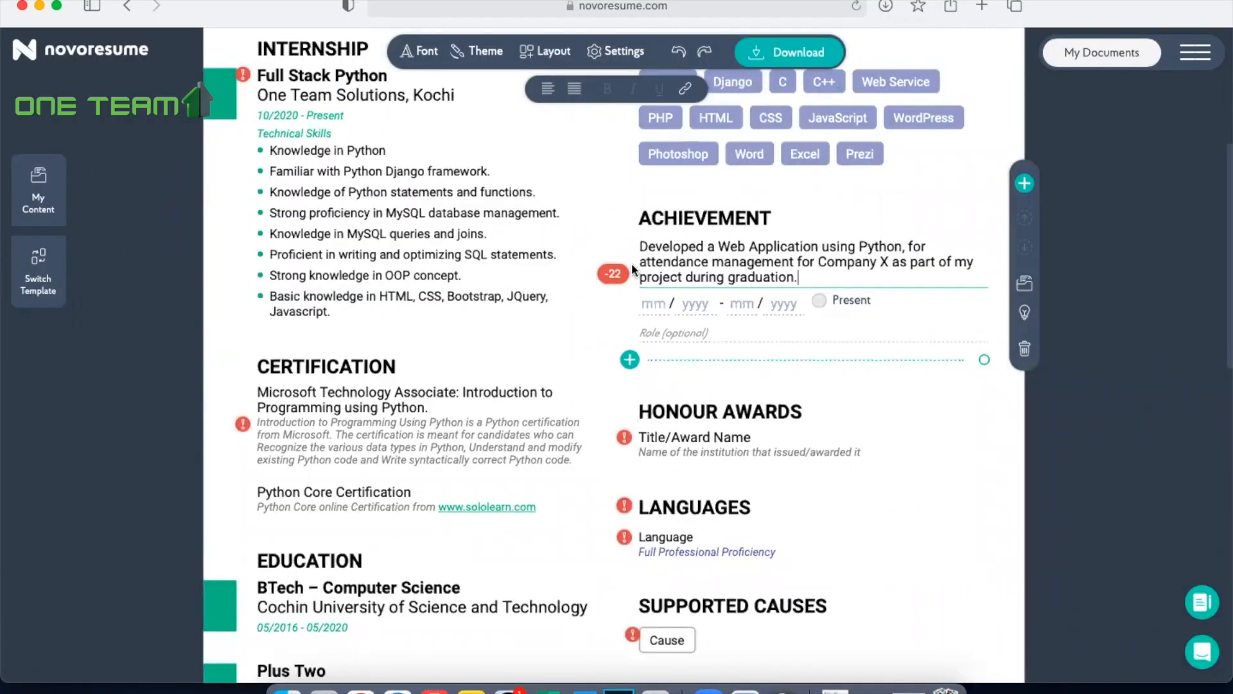
Step: Add a second ACHIEVEMENT entry with the International Conference on Innovative Engineering Technologies line copied from the Word document
{"action": "left_click", "coordinate": [630, 360]}
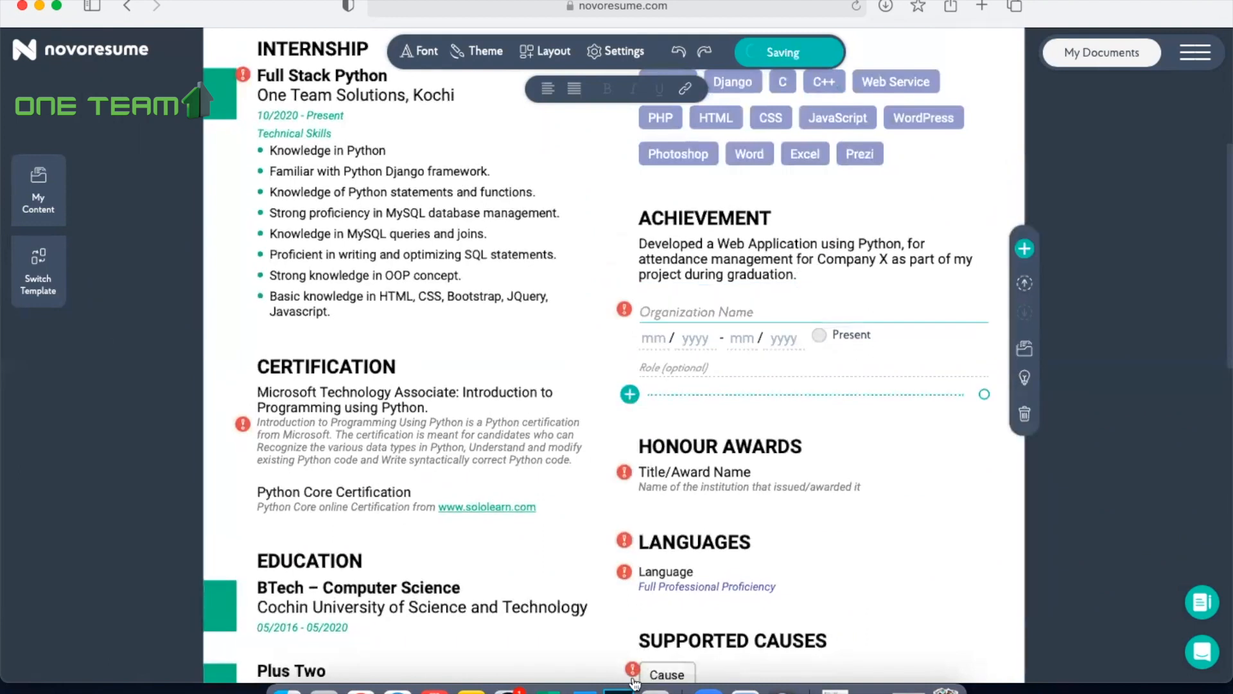
{"action": "left_click", "coordinate": [581, 690]}
{"action": "left_click_drag", "start_coordinate": [437, 420], "coordinate": [339, 410]}
{"action": "key", "text": "super+c"}
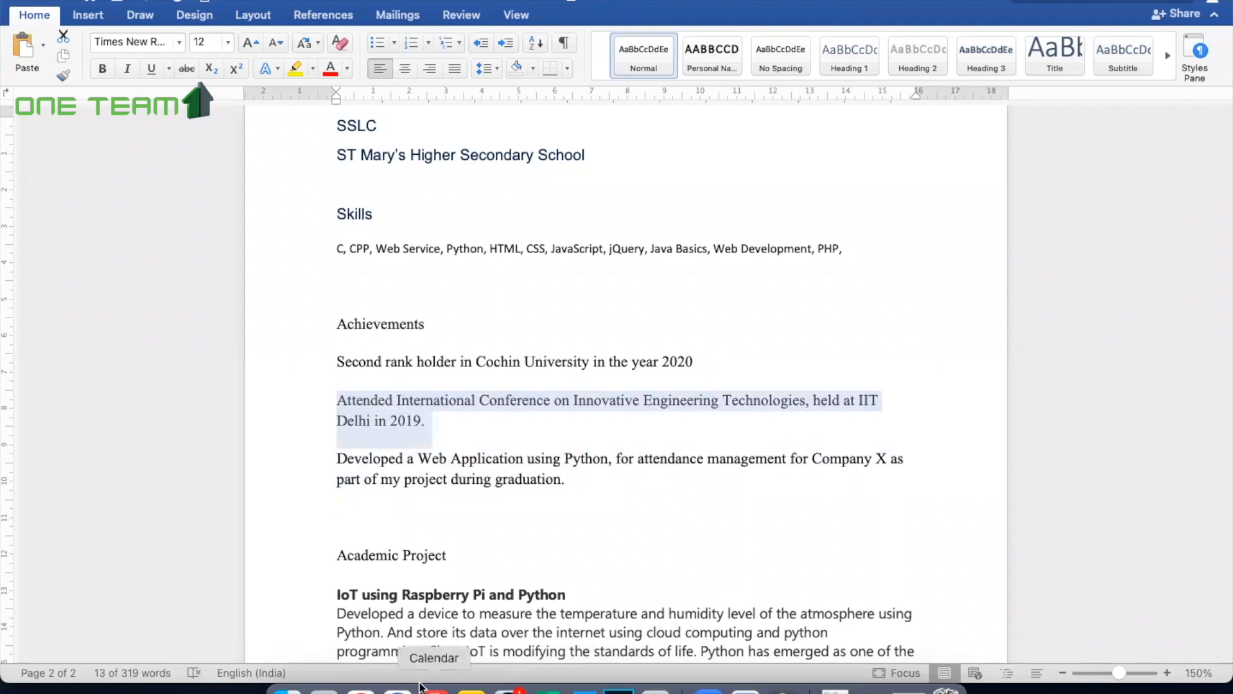
{"action": "left_click", "coordinate": [398, 688]}
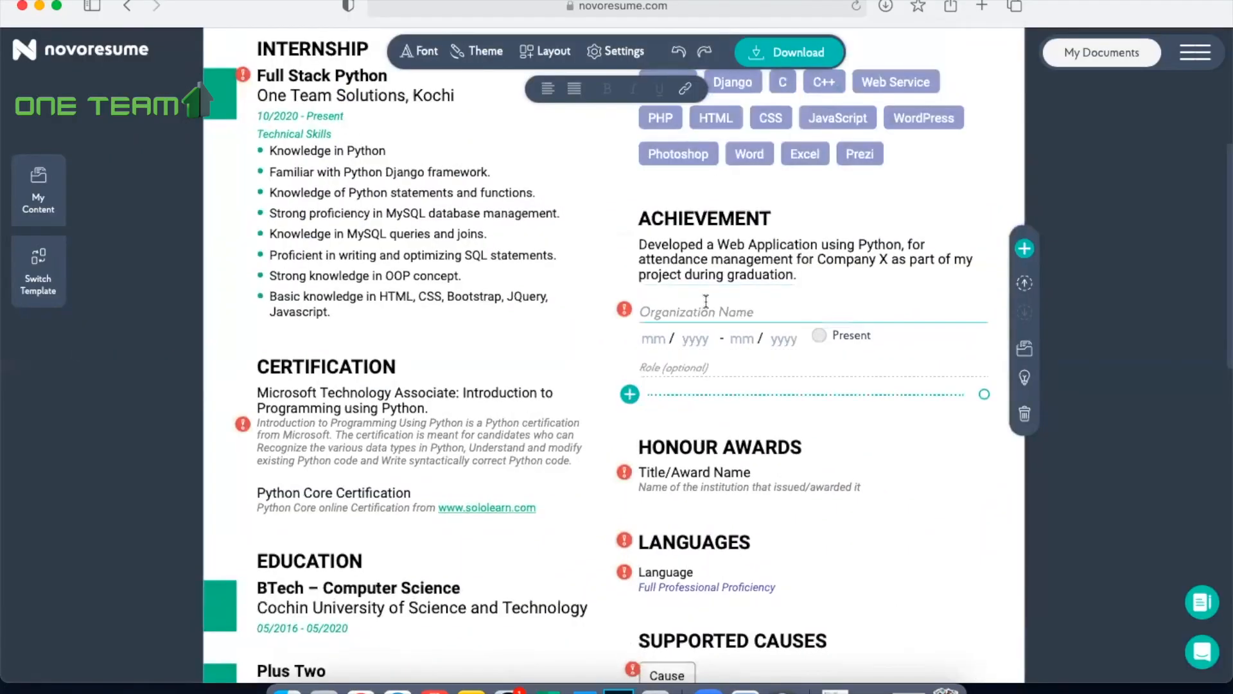
{"action": "key", "text": "super+v"}
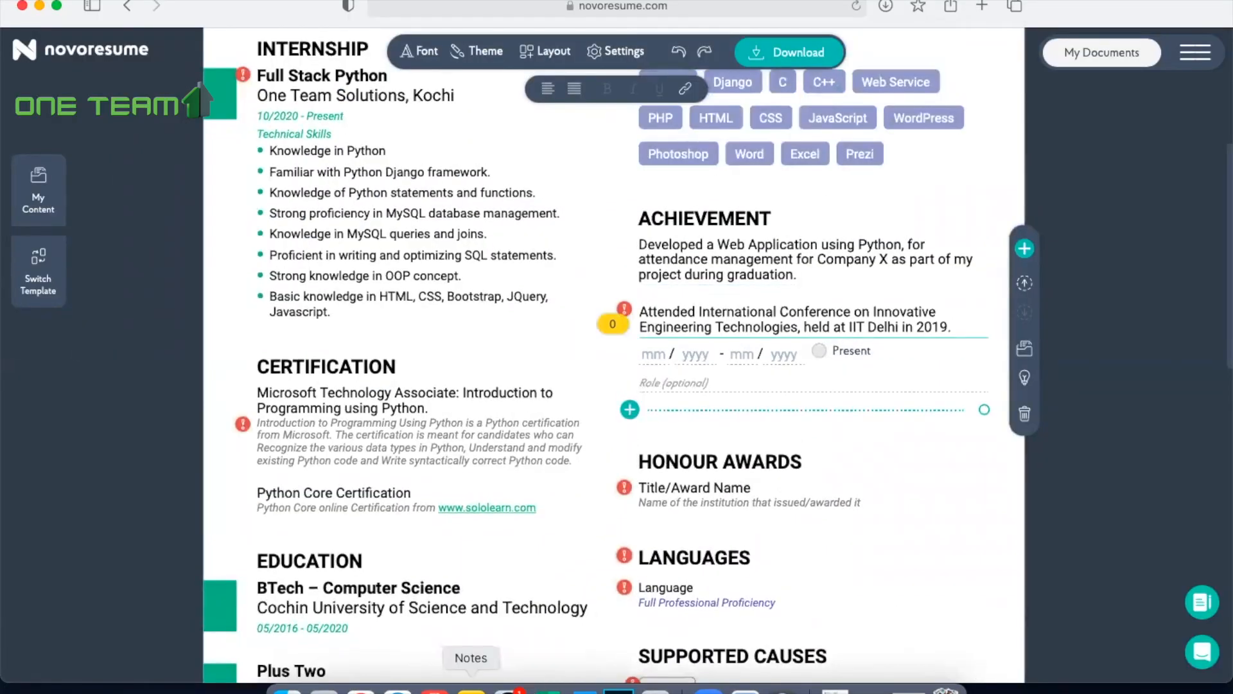
Step: Add a third ACHIEVEMENT entry with the Word line about the Python web application for attendance management at Company X
{"action": "left_click", "coordinate": [582, 688]}
{"action": "left_click_drag", "start_coordinate": [575, 491], "coordinate": [362, 458]}
{"action": "key", "text": "super+c"}
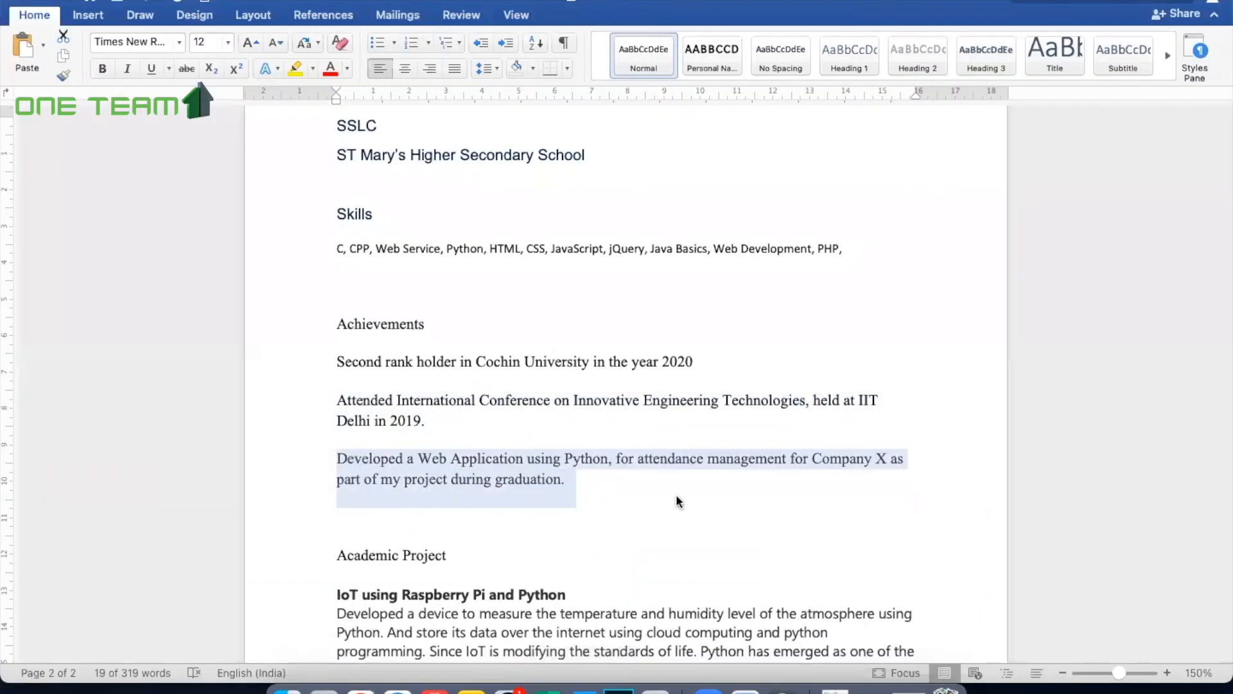
{"action": "left_click", "coordinate": [399, 689]}
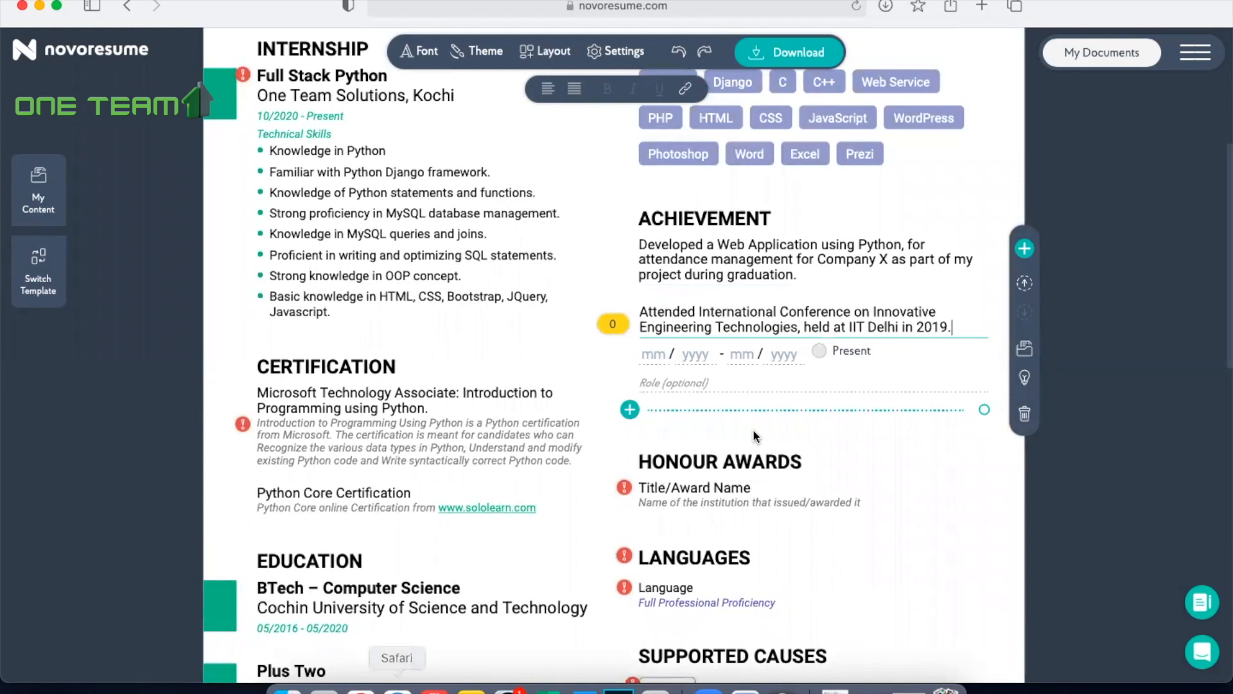
{"action": "left_click", "coordinate": [629, 409]}
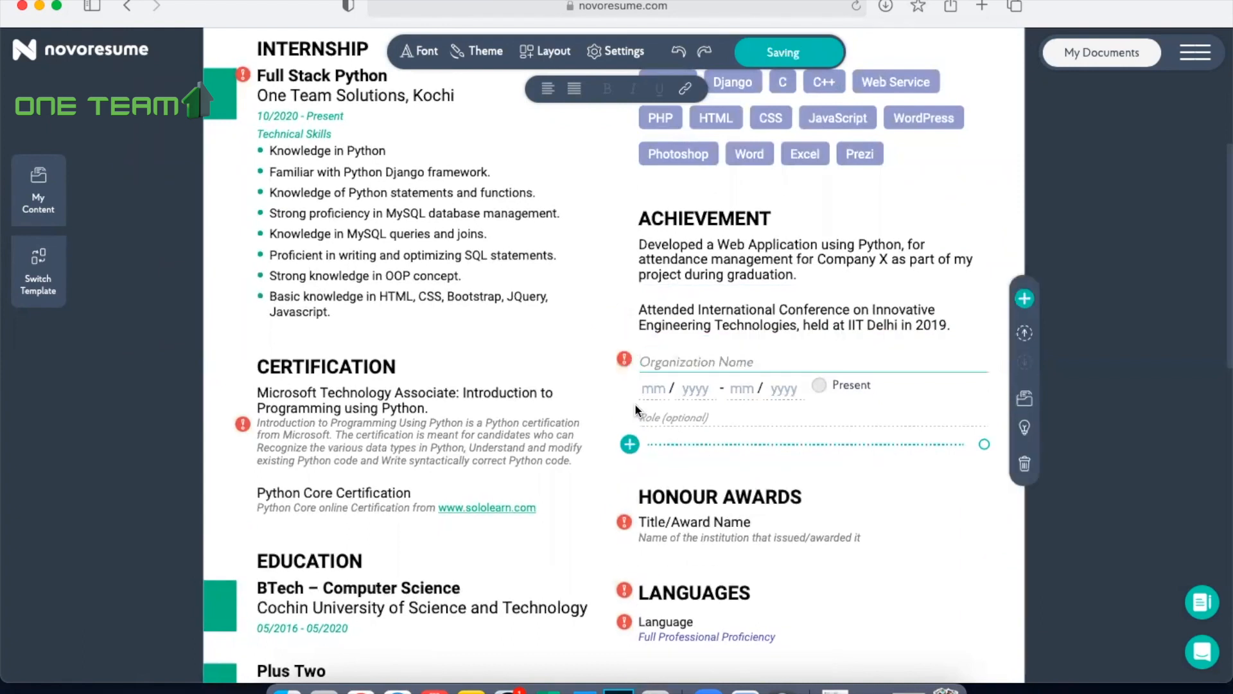
{"action": "key", "text": "super+v"}
{"action": "left_click", "coordinate": [933, 511]}
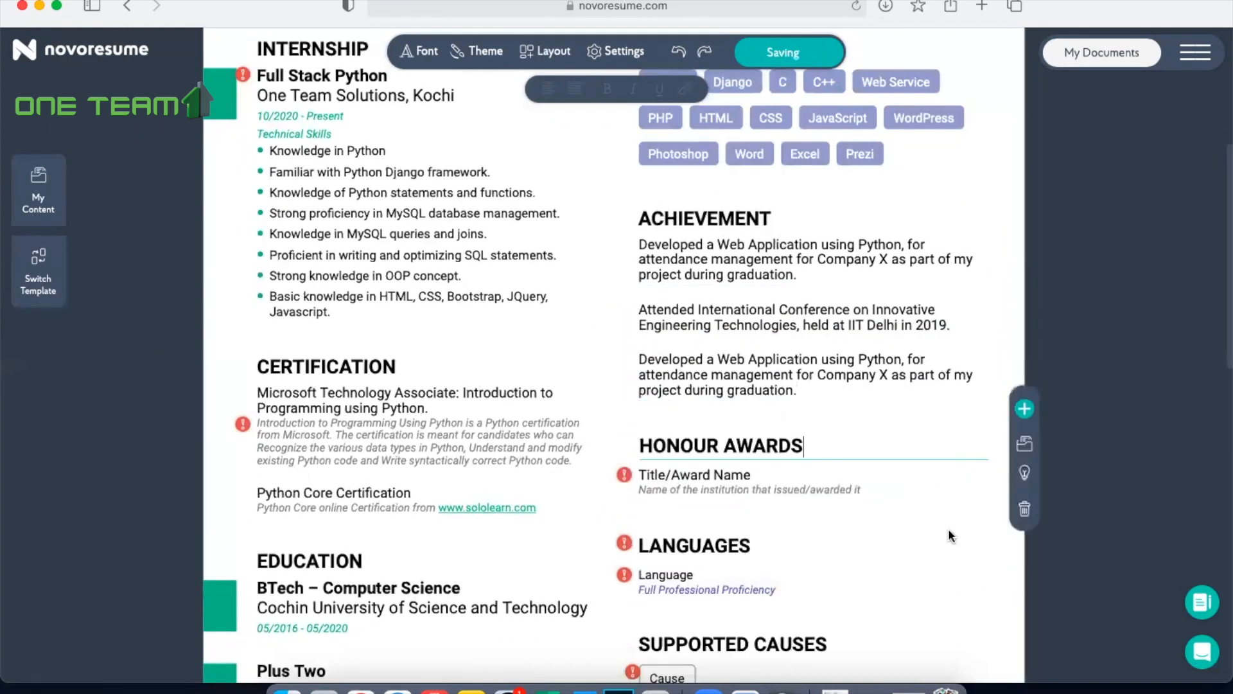
Step: Rename the HONOUR AWARDS section heading to ACADEMIC PROJECT
{"action": "scroll", "coordinate": [951, 536], "scroll_direction": "down", "scroll_amount": 1}
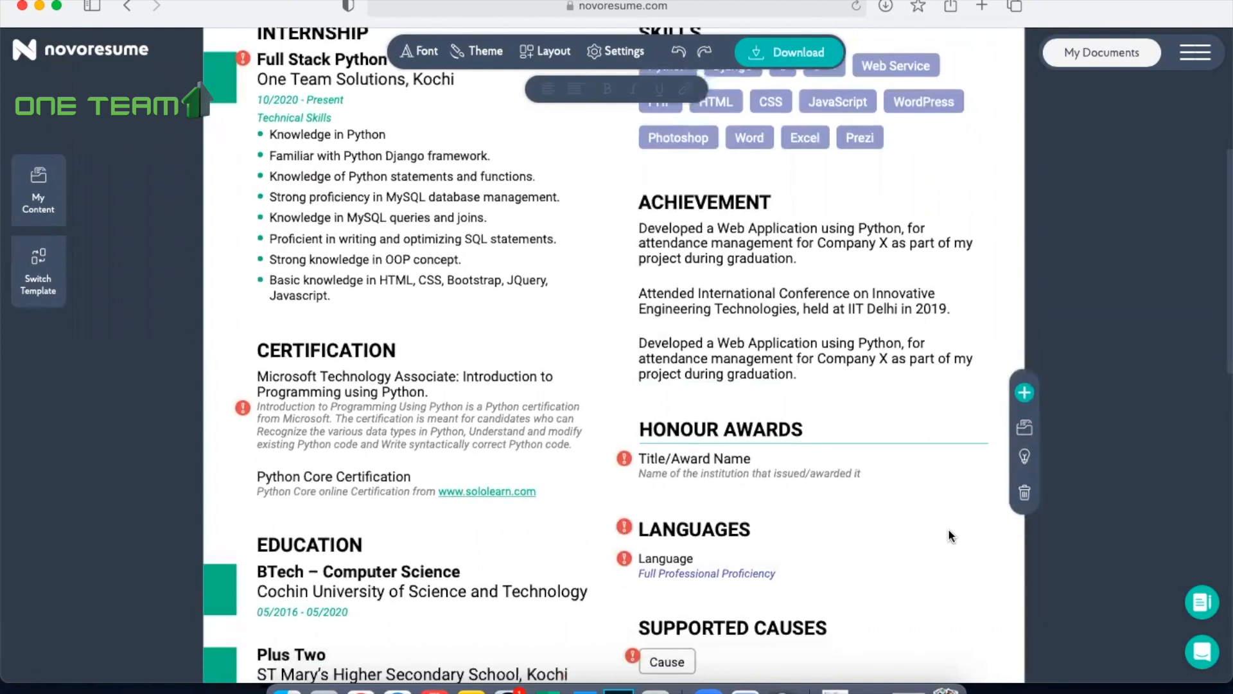
{"action": "scroll", "coordinate": [951, 536], "scroll_direction": "down", "scroll_amount": 2}
{"action": "scroll", "coordinate": [931, 395], "scroll_direction": "down", "scroll_amount": 3}
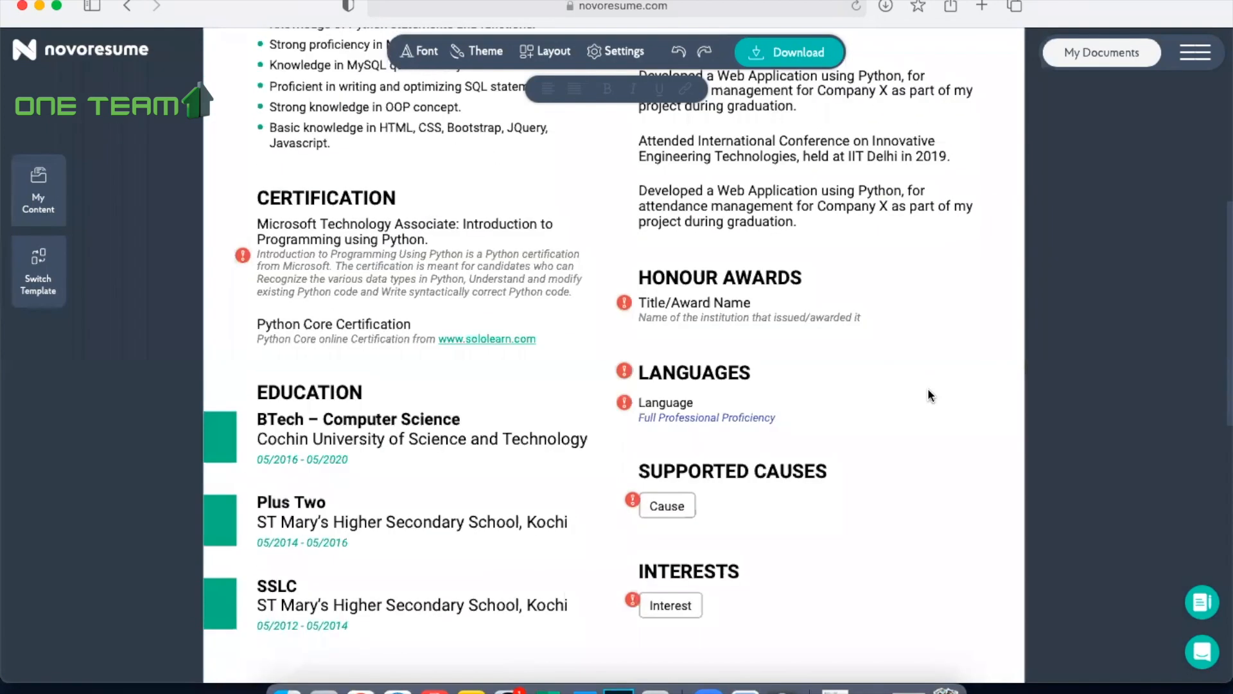
{"action": "left_click", "coordinate": [742, 283]}
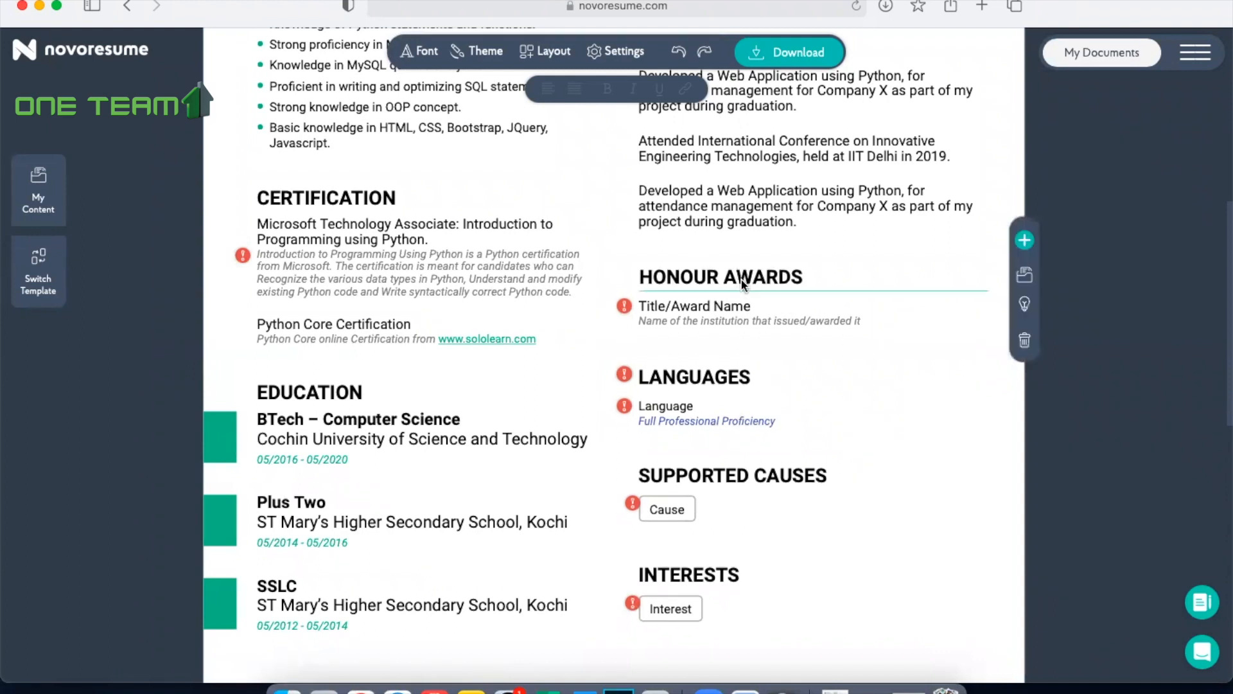
{"action": "key", "text": "BackSpace"}
{"action": "key", "text": "BackSpace"}
{"action": "key", "text": "BackSpace"}
{"action": "key", "text": "BackSpace"}
{"action": "key", "text": "BackSpace"}
{"action": "key", "text": "BackSpace"}
{"action": "key", "text": "BackSpace"}
{"action": "key", "text": "BackSpace"}
{"action": "key", "text": "BackSpace"}
{"action": "key", "text": "BackSpace"}
{"action": "key", "text": "BackSpace"}
{"action": "key", "text": "BackSpace"}
{"action": "key", "text": "BackSpace"}
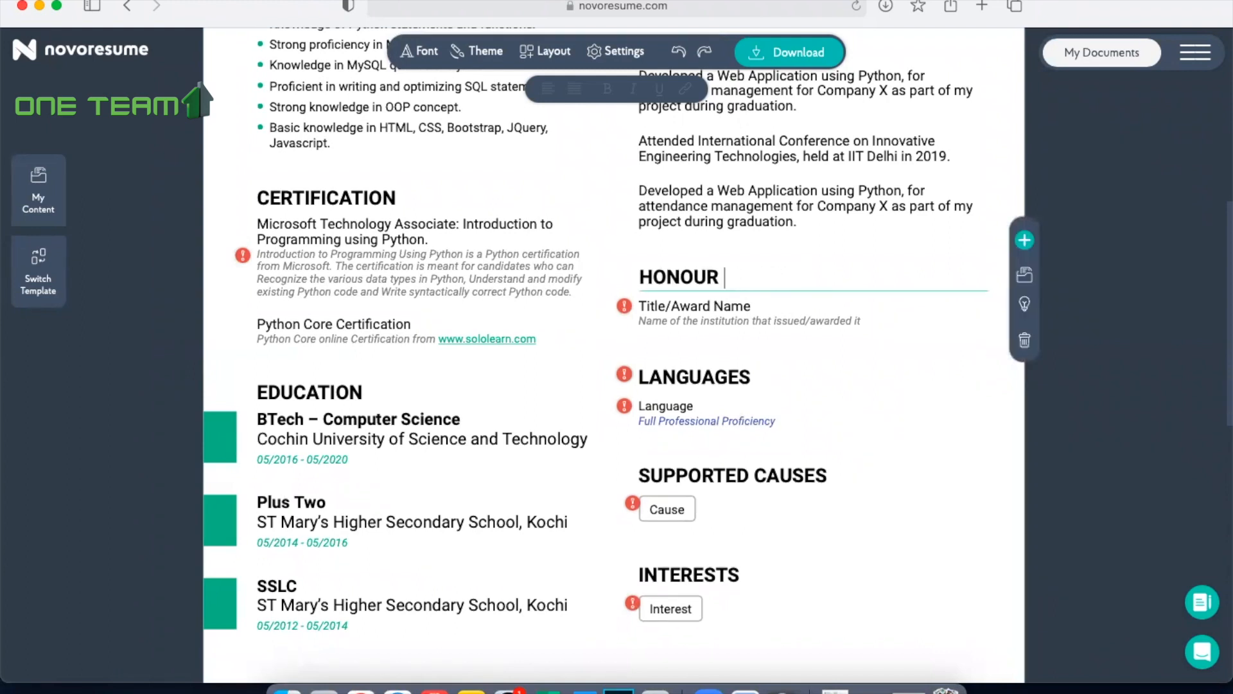
{"action": "type", "text": "AC"}
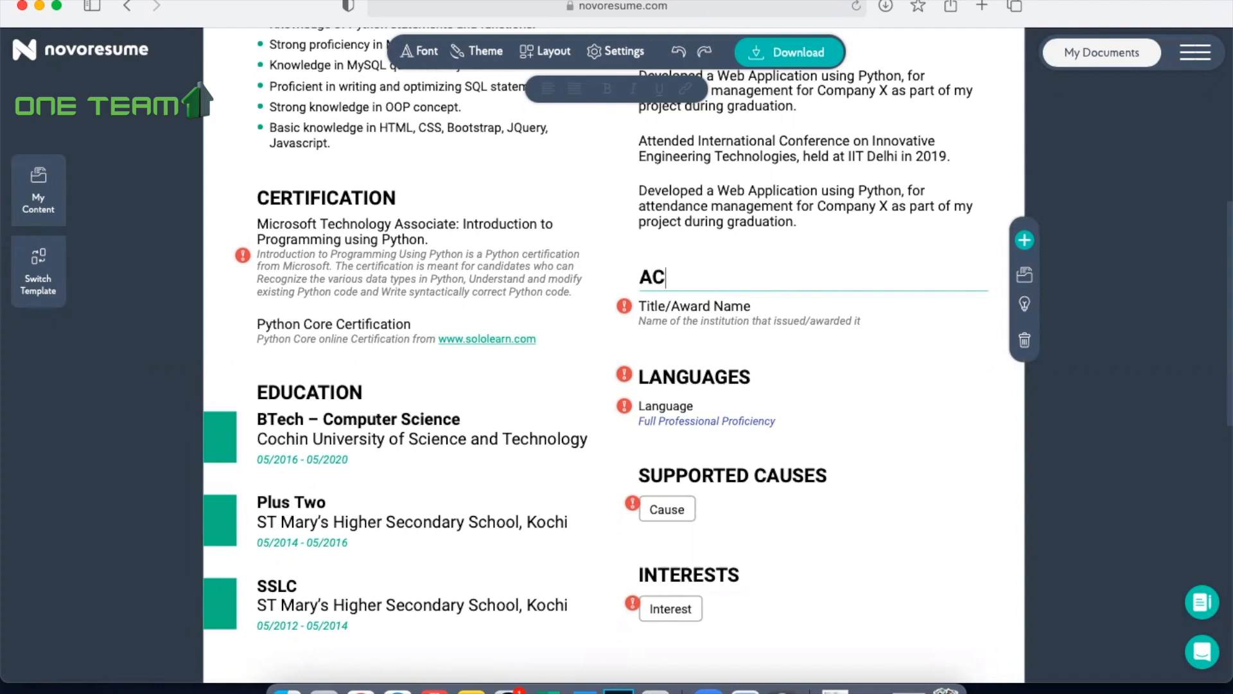
{"action": "type", "text": "ADEMIC PROJECT"}
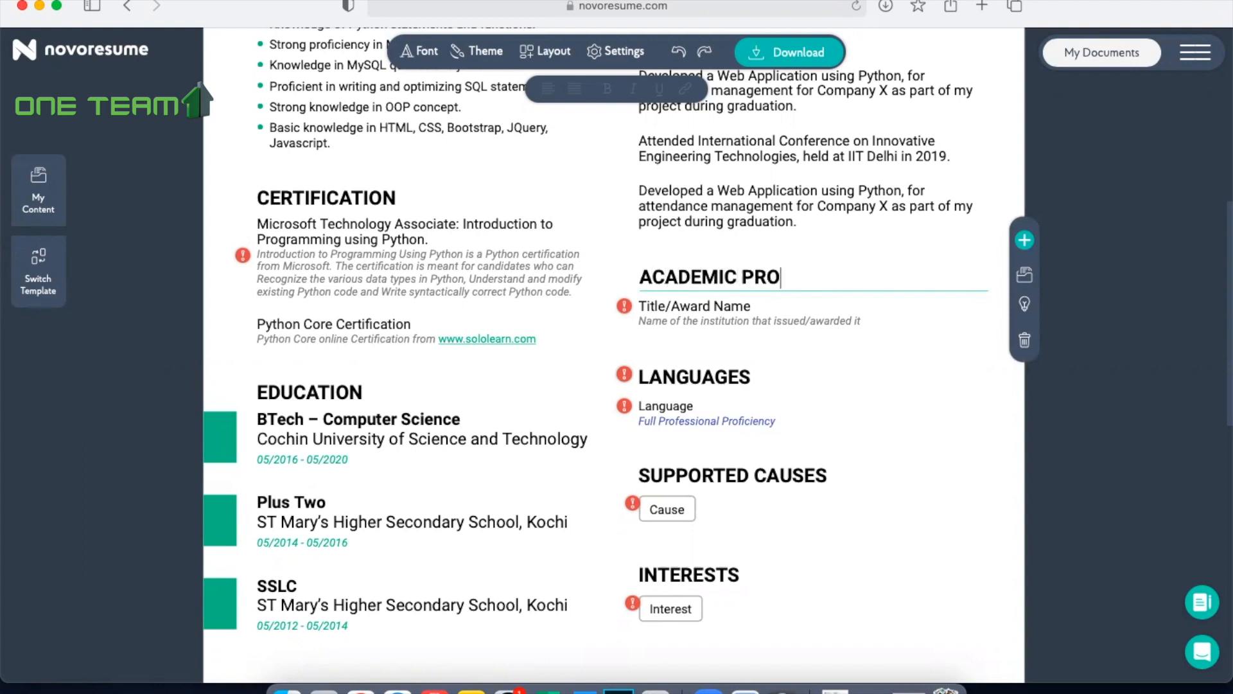
Step: Fill the academic project's title with "IoT using Raspberry Pi and Python" copied from the Word document
{"action": "left_click", "coordinate": [736, 307]}
{"action": "left_click", "coordinate": [583, 691]}
{"action": "left_click", "coordinate": [474, 418]}
{"action": "left_click_drag", "start_coordinate": [569, 439], "coordinate": [337, 436]}
{"action": "key", "text": "super+c"}
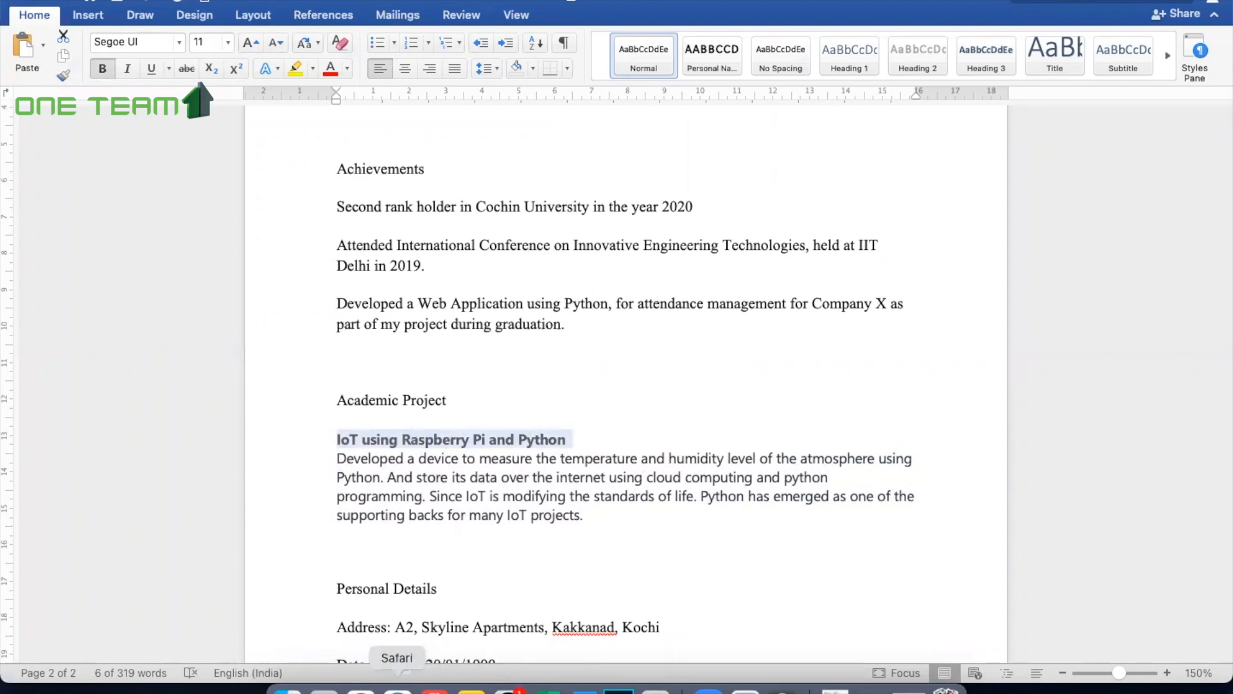
{"action": "left_click", "coordinate": [398, 691]}
{"action": "key", "text": "super+v"}
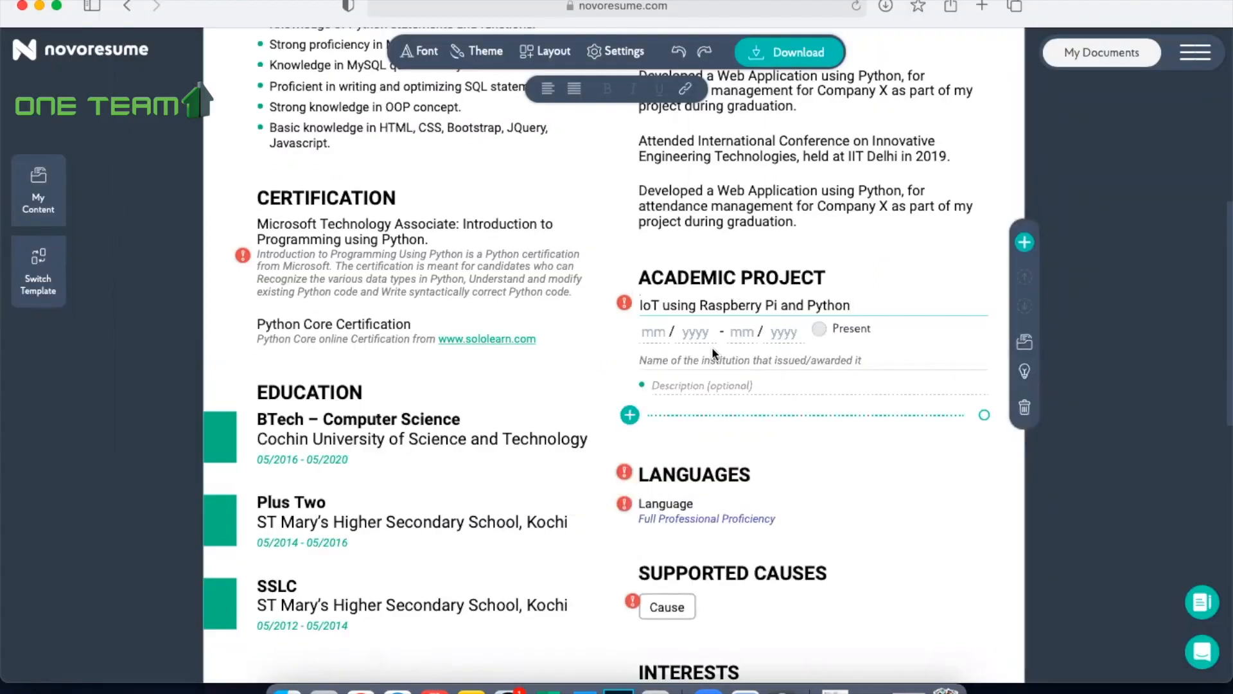
Step: Copy the project paragraph about the temperature and humidity device from Word into the institution line of the IoT project entry
{"action": "left_click", "coordinate": [682, 357]}
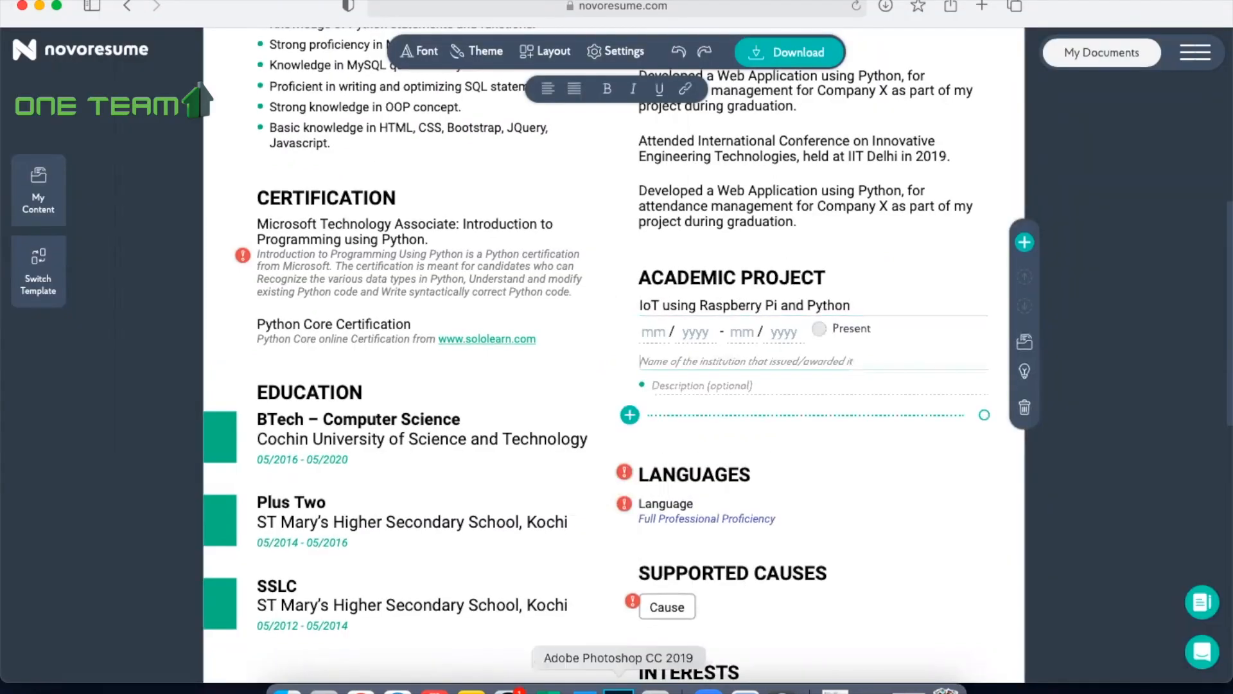
{"action": "left_click", "coordinate": [581, 691]}
{"action": "left_click", "coordinate": [600, 518]}
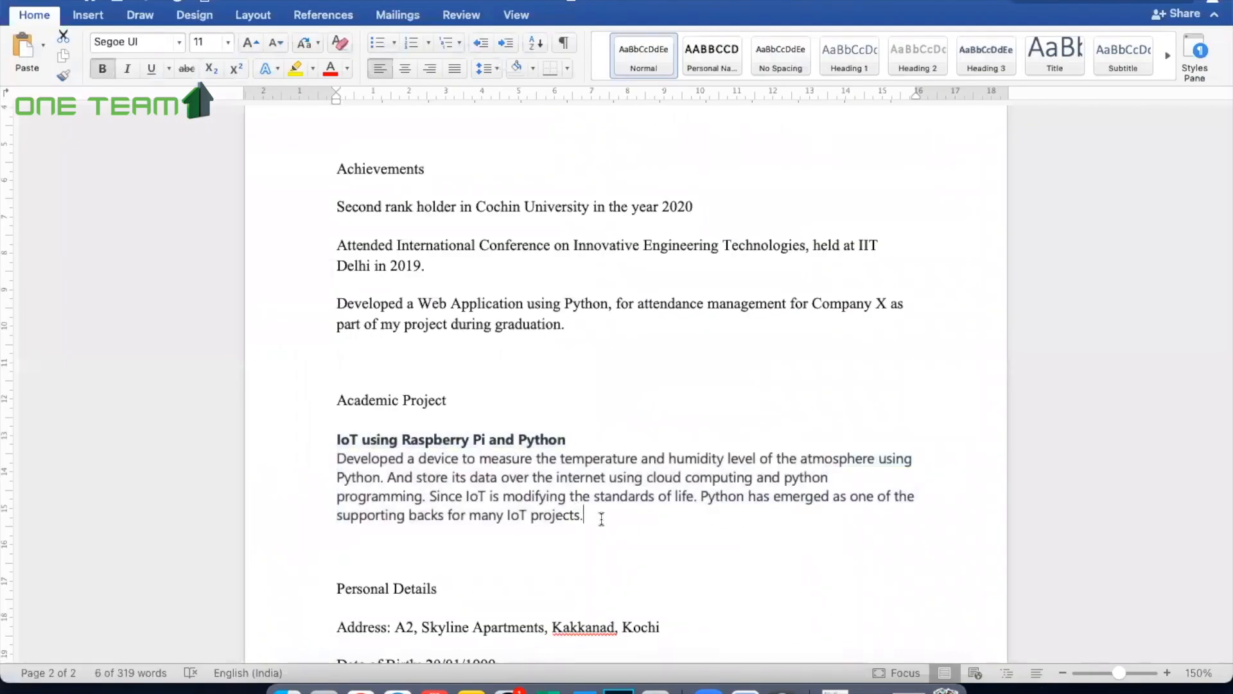
{"action": "left_click_drag", "start_coordinate": [595, 517], "coordinate": [339, 458]}
{"action": "key", "text": "super+c"}
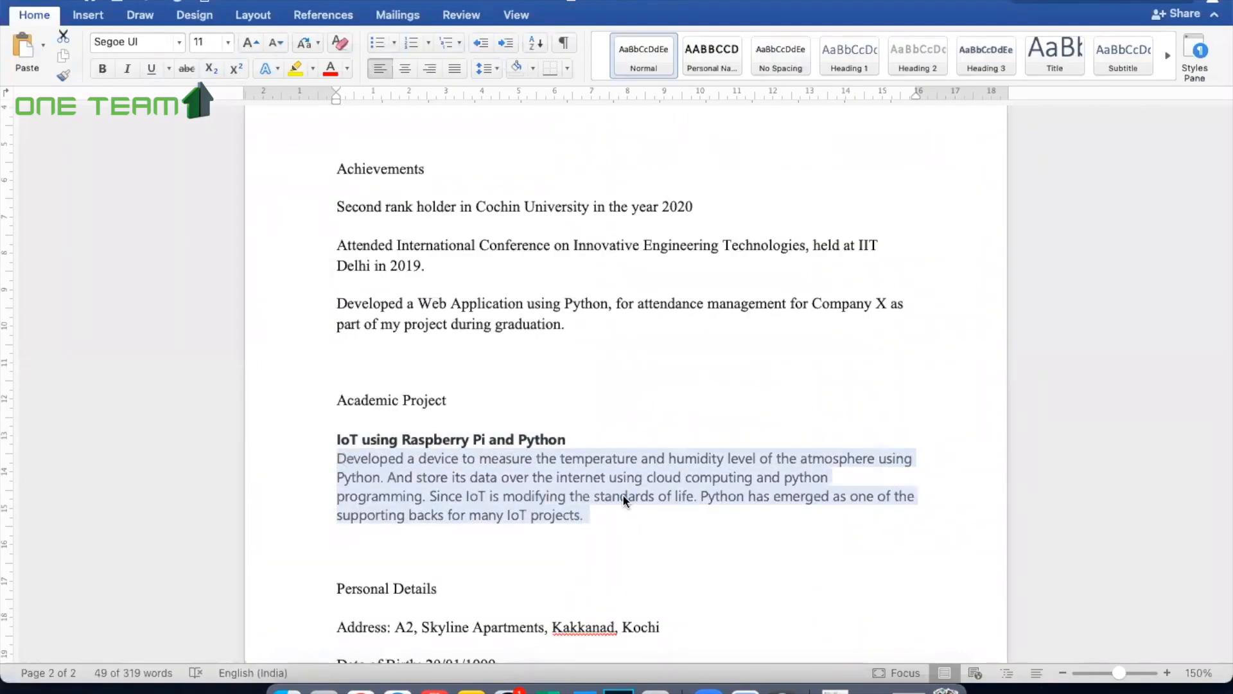
{"action": "left_click", "coordinate": [399, 689]}
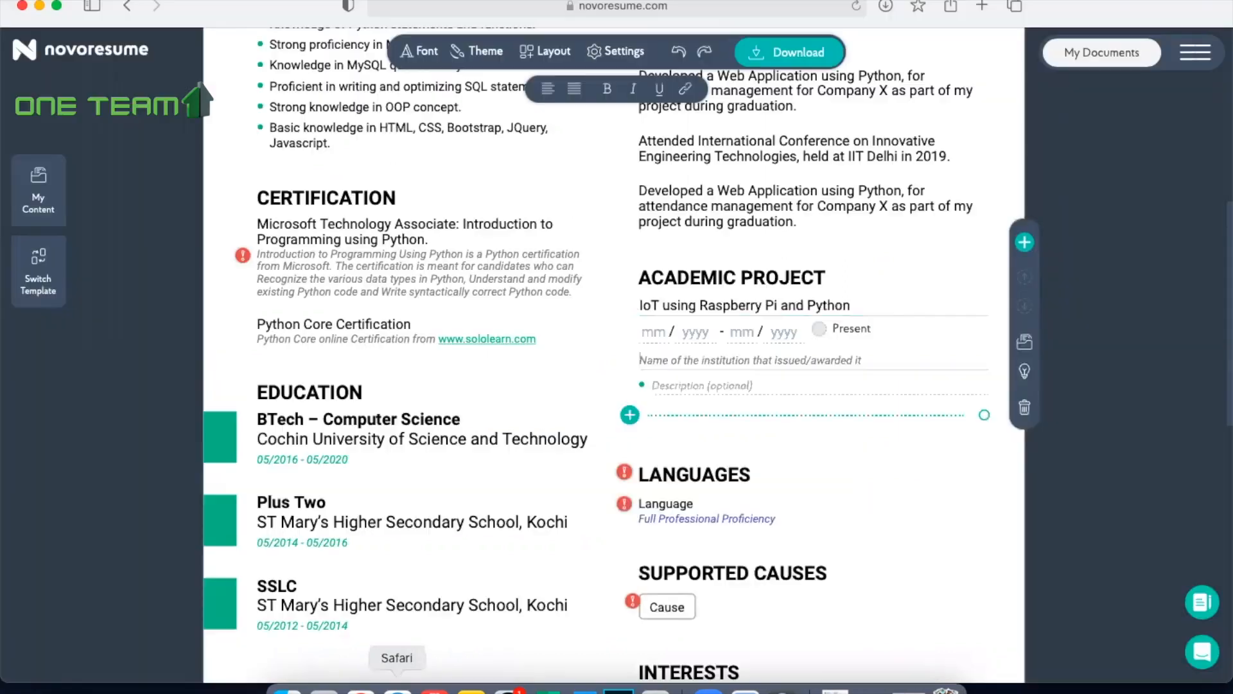
{"action": "left_click", "coordinate": [700, 366]}
{"action": "key", "text": "super+v"}
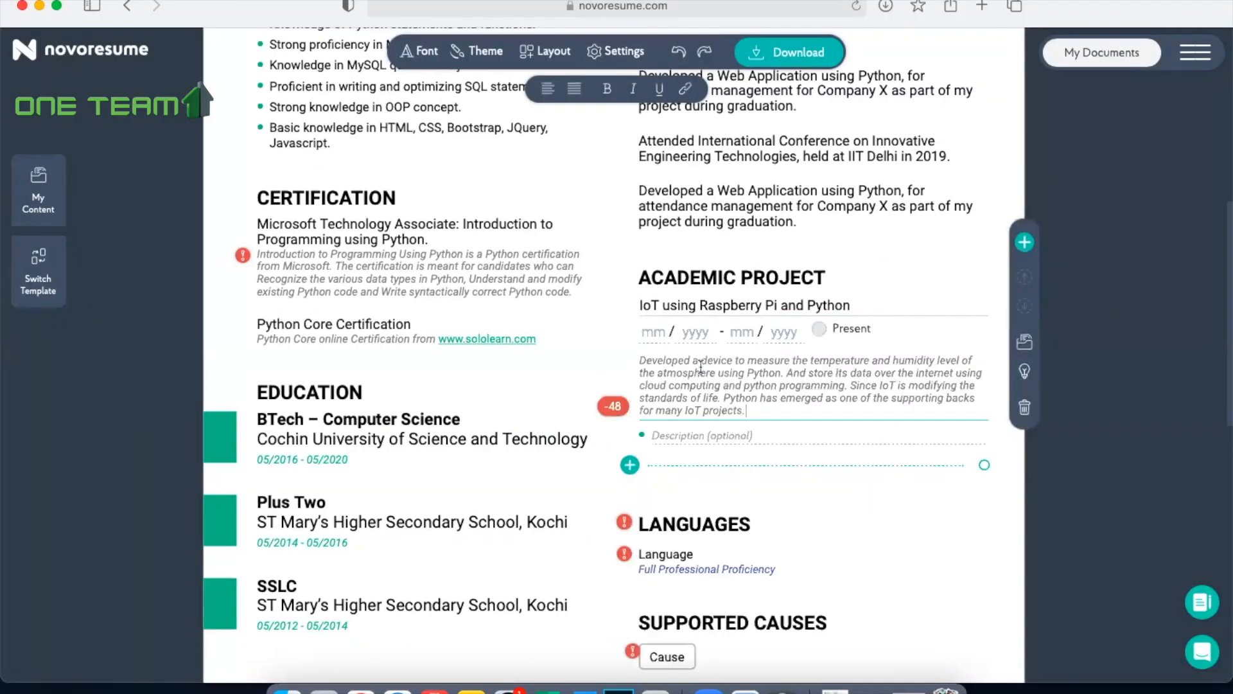
{"action": "left_click", "coordinate": [915, 492]}
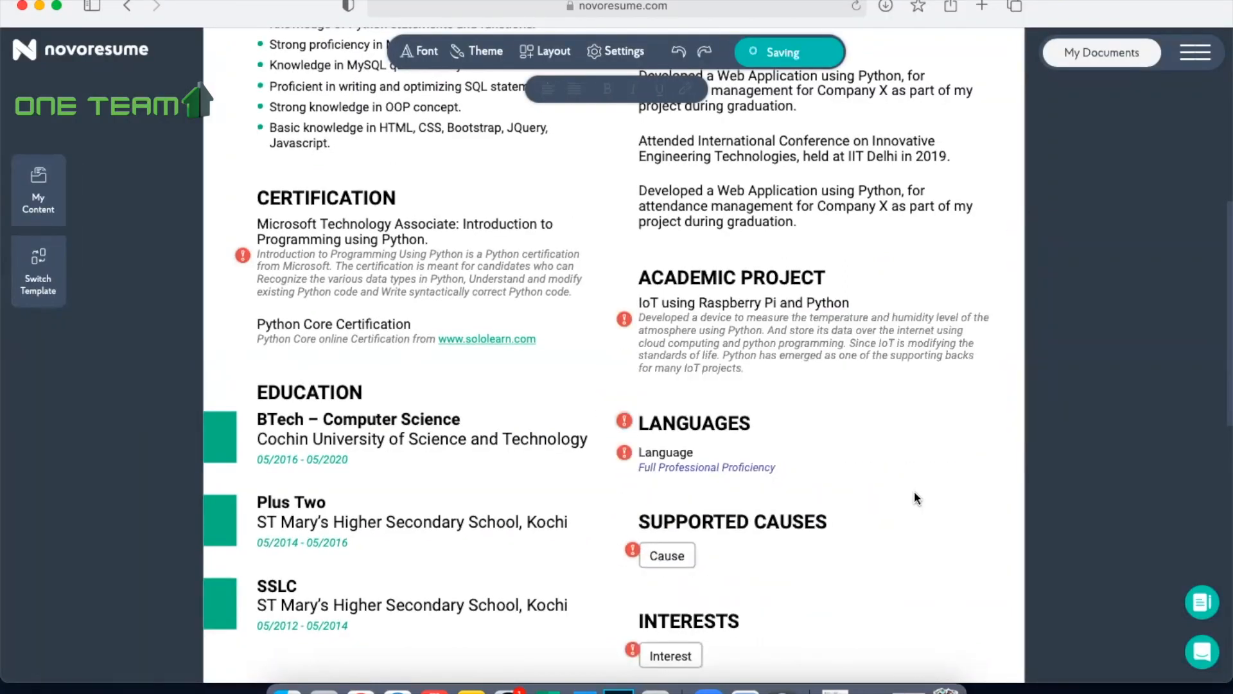
Step: Enter English as the first language and set its proficiency to 5/5, Native or Bilingual Proficiency
{"action": "scroll", "coordinate": [915, 491], "scroll_direction": "down", "scroll_amount": 2}
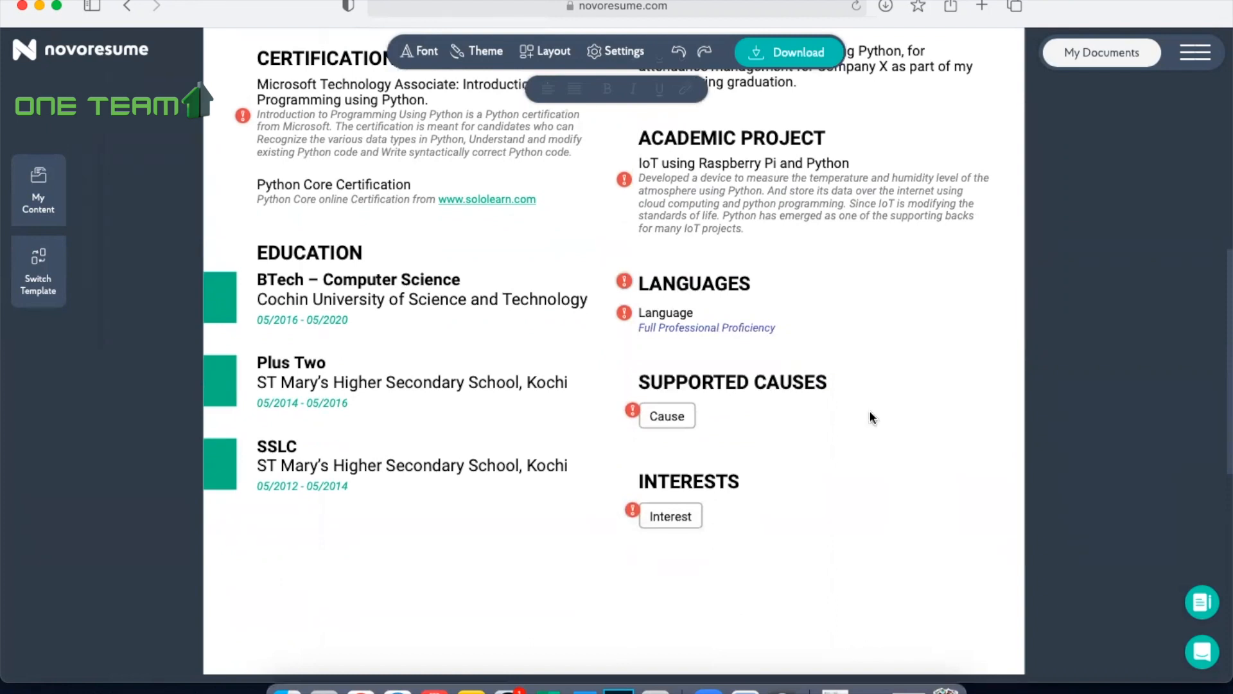
{"action": "left_click", "coordinate": [715, 287]}
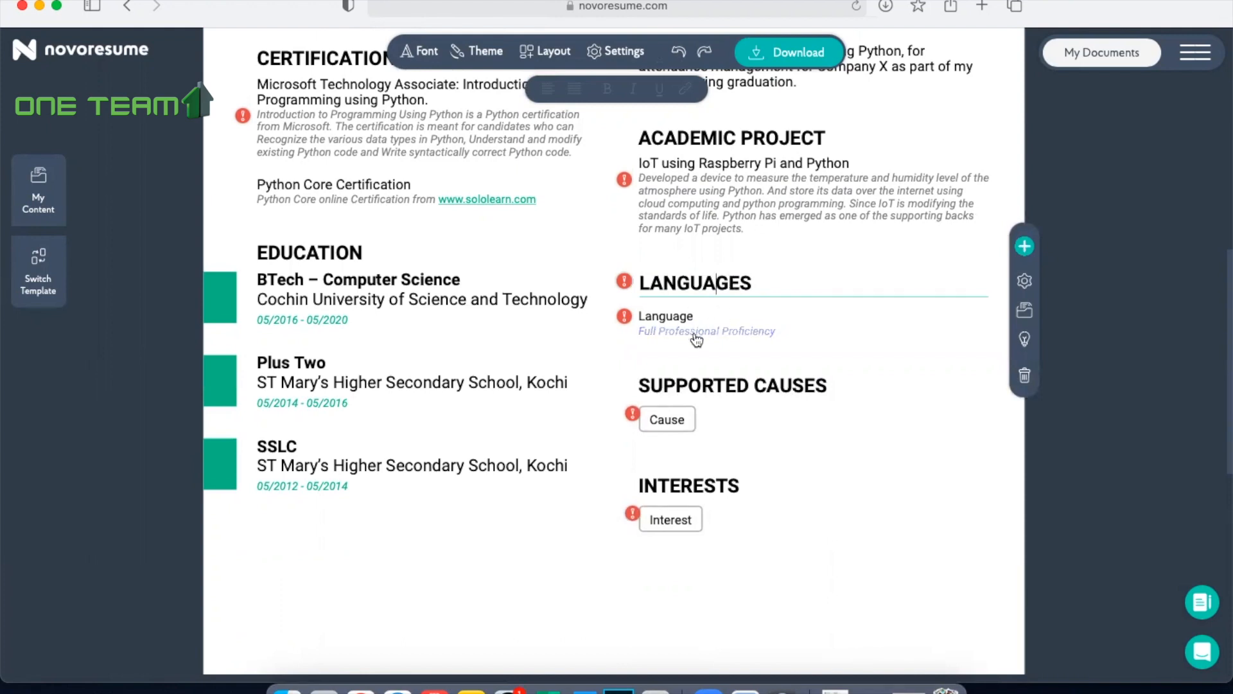
{"action": "left_click", "coordinate": [670, 314]}
{"action": "type", "text": "English"}
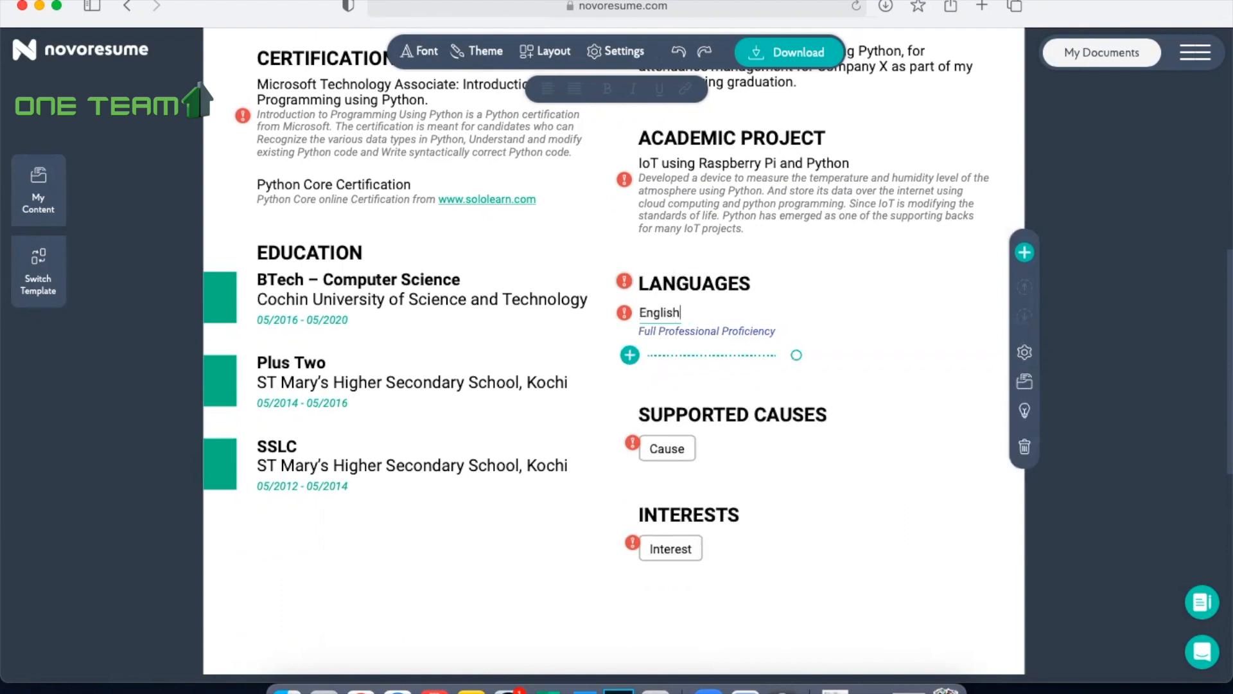
{"action": "left_click", "coordinate": [710, 339]}
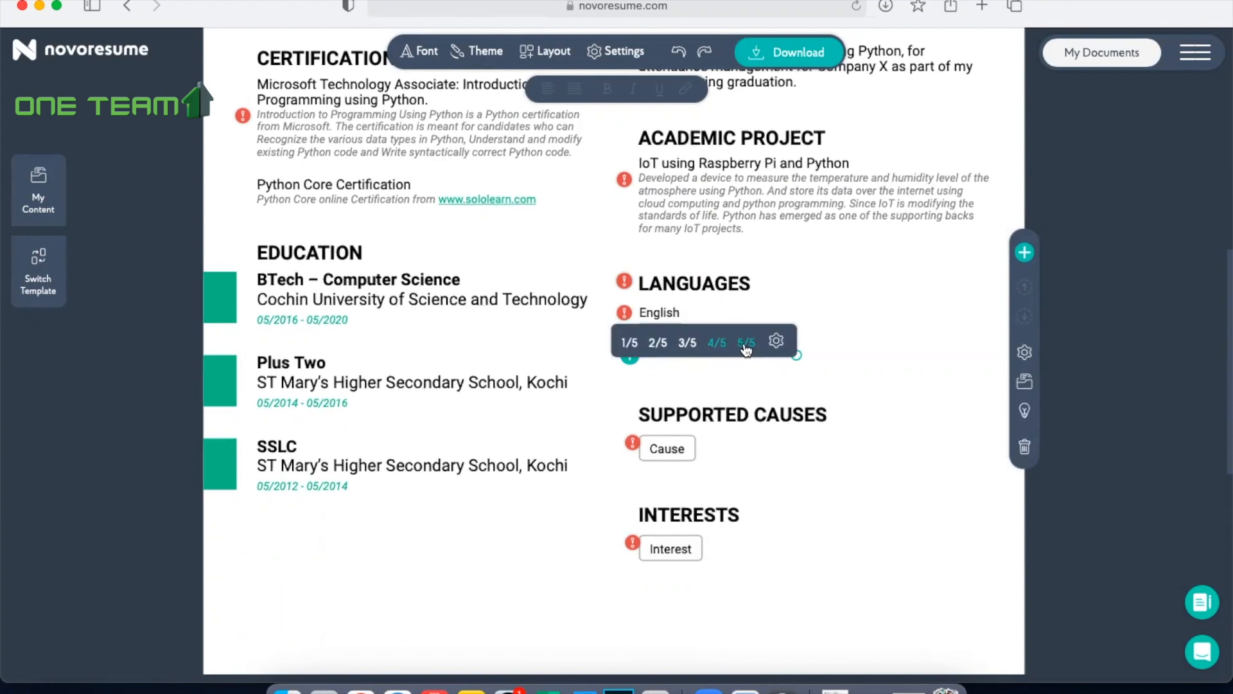
{"action": "left_click", "coordinate": [747, 345]}
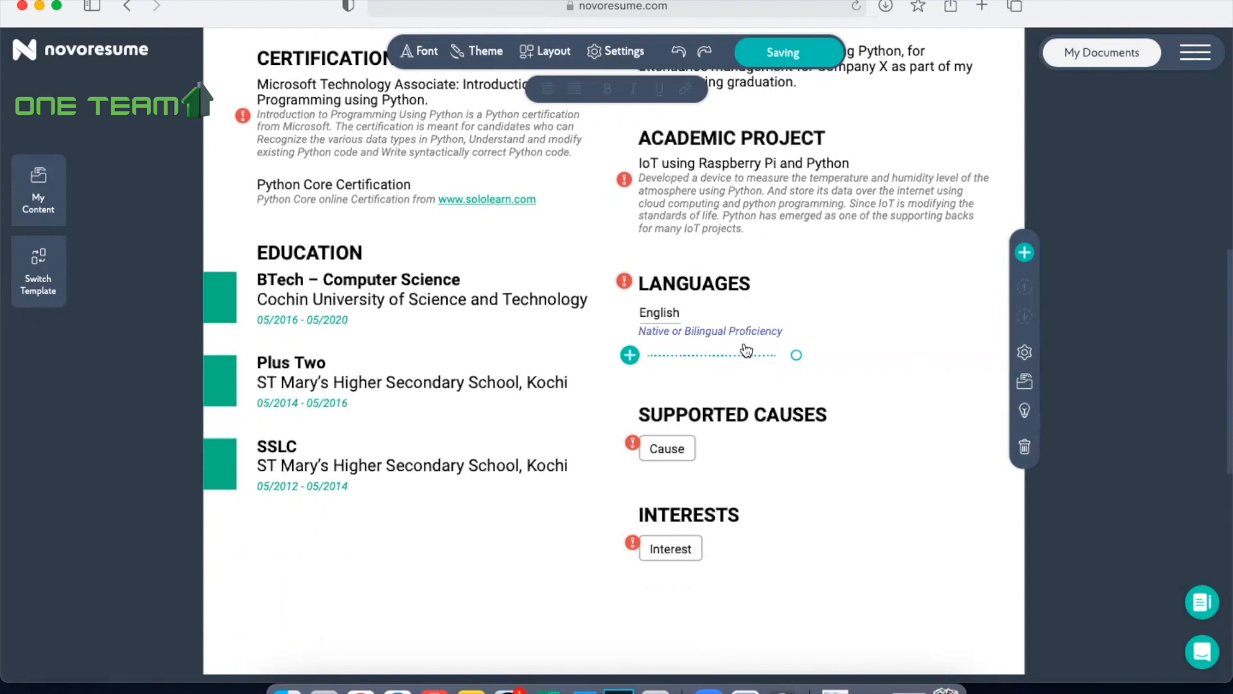
{"action": "left_click", "coordinate": [865, 527]}
Step: Switch the language proficiency display in the Languages section from text to Infographic
{"action": "left_click", "coordinate": [716, 331]}
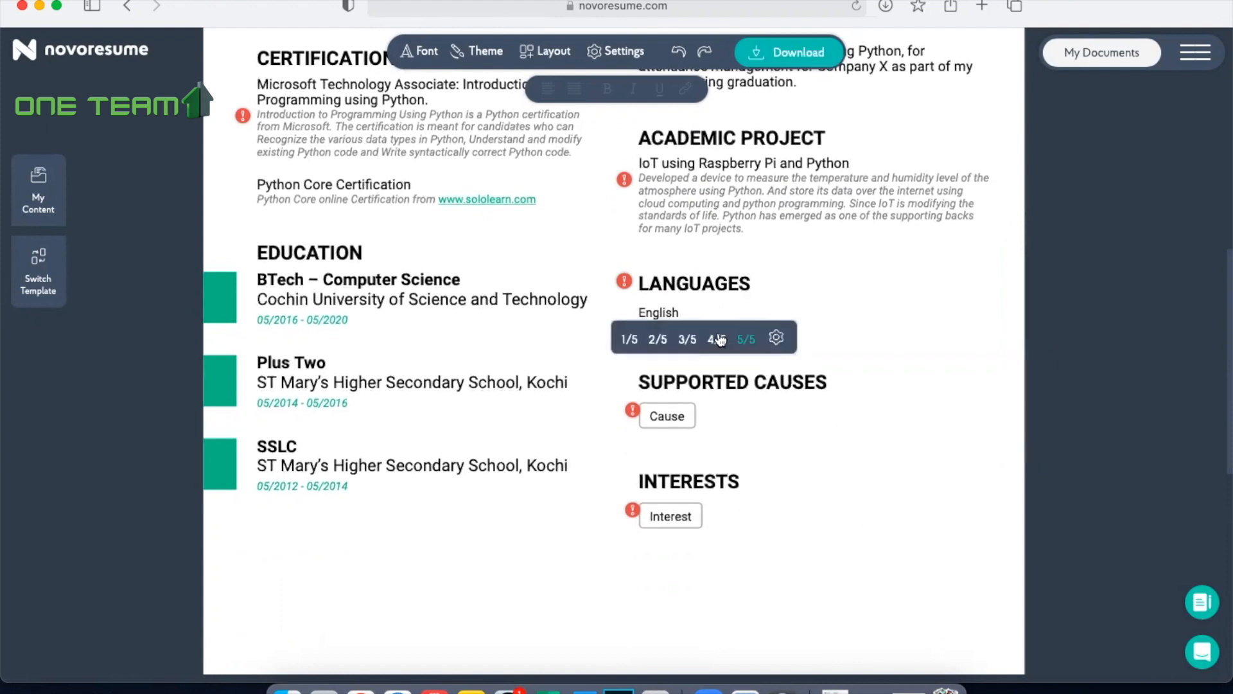
{"action": "left_click", "coordinate": [776, 341]}
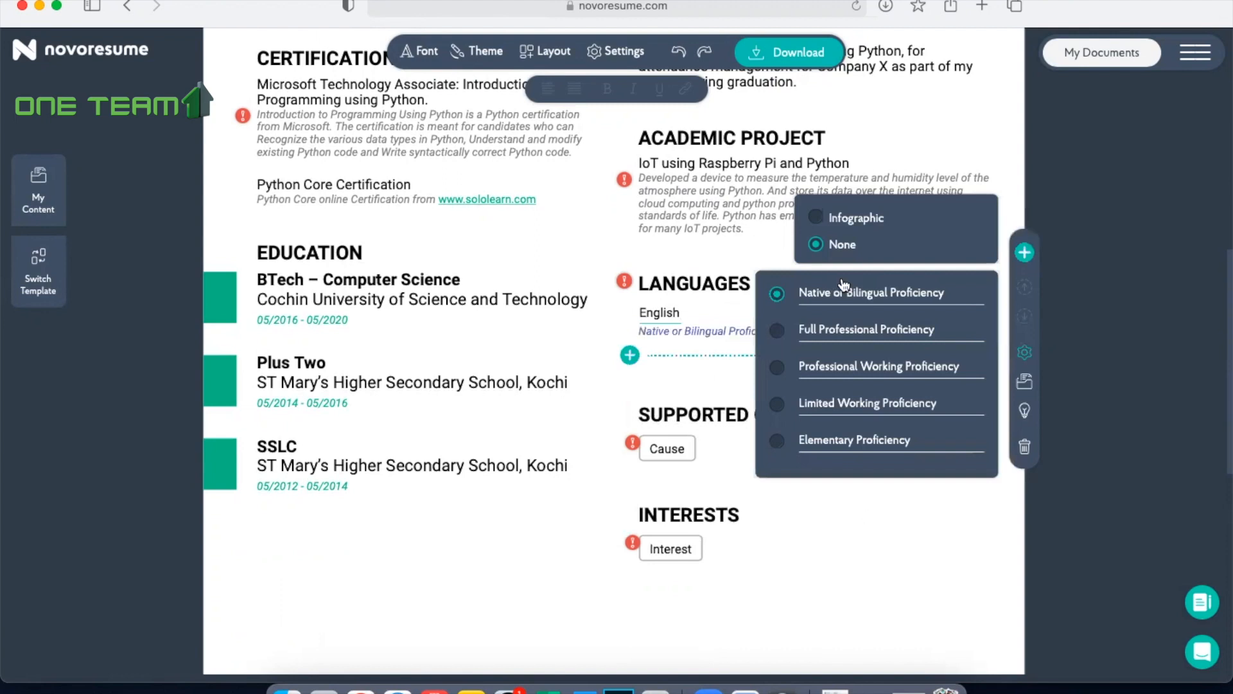
{"action": "left_click", "coordinate": [860, 220]}
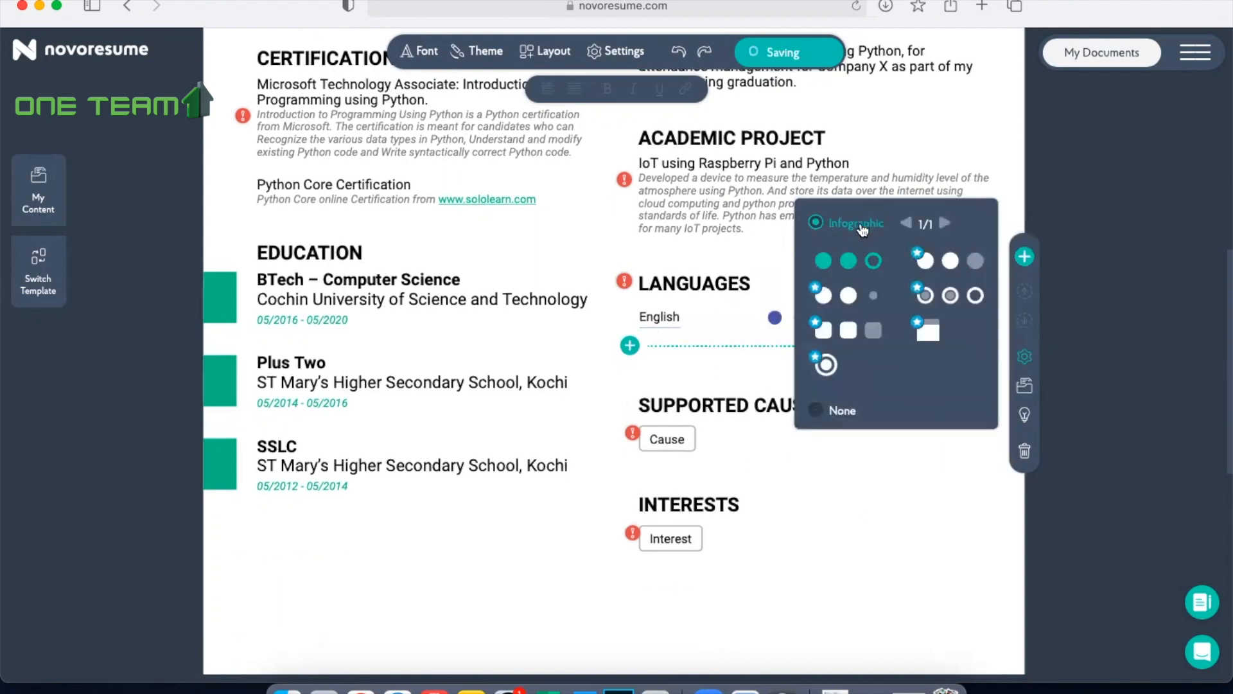
Step: Add Malayalam as a second language in the Languages section and rate its proficiency 5/5
{"action": "left_click", "coordinate": [891, 477]}
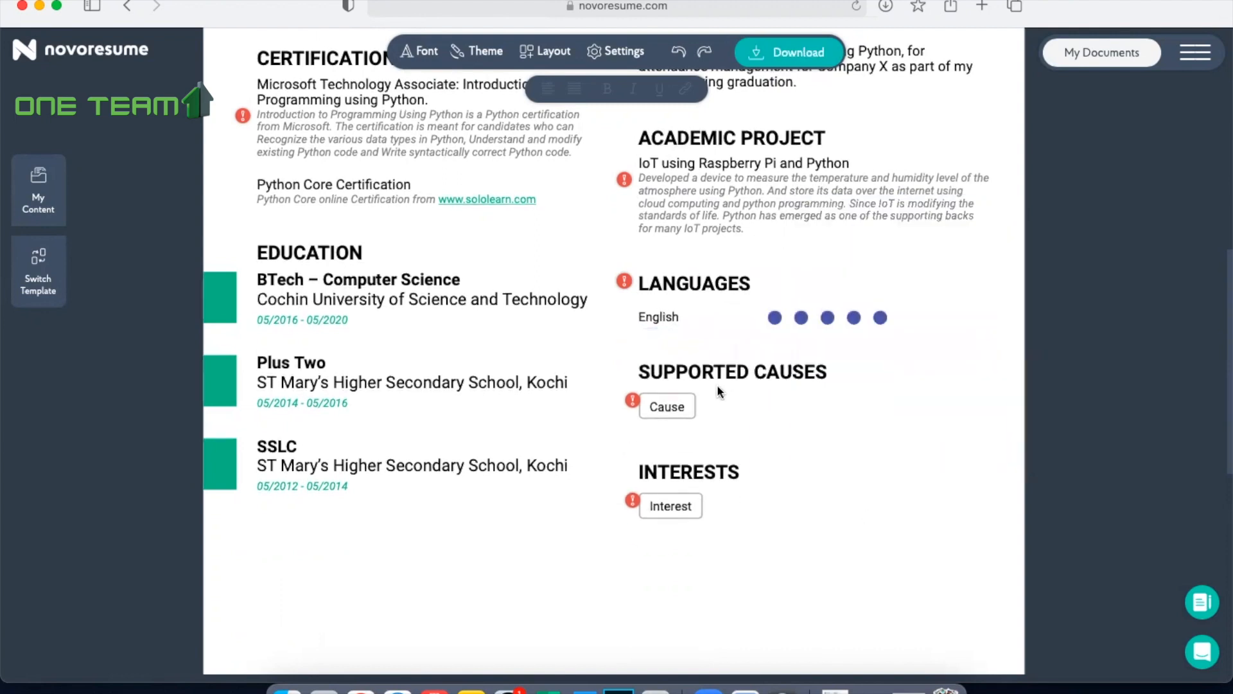
{"action": "left_click", "coordinate": [668, 331]}
{"action": "left_click", "coordinate": [630, 344]}
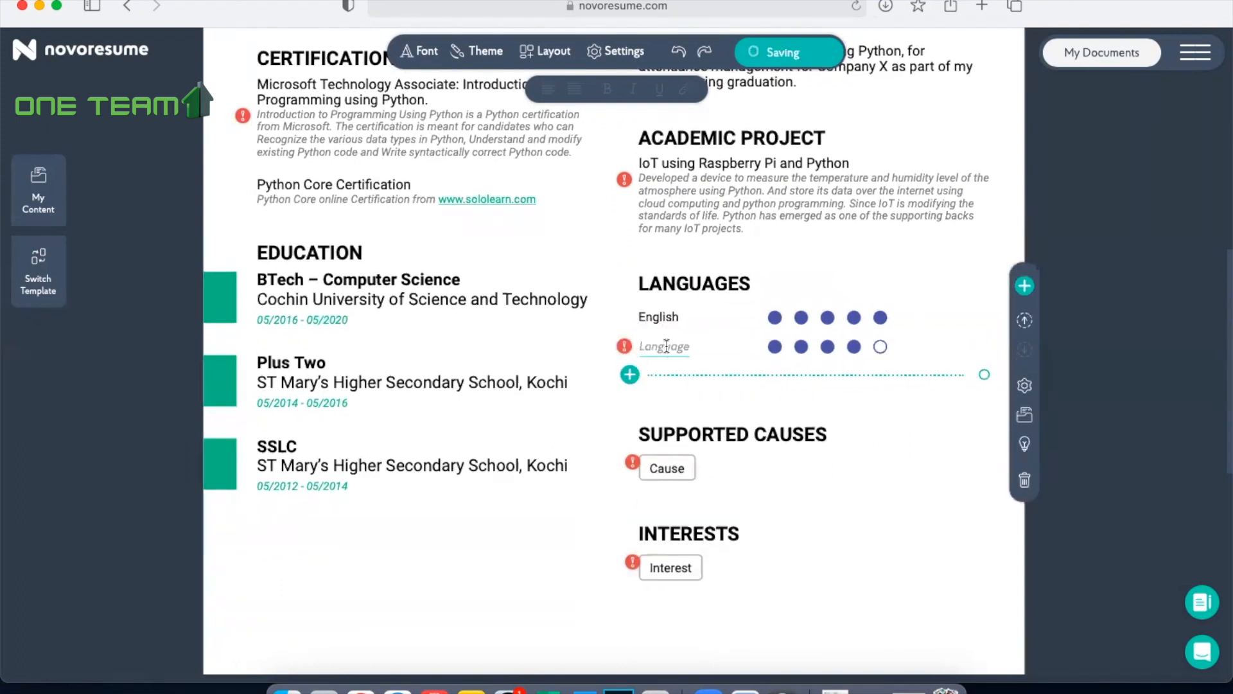
{"action": "type", "text": "Malayalam"}
{"action": "left_click", "coordinate": [880, 348]}
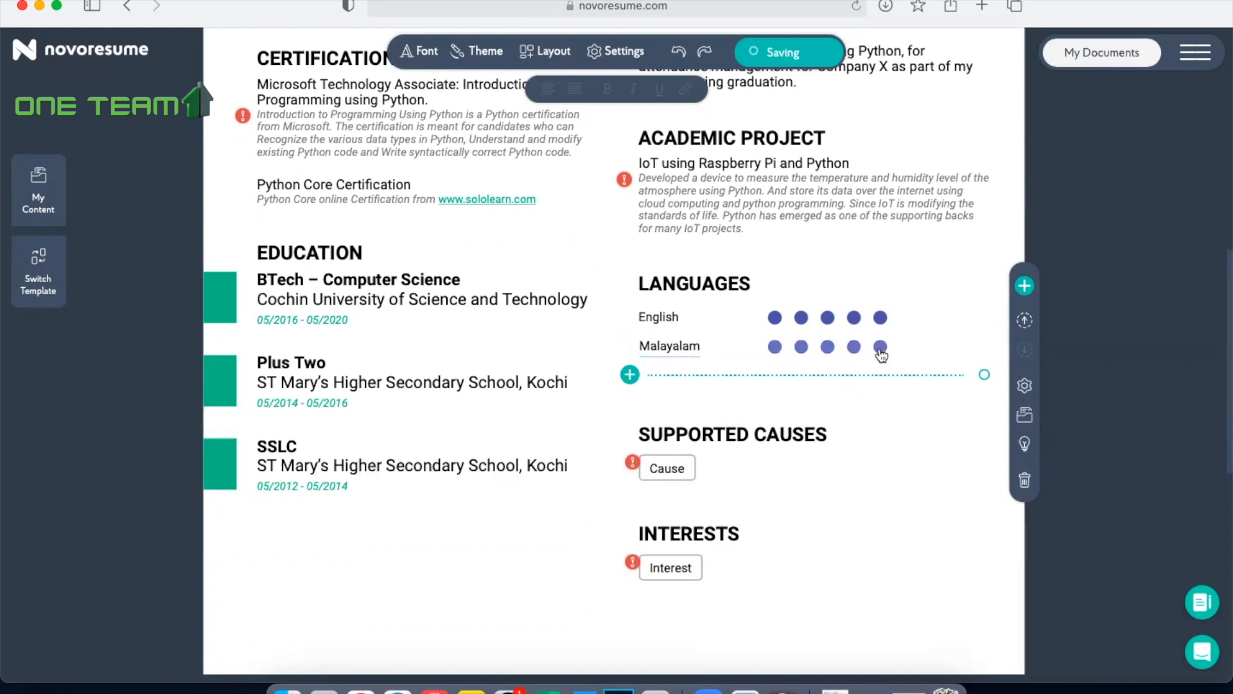
Step: Add Hindi as a third language in the Languages section and rate its proficiency 3/5
{"action": "left_click", "coordinate": [630, 374]}
{"action": "left_click", "coordinate": [668, 379]}
{"action": "type", "text": "Hindi"}
{"action": "left_click", "coordinate": [854, 377]}
{"action": "left_click", "coordinate": [827, 377]}
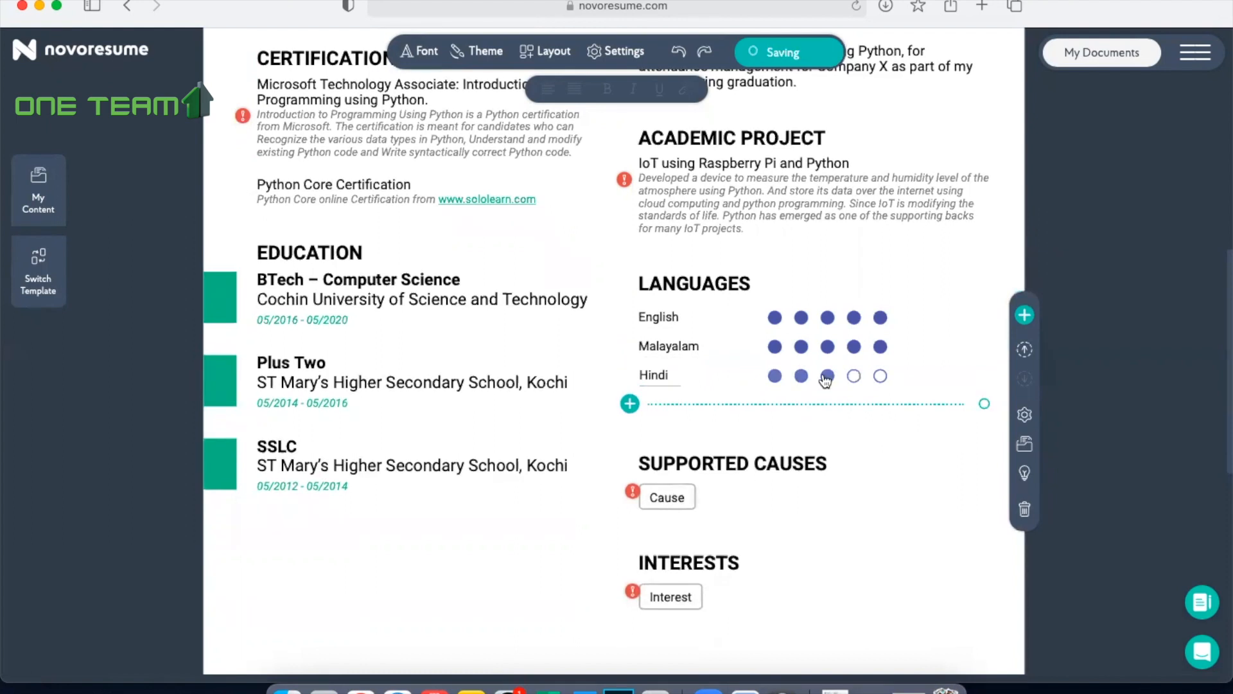
{"action": "left_click", "coordinate": [871, 441]}
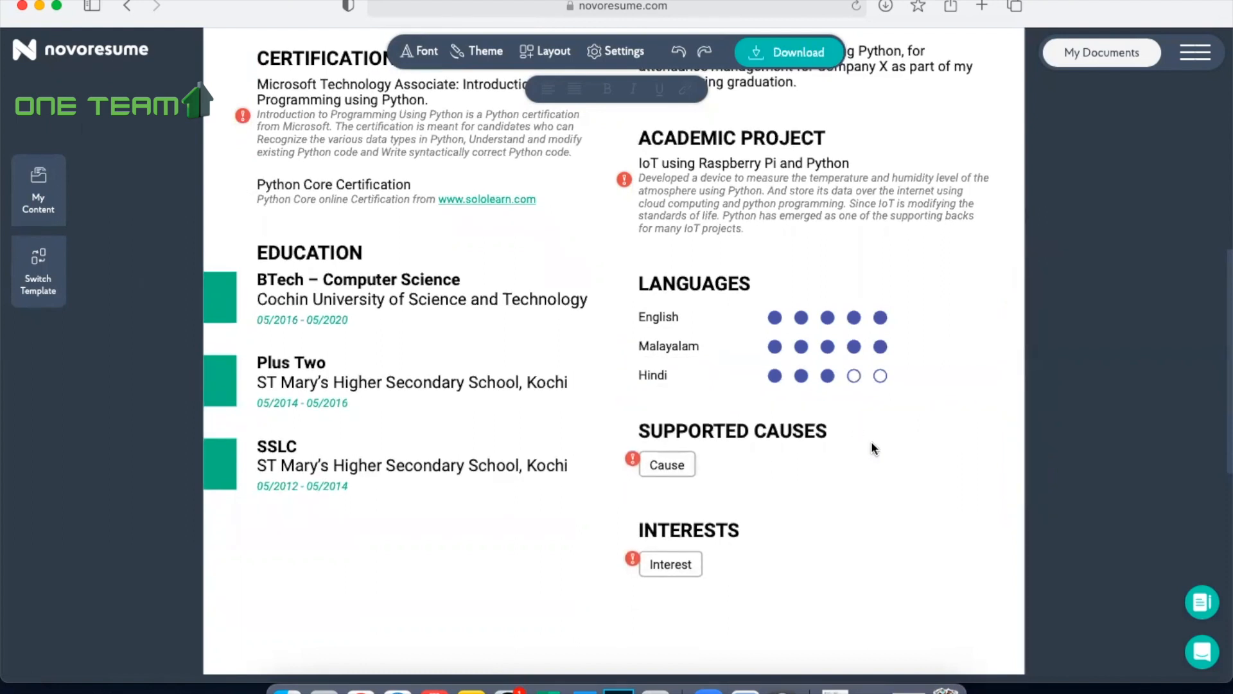
Step: Rename the Supported Causes section heading as "PERSONAL DETAILS"
{"action": "left_click", "coordinate": [757, 439]}
{"action": "key", "text": "BackSpace"}
{"action": "key", "text": "BackSpace"}
{"action": "key", "text": "BackSpace"}
{"action": "key", "text": "BackSpace"}
{"action": "key", "text": "BackSpace"}
{"action": "key", "text": "BackSpace"}
{"action": "key", "text": "BackSpace"}
{"action": "key", "text": "BackSpace"}
{"action": "key", "text": "BackSpace"}
{"action": "key", "text": "BackSpace"}
{"action": "key", "text": "BackSpace"}
{"action": "key", "text": "BackSpace"}
{"action": "key", "text": "BackSpace"}
{"action": "key", "text": "BackSpace"}
{"action": "key", "text": "BackSpace"}
{"action": "key", "text": "BackSpace"}
{"action": "type", "text": "PERSO"}
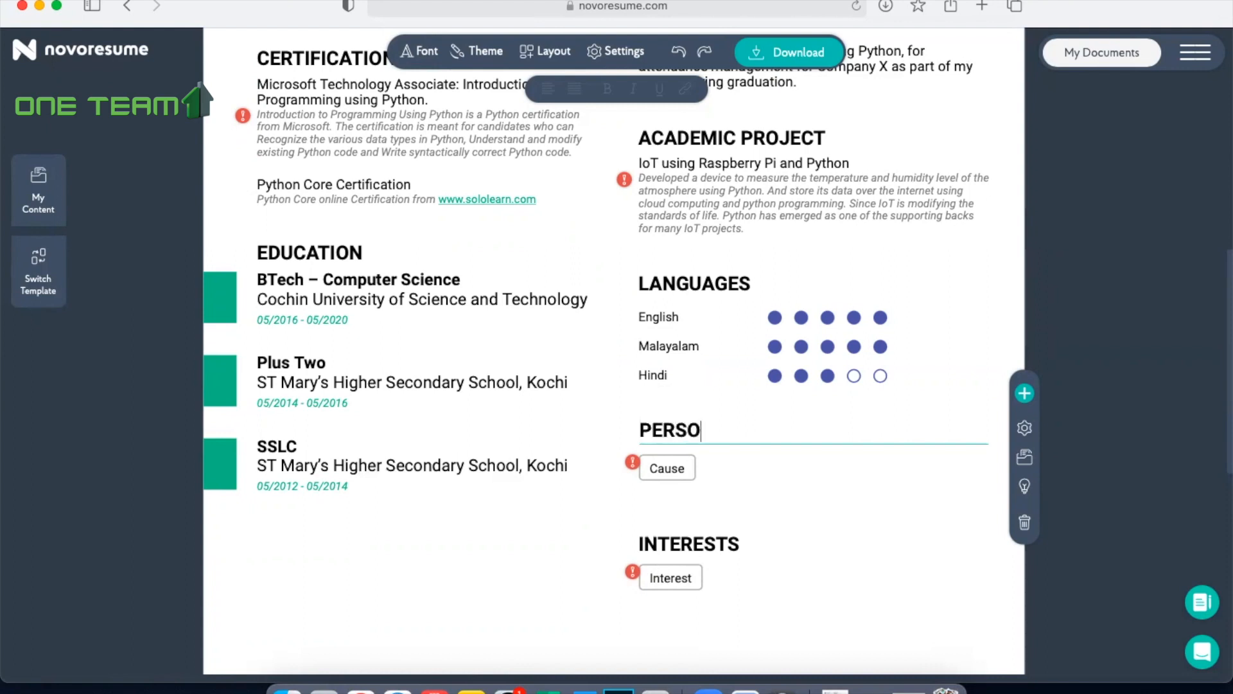
{"action": "type", "text": "NAL DETAILS"}
Step: Enter "Gender : Male" as the first entry of the Personal Details section
{"action": "left_click", "coordinate": [667, 468]}
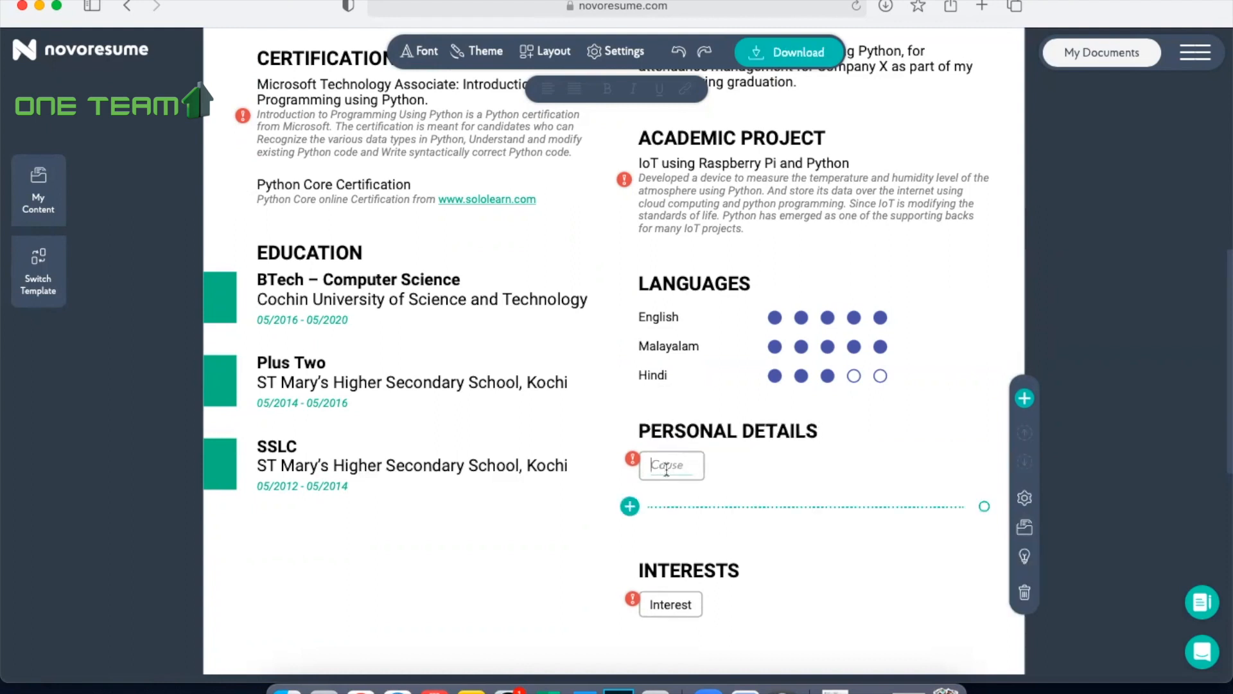
{"action": "type", "text": "Gender : Male"}
{"action": "key", "text": "Return"}
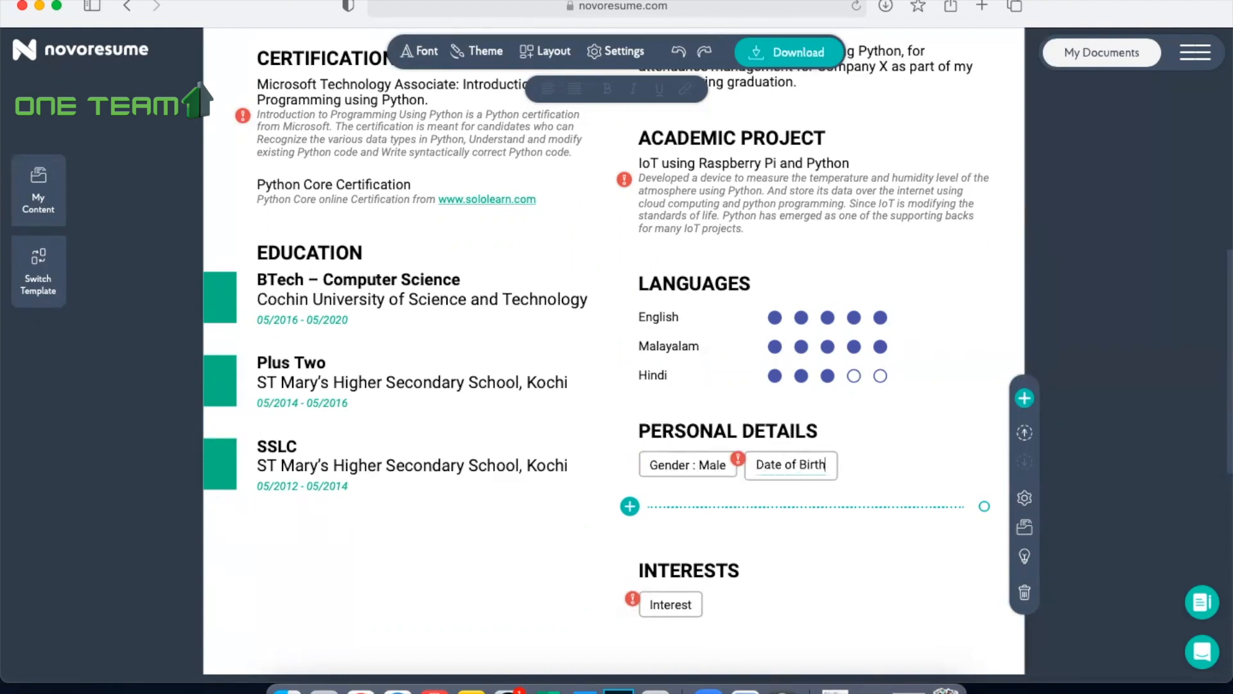
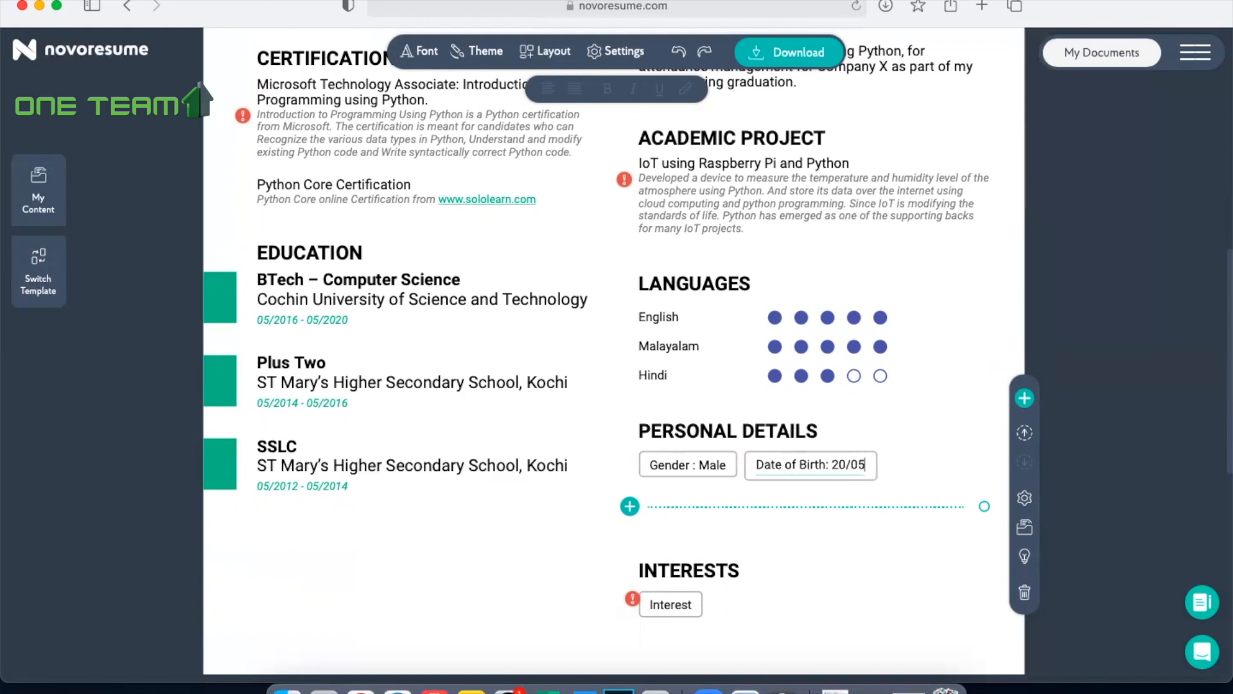
Step: Enter the candidate's date of birth, labelled "Date of Birth:", as the second entry of the Personal Details section
{"action": "key", "text": "BackSpace"}
{"action": "key", "text": "BackSpace"}
{"action": "key", "text": "Return"}
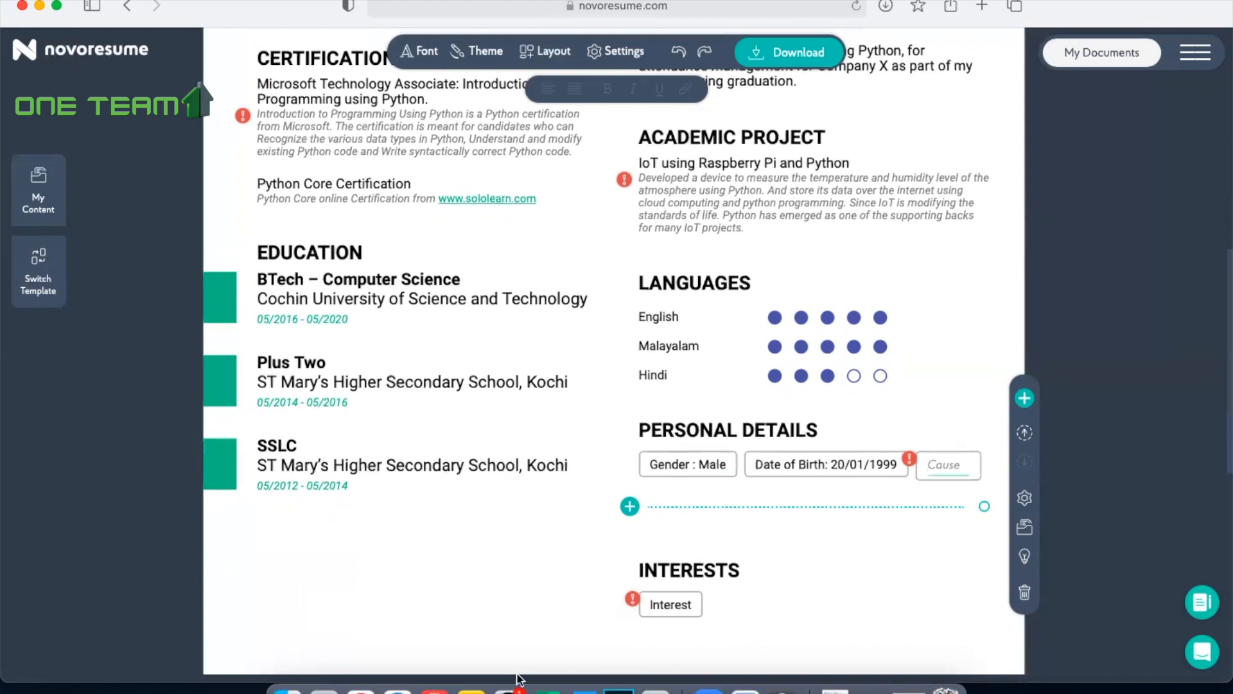
Step: Check the personal details and interests in the Word document, and discard the empty third entry in the resume's Personal Details section
{"action": "left_click", "coordinate": [581, 689]}
{"action": "scroll", "coordinate": [742, 464], "scroll_direction": "down", "scroll_amount": 4}
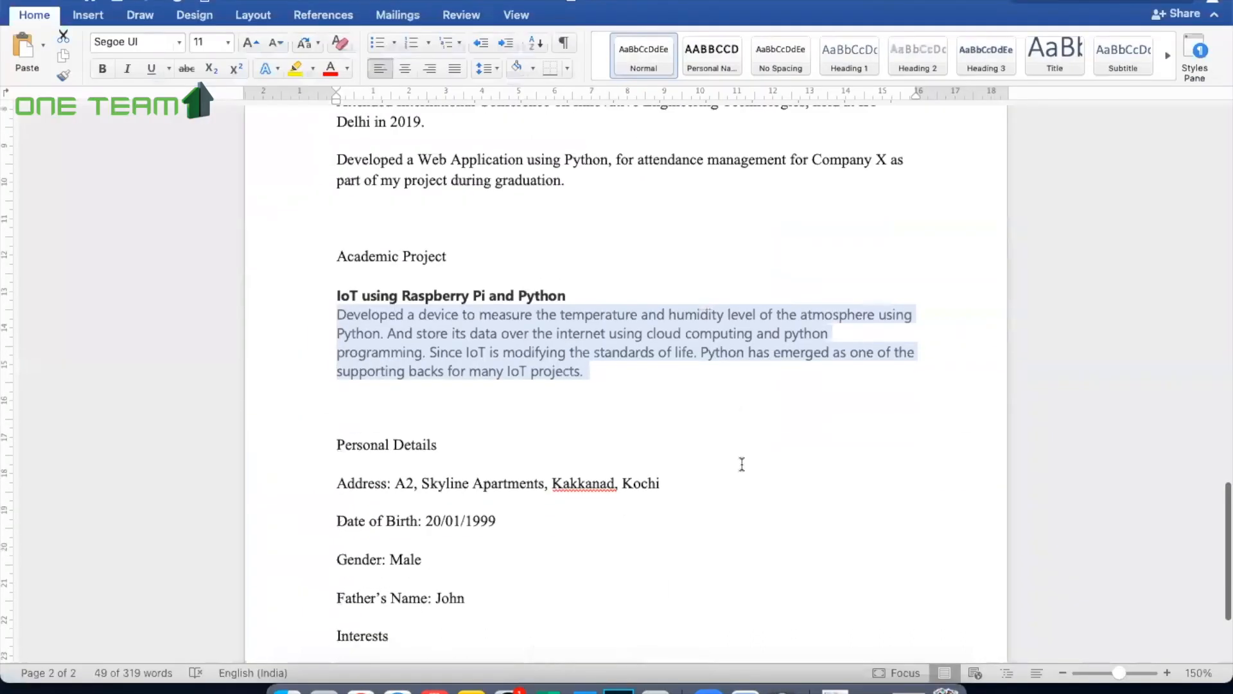
{"action": "scroll", "coordinate": [742, 464], "scroll_direction": "down", "scroll_amount": 4}
{"action": "scroll", "coordinate": [742, 464], "scroll_direction": "down", "scroll_amount": 1}
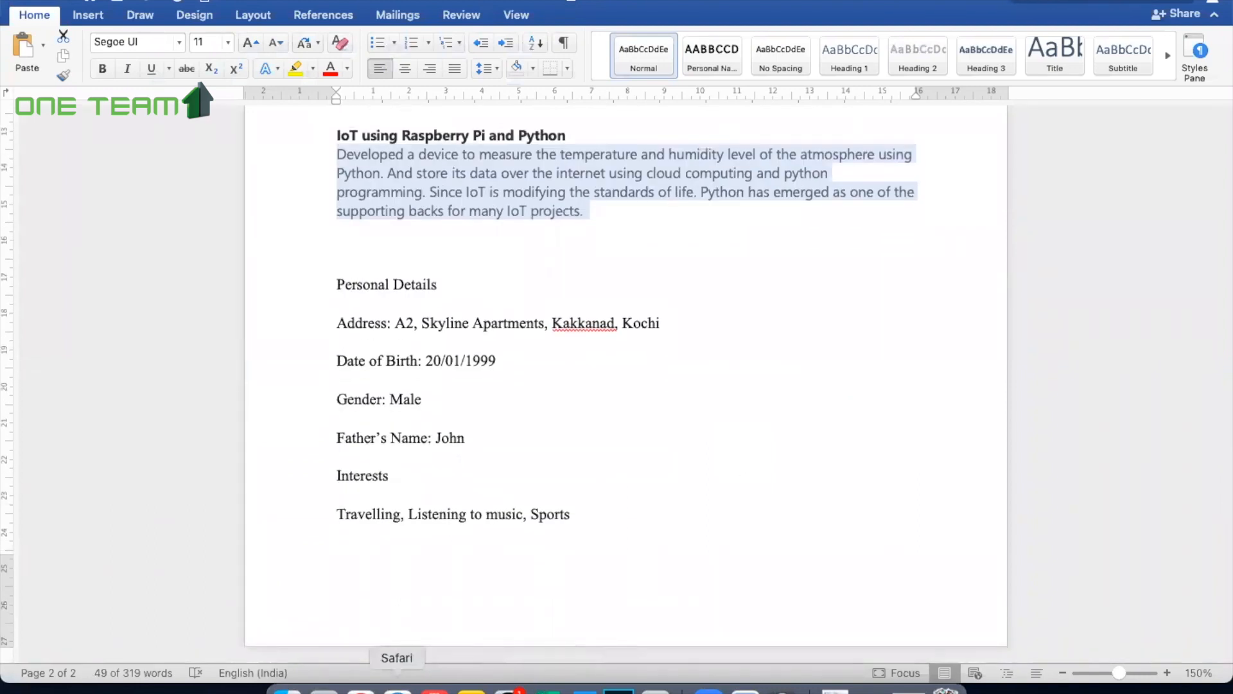
{"action": "left_click", "coordinate": [396, 686]}
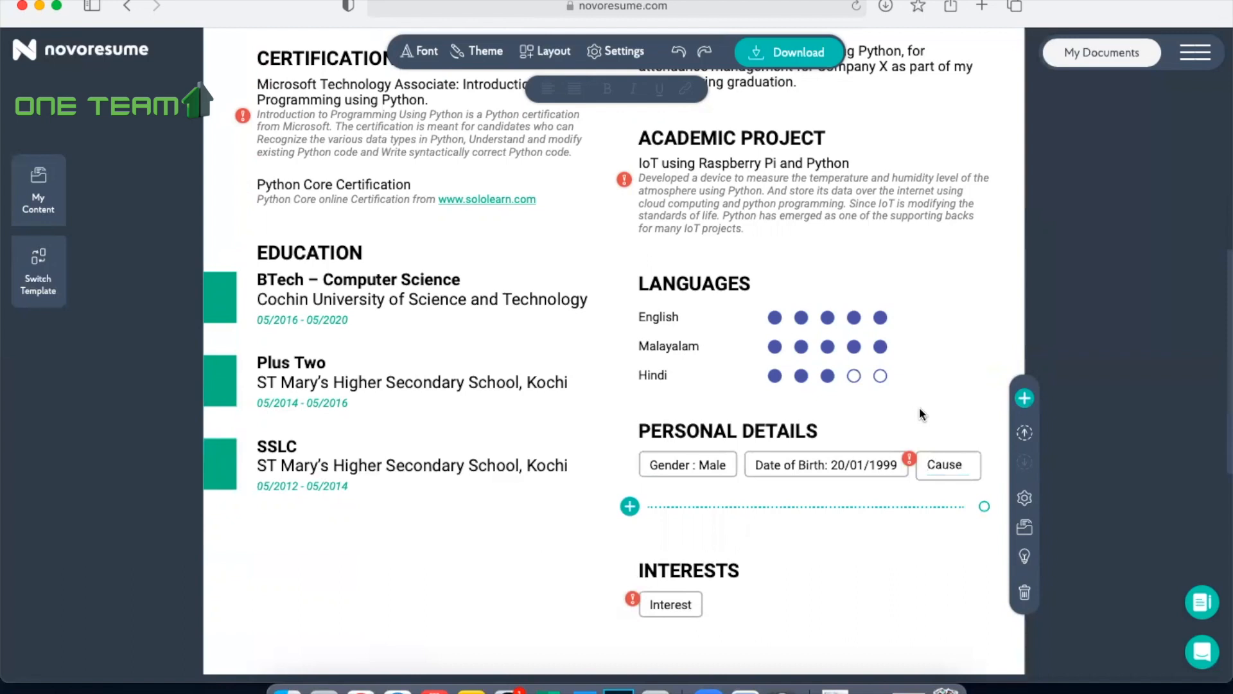
{"action": "left_click", "coordinate": [943, 472]}
{"action": "left_click", "coordinate": [979, 552]}
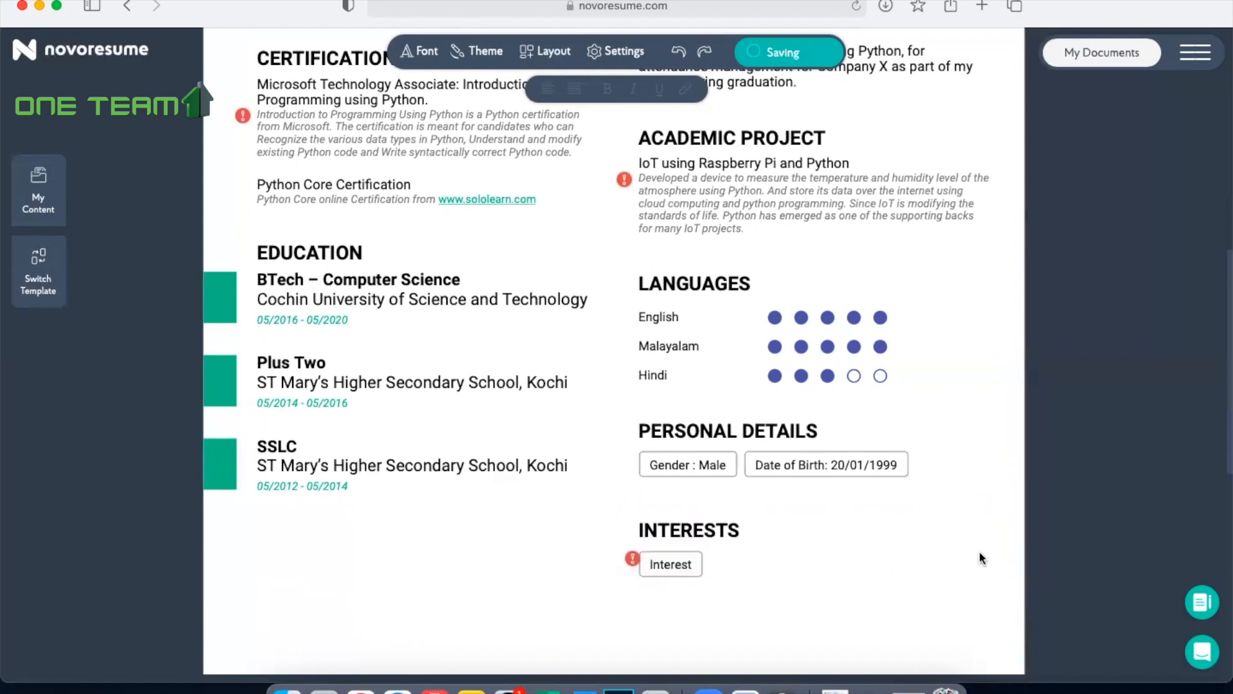
Step: Fill the Interests section with the entries "Travelling", "Reading" and "music"
{"action": "left_click", "coordinate": [665, 559]}
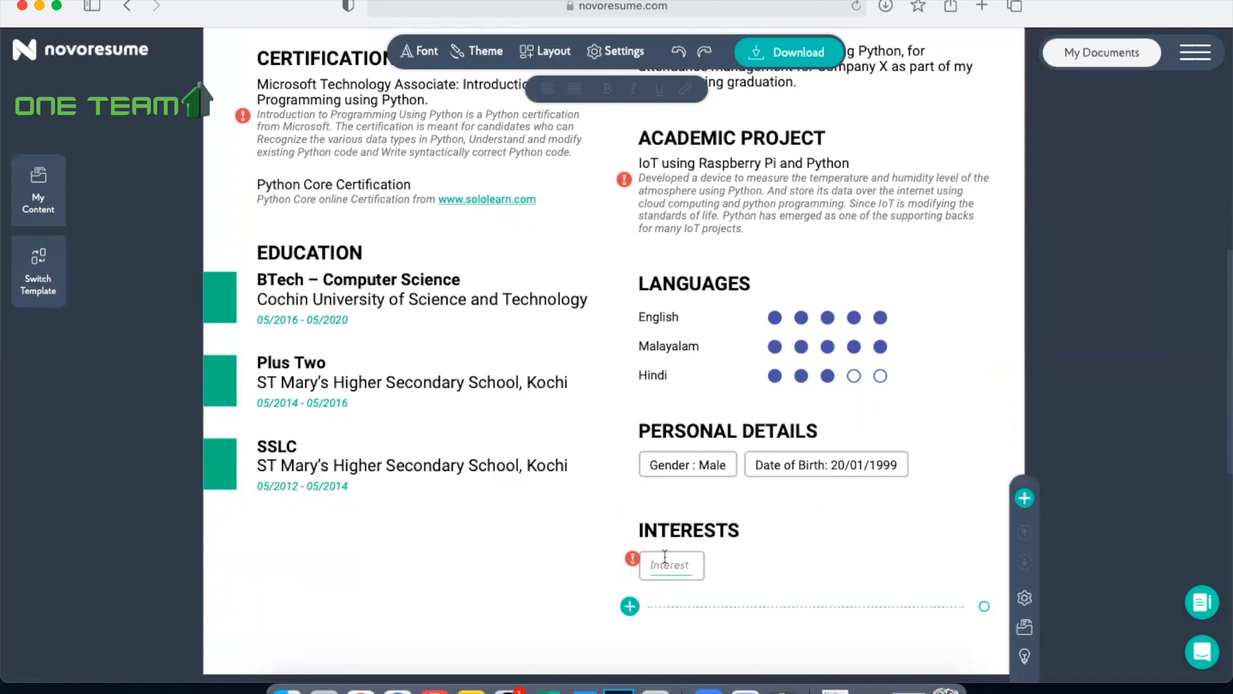
{"action": "type", "text": "Travelling"}
{"action": "key", "text": "Return"}
{"action": "type", "text": "Reading"}
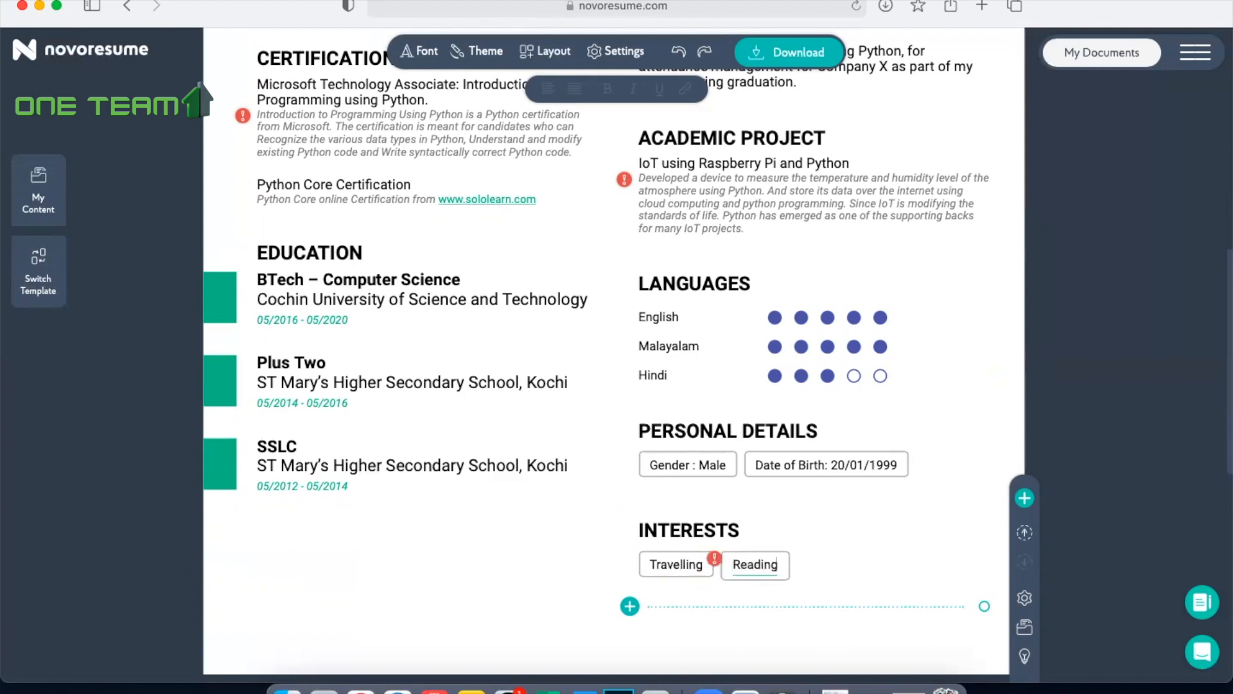
{"action": "key", "text": "Return"}
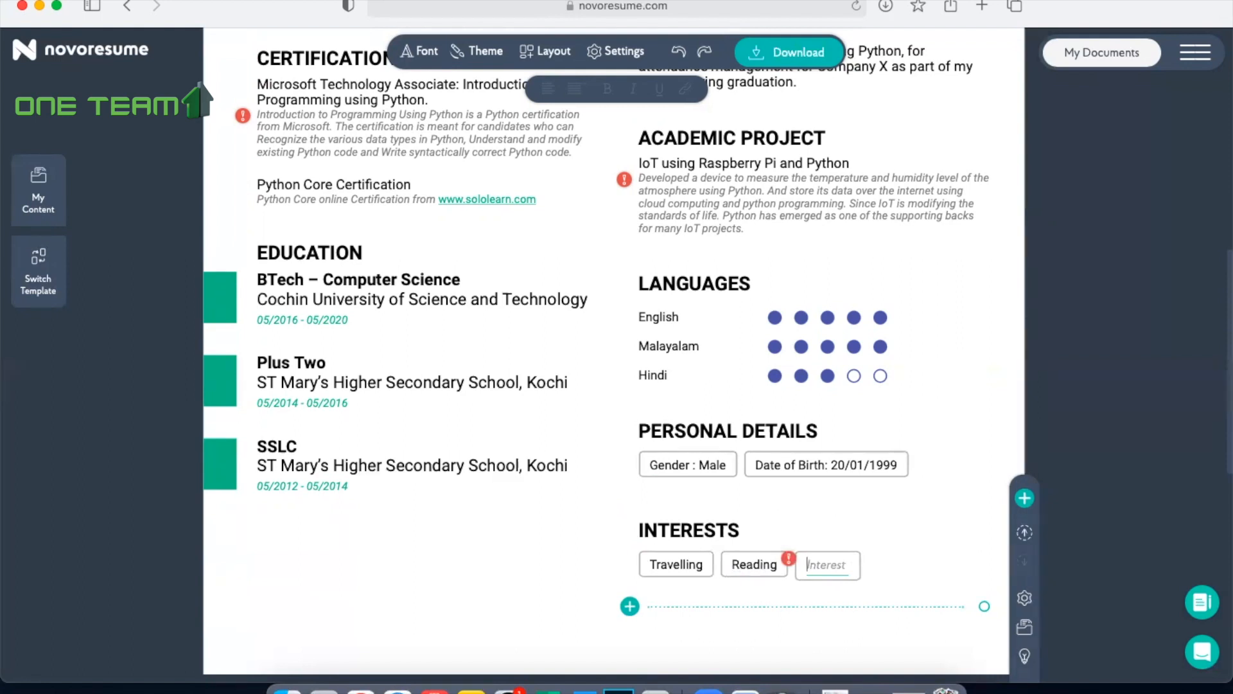
{"action": "type", "text": "music"}
{"action": "left_click", "coordinate": [958, 389]}
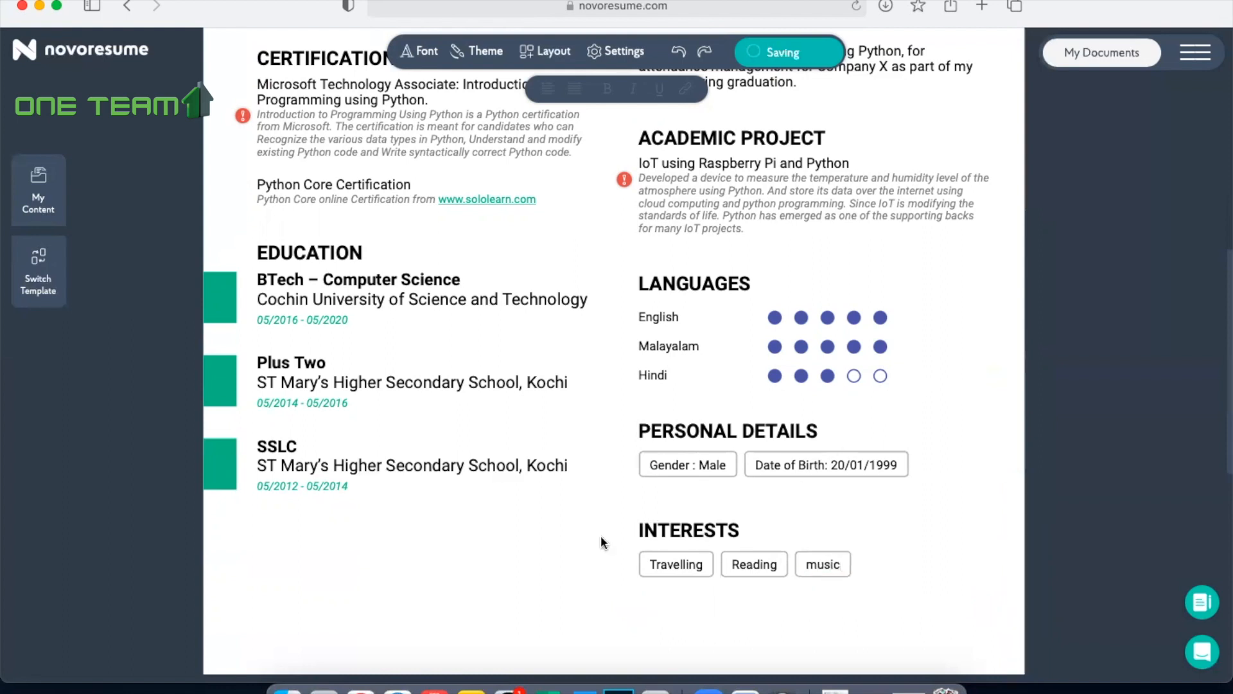
Step: Review the whole completed resume from the header through the skills, certification, education, languages, personal details and interests sections
{"action": "scroll", "coordinate": [575, 550], "scroll_direction": "up", "scroll_amount": 15}
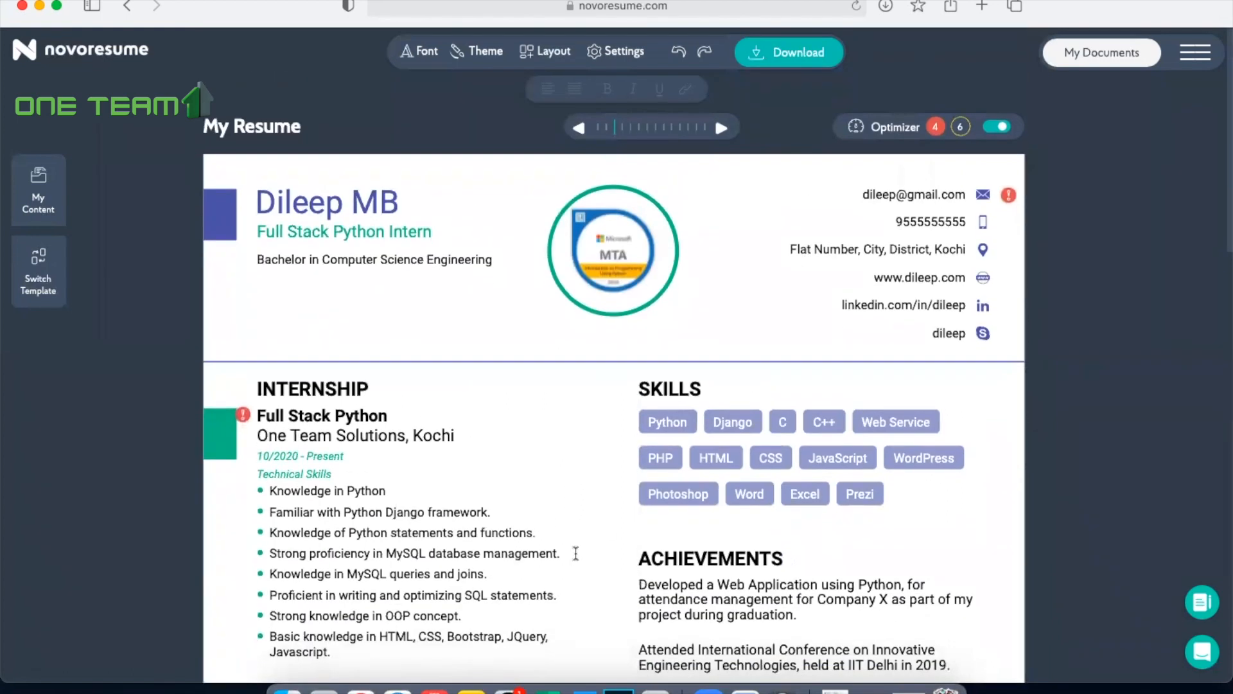
{"action": "scroll", "coordinate": [876, 445], "scroll_direction": "down", "scroll_amount": 10}
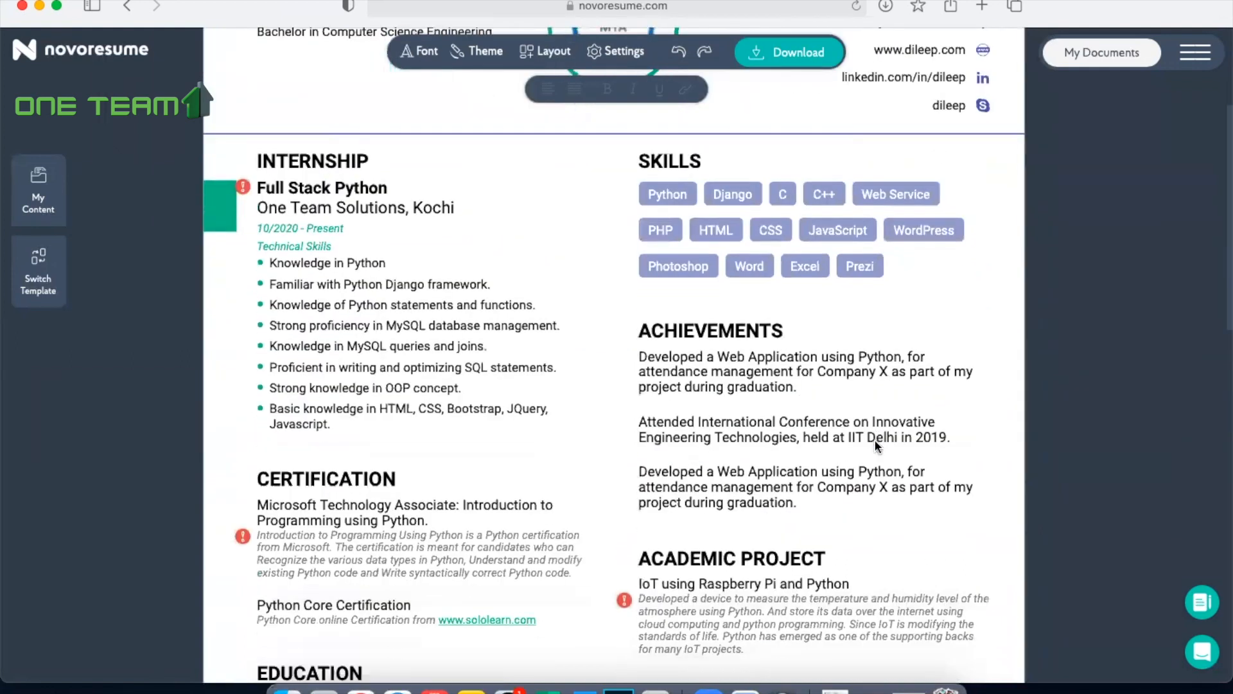
{"action": "scroll", "coordinate": [876, 442], "scroll_direction": "down", "scroll_amount": 2}
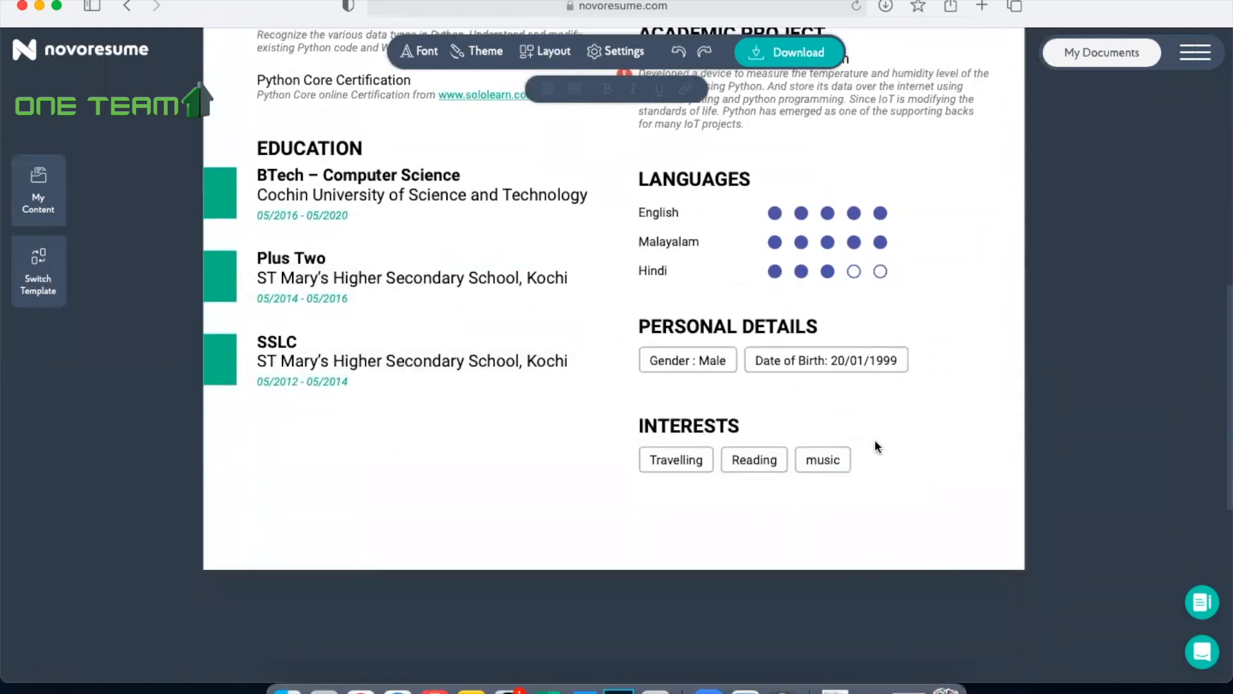
{"action": "scroll", "coordinate": [875, 443], "scroll_direction": "up", "scroll_amount": 15}
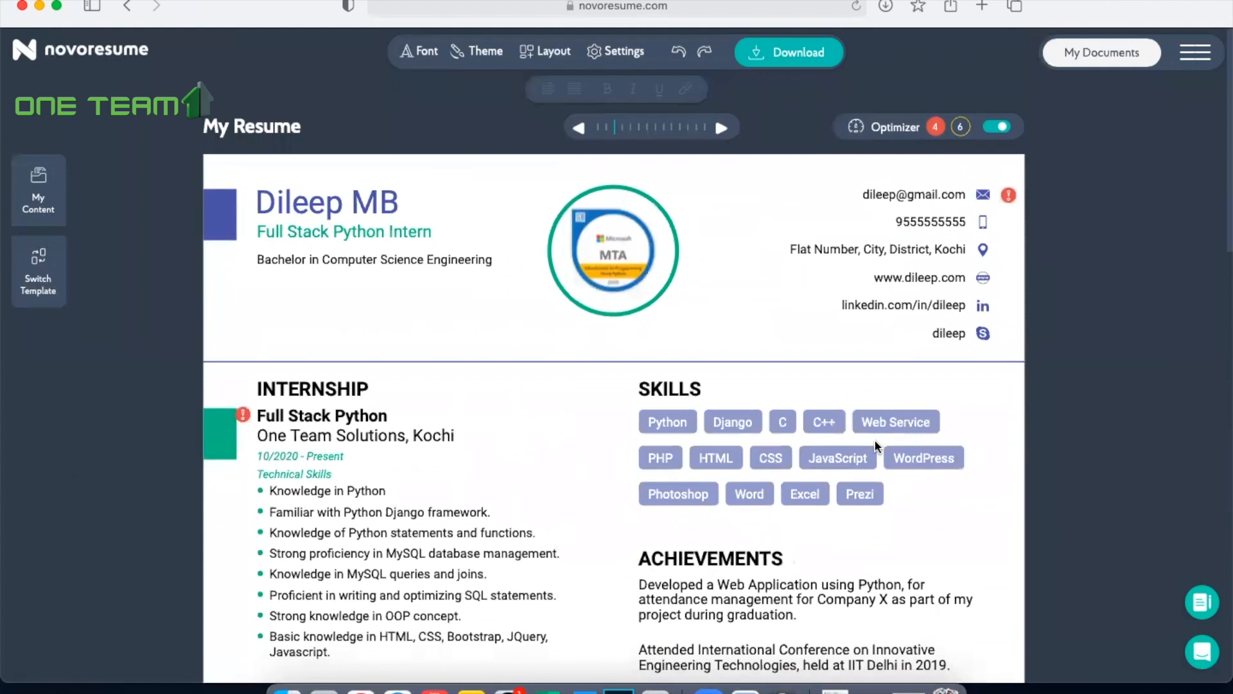
{"action": "scroll", "coordinate": [875, 444], "scroll_direction": "down", "scroll_amount": 1}
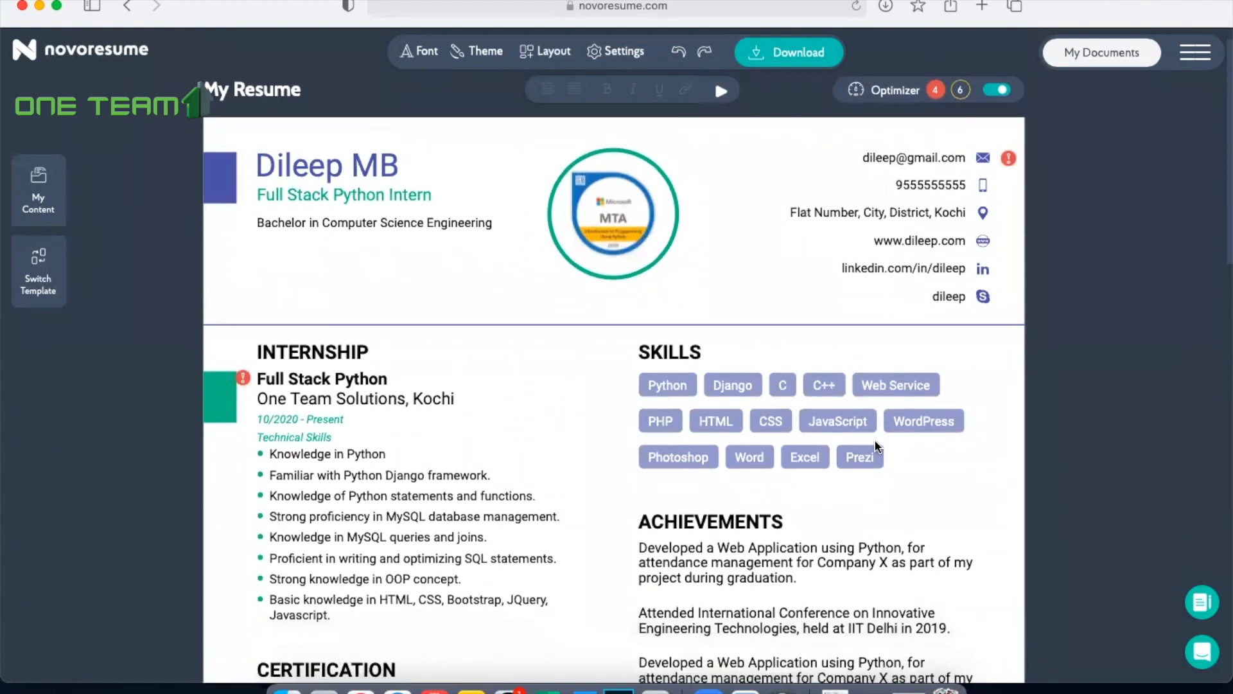
{"action": "scroll", "coordinate": [875, 445], "scroll_direction": "down", "scroll_amount": 4}
{"action": "scroll", "coordinate": [875, 444], "scroll_direction": "up", "scroll_amount": 5}
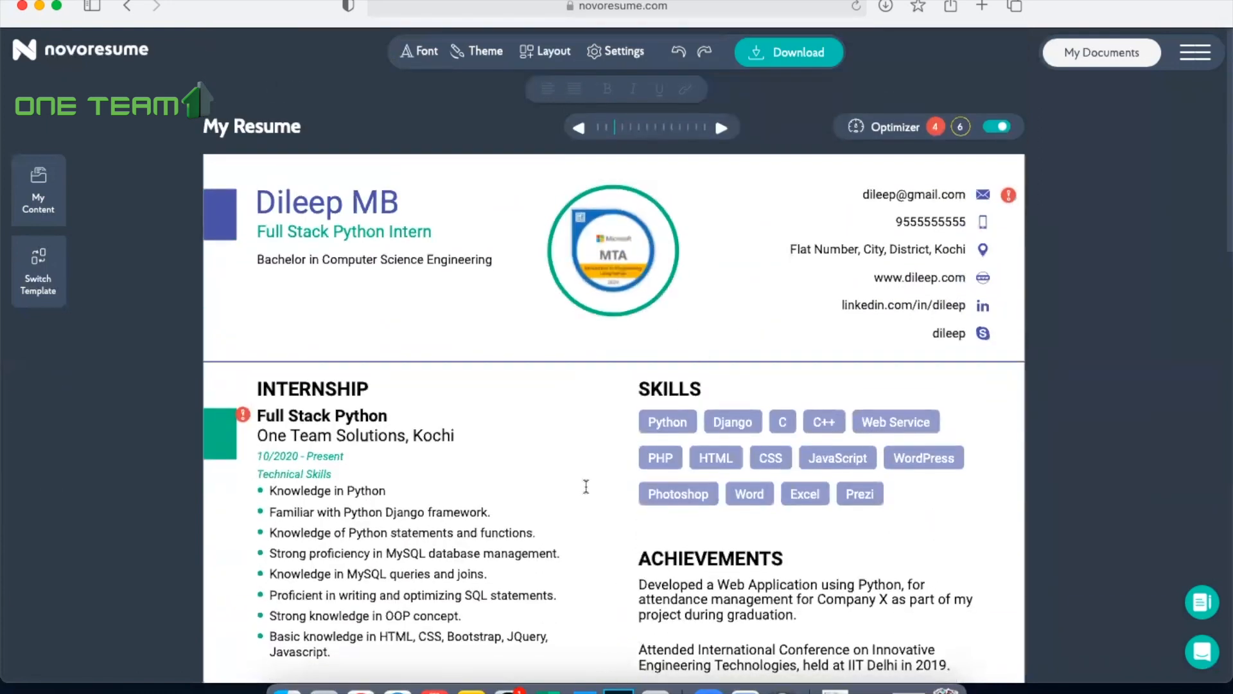
{"action": "scroll", "coordinate": [586, 487], "scroll_direction": "down", "scroll_amount": 2}
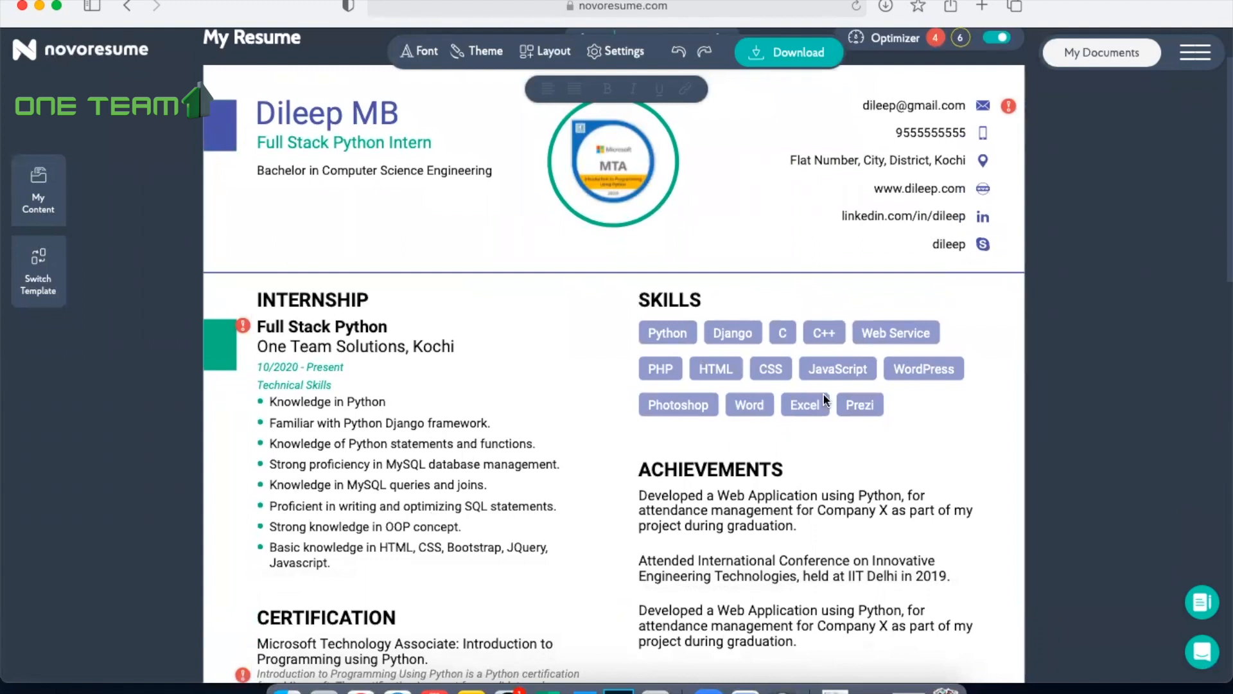
{"action": "scroll", "coordinate": [826, 399], "scroll_direction": "down", "scroll_amount": 4}
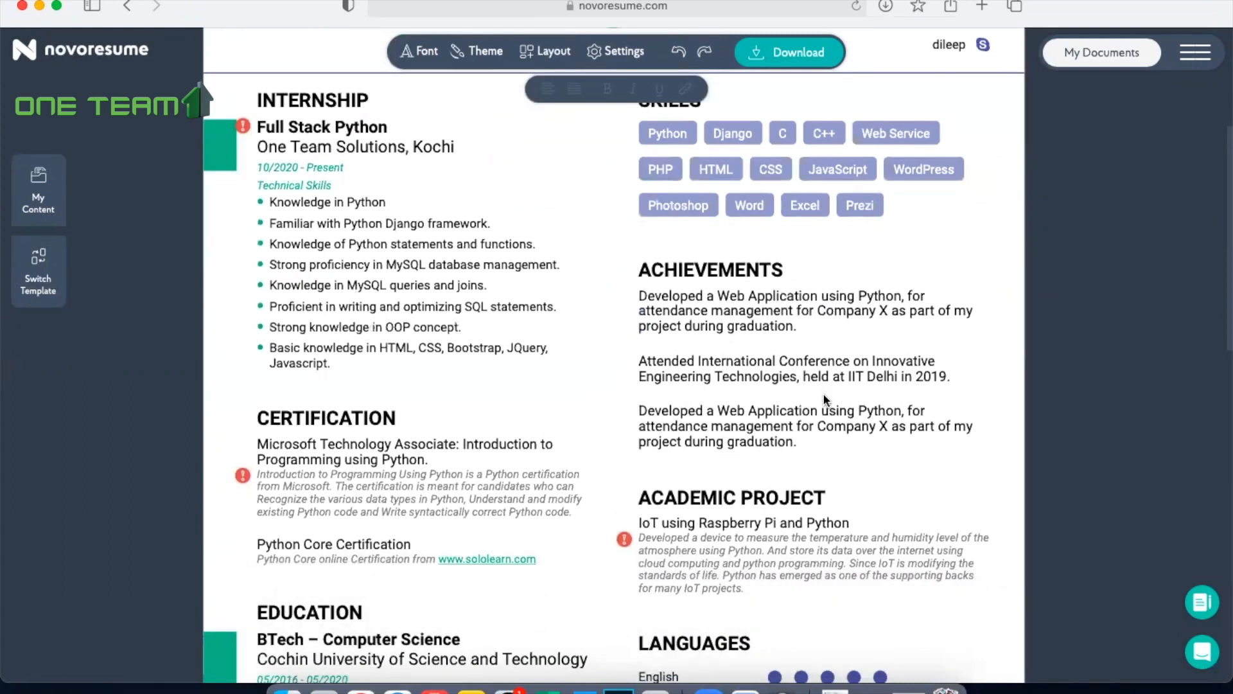
{"action": "scroll", "coordinate": [825, 399], "scroll_direction": "down", "scroll_amount": 2}
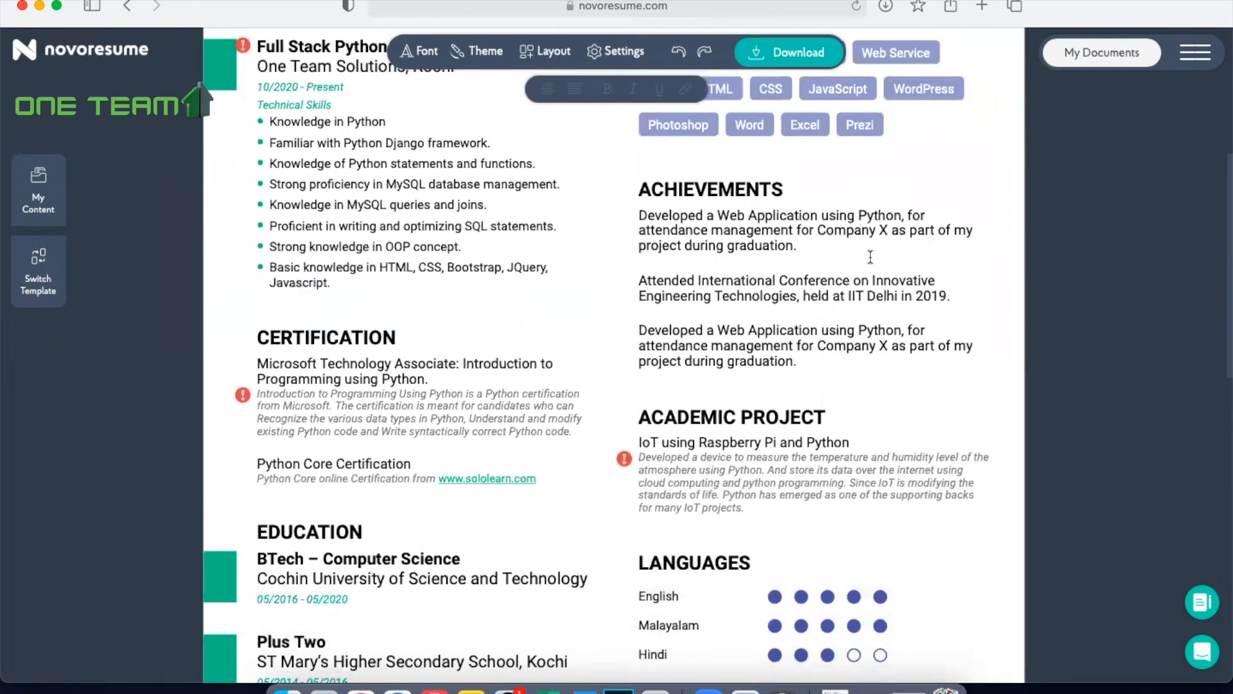
{"action": "scroll", "coordinate": [863, 437], "scroll_direction": "down", "scroll_amount": 3}
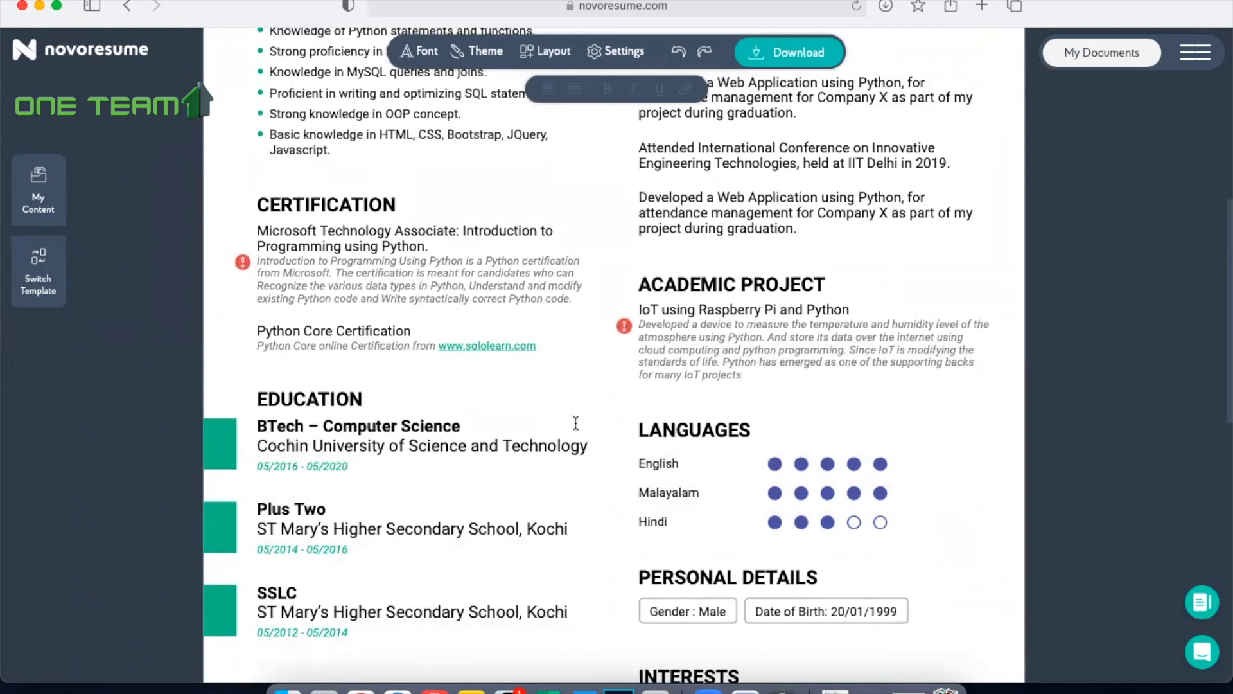
{"action": "scroll", "coordinate": [576, 423], "scroll_direction": "down", "scroll_amount": 4}
{"action": "scroll", "coordinate": [577, 423], "scroll_direction": "up", "scroll_amount": 15}
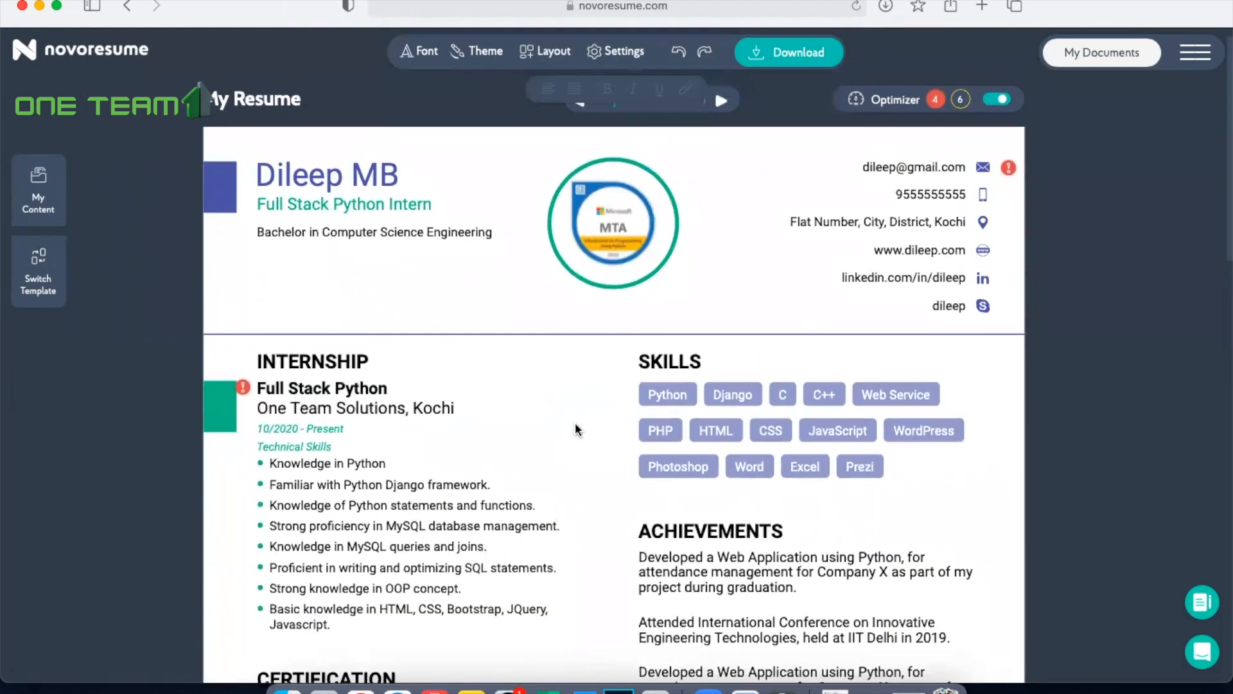
{"action": "scroll", "coordinate": [576, 422], "scroll_direction": "down", "scroll_amount": 10}
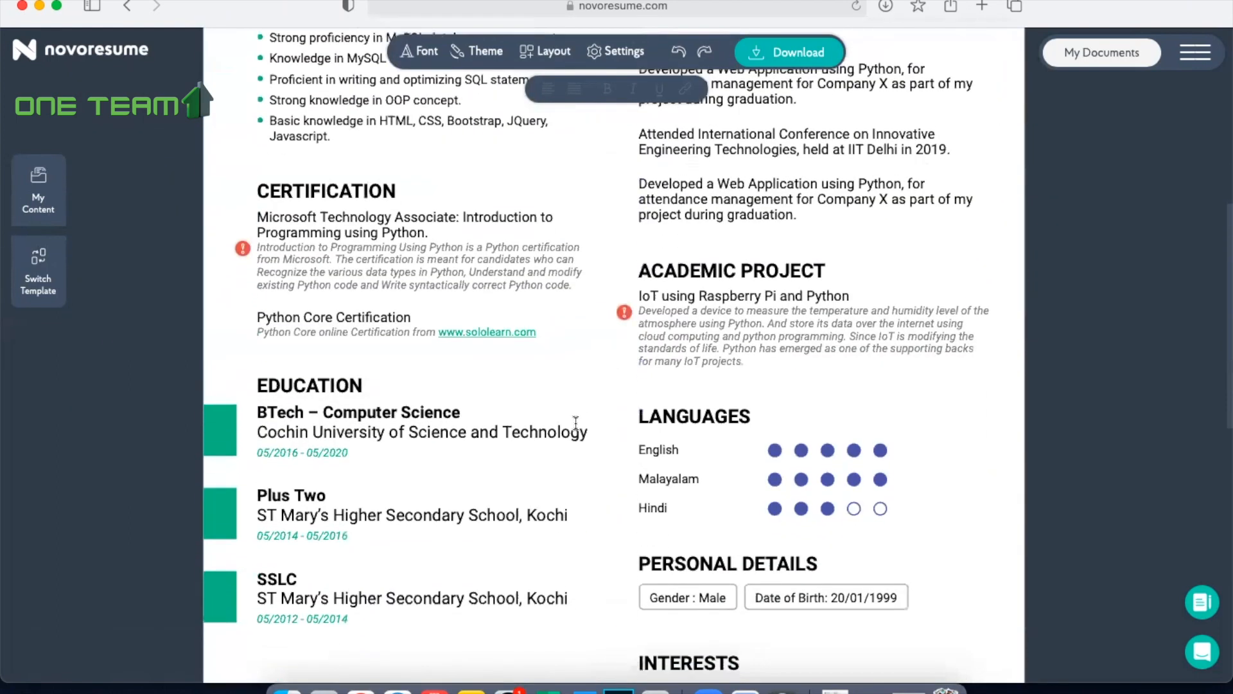
{"action": "scroll", "coordinate": [576, 423], "scroll_direction": "down", "scroll_amount": 4}
{"action": "scroll", "coordinate": [577, 423], "scroll_direction": "up", "scroll_amount": 15}
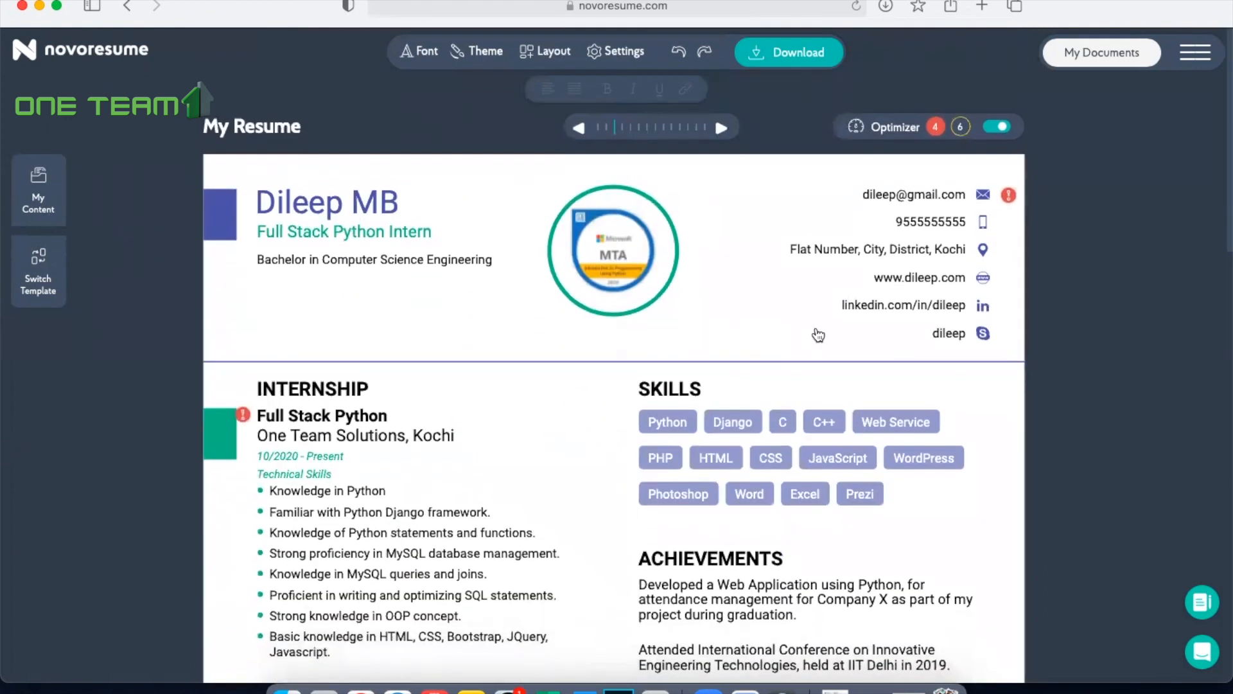
Step: Download the finished resume as a PDF and open the downloaded file from the Downloads folder
{"action": "left_click", "coordinate": [797, 58]}
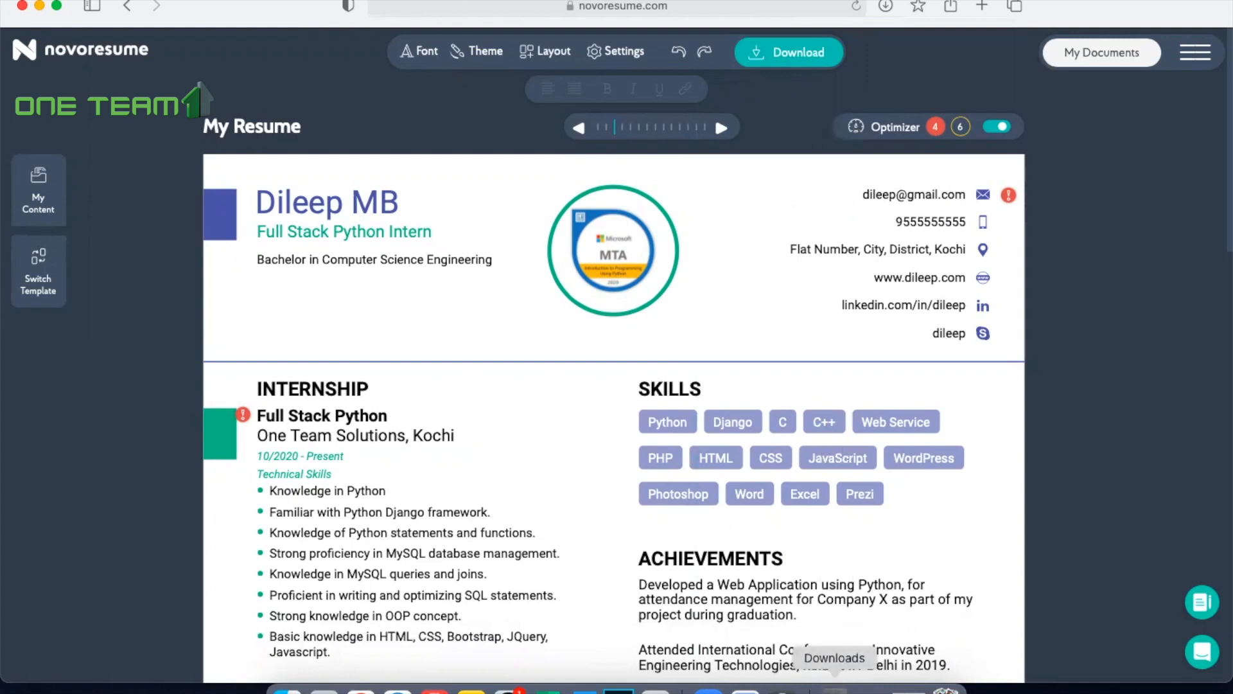
{"action": "left_click", "coordinate": [835, 690]}
{"action": "left_click", "coordinate": [835, 652]}
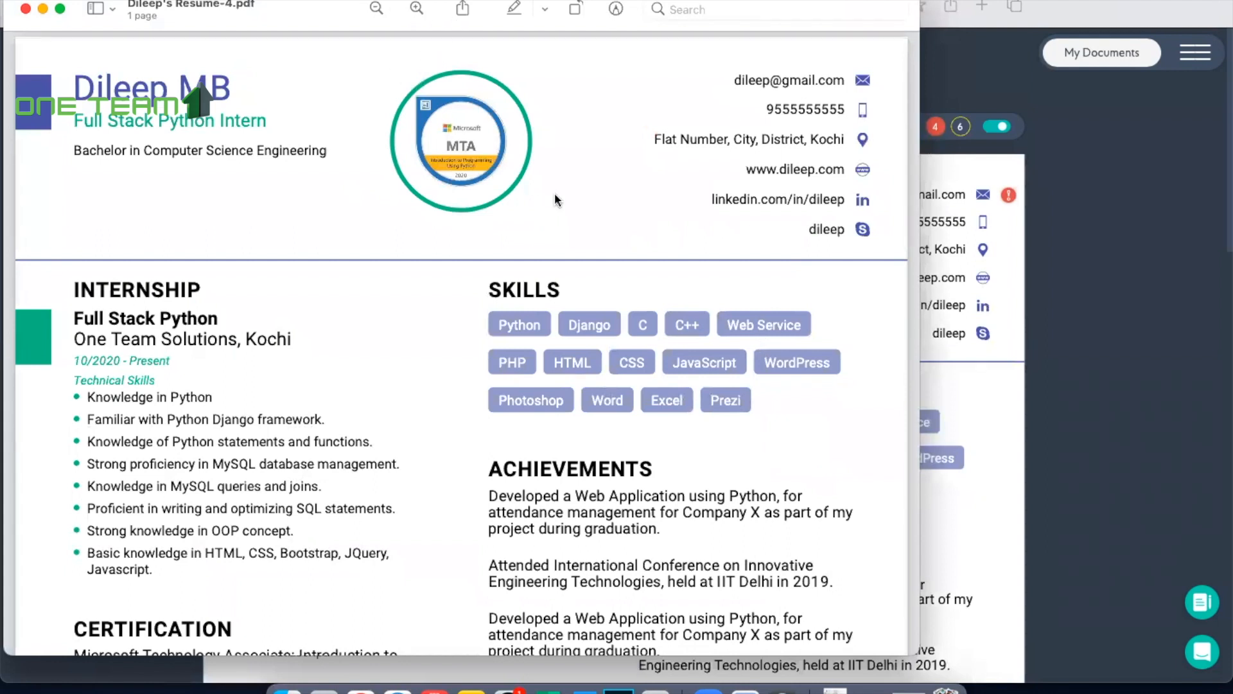
Step: Widen the PDF viewer window and look through the downloaded resume from header to interests
{"action": "left_click_drag", "start_coordinate": [918, 311], "coordinate": [1218, 311]}
{"action": "scroll", "coordinate": [1007, 379], "scroll_direction": "down", "scroll_amount": 5}
{"action": "scroll", "coordinate": [1007, 379], "scroll_direction": "down", "scroll_amount": 8}
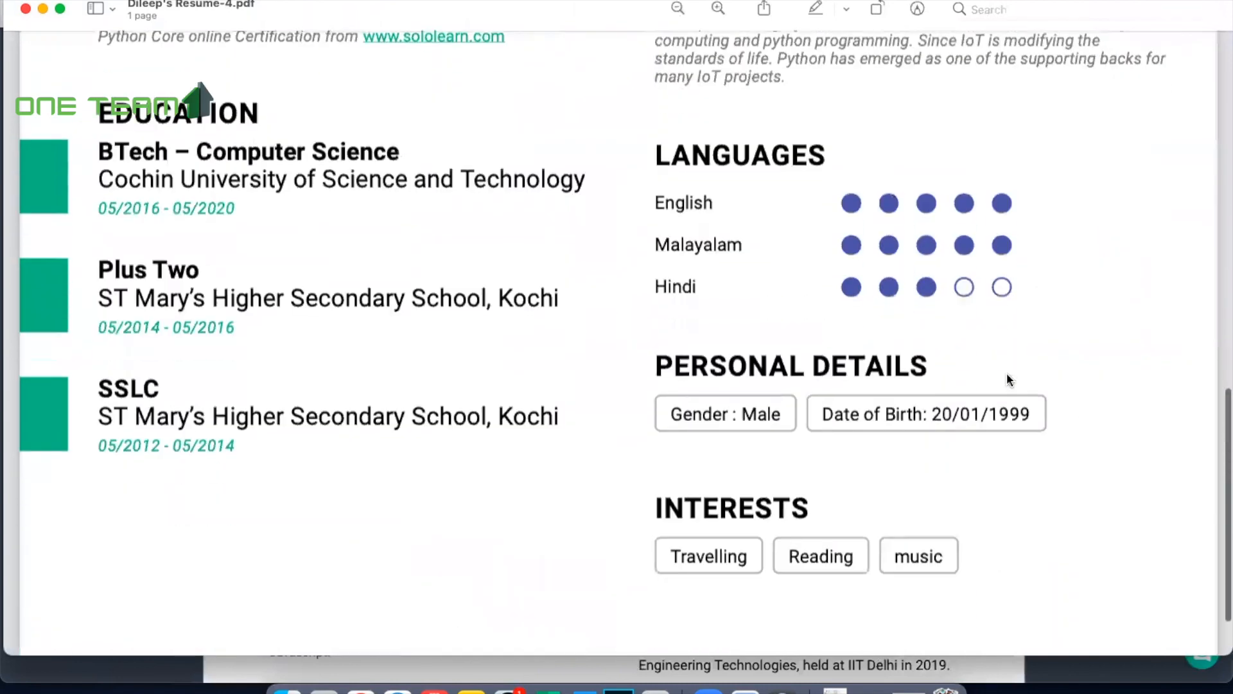
{"action": "scroll", "coordinate": [1008, 379], "scroll_direction": "up", "scroll_amount": 20}
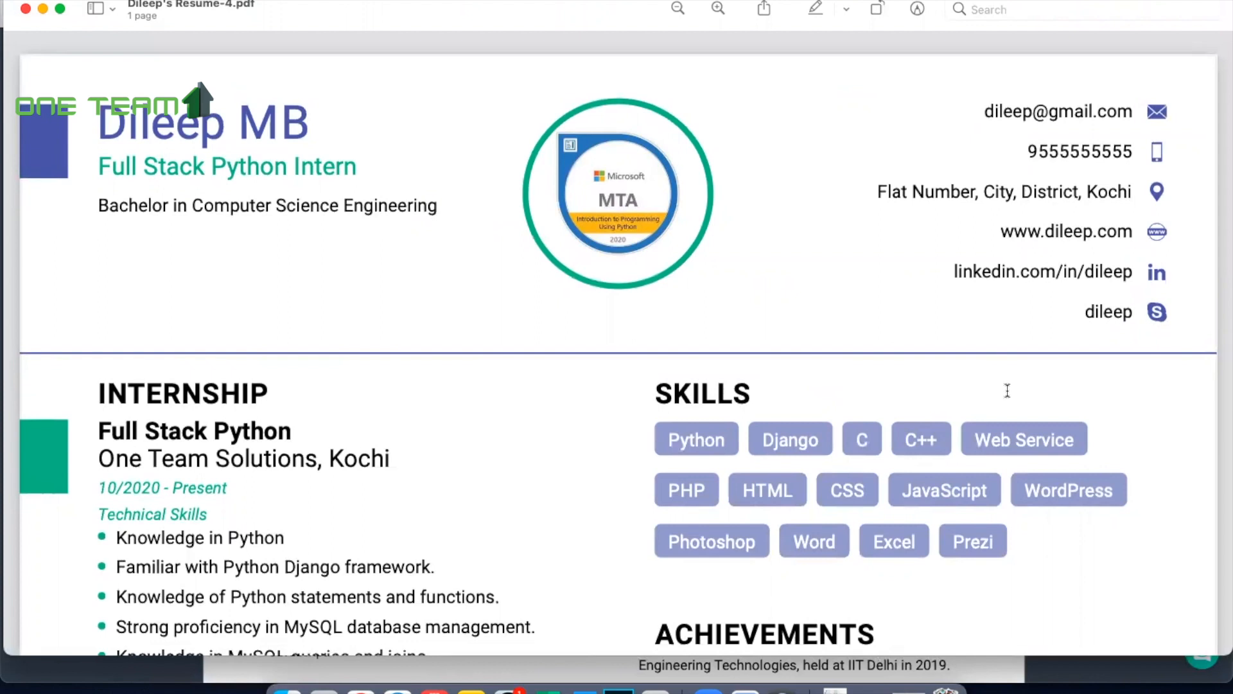
Step: Check the downloaded resume PDF once more from the header to the interests section and close it
{"action": "scroll", "coordinate": [1008, 390], "scroll_direction": "down", "scroll_amount": 15}
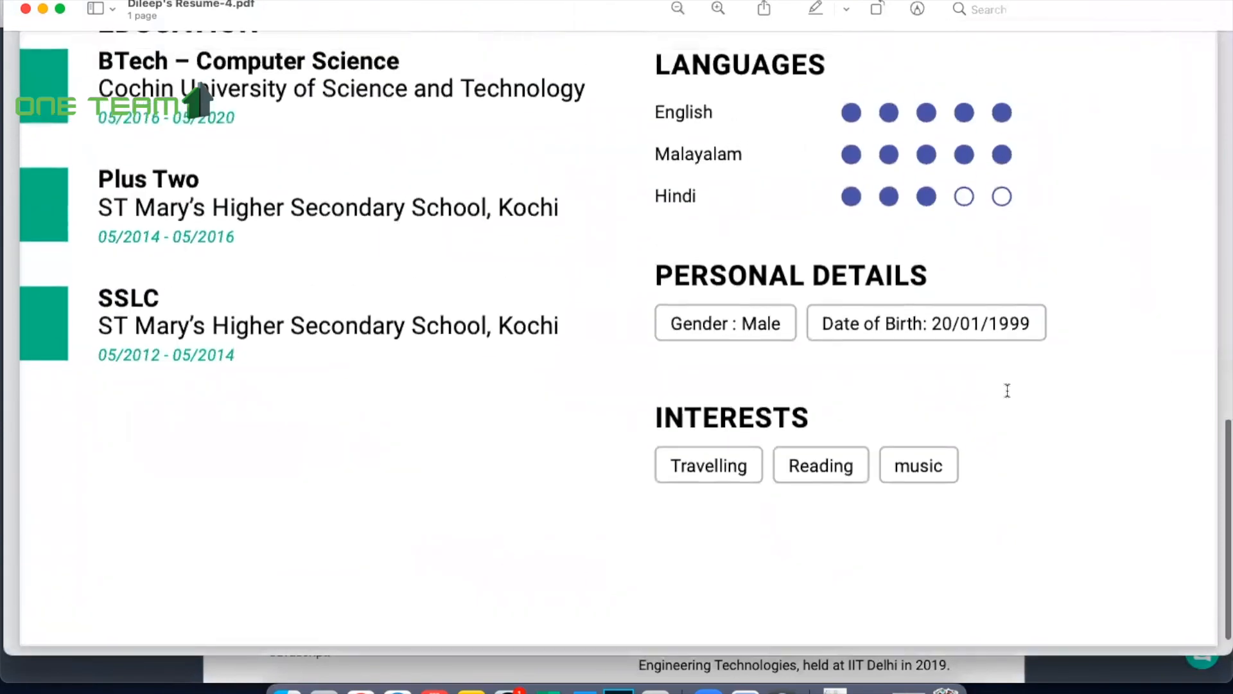
{"action": "scroll", "coordinate": [1007, 391], "scroll_direction": "up", "scroll_amount": 20}
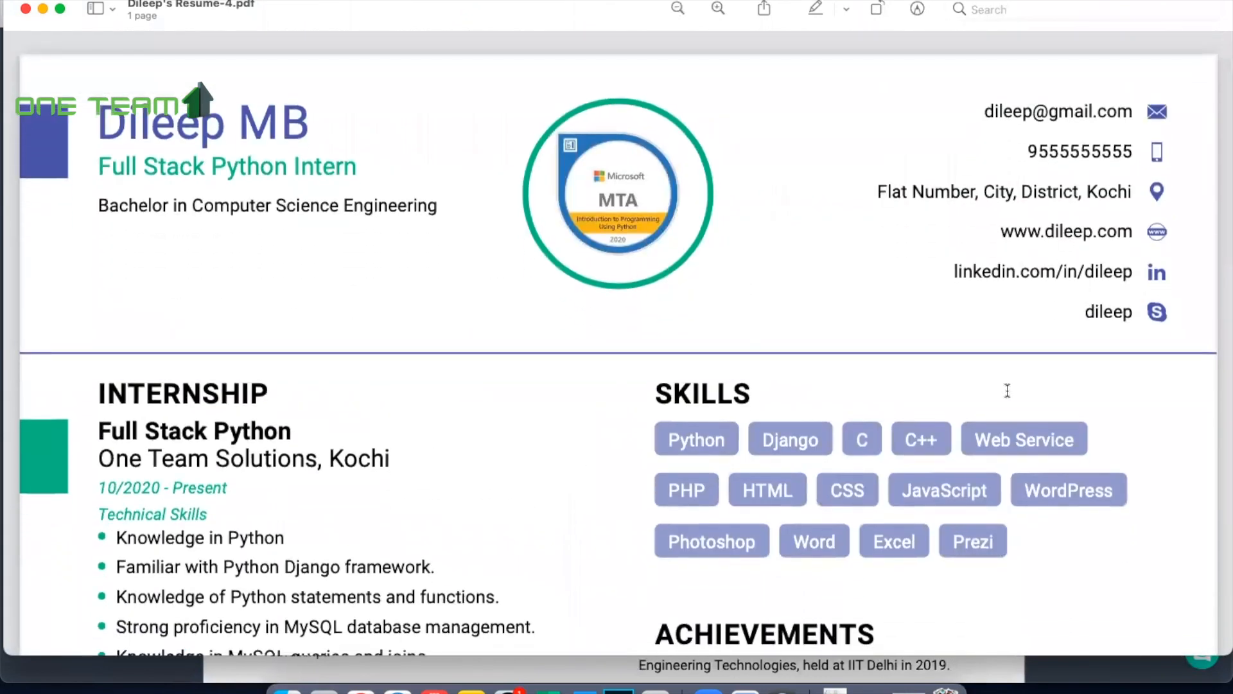
{"action": "scroll", "coordinate": [783, 154], "scroll_direction": "down", "scroll_amount": 15}
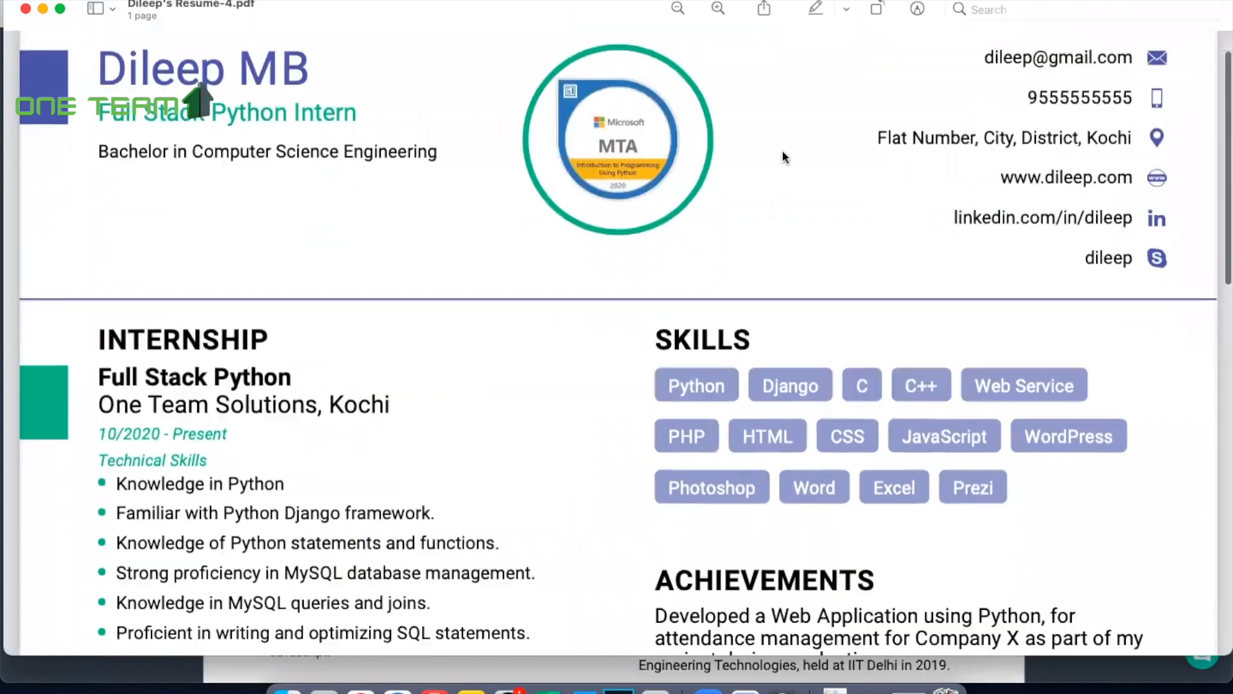
{"action": "left_click", "coordinate": [25, 8]}
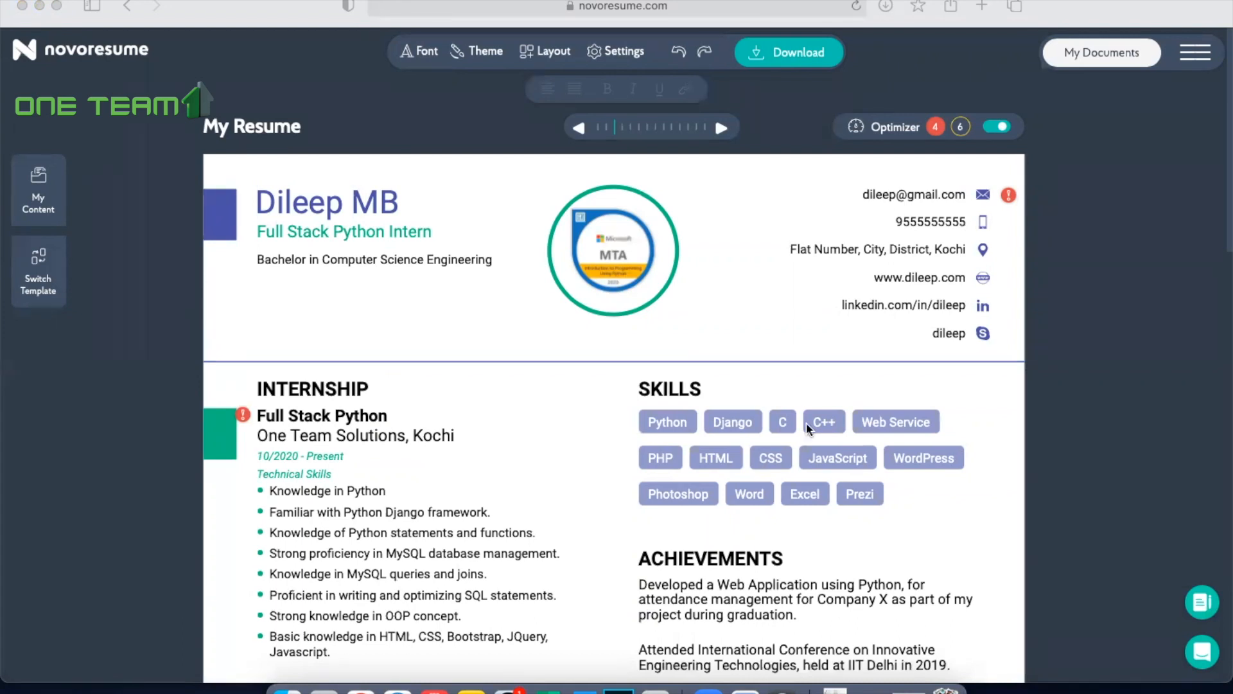
Step: Look over the resume in the Novoresume editor, from the header and internship through education, languages, personal details and interests
{"action": "scroll", "coordinate": [807, 422], "scroll_direction": "down", "scroll_amount": 5}
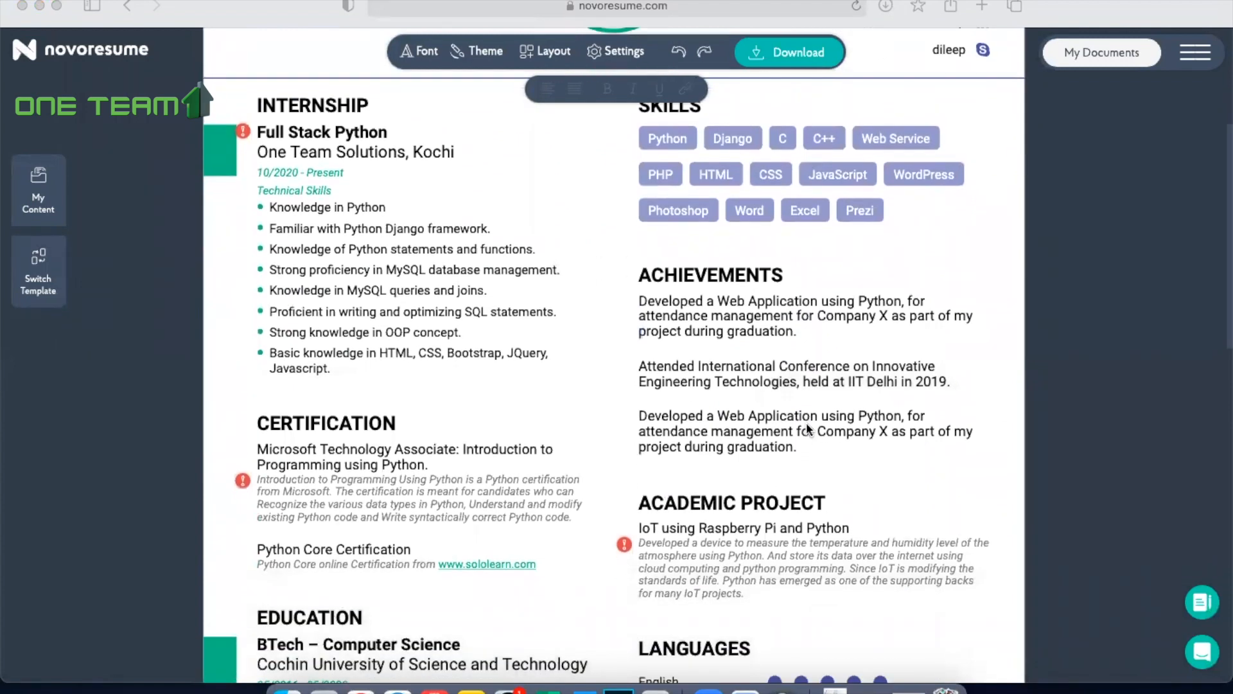
{"action": "scroll", "coordinate": [806, 425], "scroll_direction": "down", "scroll_amount": 8}
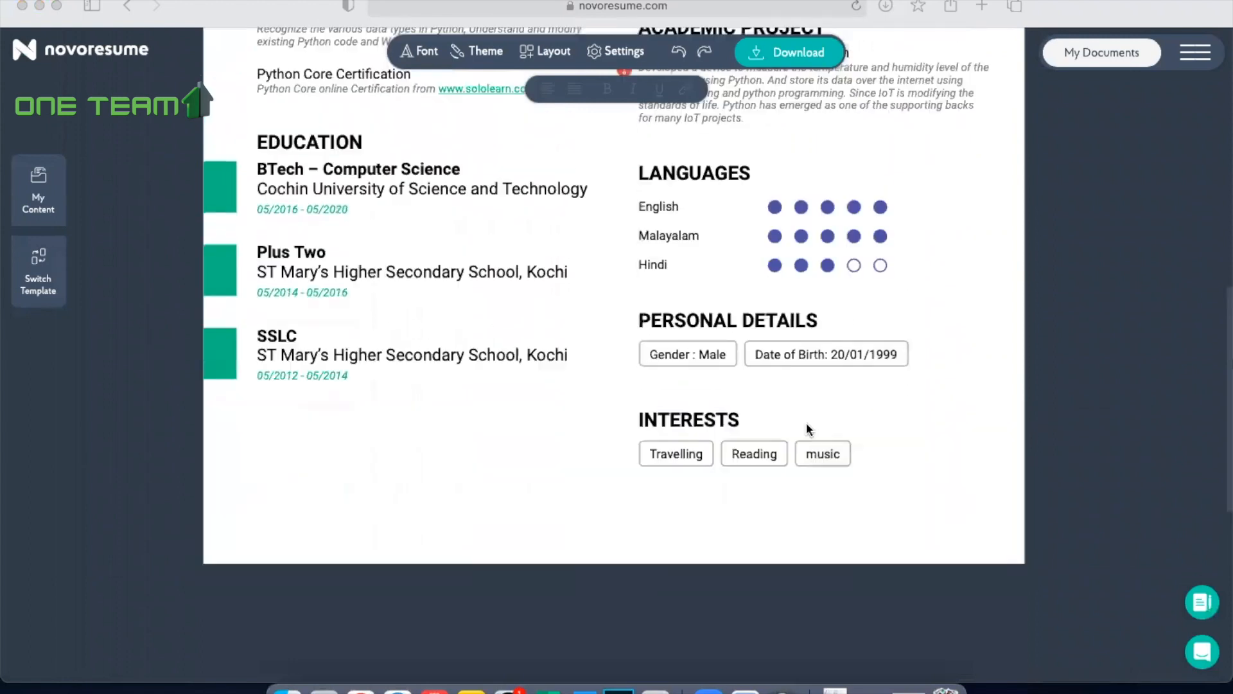
{"action": "scroll", "coordinate": [807, 425], "scroll_direction": "up", "scroll_amount": 13}
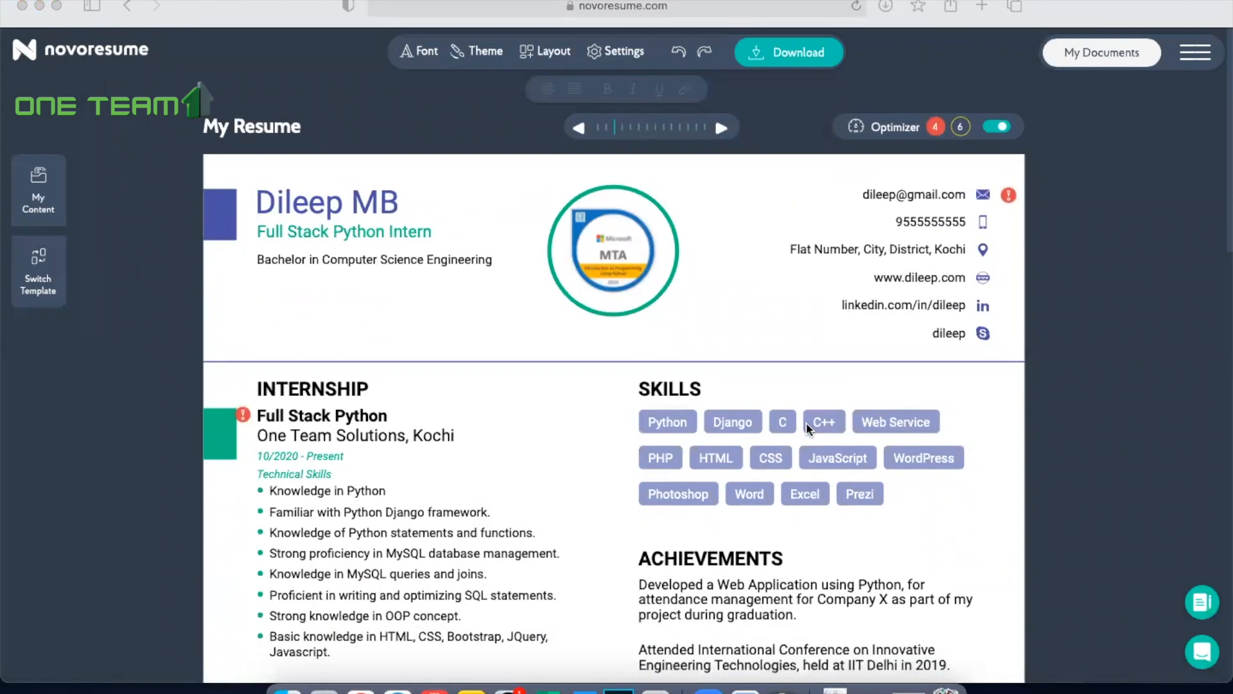
{"action": "scroll", "coordinate": [807, 422], "scroll_direction": "down", "scroll_amount": 5}
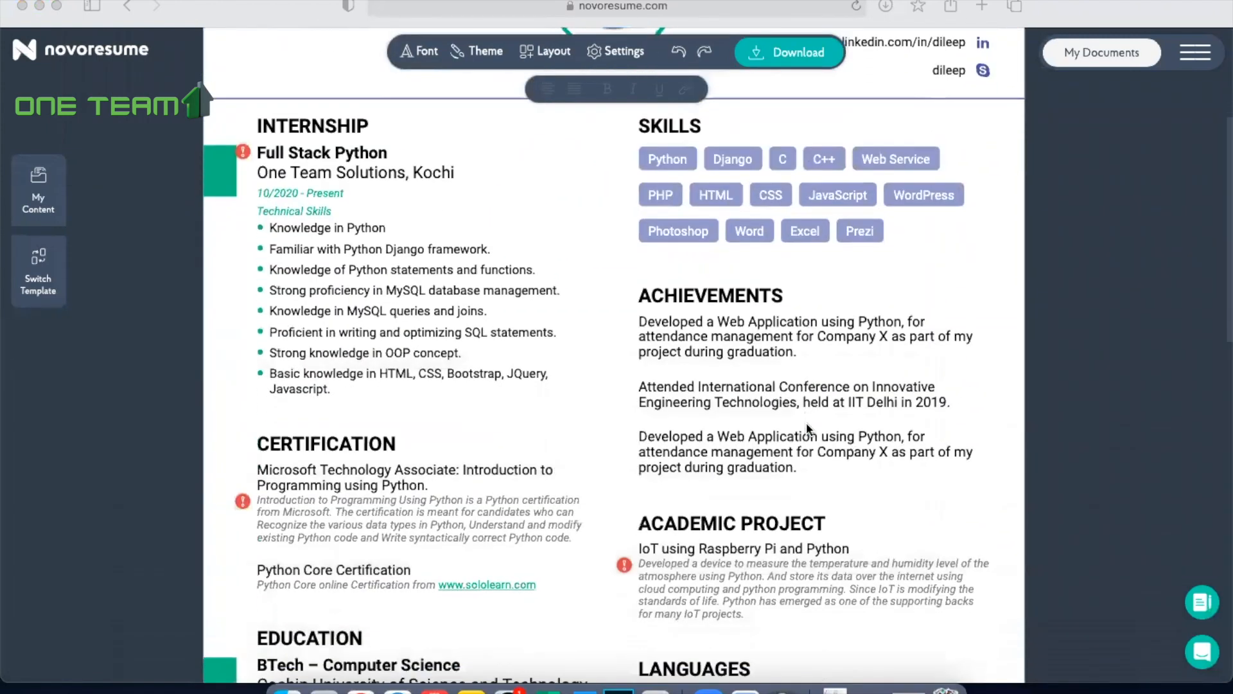
{"action": "scroll", "coordinate": [808, 428], "scroll_direction": "down", "scroll_amount": 4}
{"action": "scroll", "coordinate": [807, 424], "scroll_direction": "up", "scroll_amount": 9}
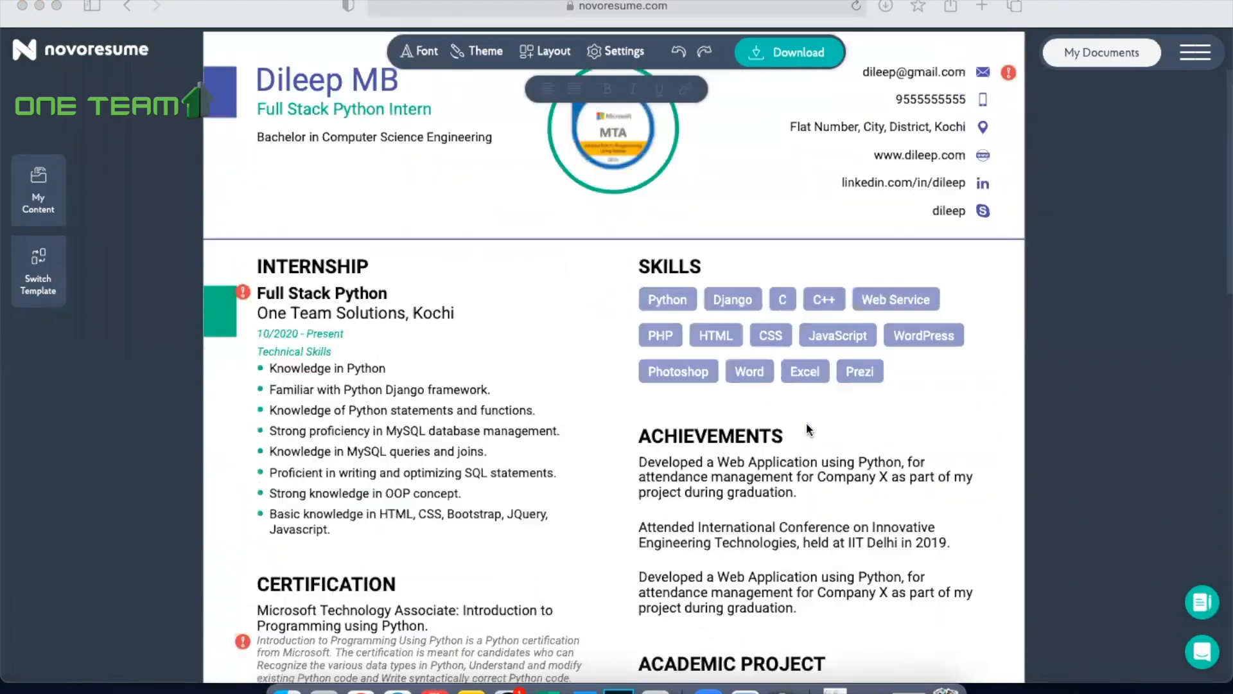